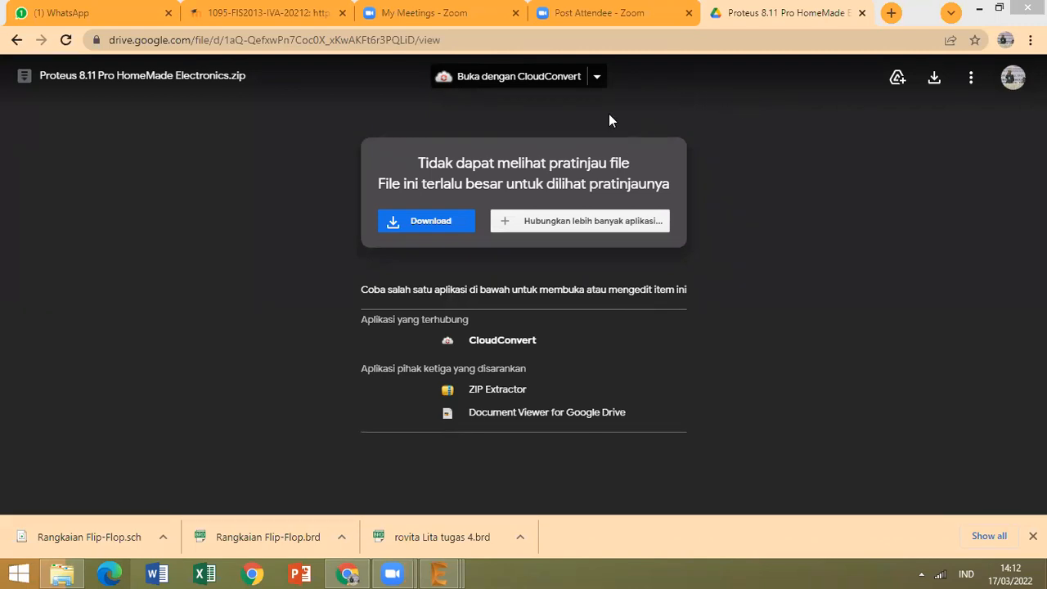
left_click(16, 41)
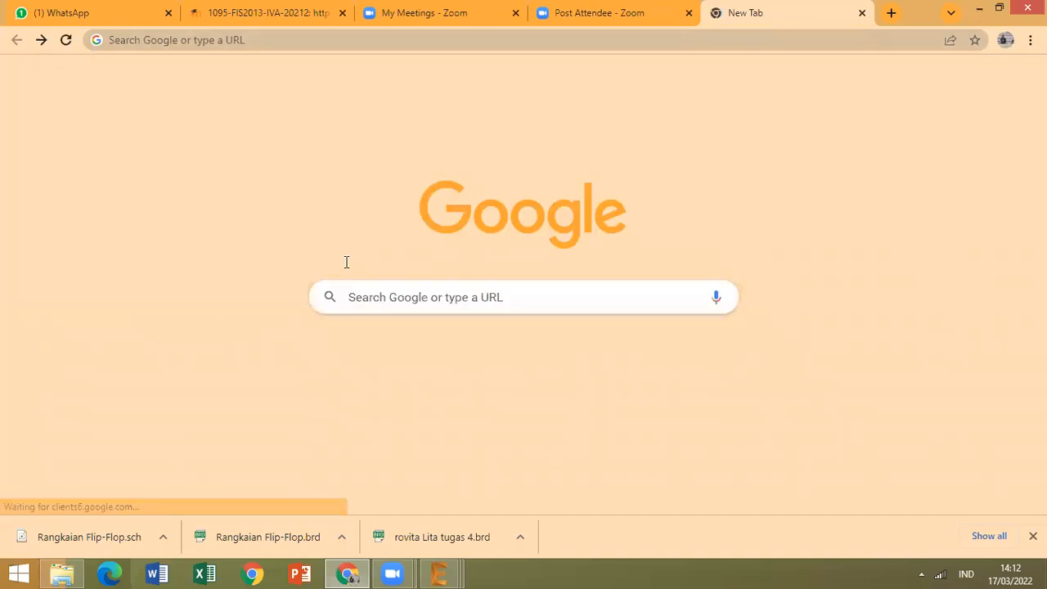
left_click(264, 13)
left_click_drag(365, 260, 290, 264)
key("ctrl+c")
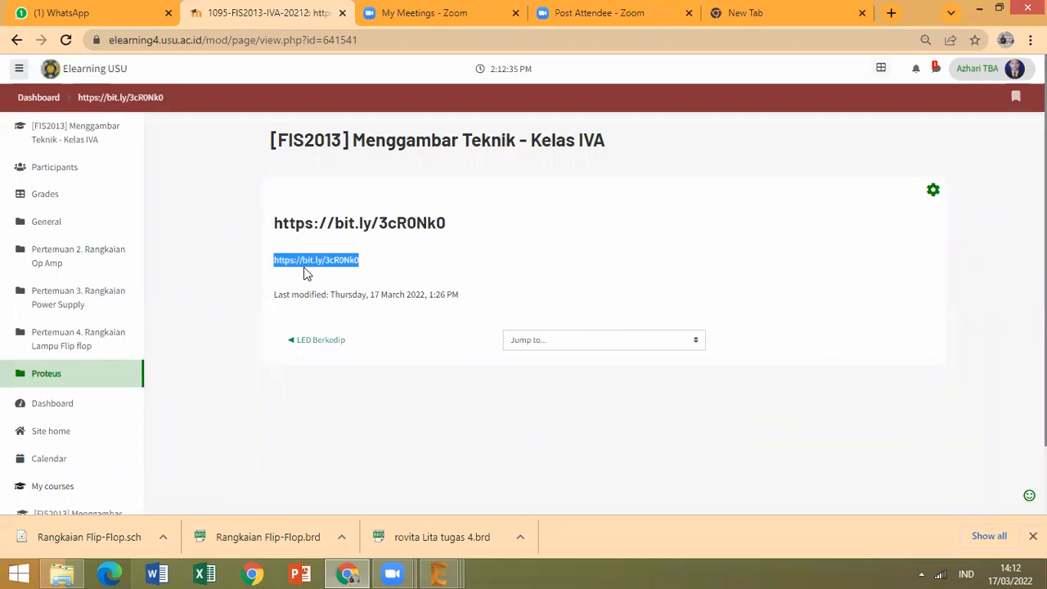
left_click(719, 14)
left_click(716, 41)
key("ctrl+v")
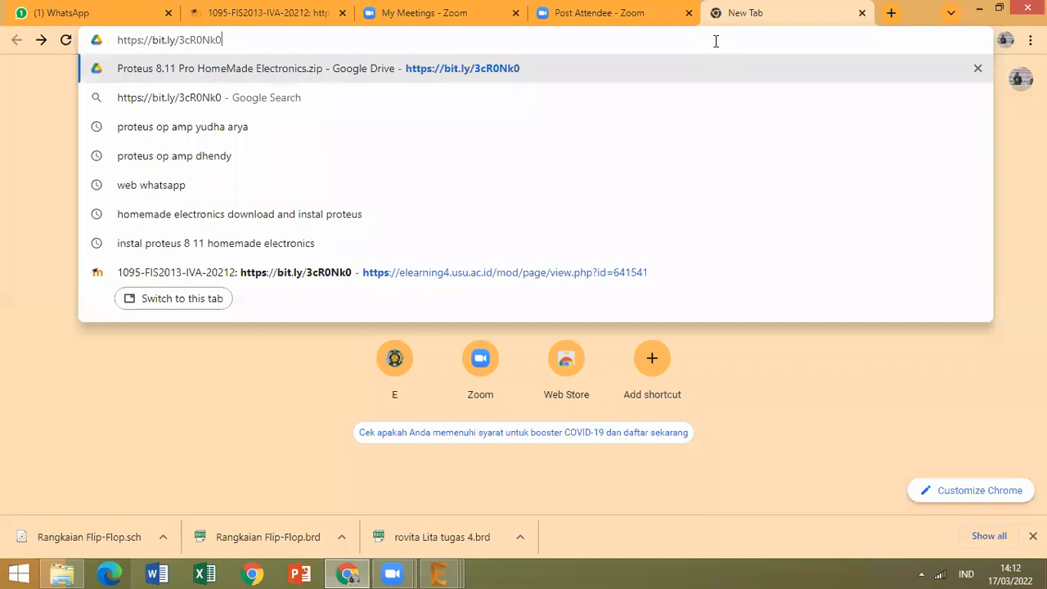
key("Return")
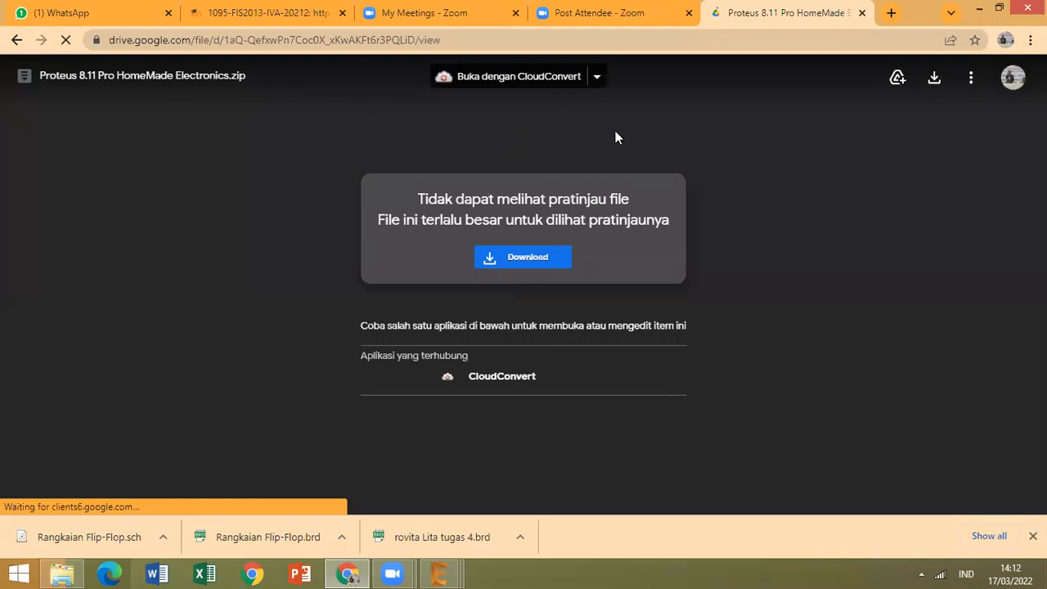
Minimise the browser and open the Proteus 8.11 Pro HomeMade Electronics folder from the desktop in a maximised window.
left_click(978, 11)
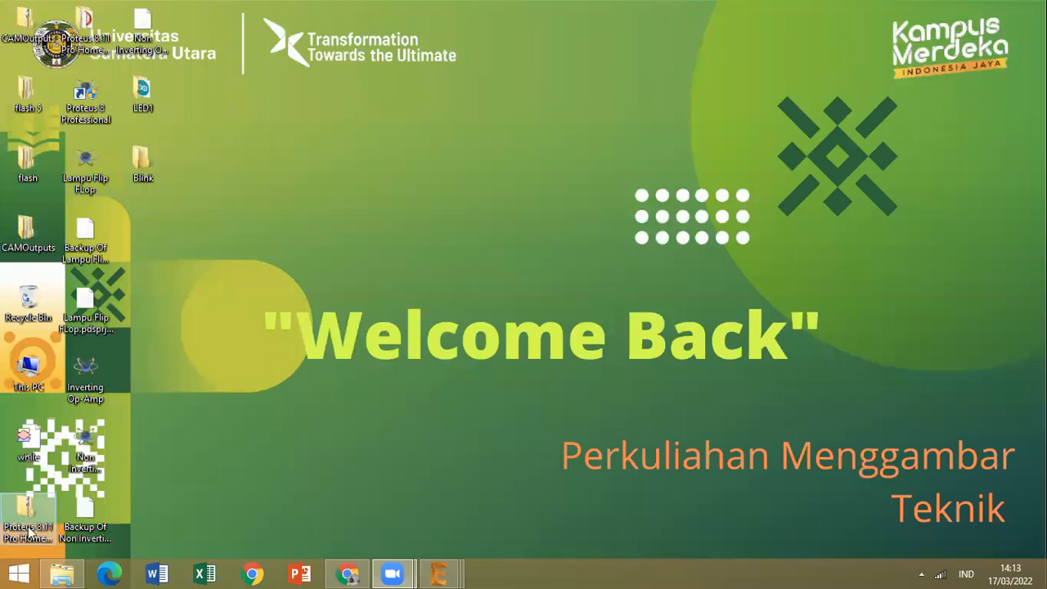
left_click(86, 33)
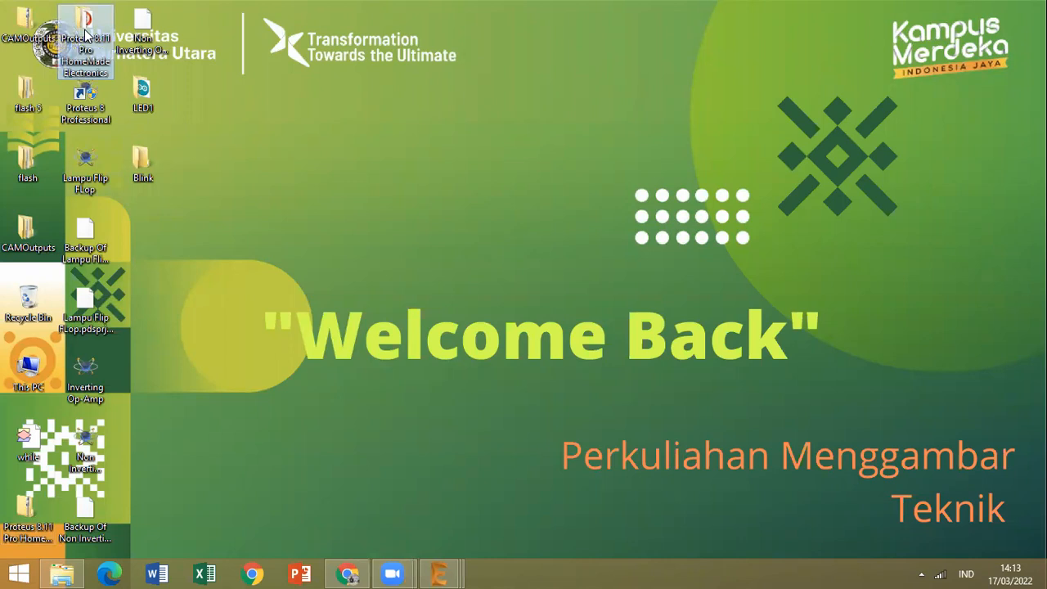
double_click(86, 33)
right_click(85, 29)
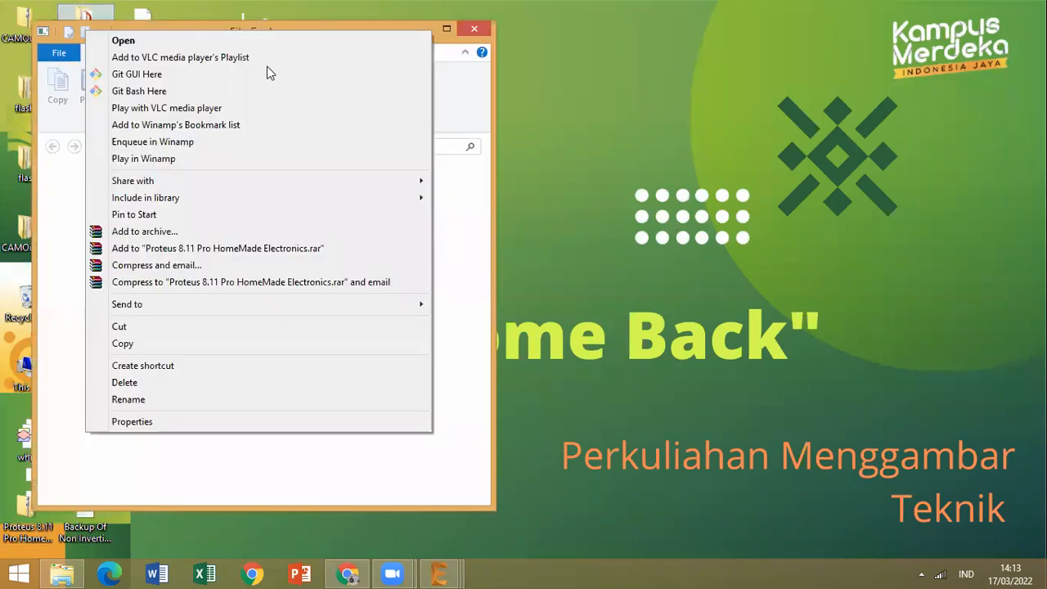
left_click(842, 235)
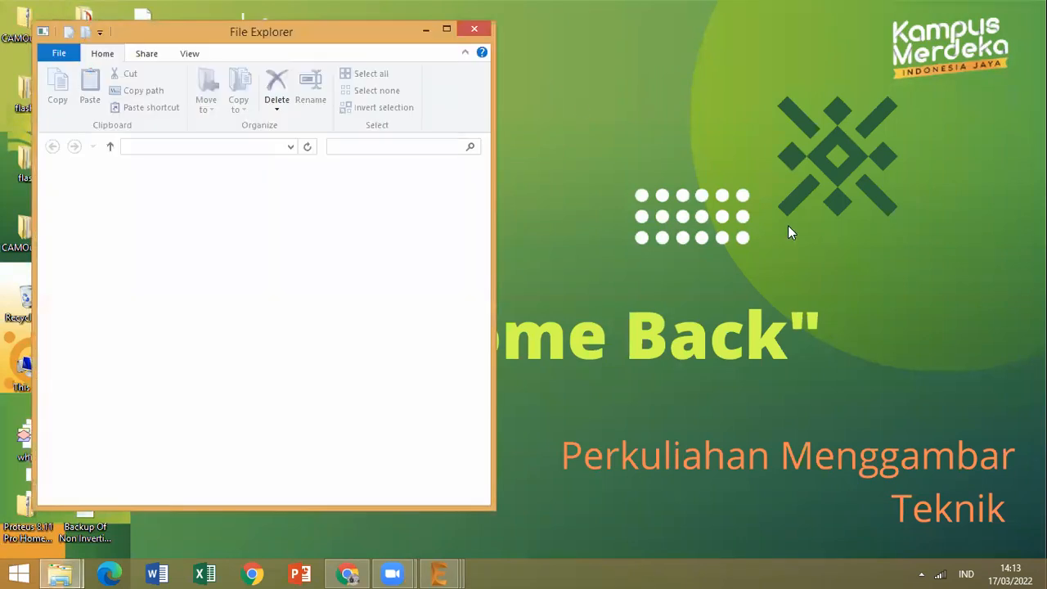
left_click(448, 30)
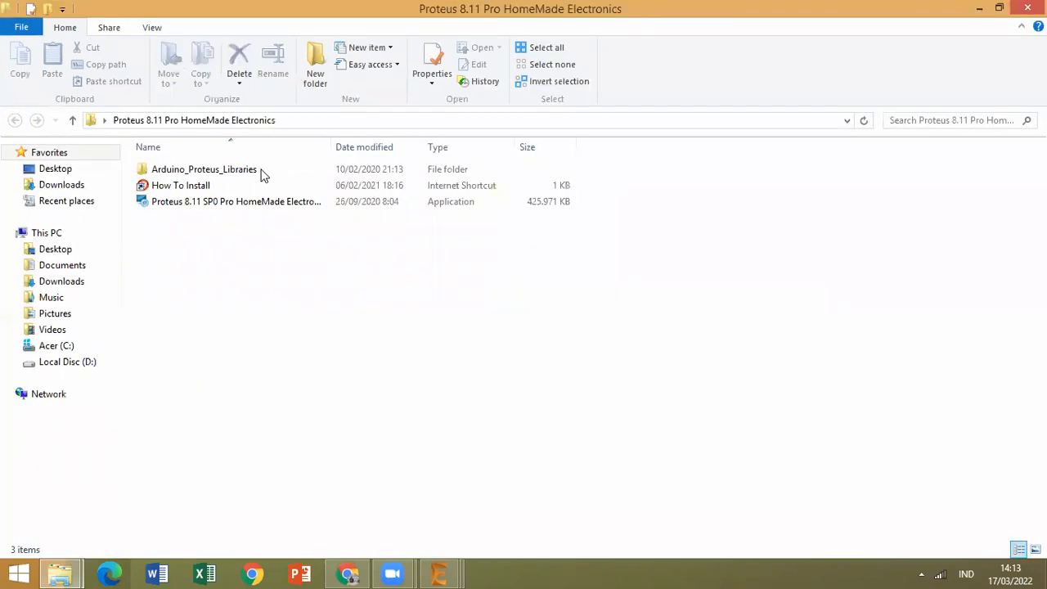
Examine the Arduino_Proteus_Libraries folder, the Proteus 8.11 SP0 installer and the Proteus 8 Professional desktop shortcut, ending in the parent folder.
left_click(262, 172)
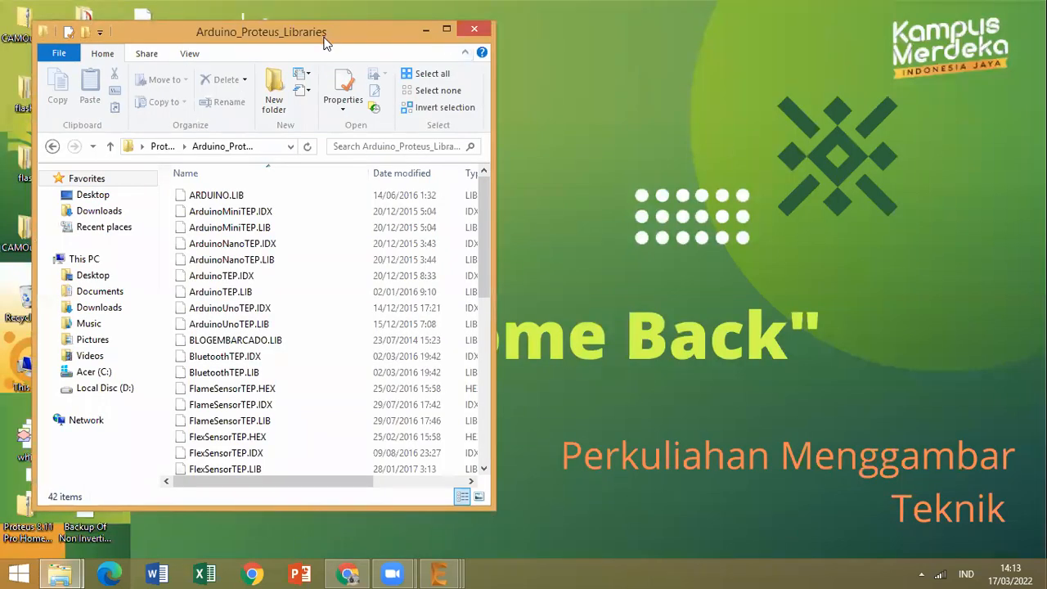
left_click_drag(325, 41, 763, 55)
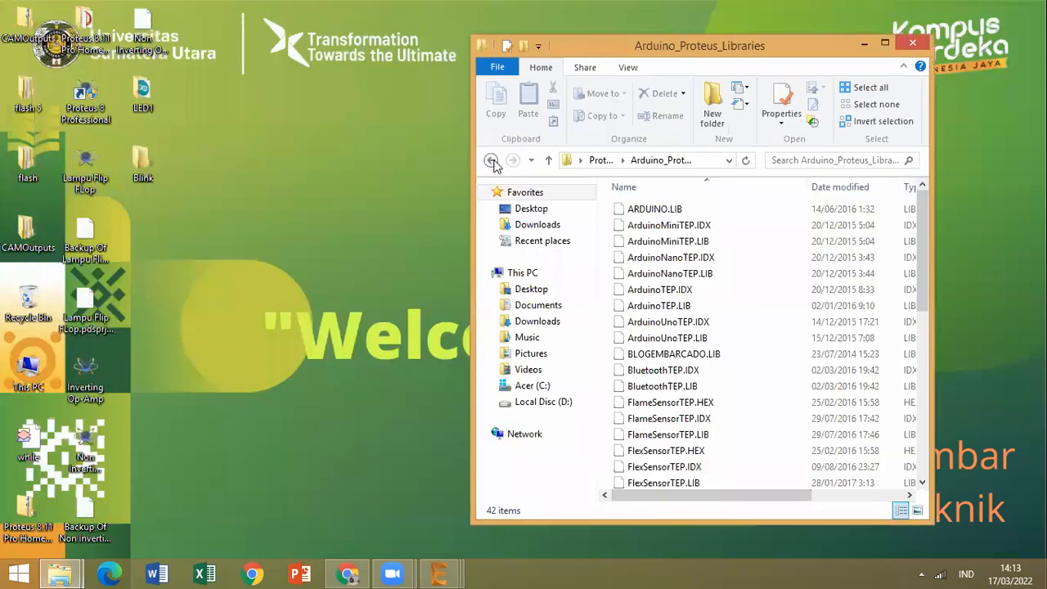
left_click(490, 159)
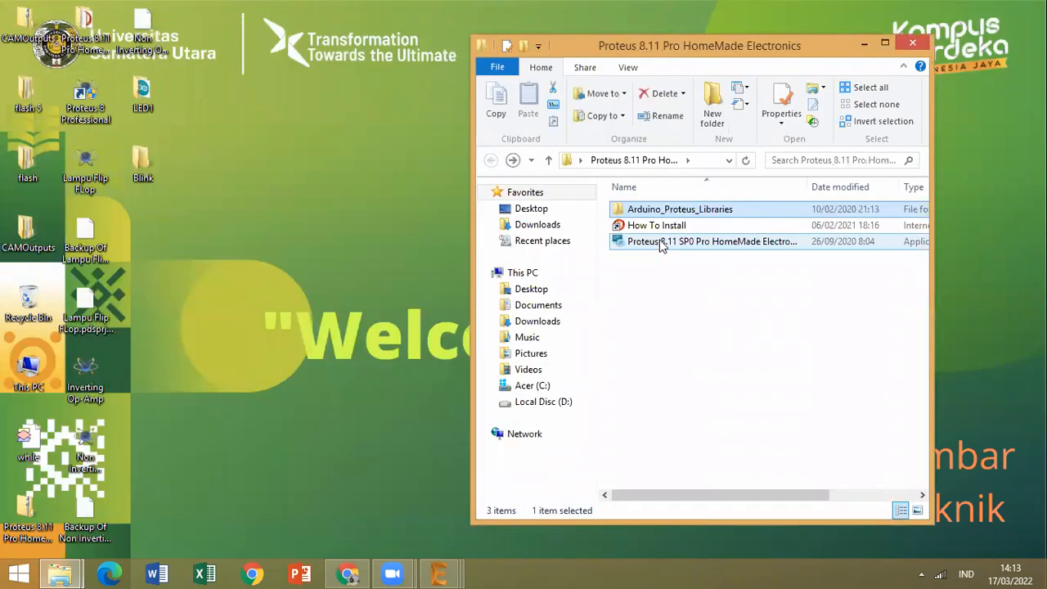
left_click(661, 244)
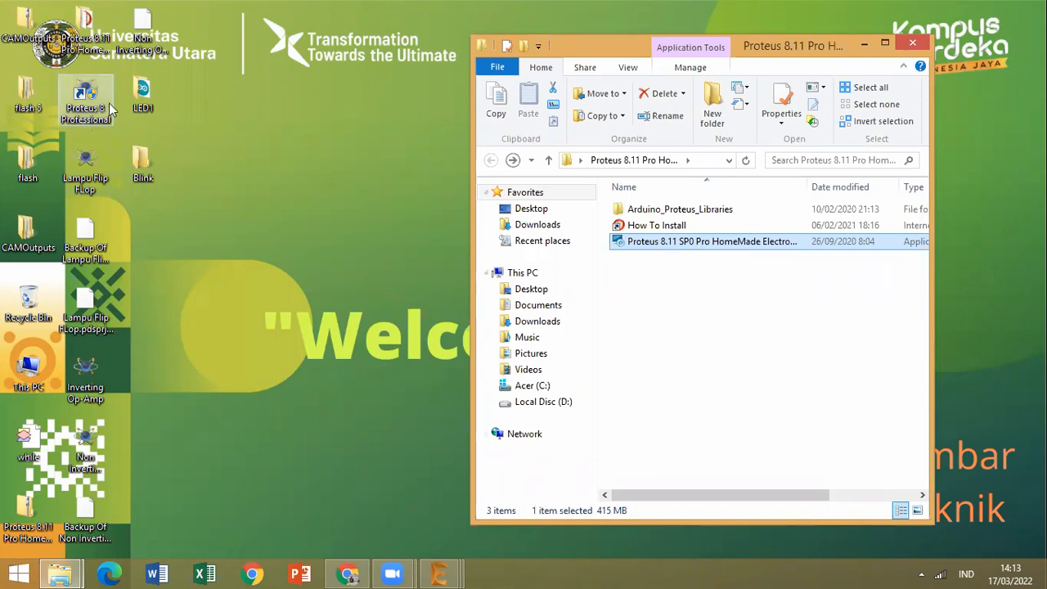
left_click(94, 121)
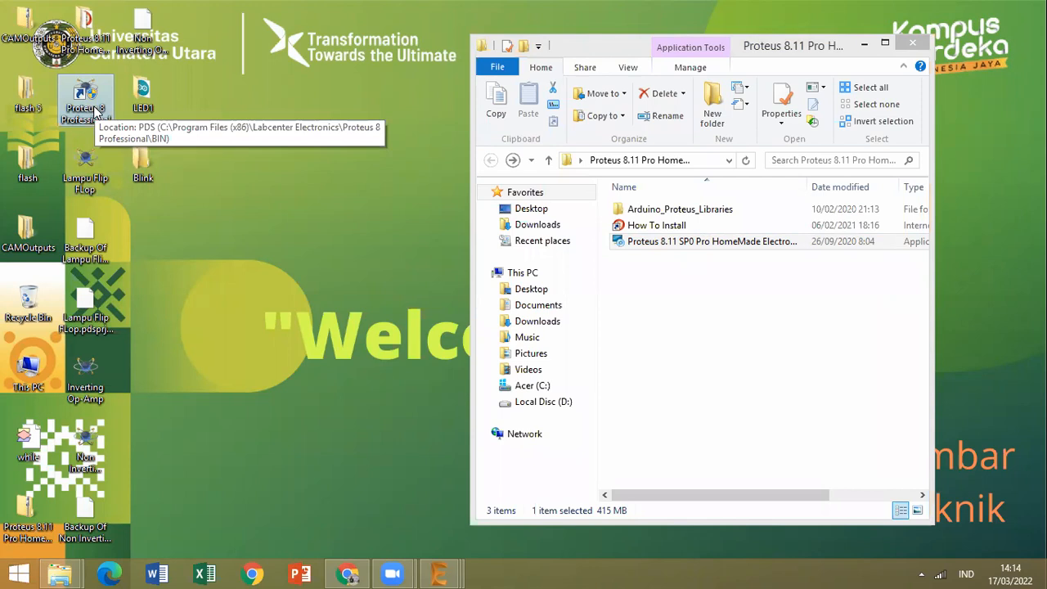
double_click(669, 211)
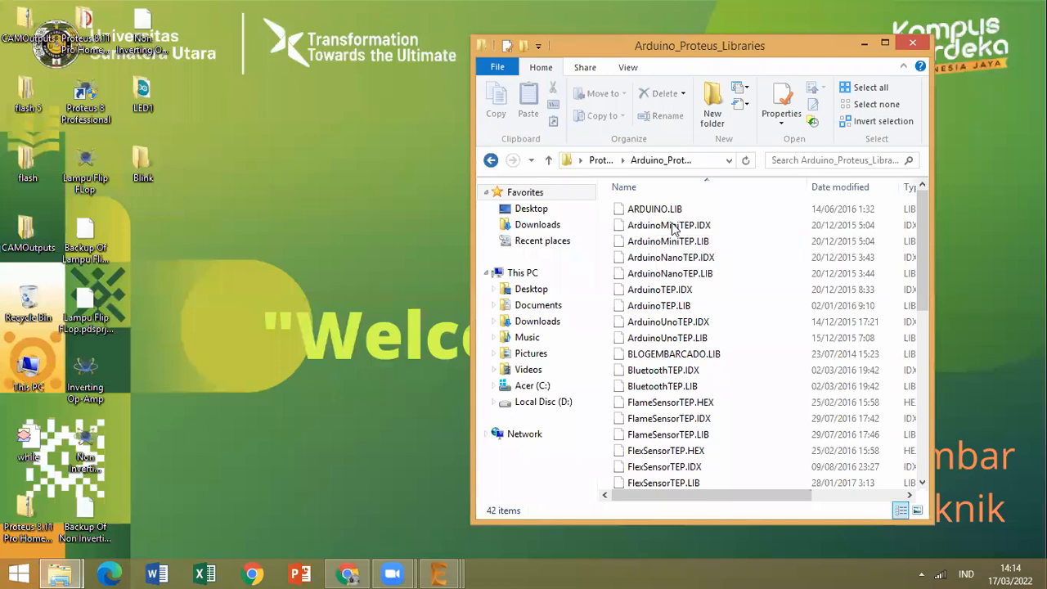
key("BackSpace")
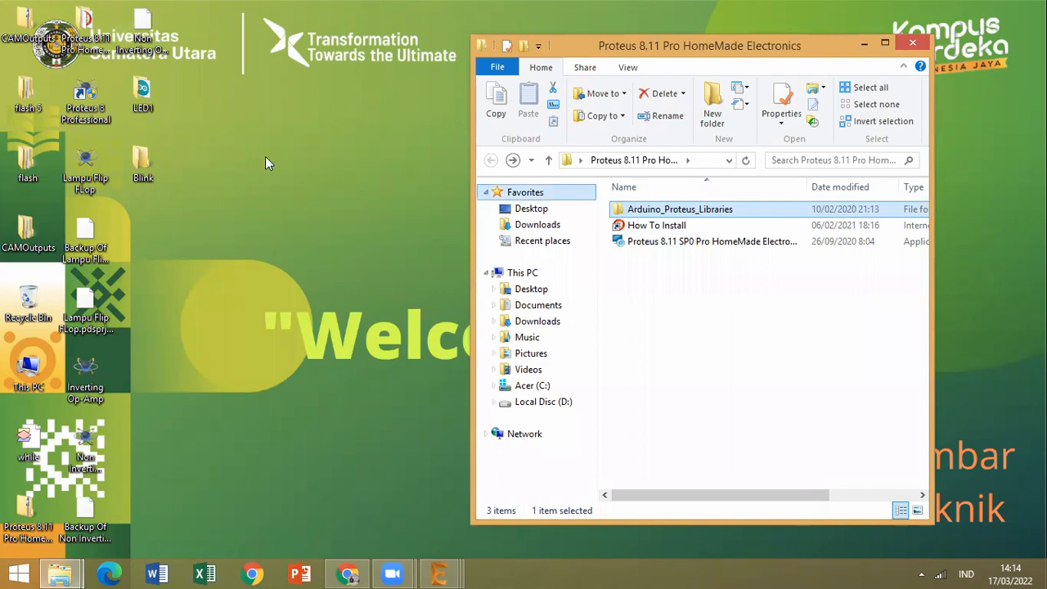
Open the file location of the Proteus 8 Professional shortcut and go to the program's DATA\LIBRARY folder.
double_click(96, 88)
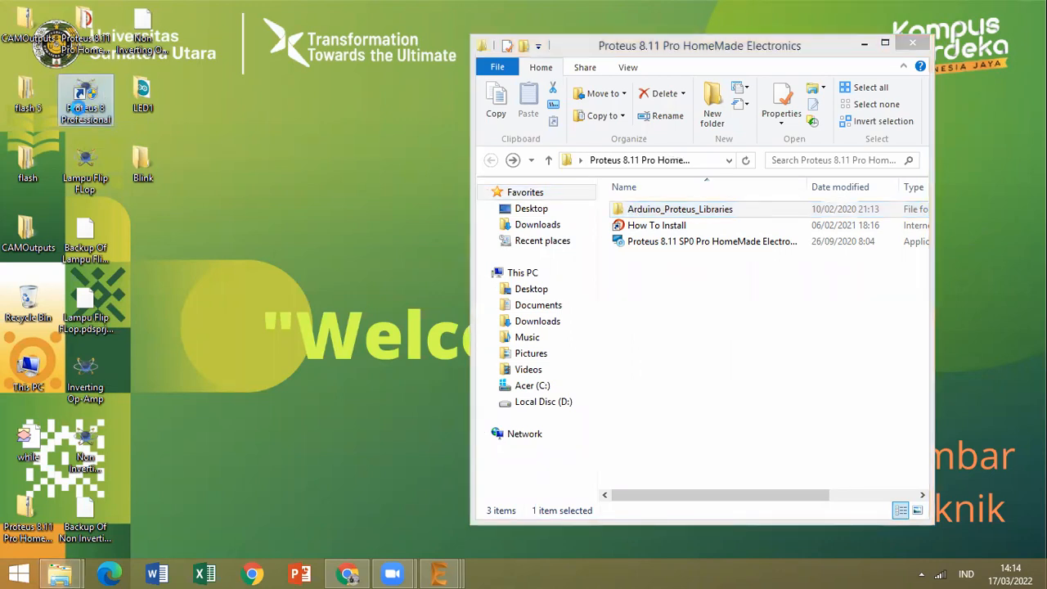
right_click(79, 108)
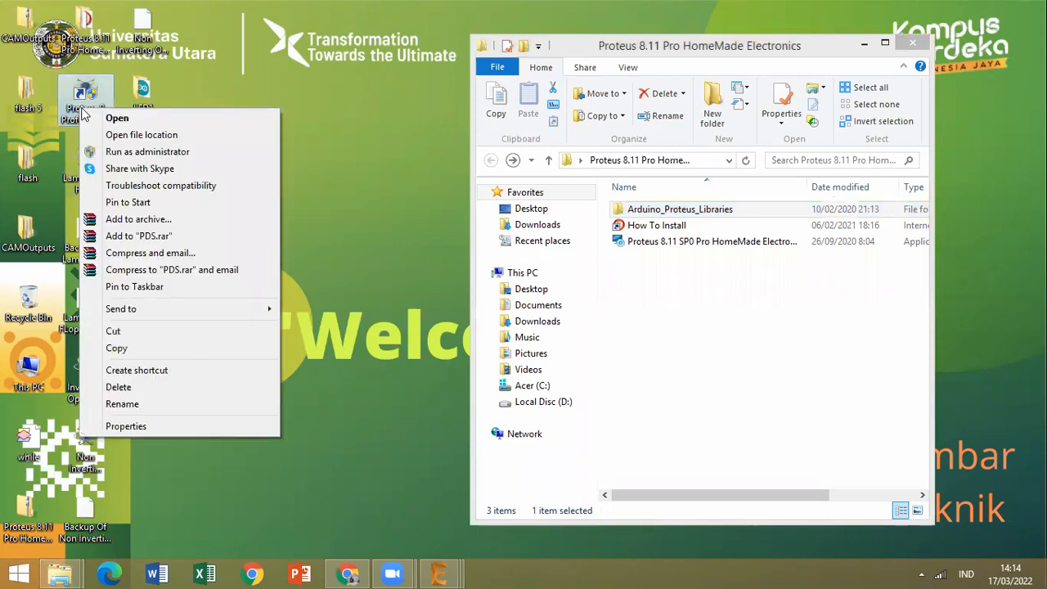
left_click(125, 135)
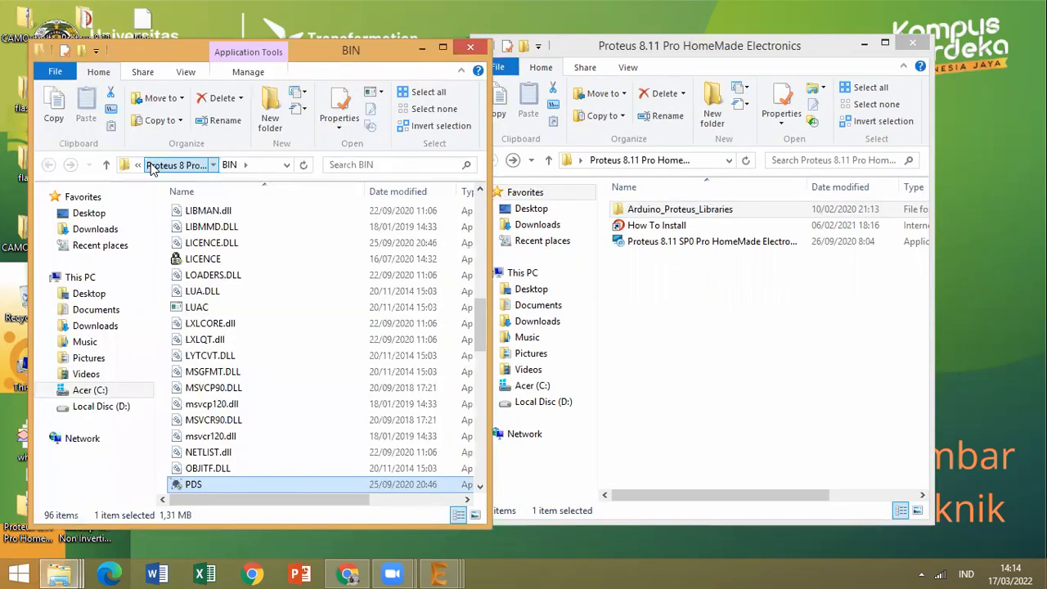
left_click(172, 165)
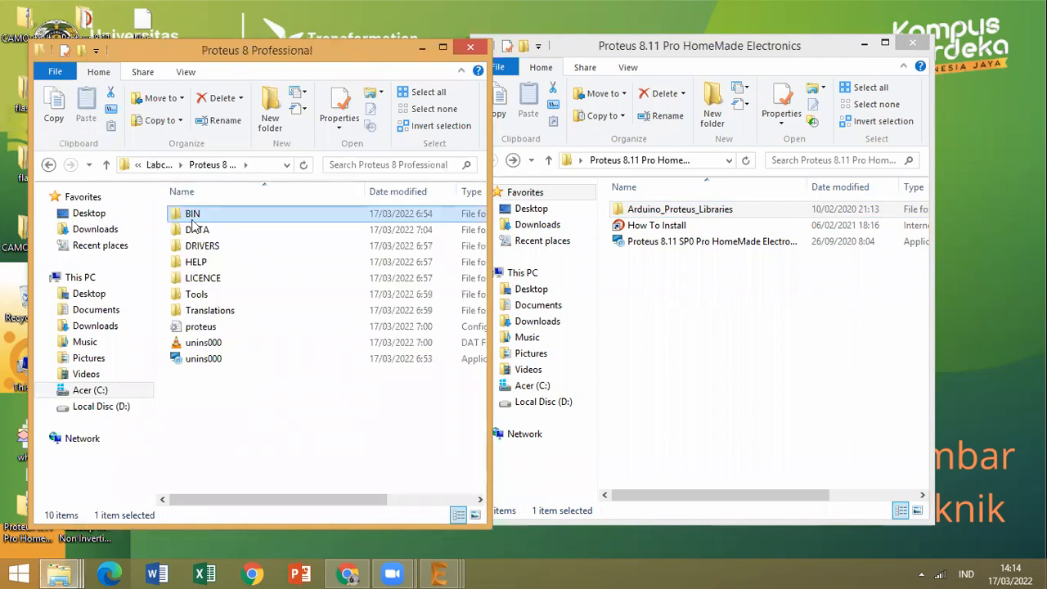
left_click(199, 234, "ctrl")
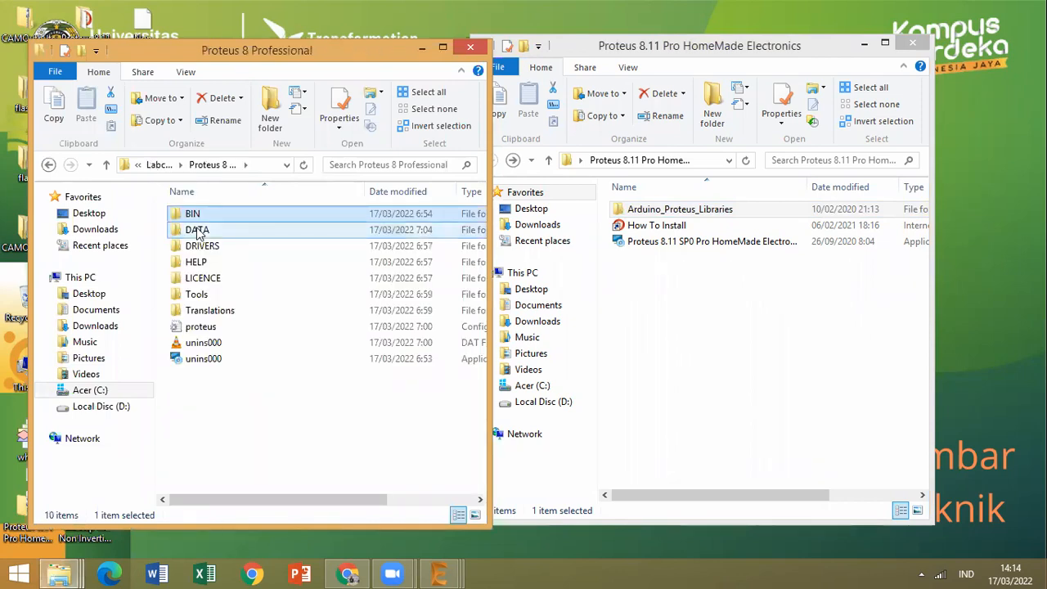
double_click(198, 234)
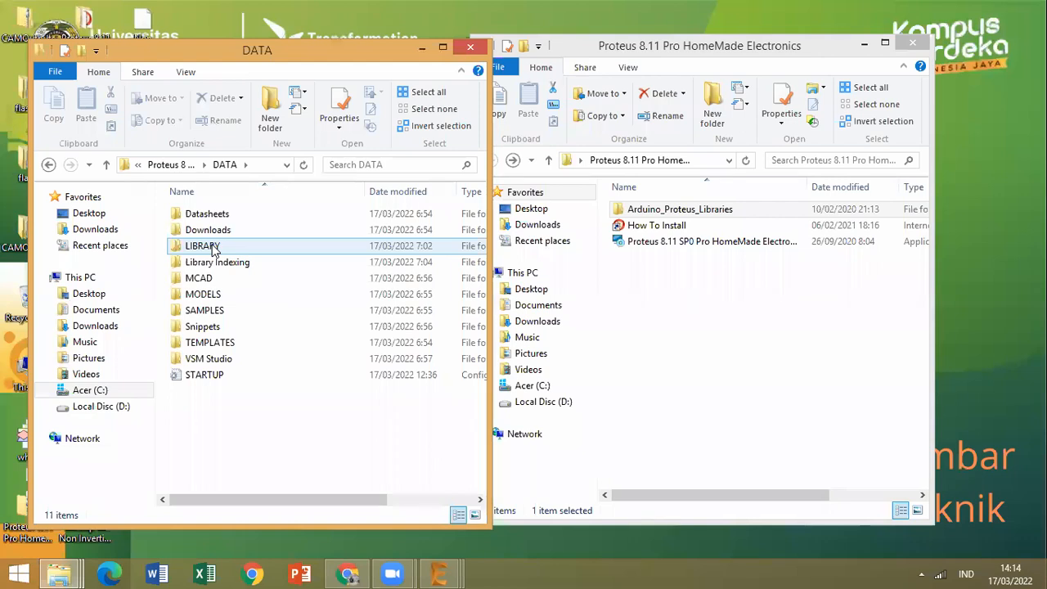
left_click(213, 251)
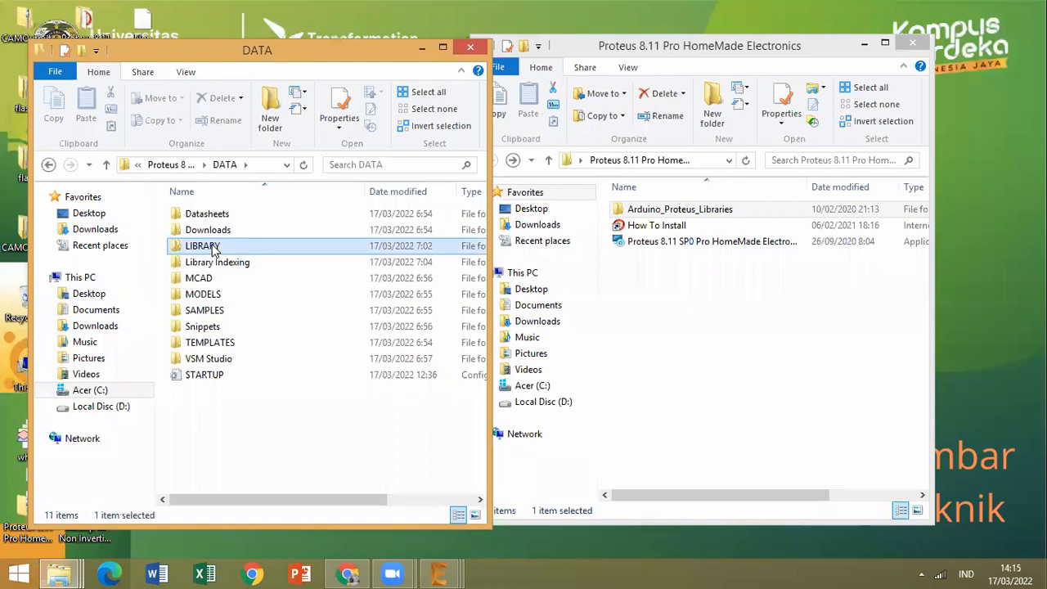
double_click(213, 250)
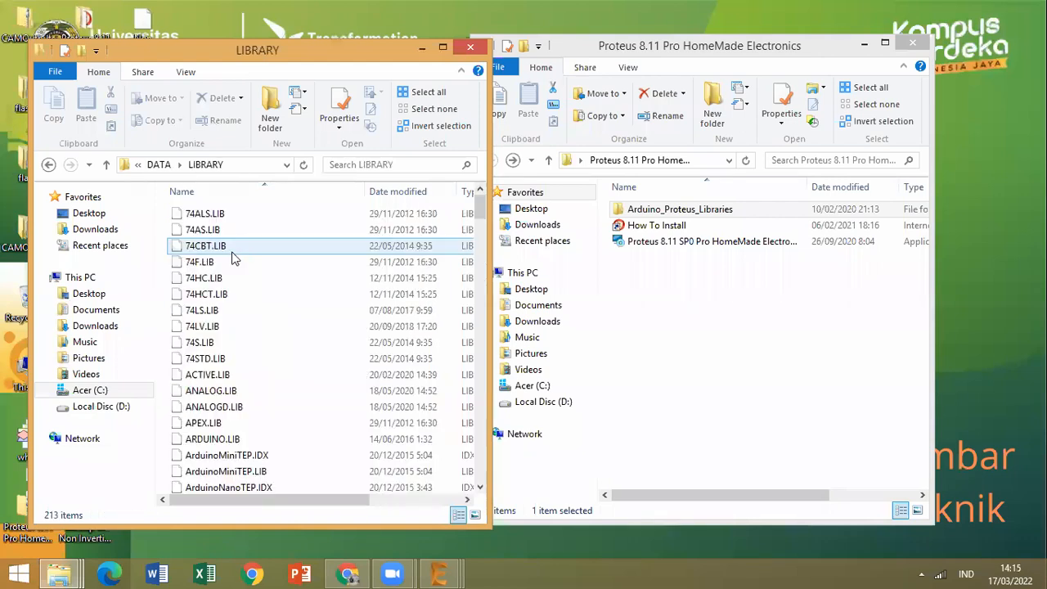
Copy all files from the Arduino_Proteus_Libraries folder to the clipboard.
double_click(700, 211)
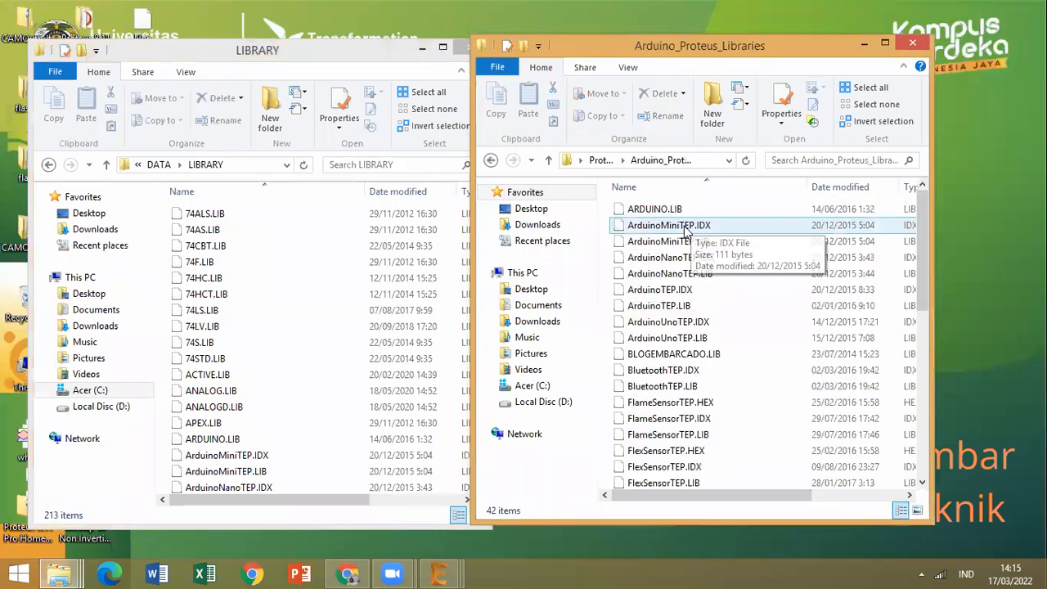
left_click(686, 233)
key("ctrl+a")
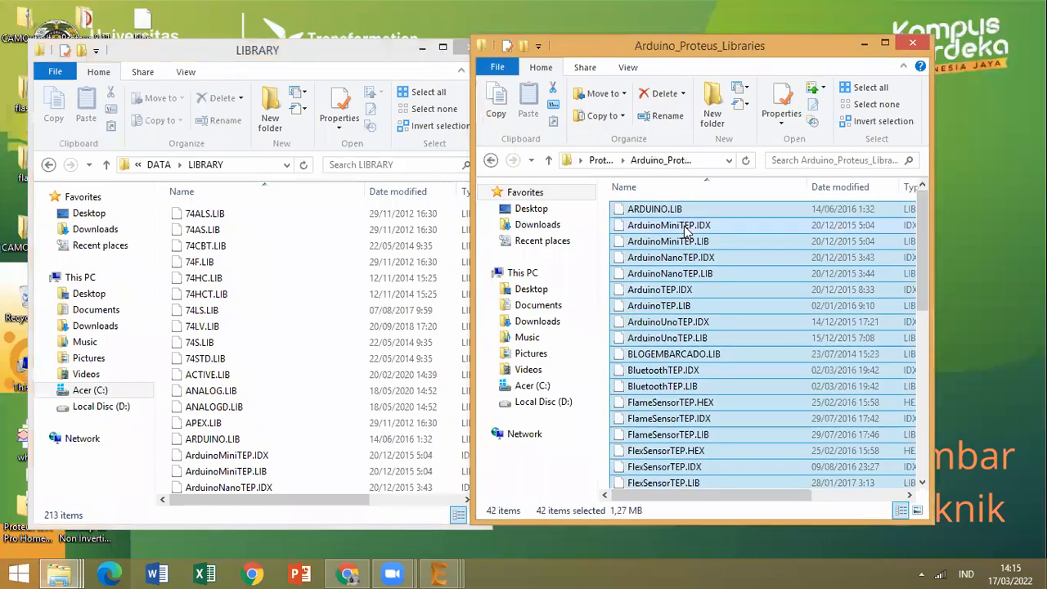
right_click(686, 233)
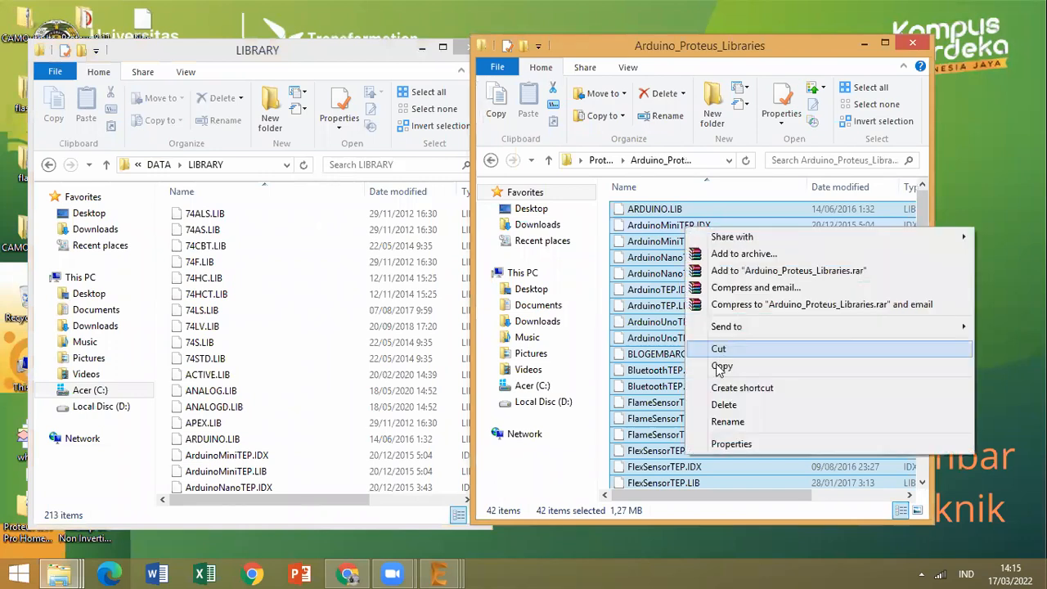
left_click(719, 369)
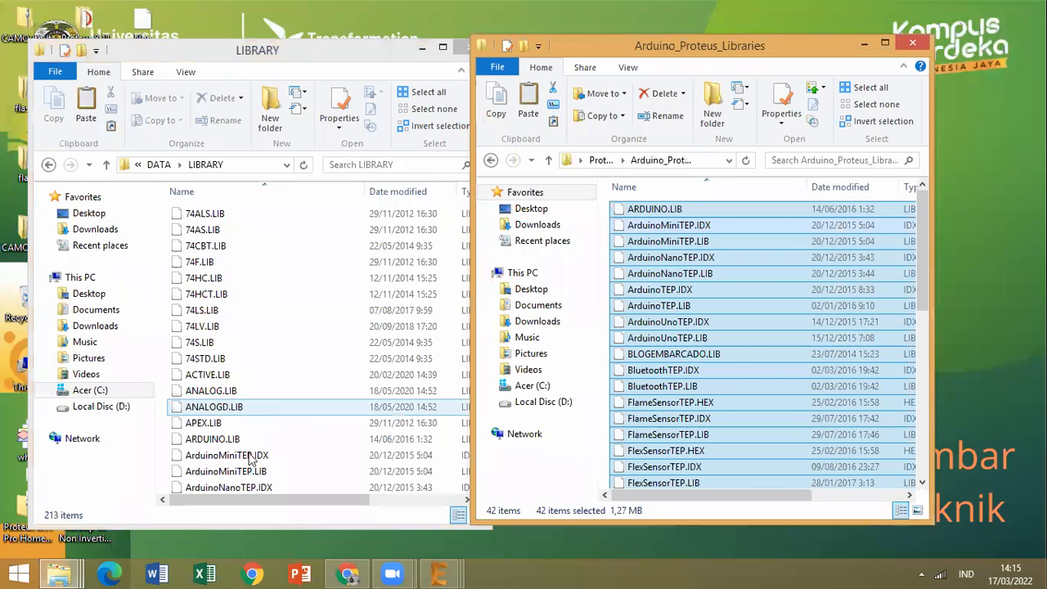
Look through the files in the Proteus LIBRARY folder and close both folder windows.
scroll(255, 479, "down", 3)
left_click(265, 472)
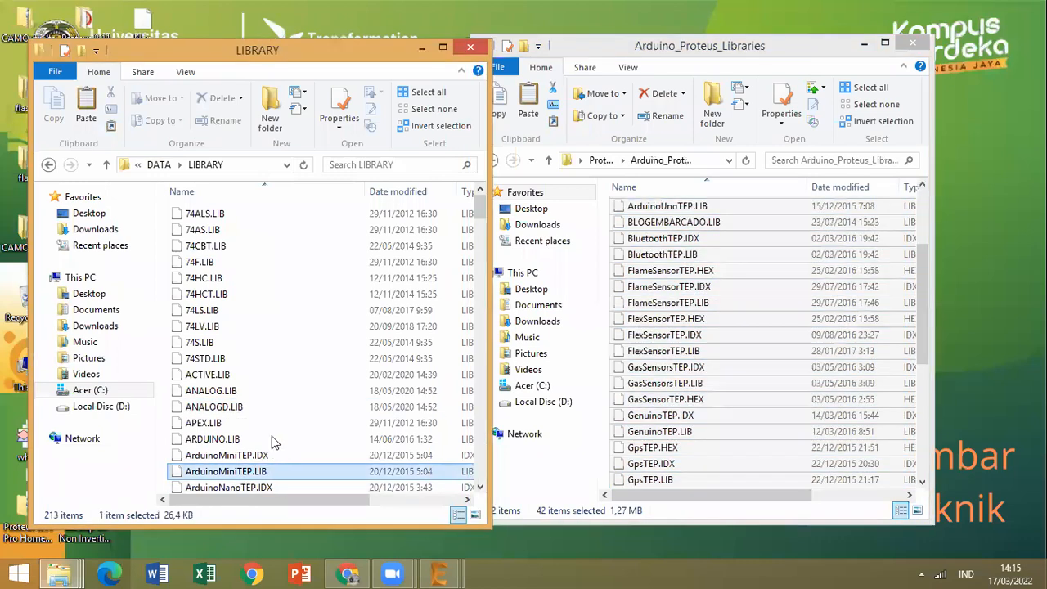
scroll(274, 437, "down", 5)
scroll(281, 434, "down", 7)
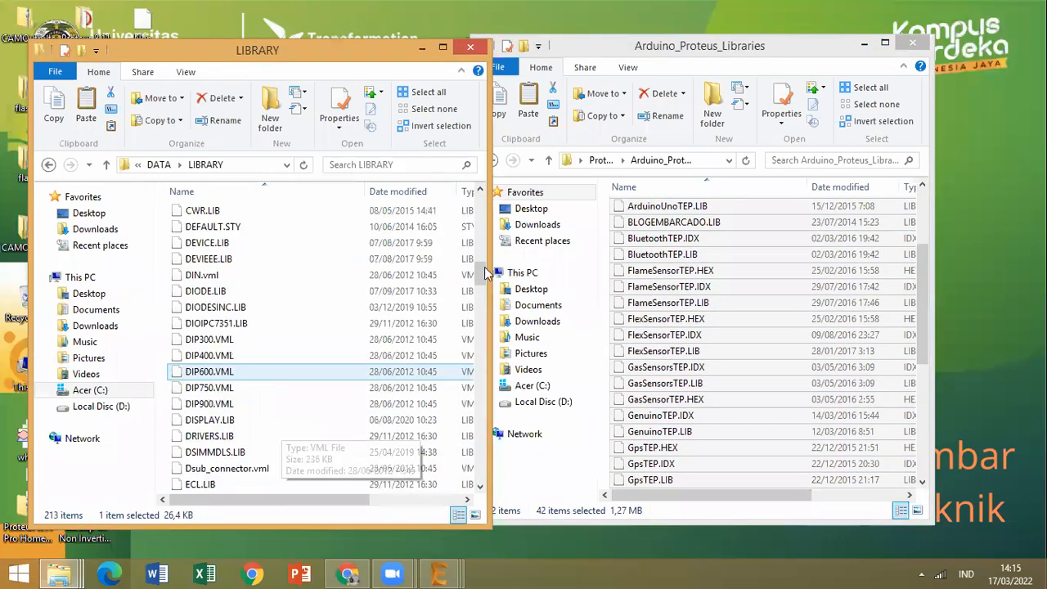
left_click_drag(484, 267, 472, 198)
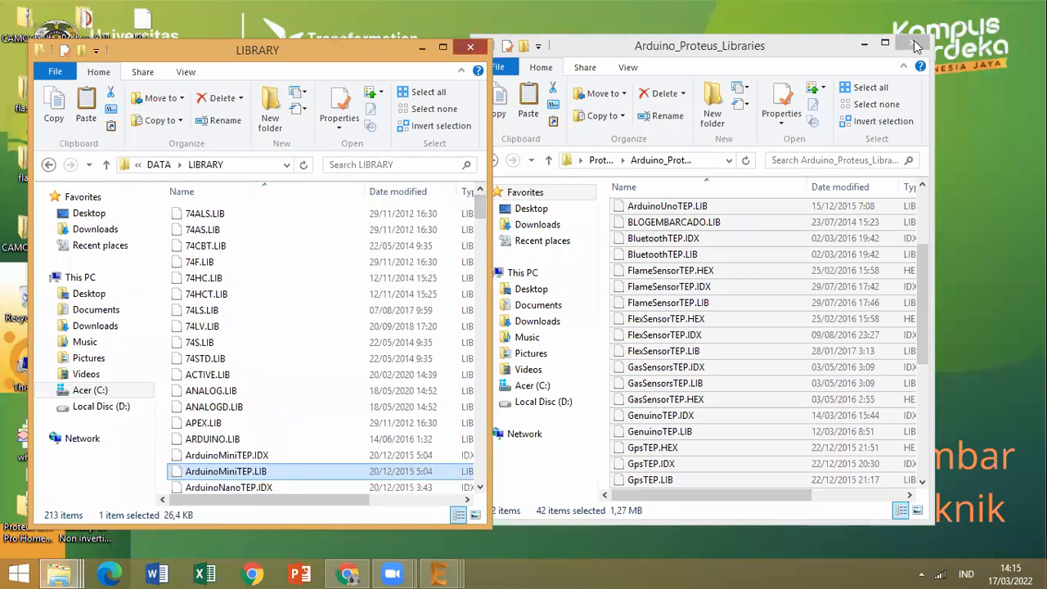
key("alt+F4")
key("alt+F4")
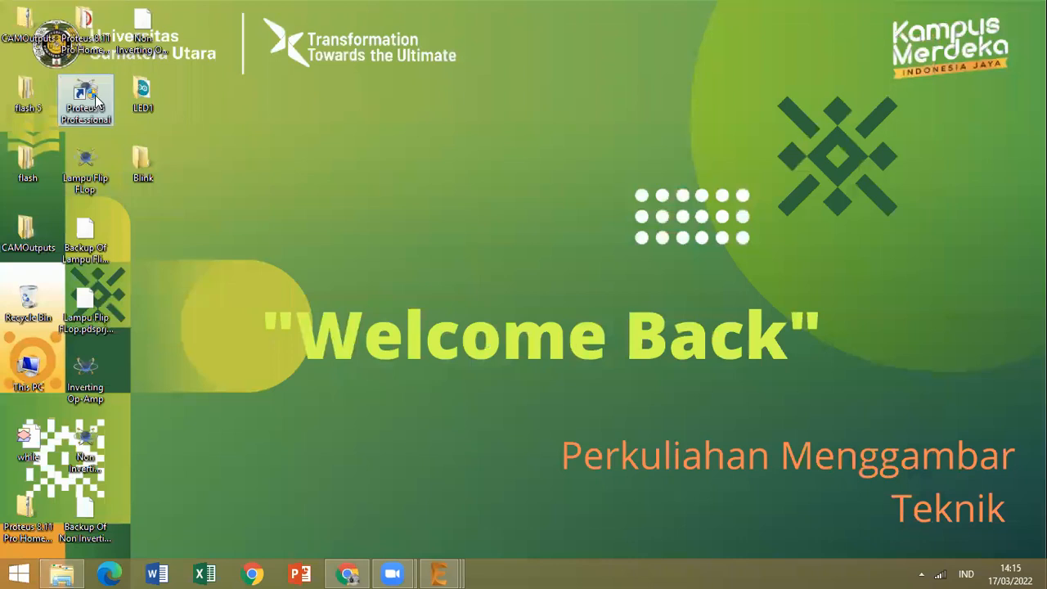
View the compatibility settings in the properties of the Proteus 8 Professional desktop shortcut.
right_click(95, 95)
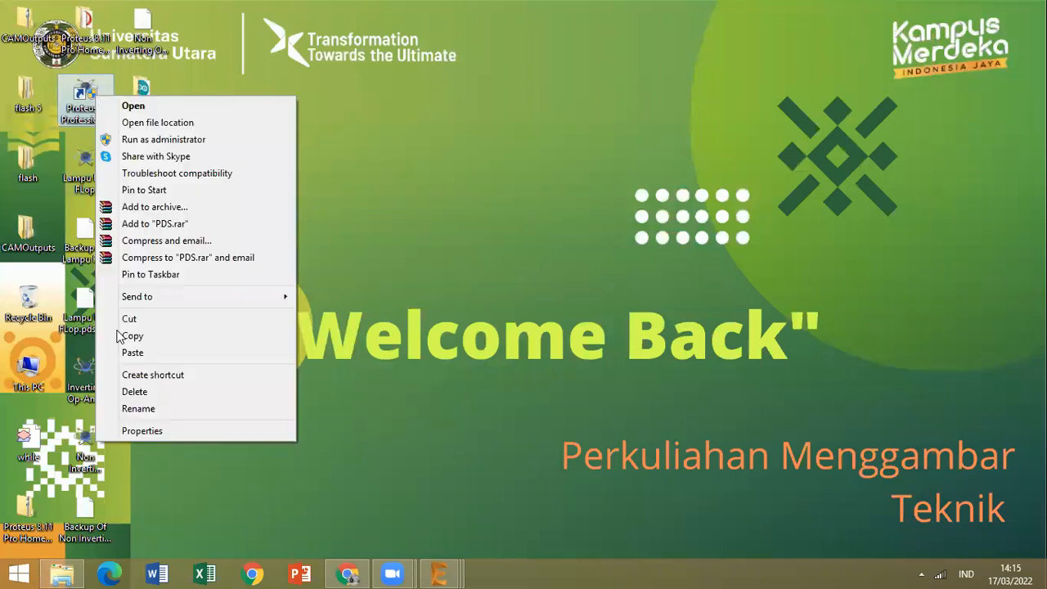
left_click(140, 432)
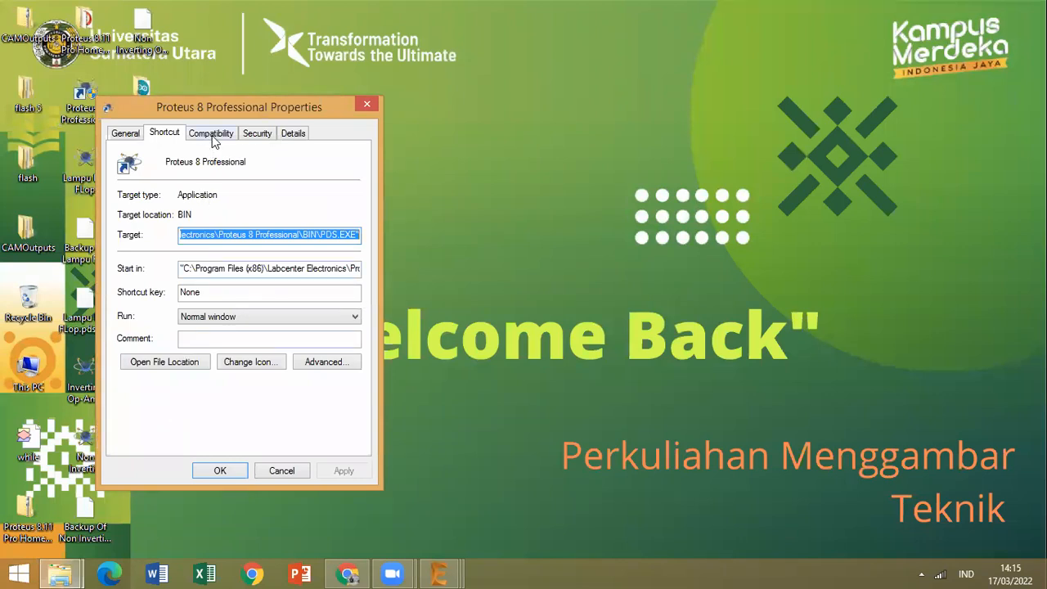
left_click(212, 135)
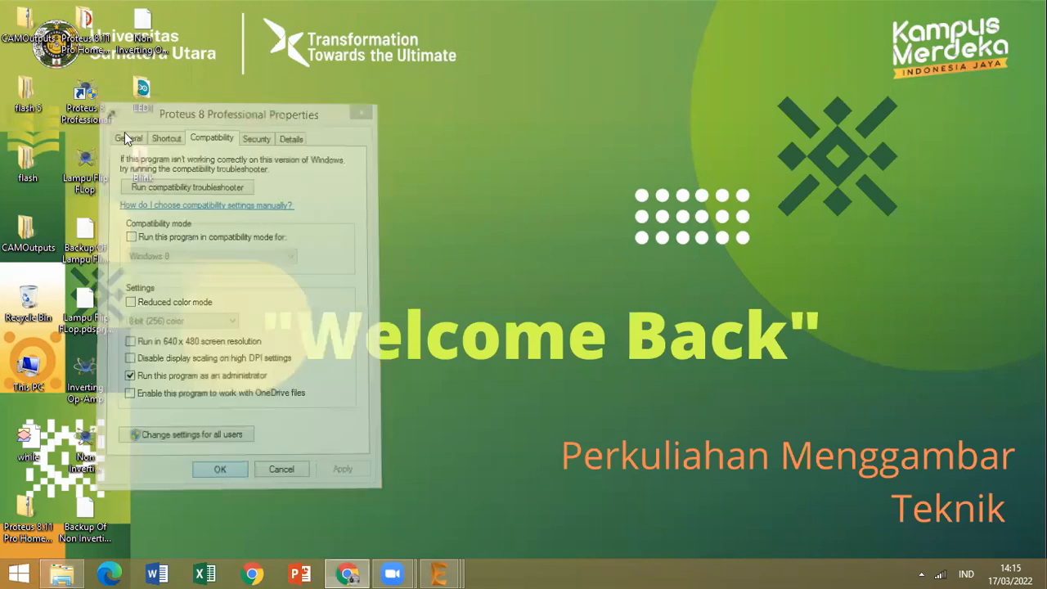
Start Proteus 8 Professional and create New Project.pdsprj with a schematic from the DEFAULT template, replacing the existing project.
right_click(76, 115)
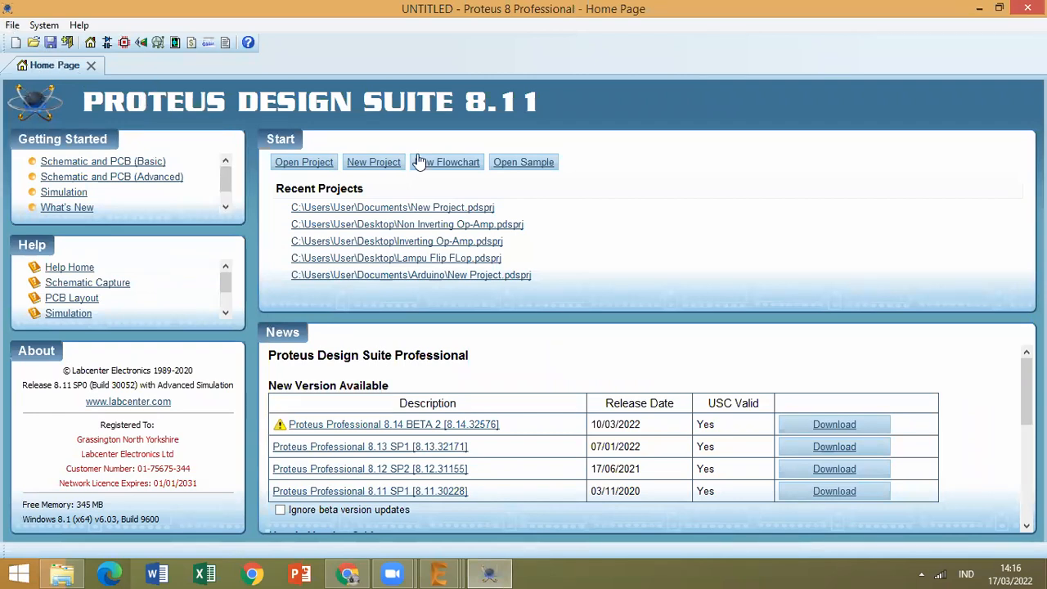
left_click(392, 169)
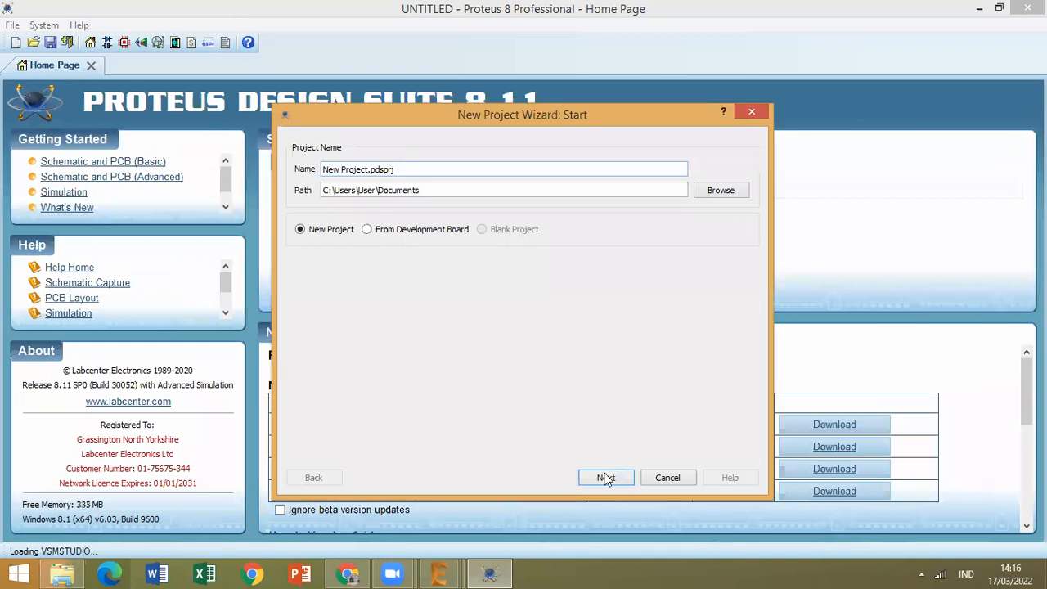
left_click(606, 478)
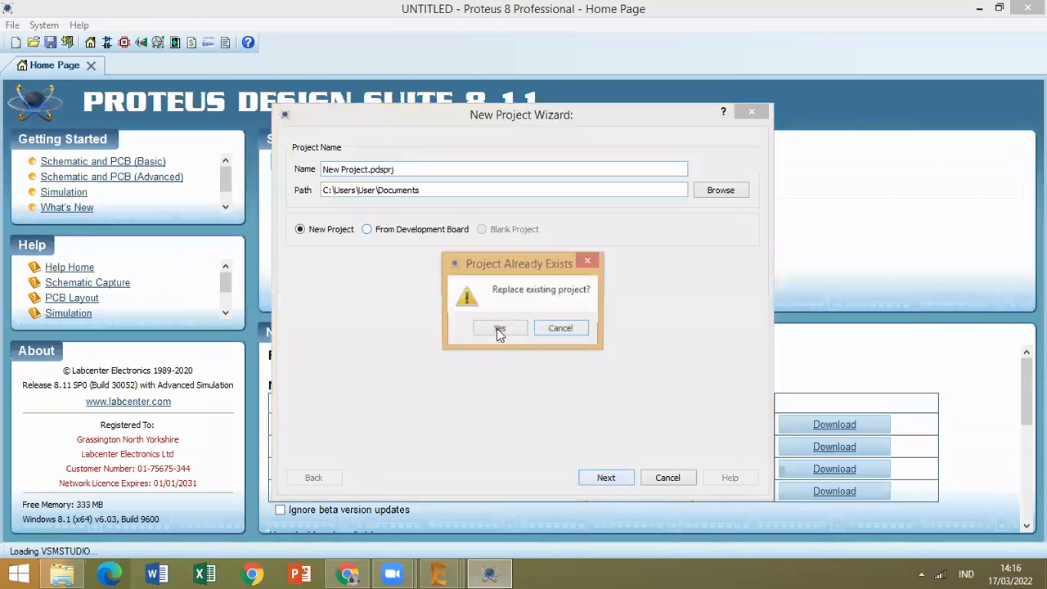
key("Return")
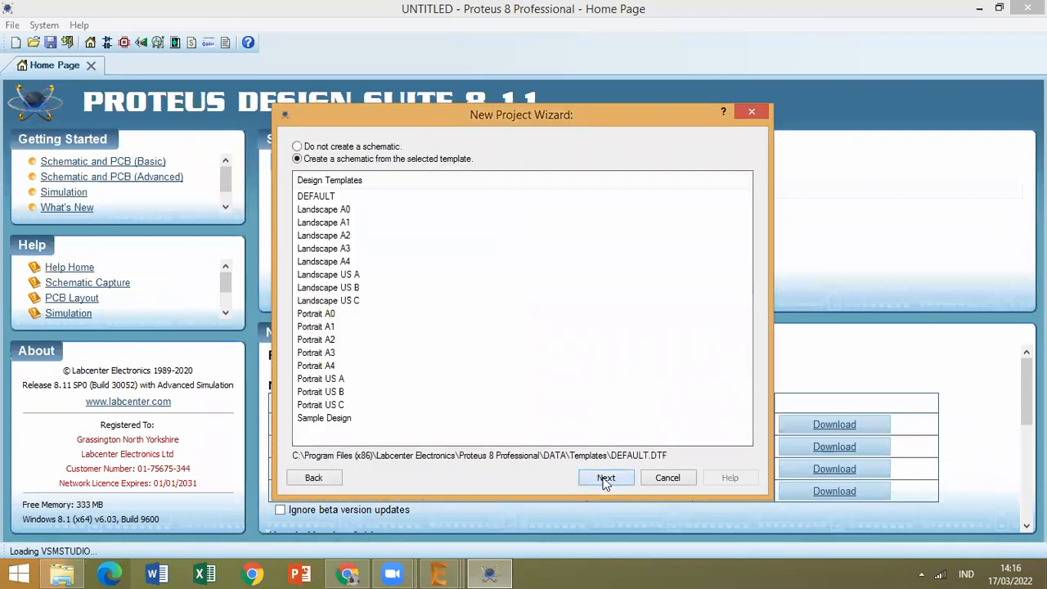
left_click(605, 479)
left_click(603, 477)
left_click(603, 476)
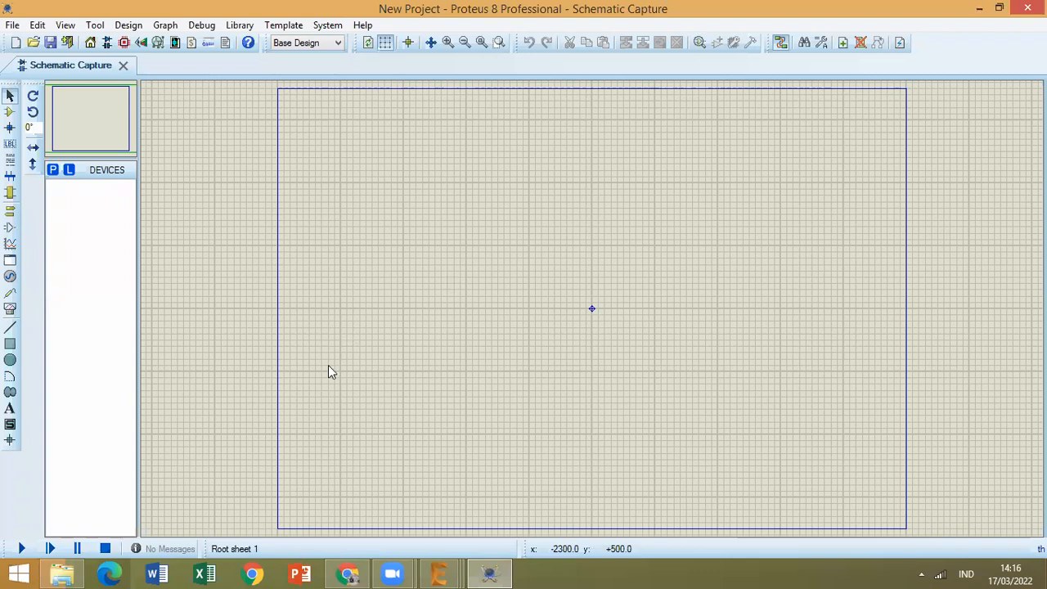
Switch to File Explorer and open the Menggambar Teknik folder on Local Disc (D:).
left_click(61, 568)
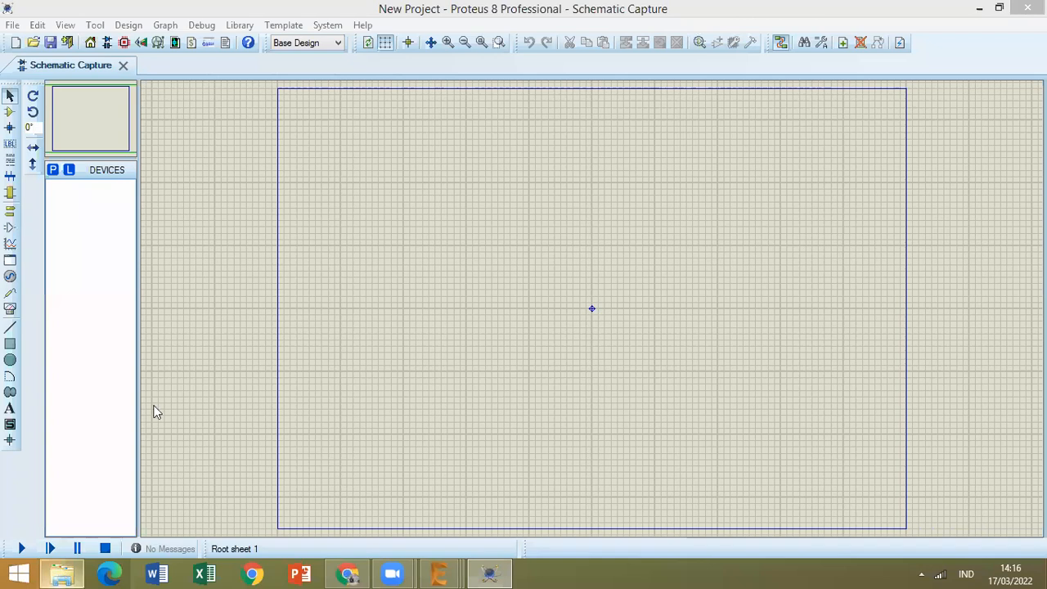
left_click(94, 362)
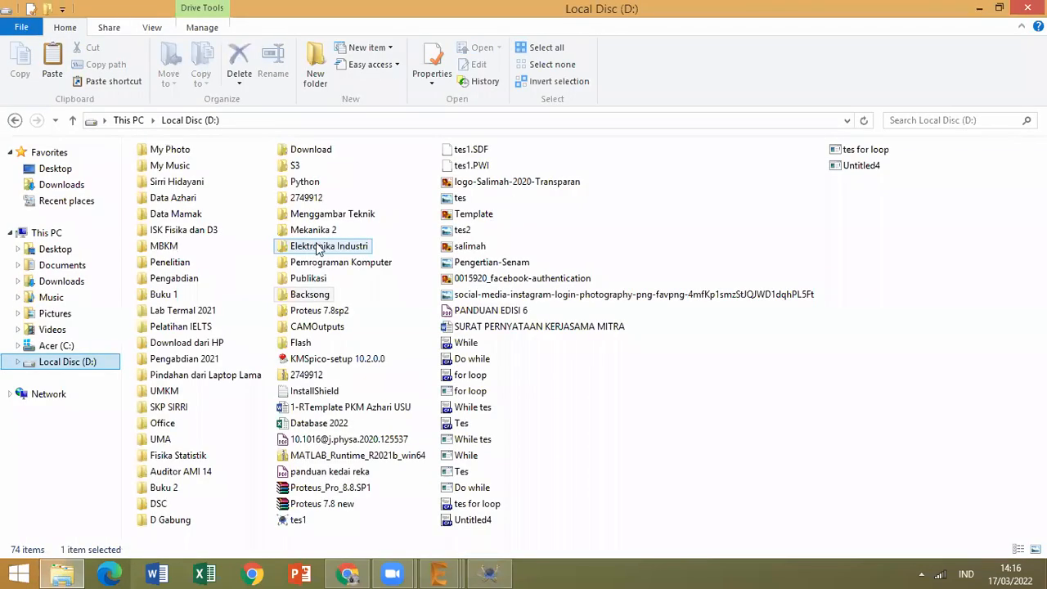
left_click(324, 235)
left_click(325, 218)
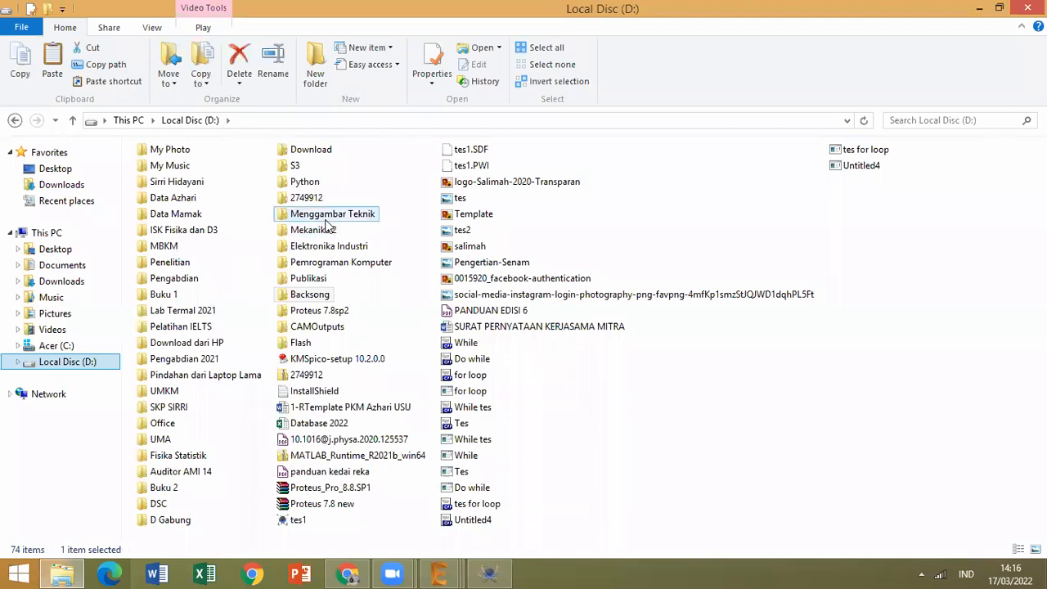
double_click(327, 215)
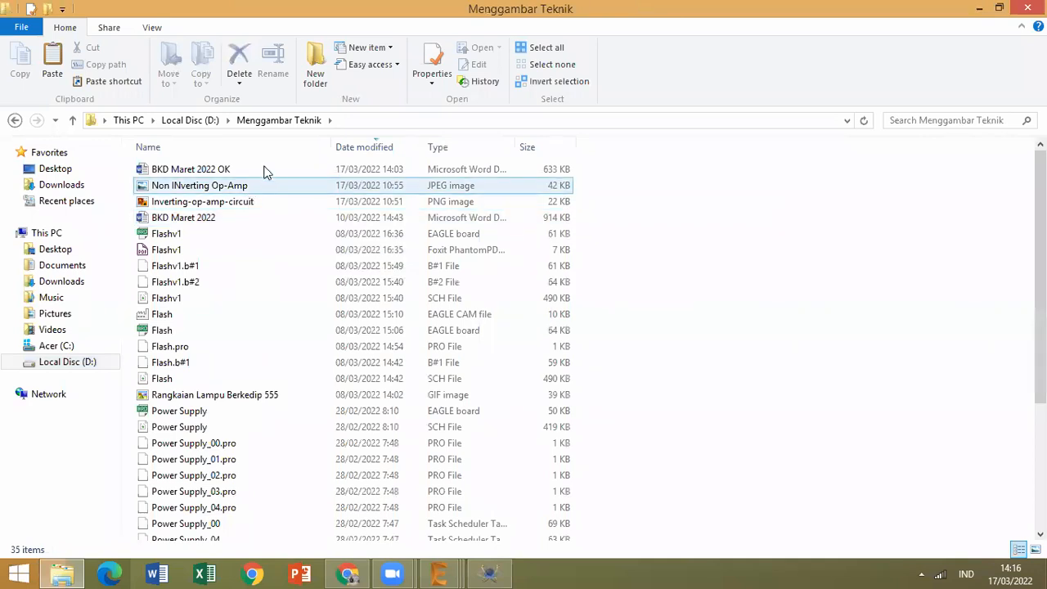
Preview the Inverting-op-amp-circuit image, then narrow its window and move it beside the file list.
left_click(222, 201)
right_click(221, 197)
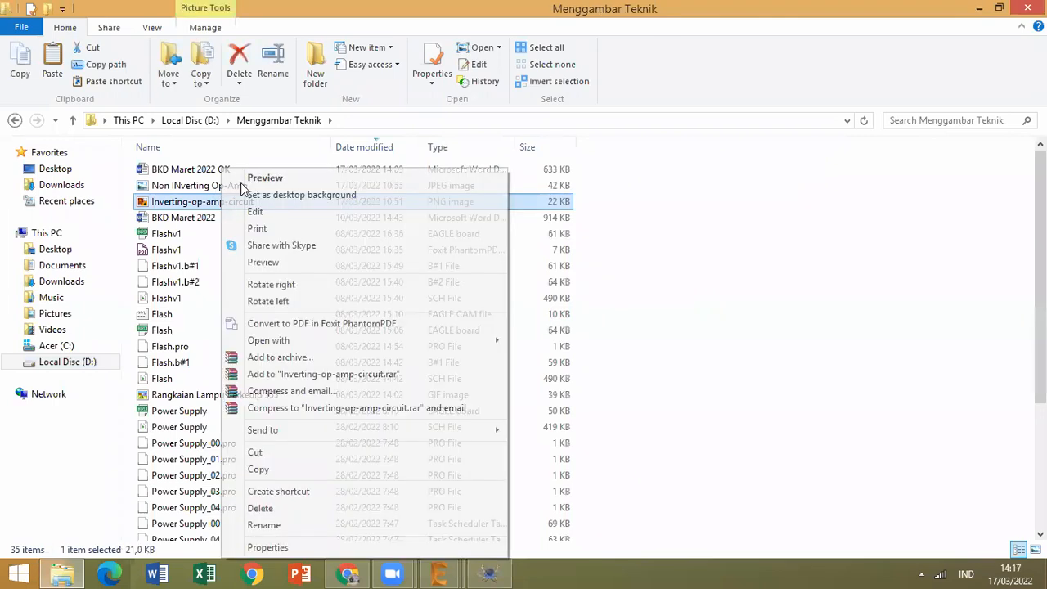
left_click(242, 183)
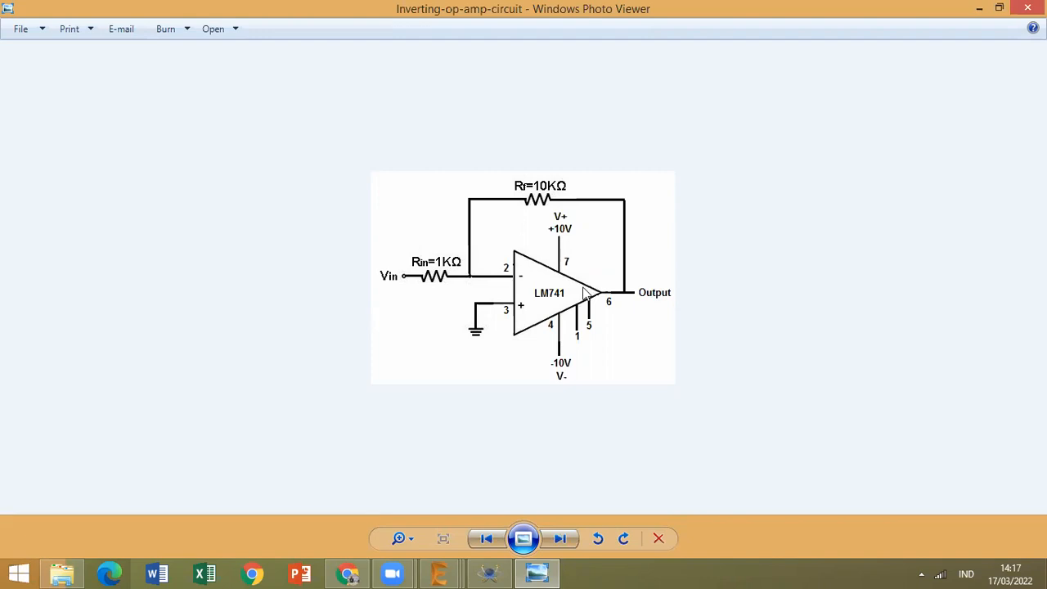
left_click(999, 8)
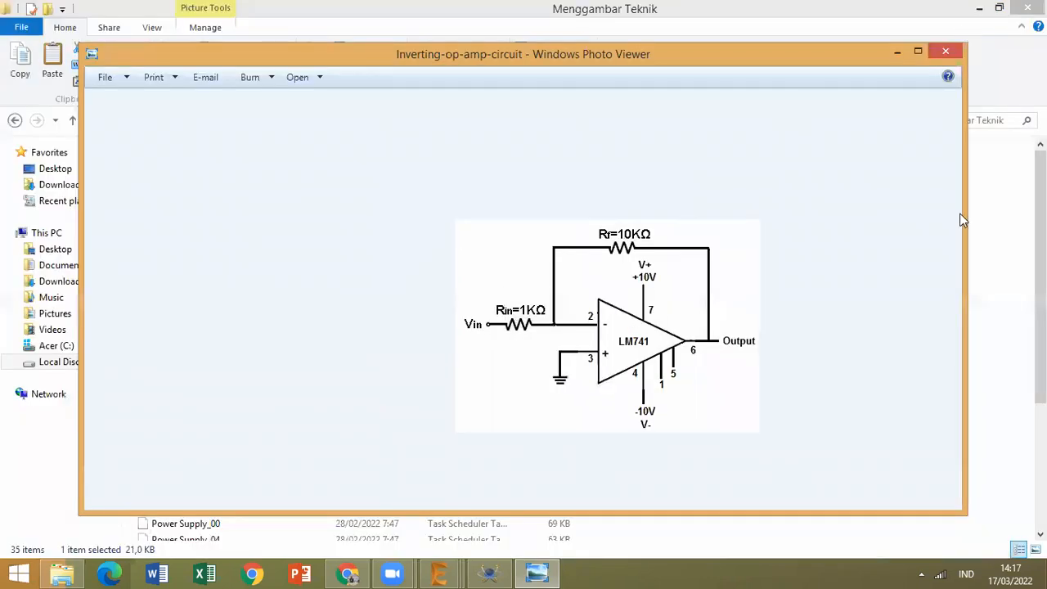
left_click_drag(963, 219, 484, 203)
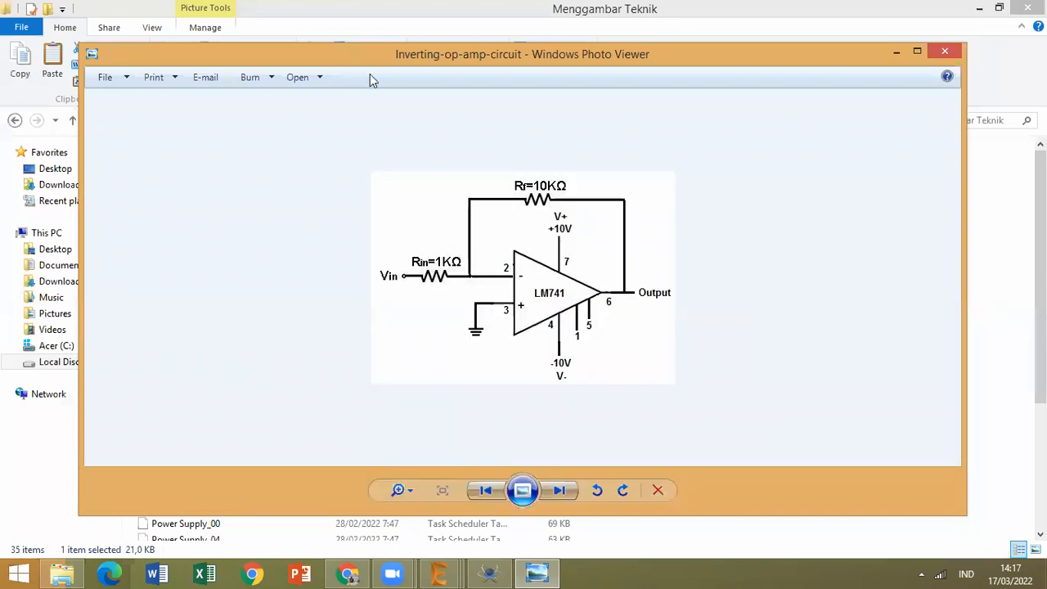
left_click_drag(364, 59, 881, 56)
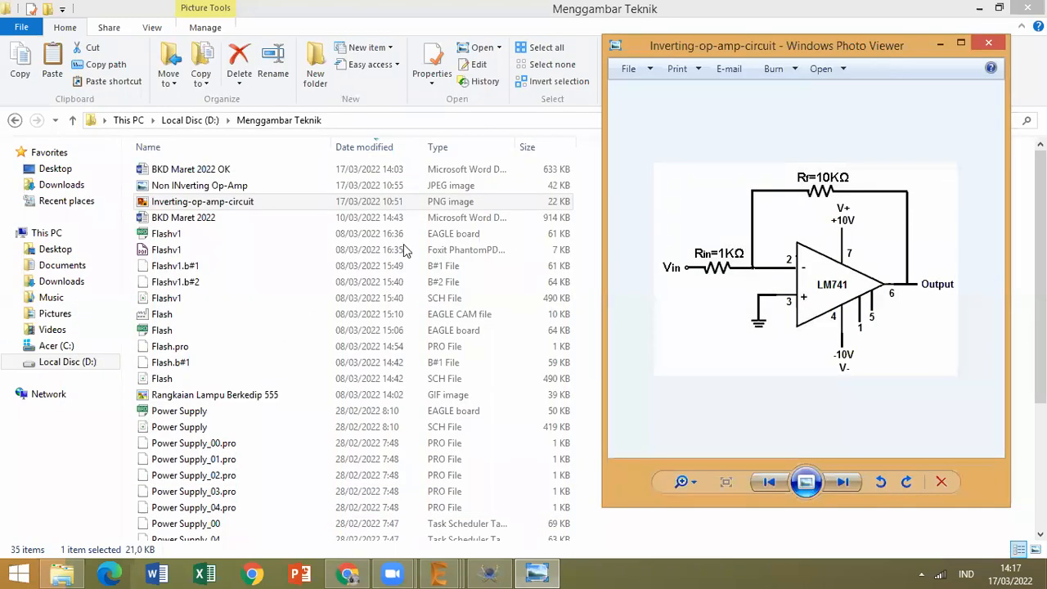
Open the Non INverting Op-Amp image and view it side by side with the inverting op-amp circuit.
double_click(254, 184)
right_click(255, 185)
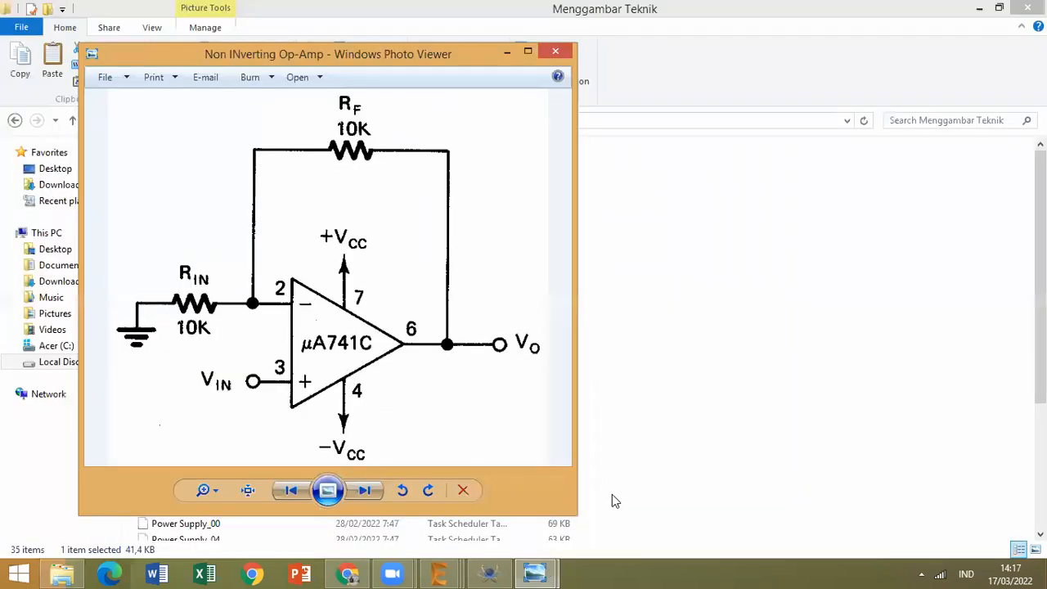
left_click(536, 573)
left_click(509, 466)
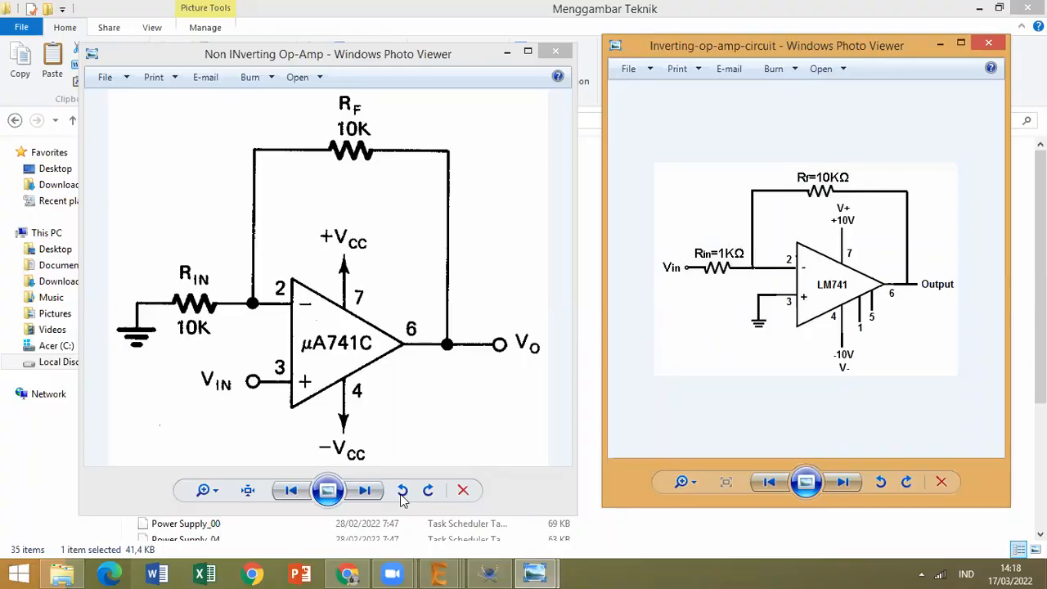
Return to Proteus, search the component library for lm741 and add the LM741 operational amplifier to the device list.
left_click(490, 575)
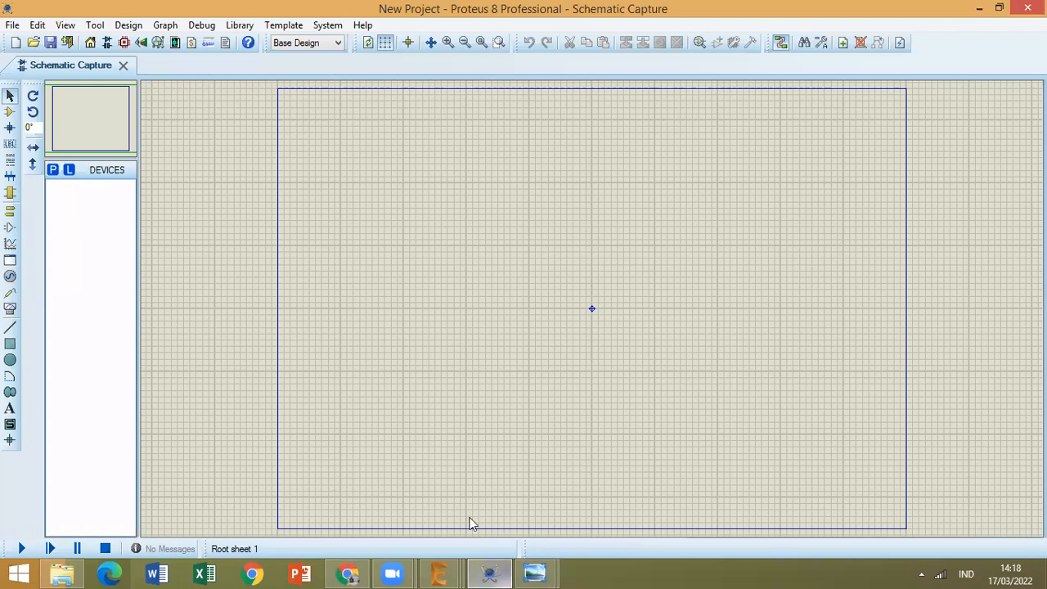
left_click(536, 574)
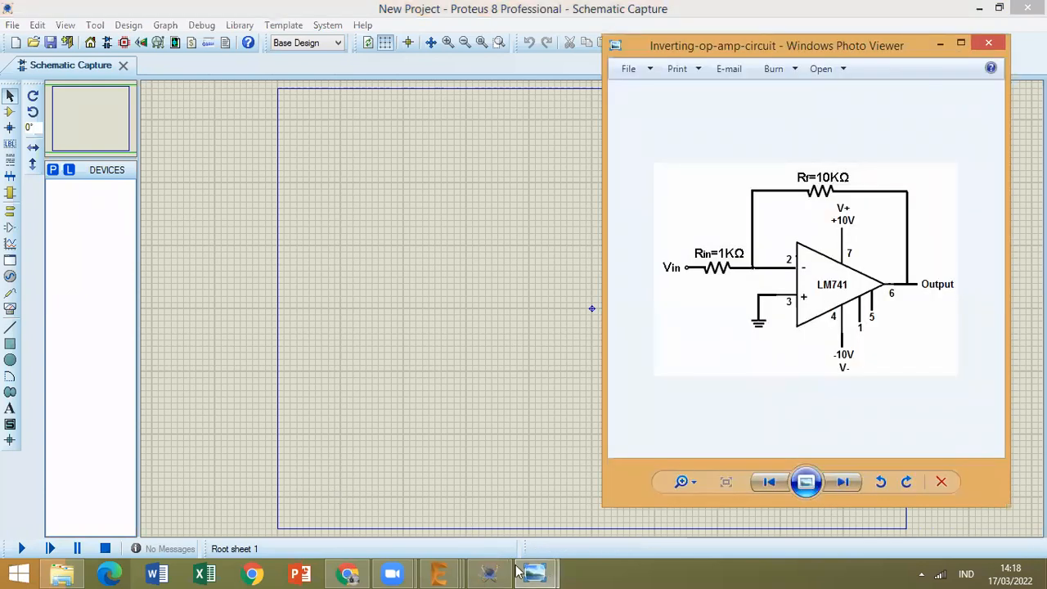
left_click(219, 287)
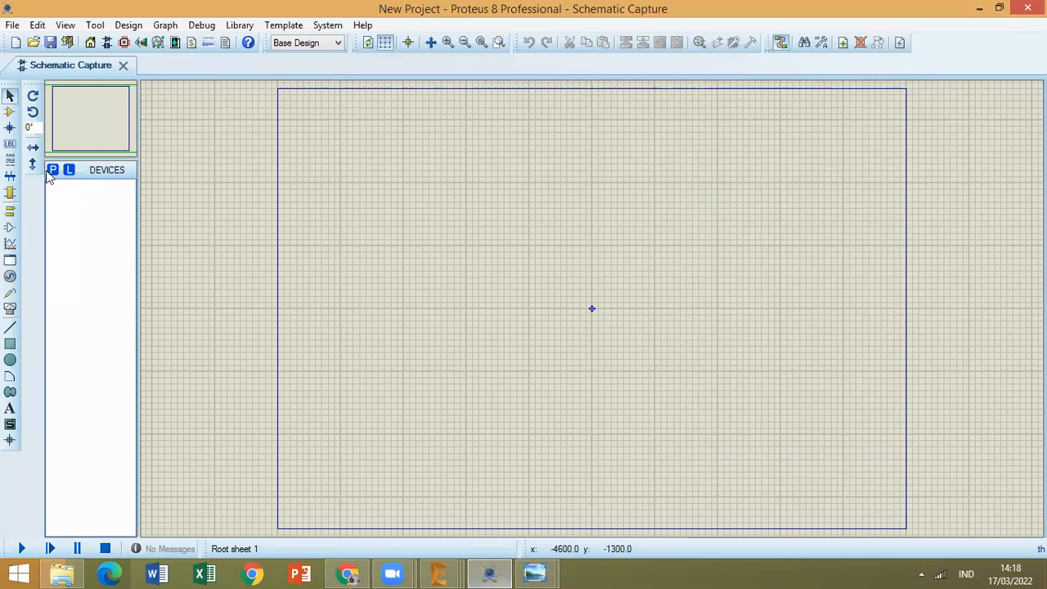
left_click(51, 174)
left_click(51, 172)
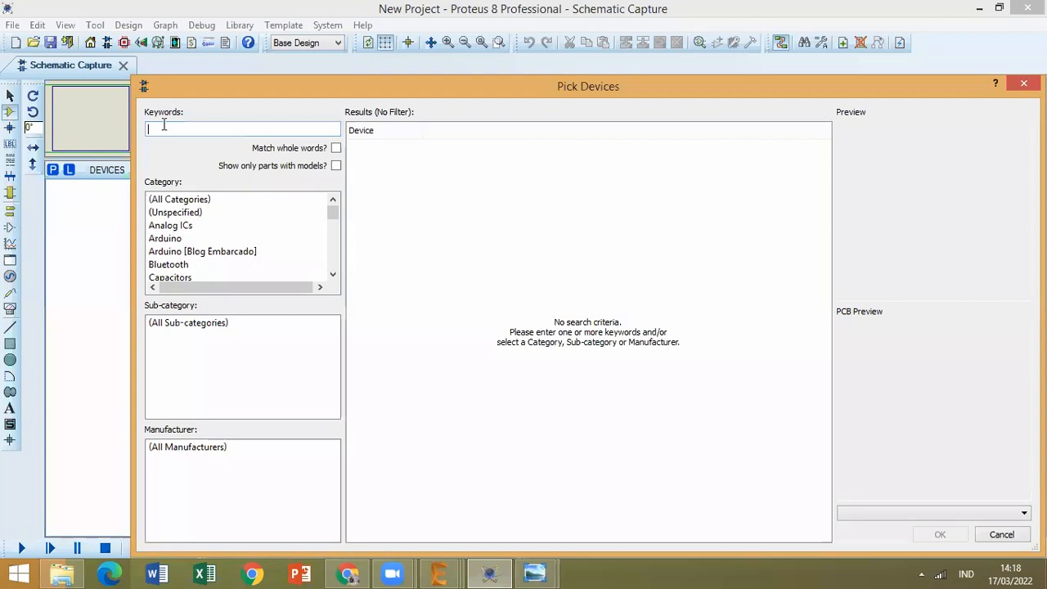
type("lm7")
type("8")
type("1")
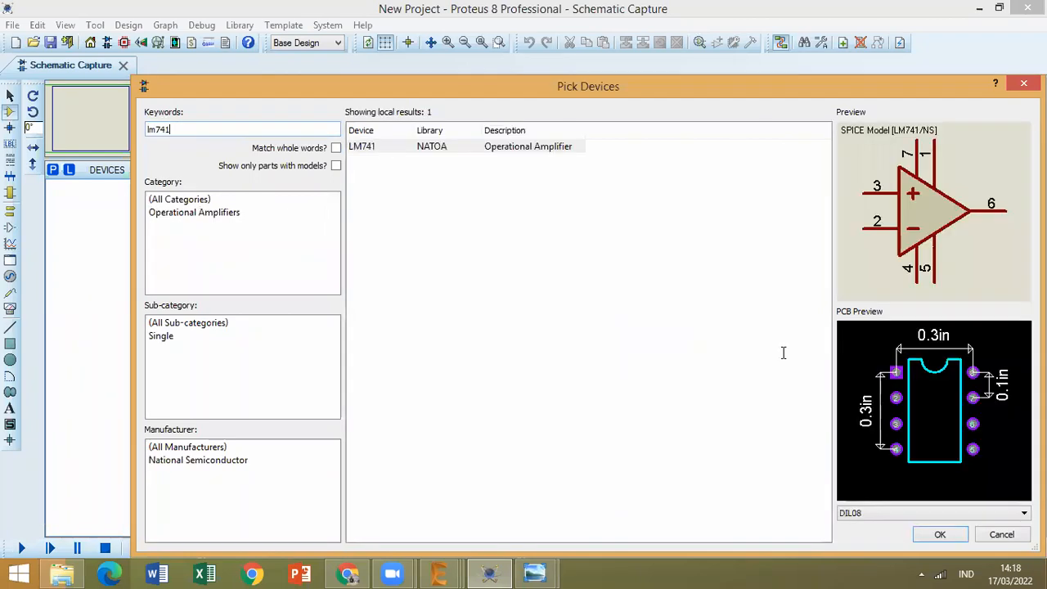
left_click(458, 150)
double_click(458, 149)
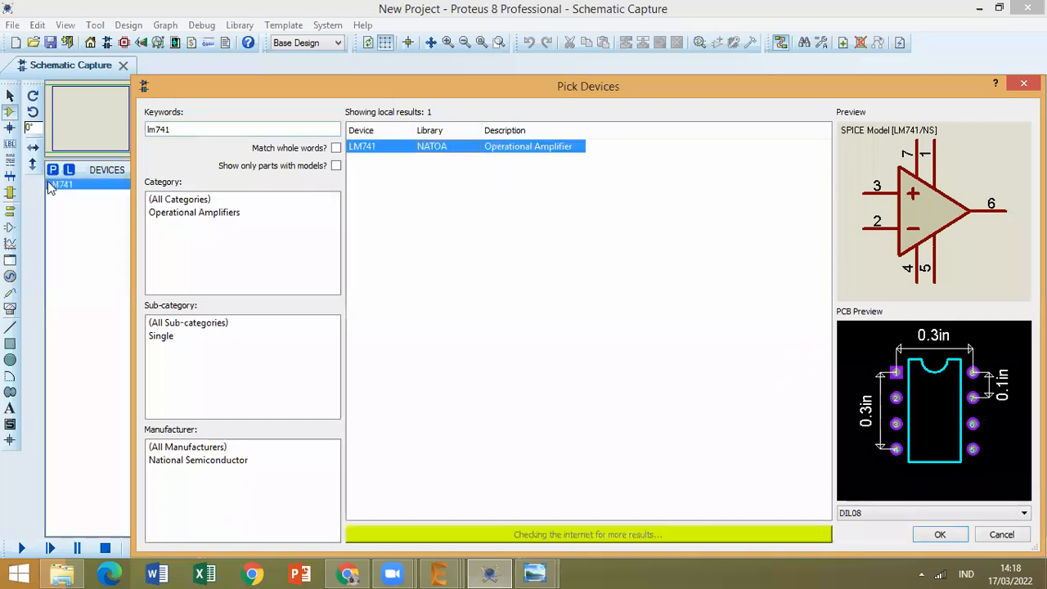
Search the component library for res, add the generic resistor RES to the device list and finish picking devices.
left_click(189, 129)
key("ctrl+a")
type("res")
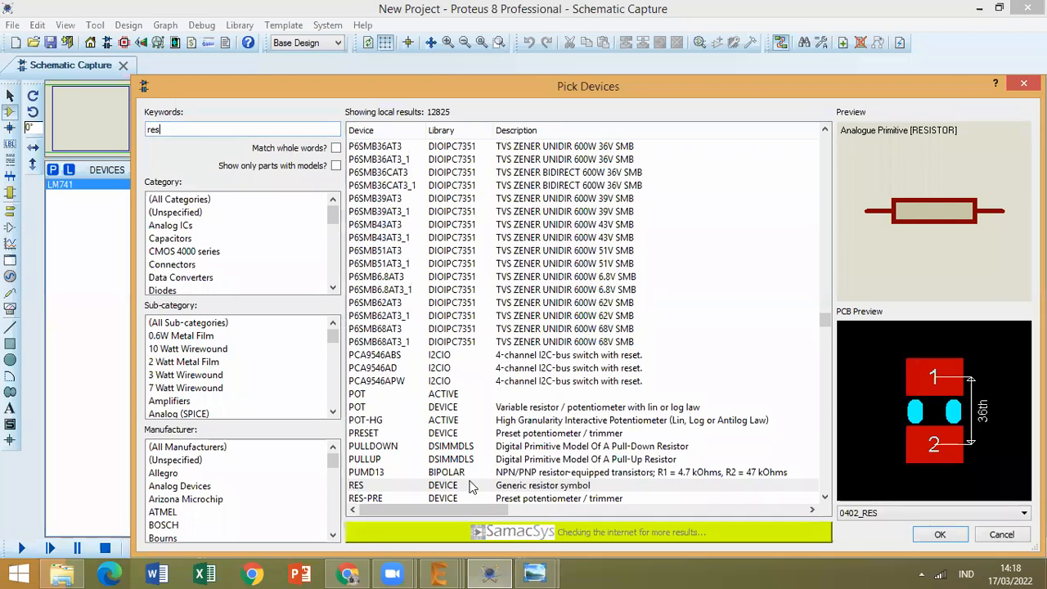
double_click(395, 489)
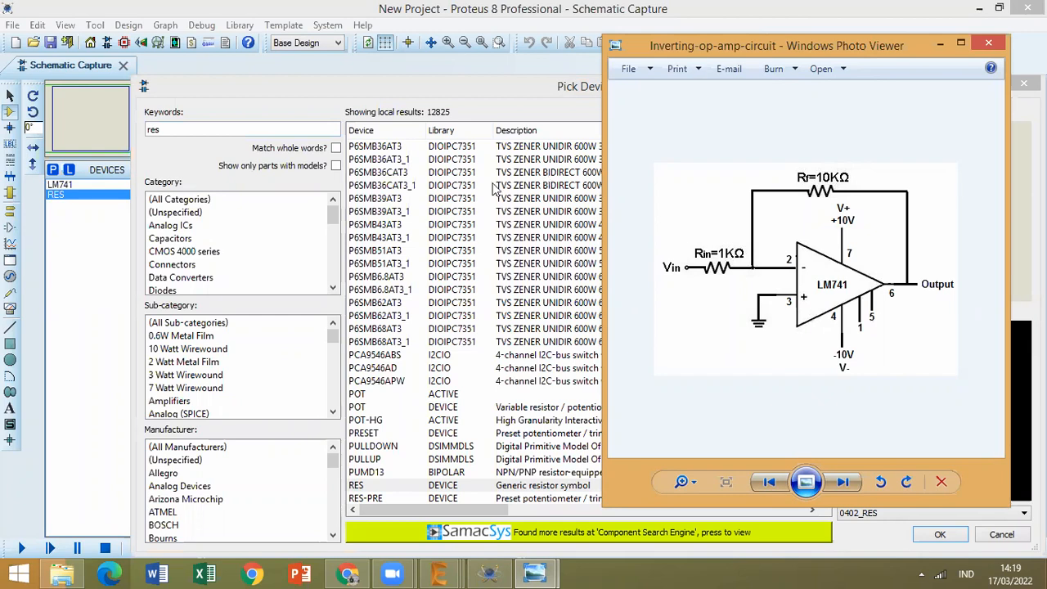
left_click(495, 90)
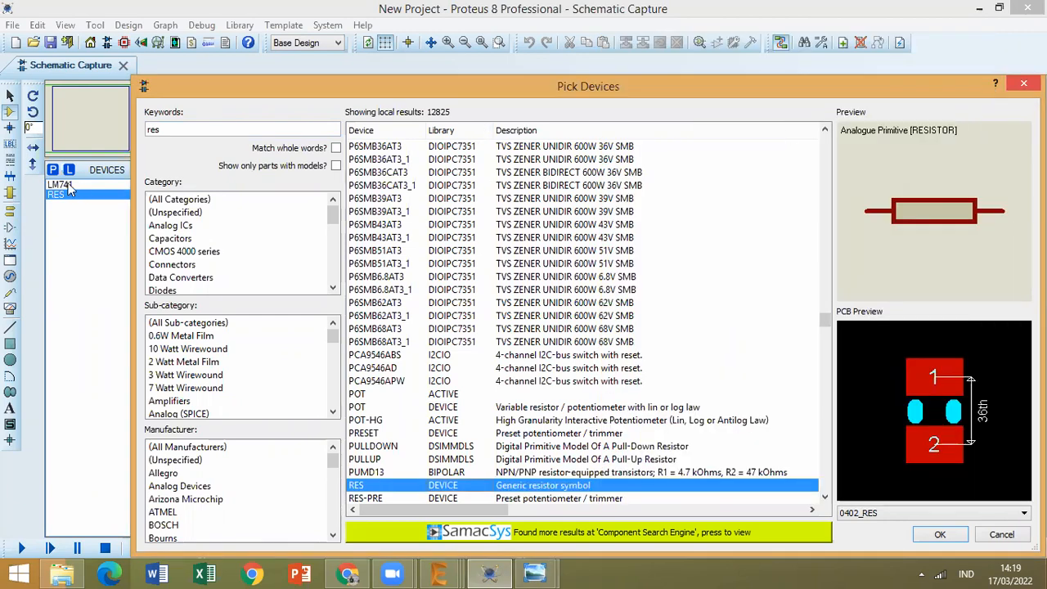
key("Return")
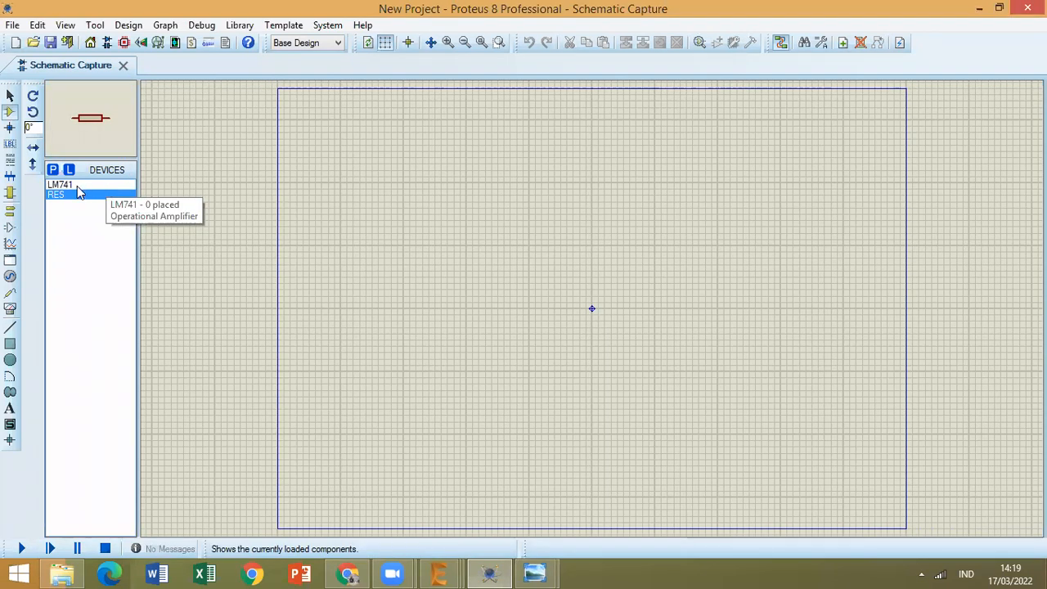
Place one LM741 operational amplifier in the upper middle of the schematic sheet.
left_click(77, 186)
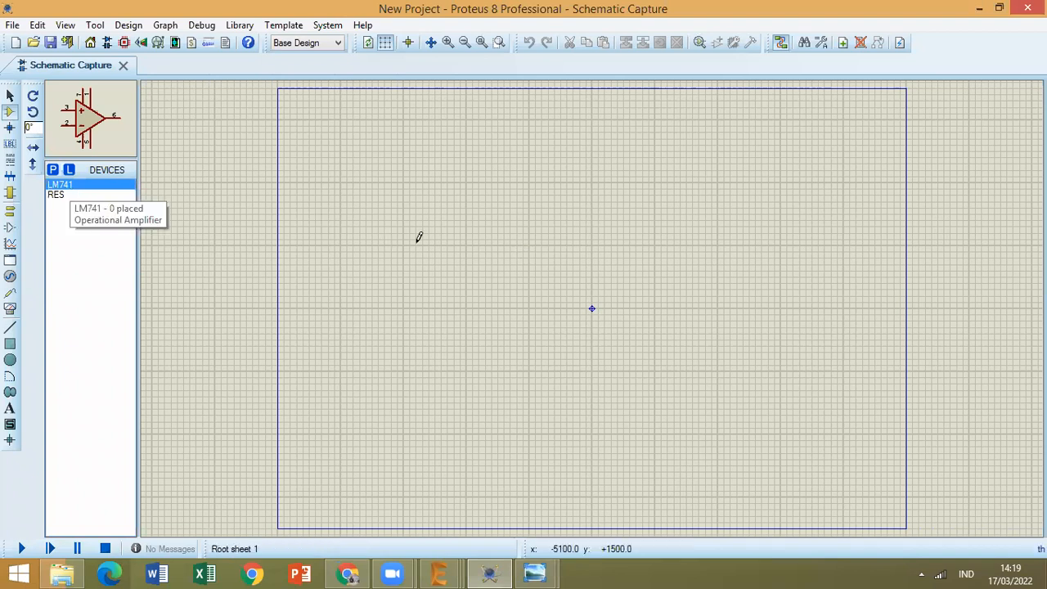
left_click(531, 202)
left_click(535, 276)
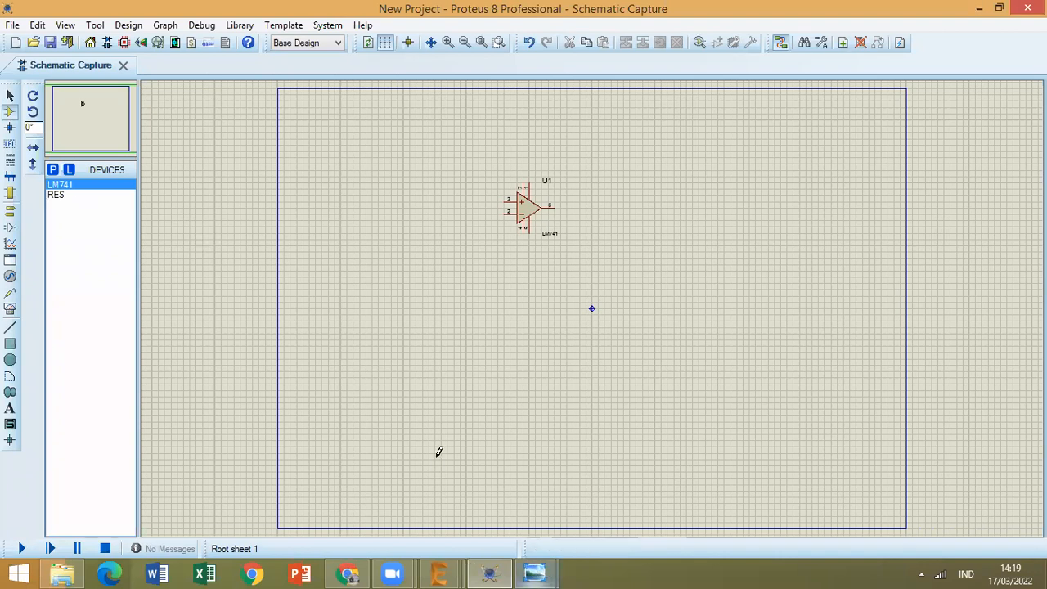
Check the inverting op-amp reference image and place a RES resistor to the left of the LM741, level with pin 2.
key("alt+Tab")
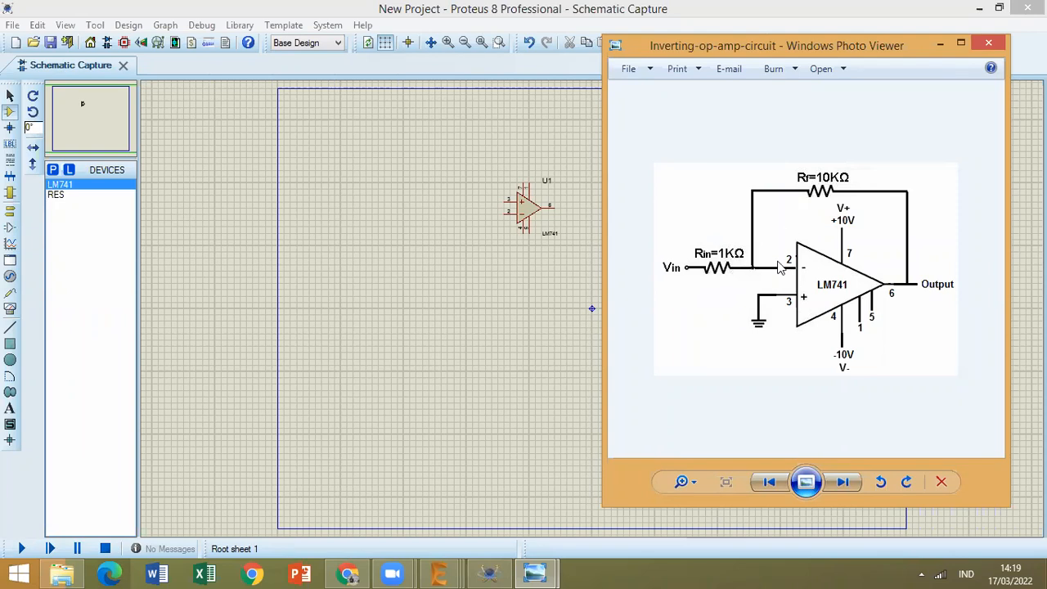
left_click(58, 199)
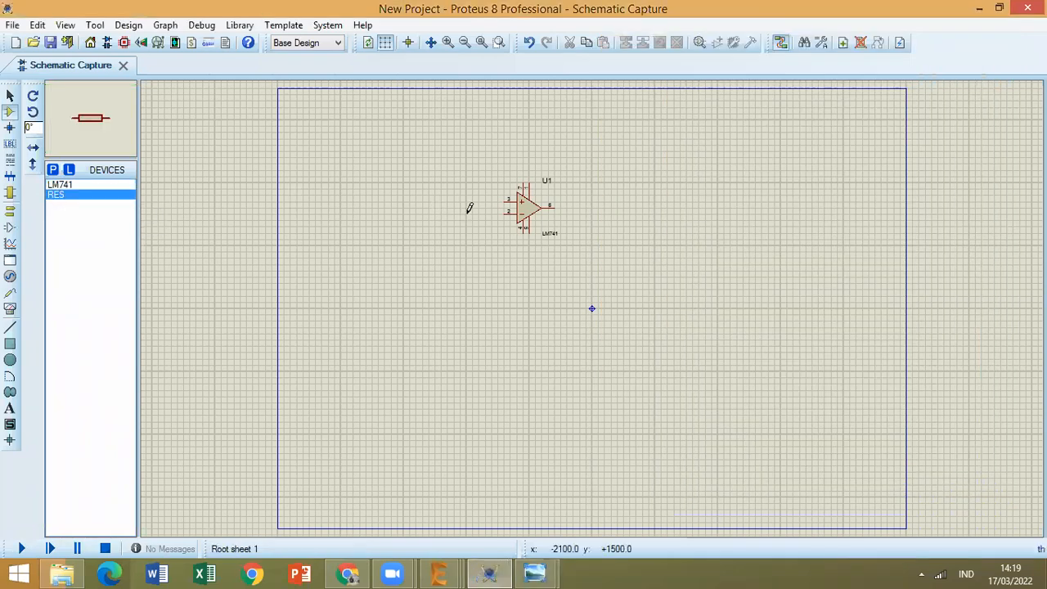
left_click(469, 213)
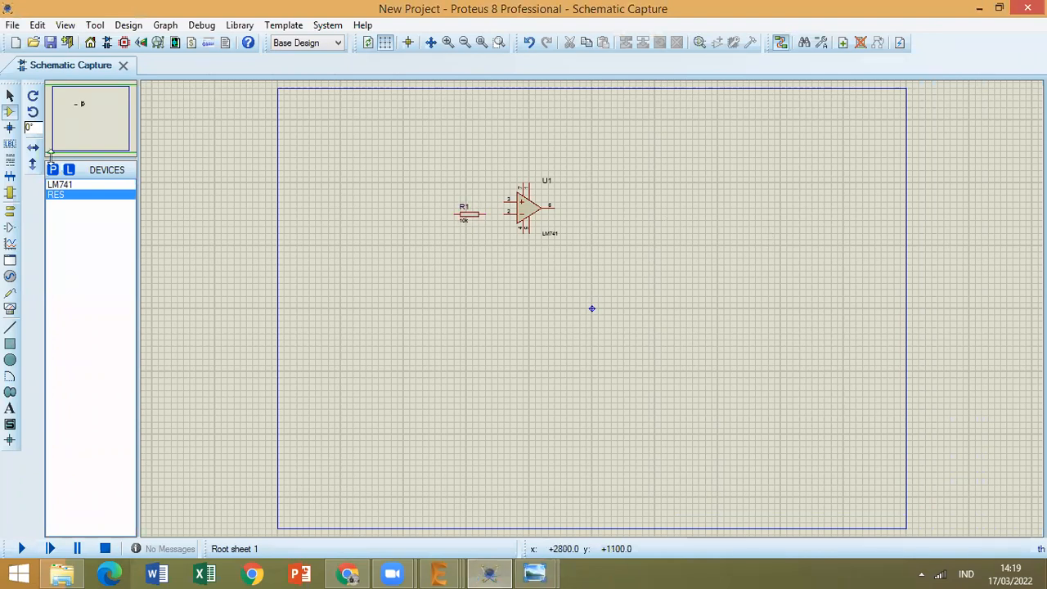
Move the R1 label slightly left so it sits above the left end of the resistor.
left_click(10, 97)
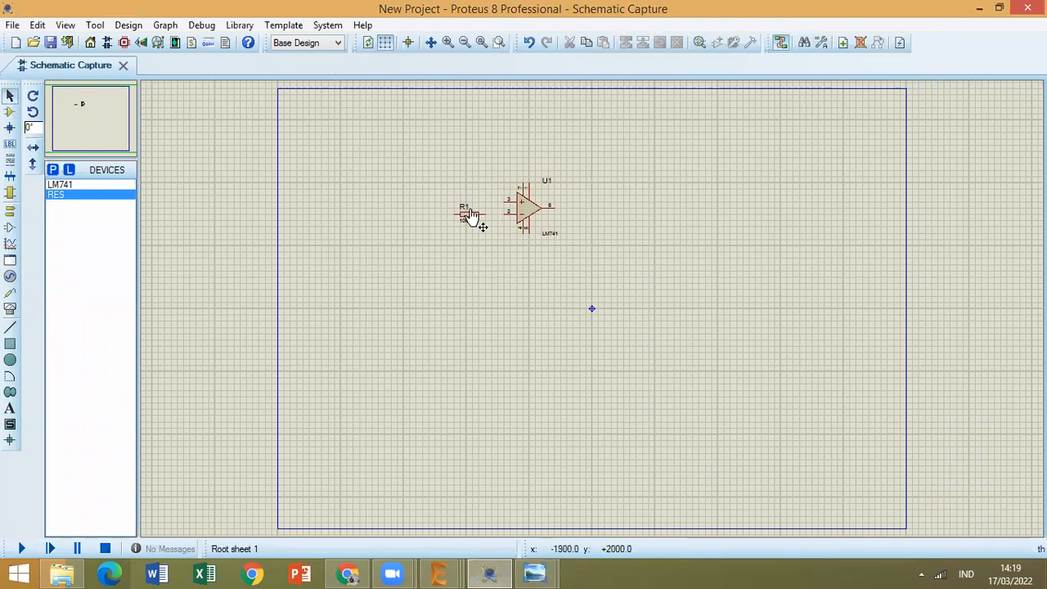
left_click(470, 214)
left_click_drag(463, 207, 440, 212)
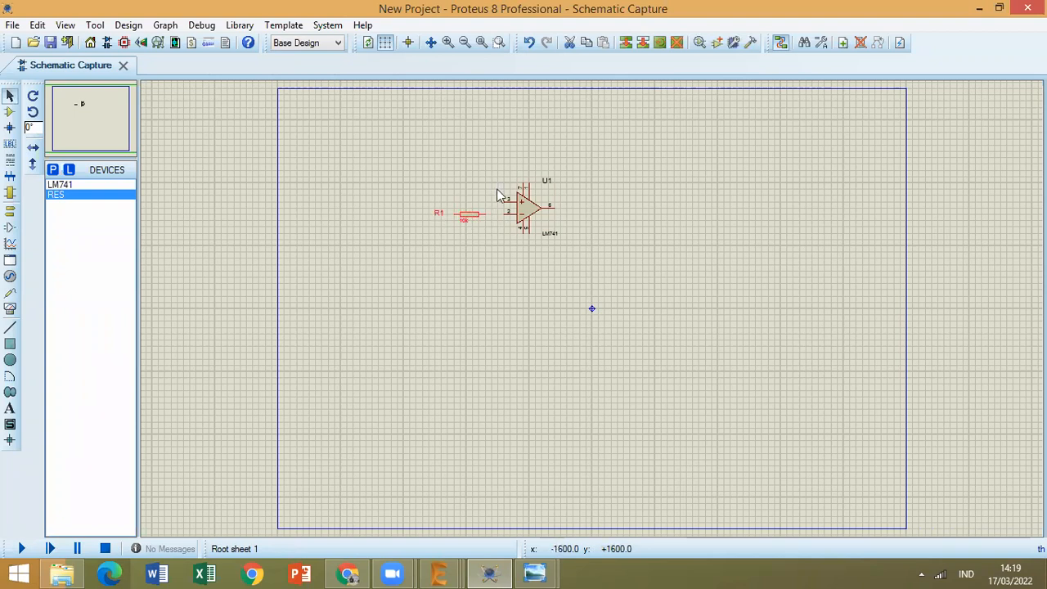
key("ctrl+z")
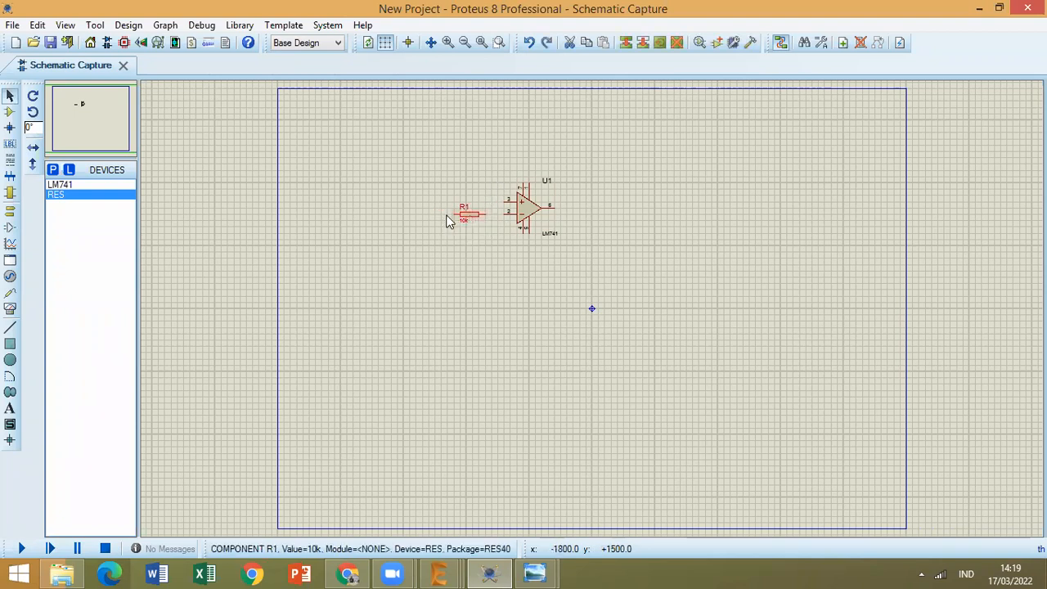
left_click_drag(466, 208, 454, 209)
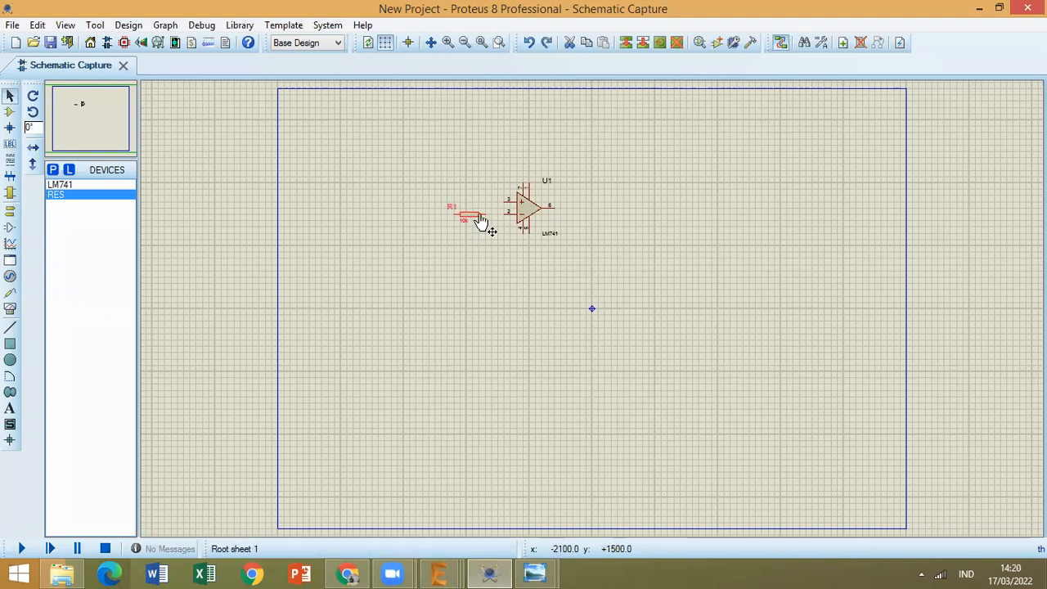
Undo the last move of the R1 label and clear the resistor selection.
key("ctrl+z")
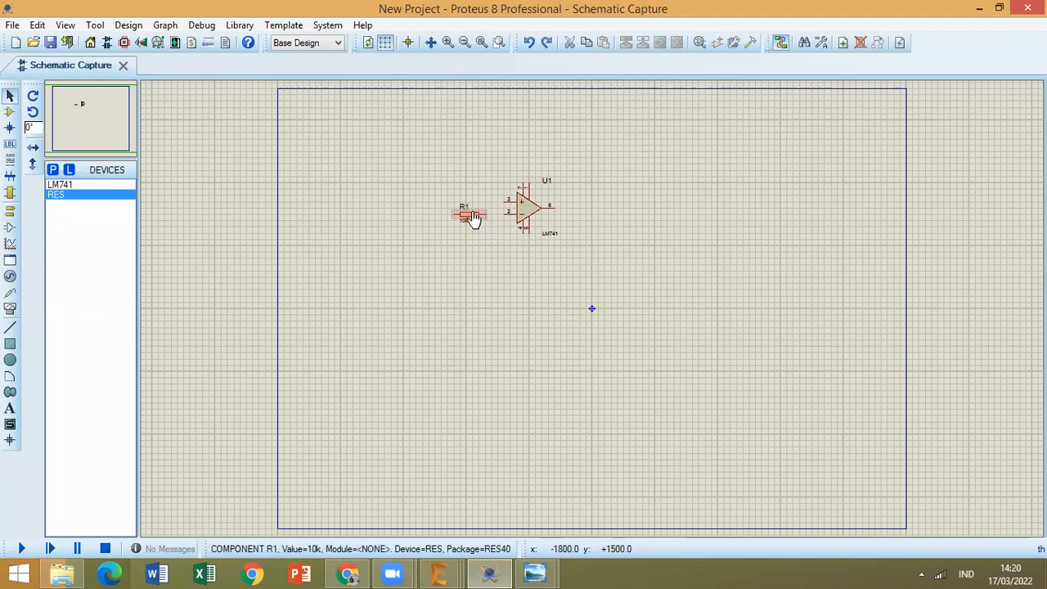
left_click(470, 217)
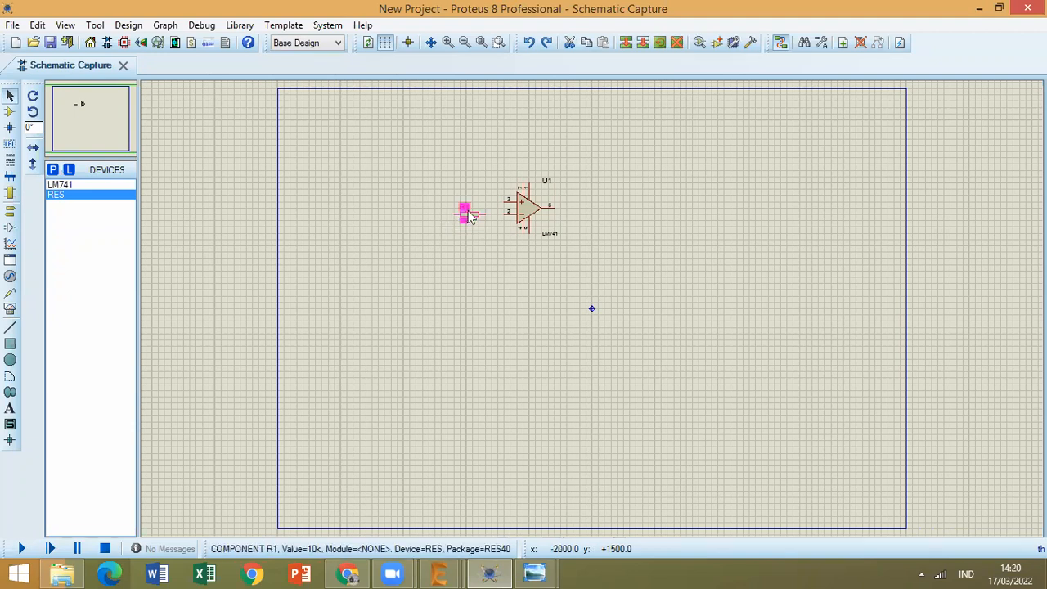
left_click(473, 220)
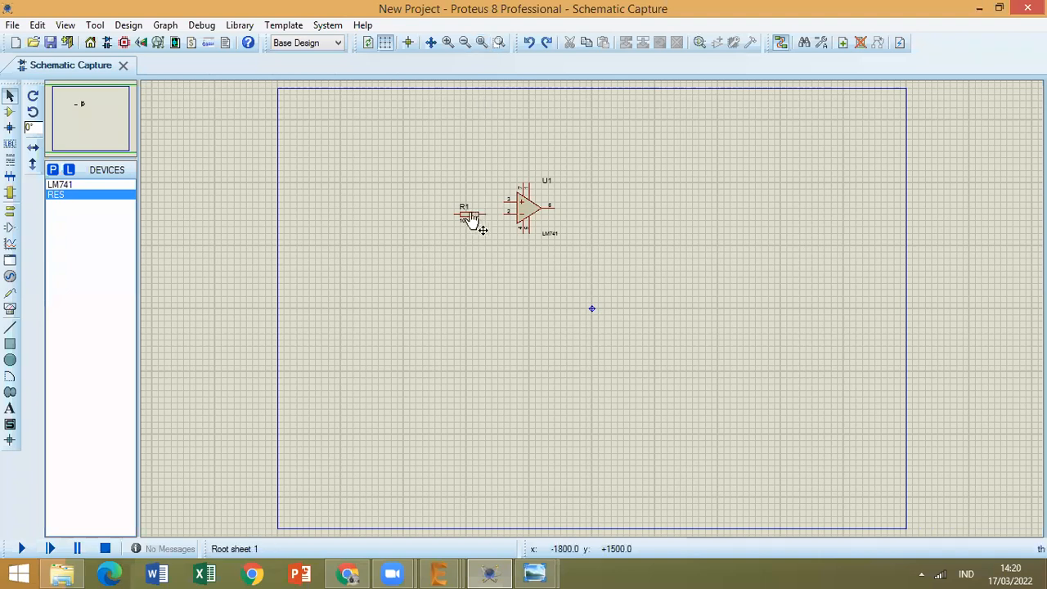
left_click(458, 216)
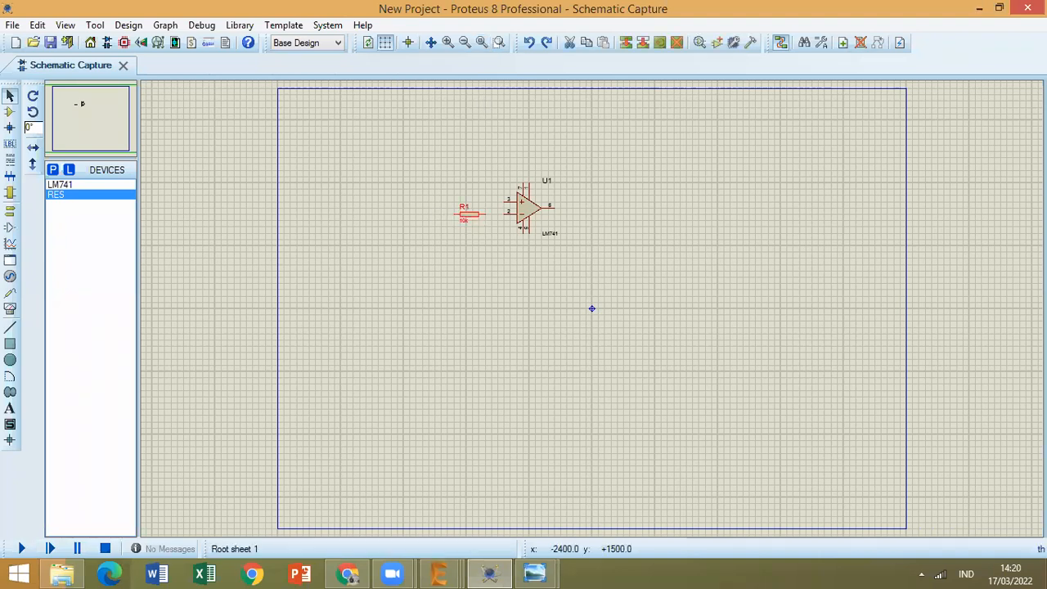
left_click(473, 205)
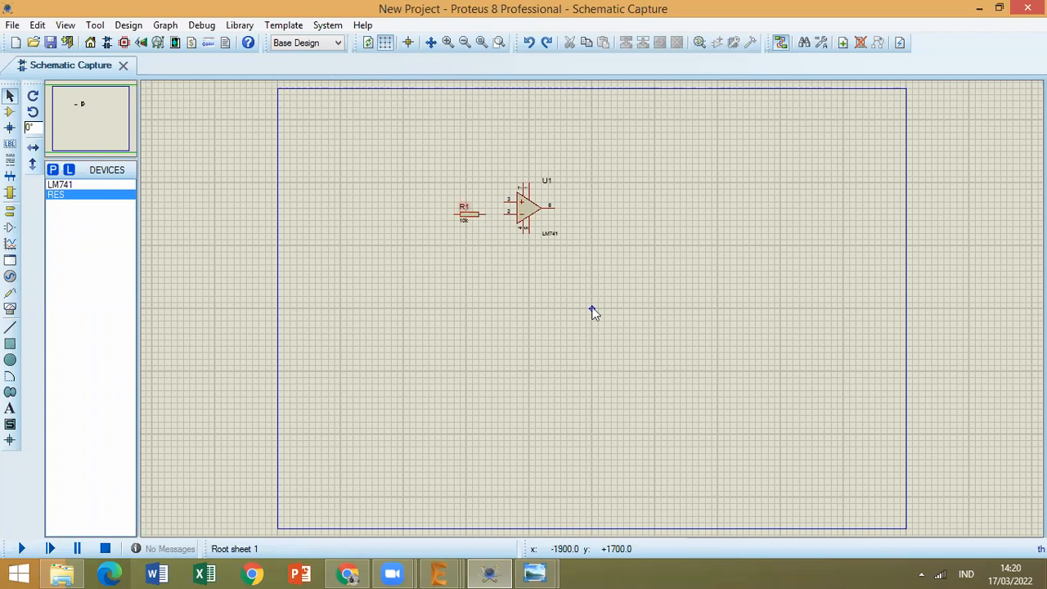
Move resistor R1 farther left of the LM741, keeping it level with pin 2.
scroll(473, 214, "up", 3)
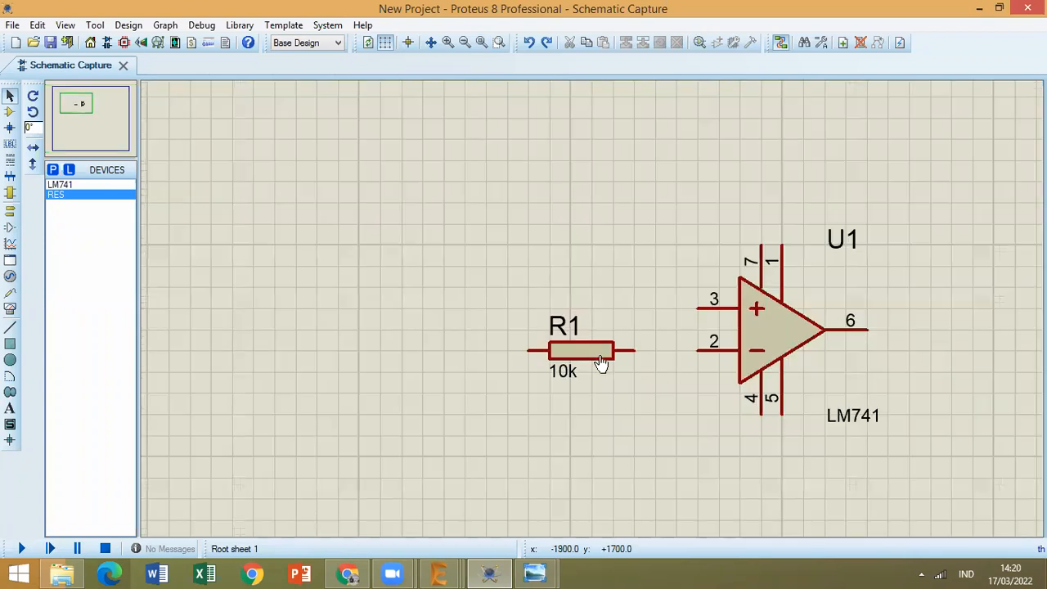
left_click(516, 349)
left_click_drag(570, 358, 486, 360)
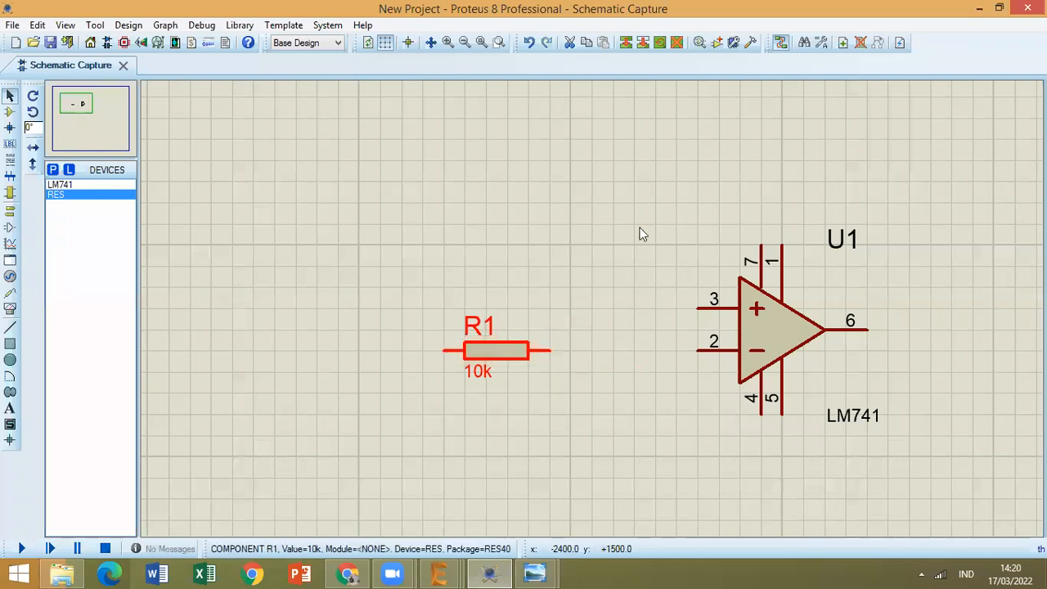
Check the inverting op-amp reference image and place a second RES resistor above the LM741 for the feedback path.
left_click(534, 573)
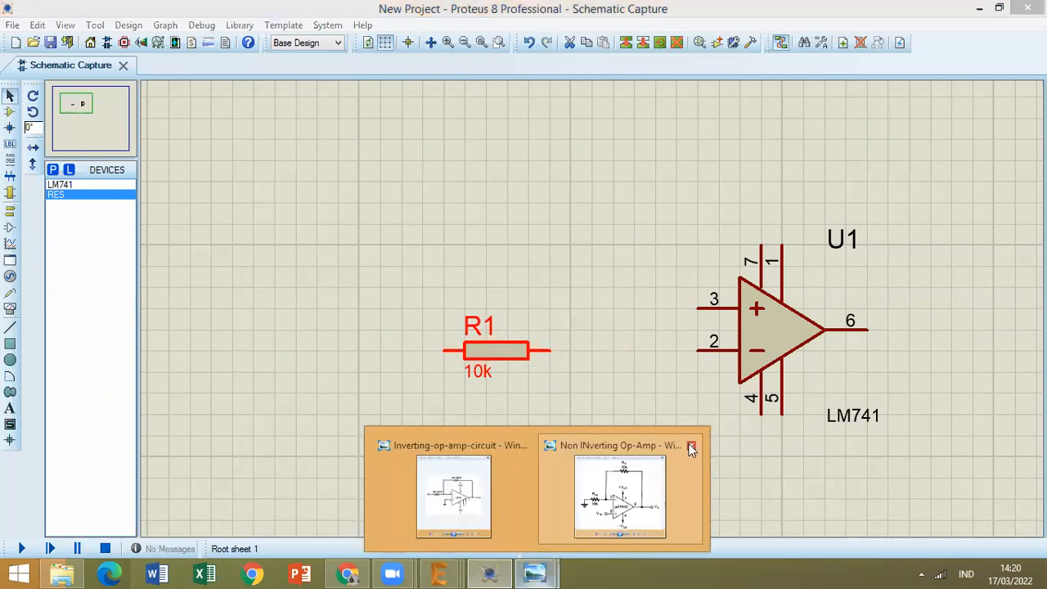
left_click(543, 484)
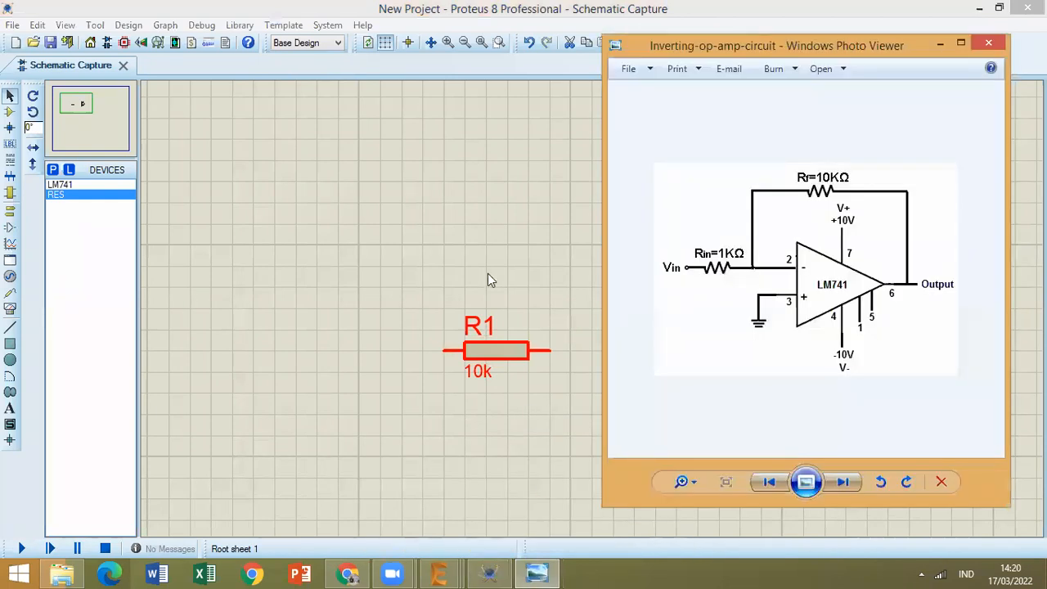
left_click(222, 251)
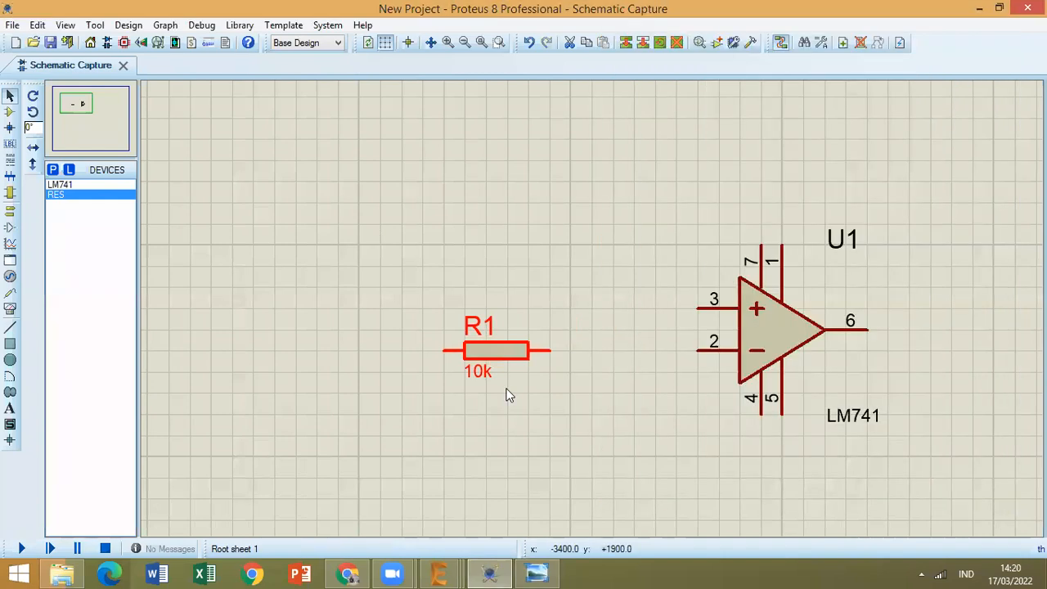
left_click(81, 195)
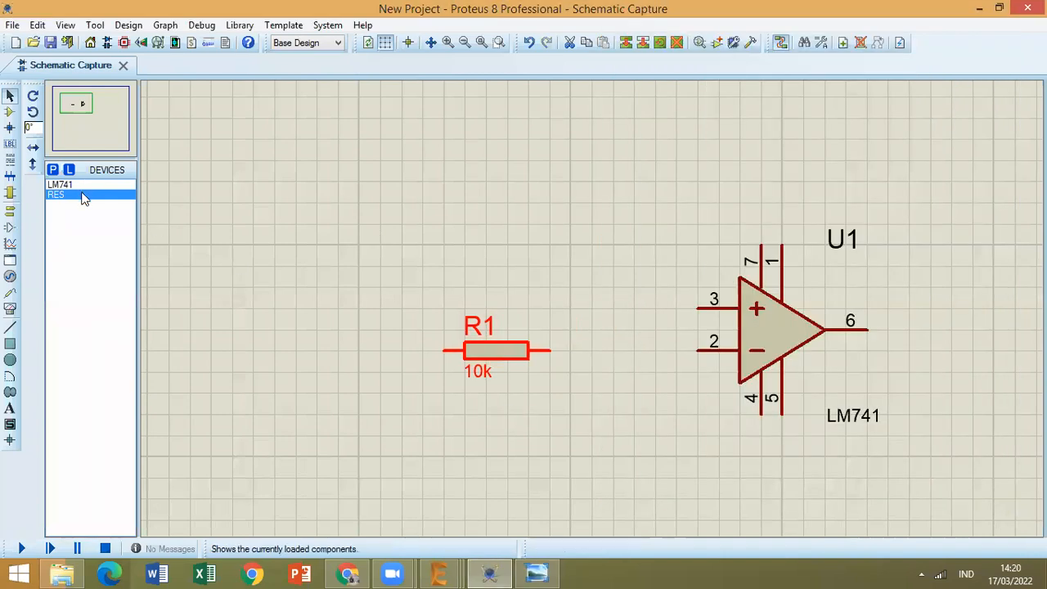
left_click(737, 155)
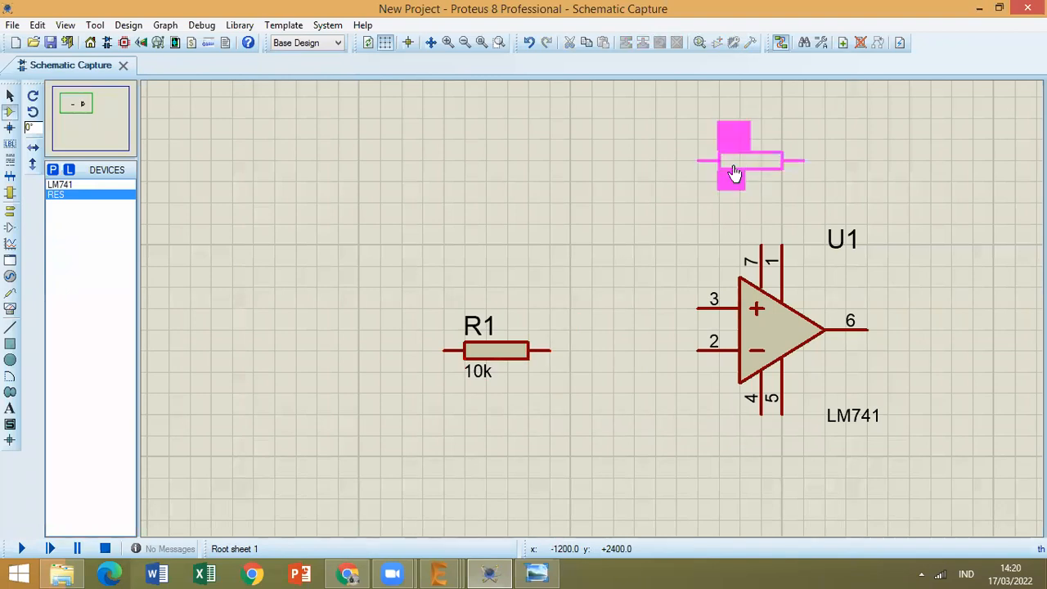
left_click(734, 172)
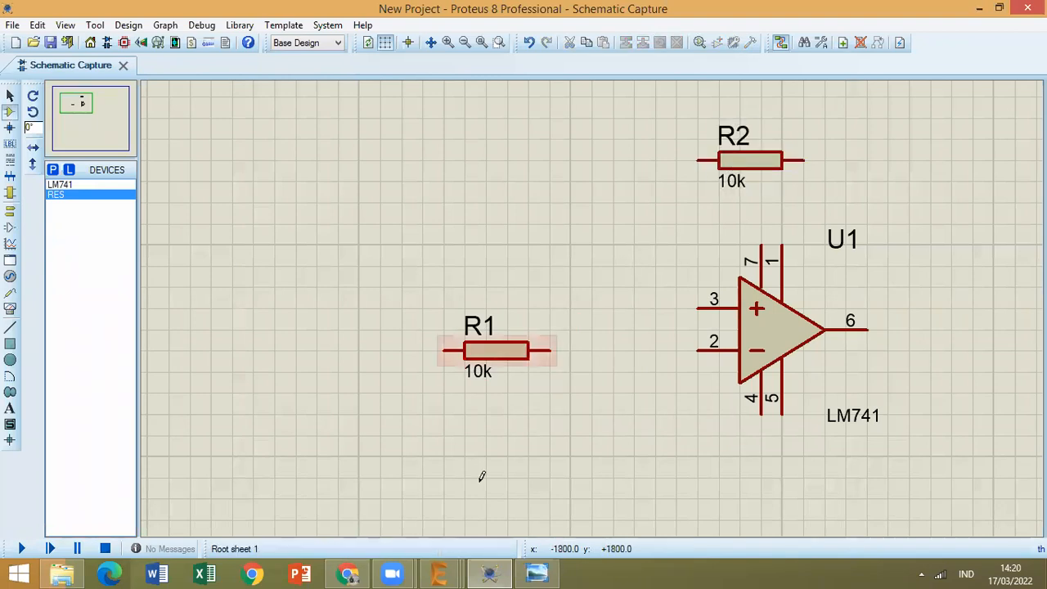
Check the input resistor in the inverting op-amp reference image and set R1's resistance to 1k.
key("alt+Tab")
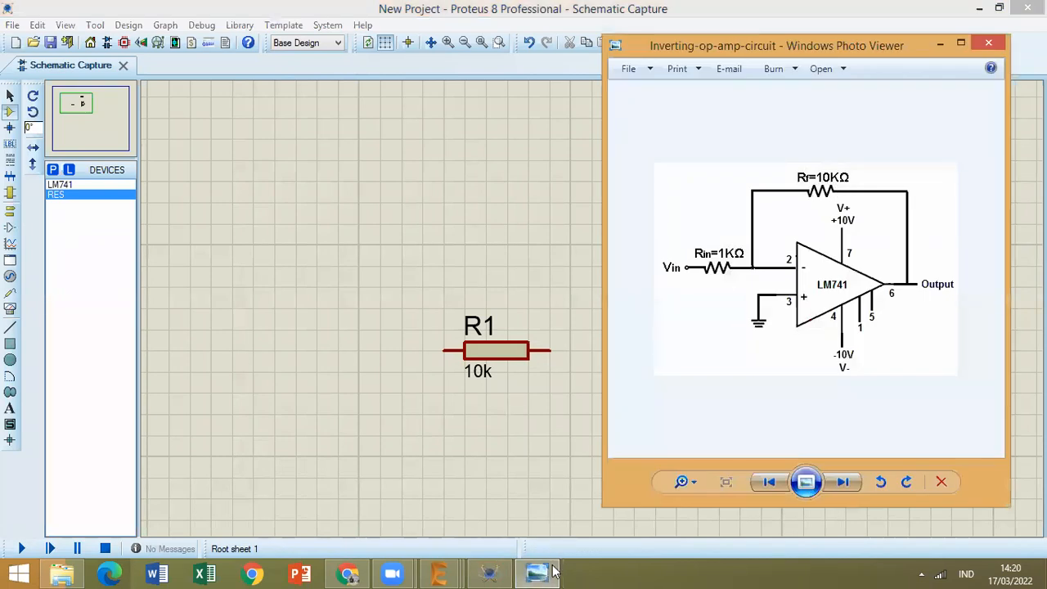
left_click(479, 375)
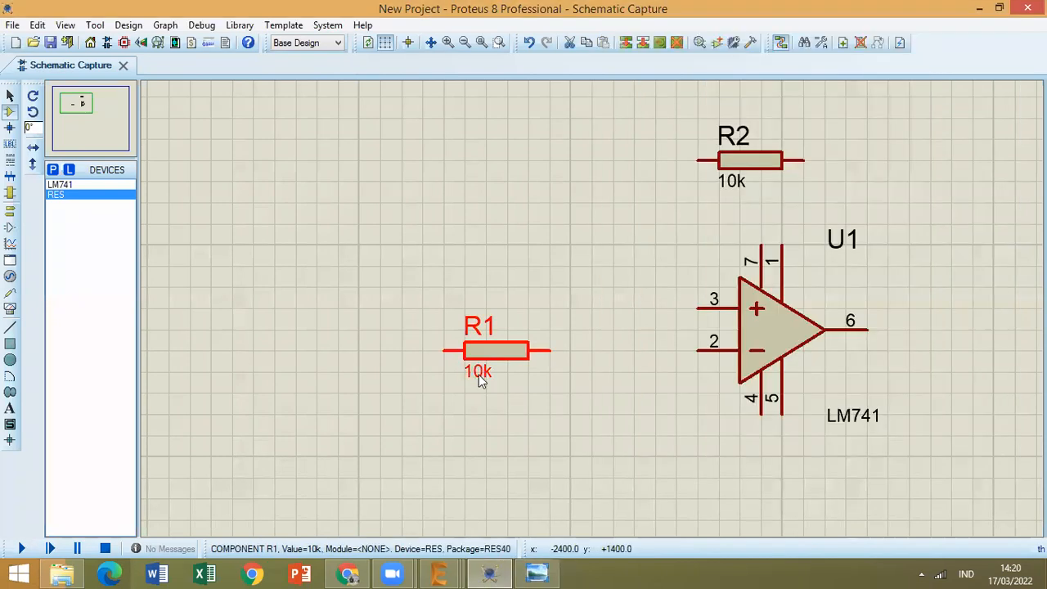
left_click(479, 375)
key("Left")
key("Right")
key("Delete")
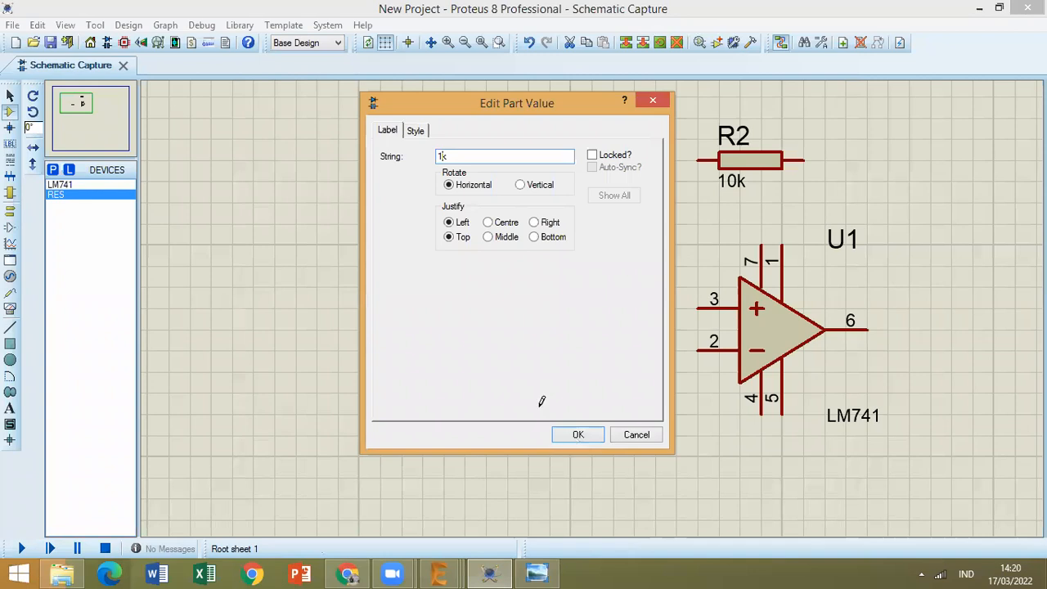
key("Return")
double_click(515, 352)
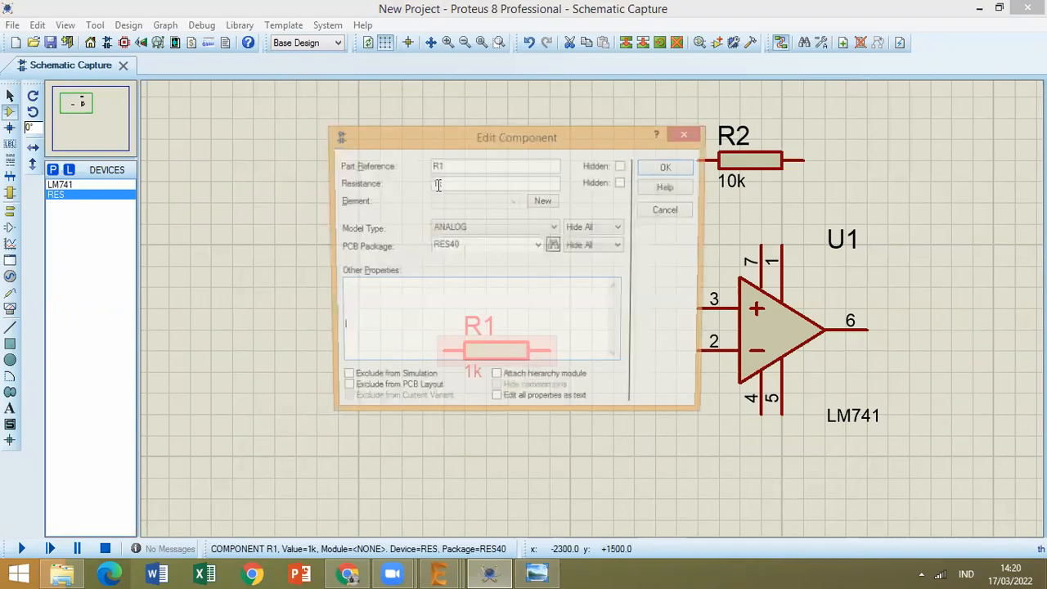
left_click(665, 168)
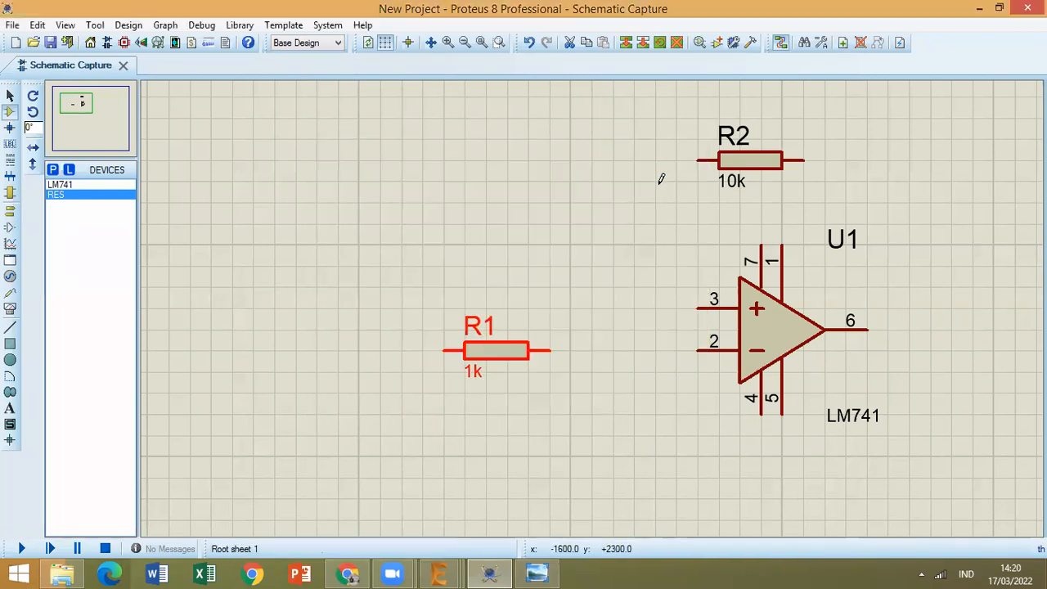
Check the reference image for the ground connection and choose the GROUND terminal type.
left_click(560, 567)
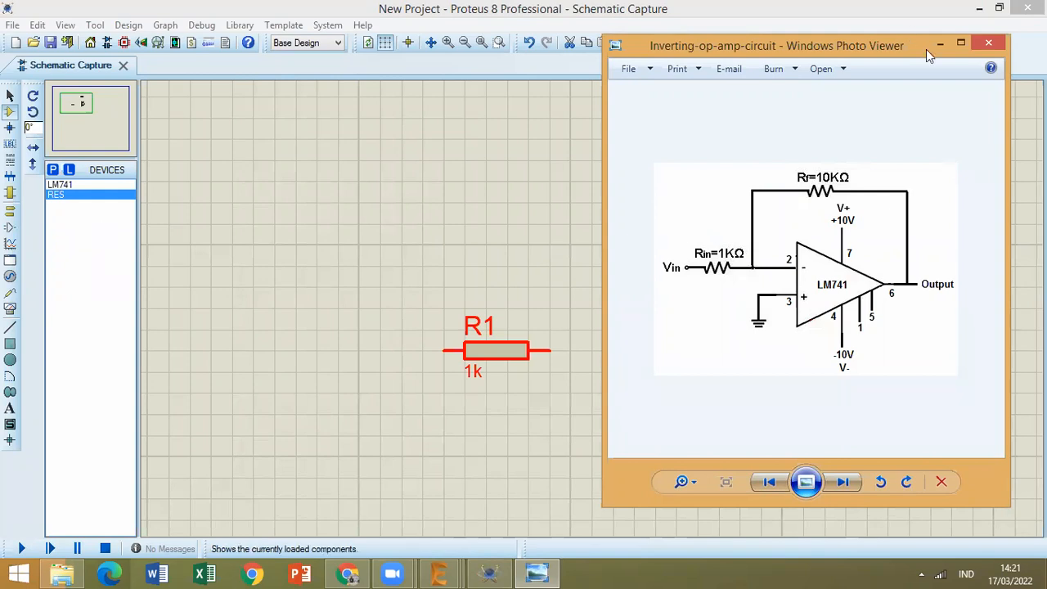
left_click(14, 197)
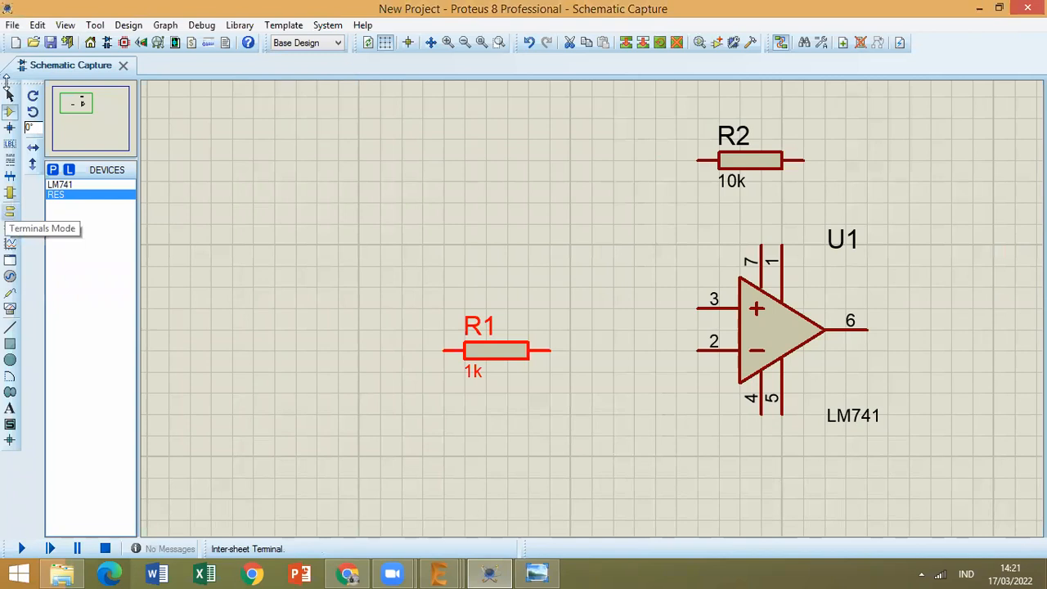
left_click(10, 220)
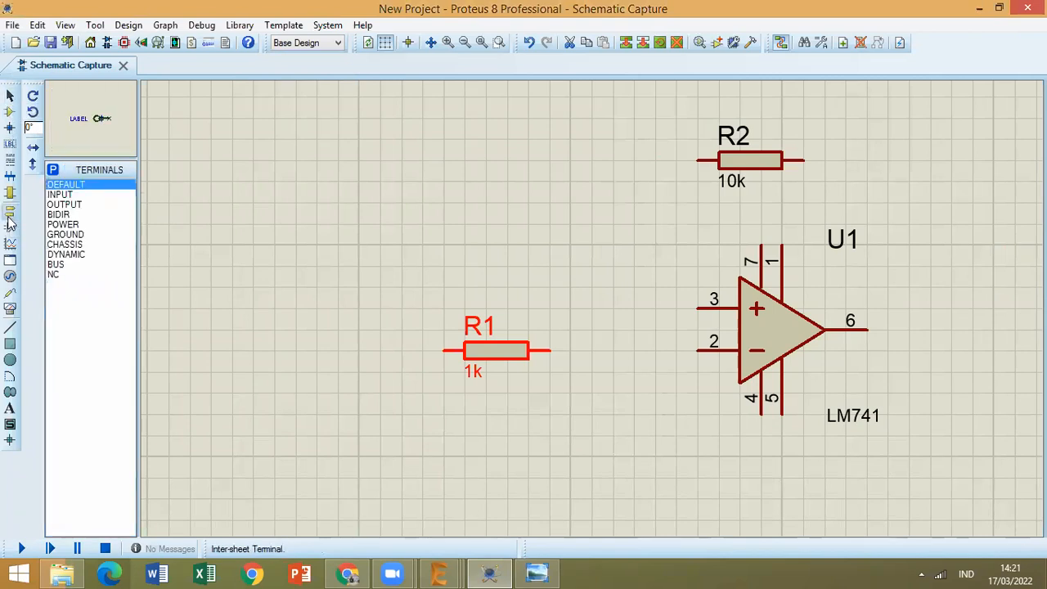
left_click(66, 235)
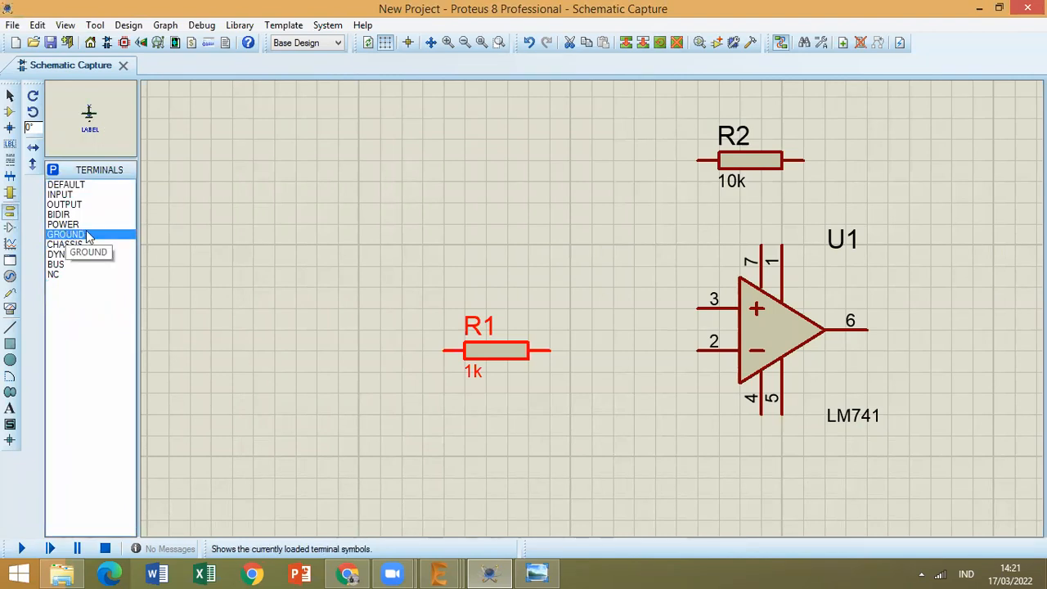
Try placing a CHASSIS terminal between R1 and the LM741, below their level, and undo the placement.
key("p")
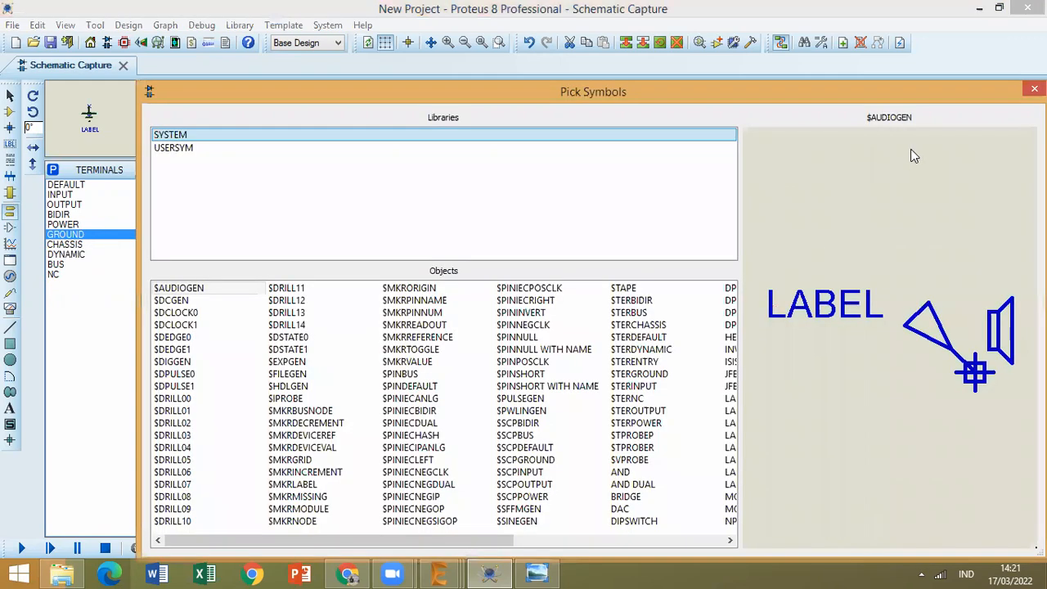
key("Escape")
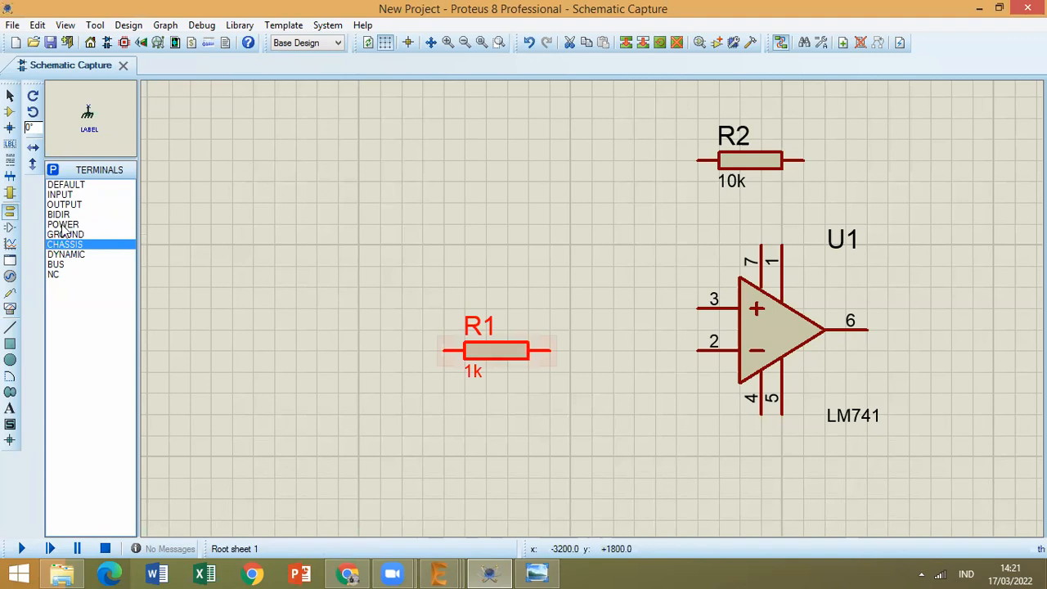
left_click(635, 436)
left_click(635, 436)
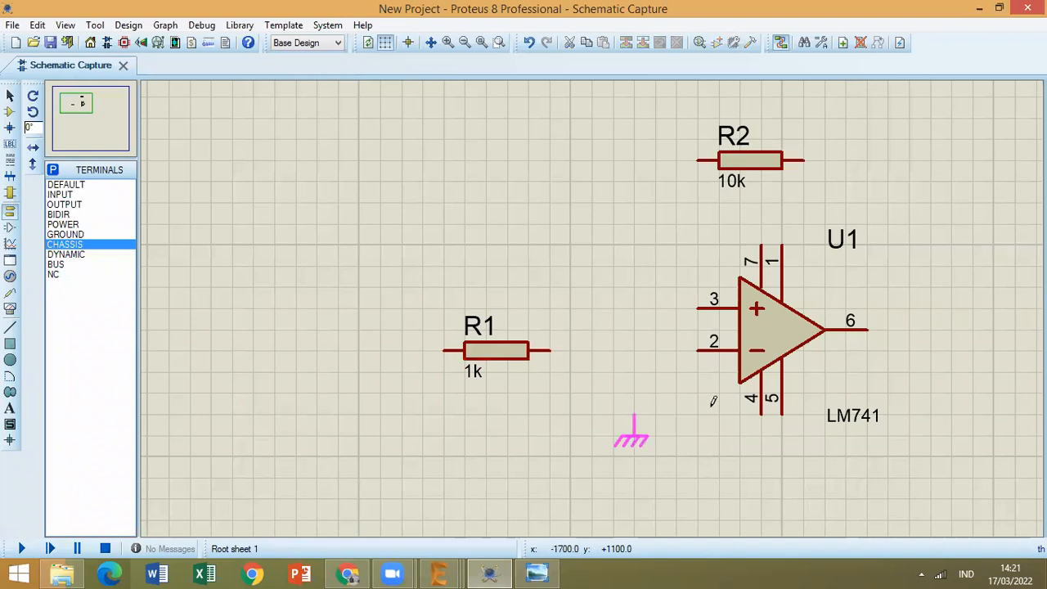
key("ctrl+z")
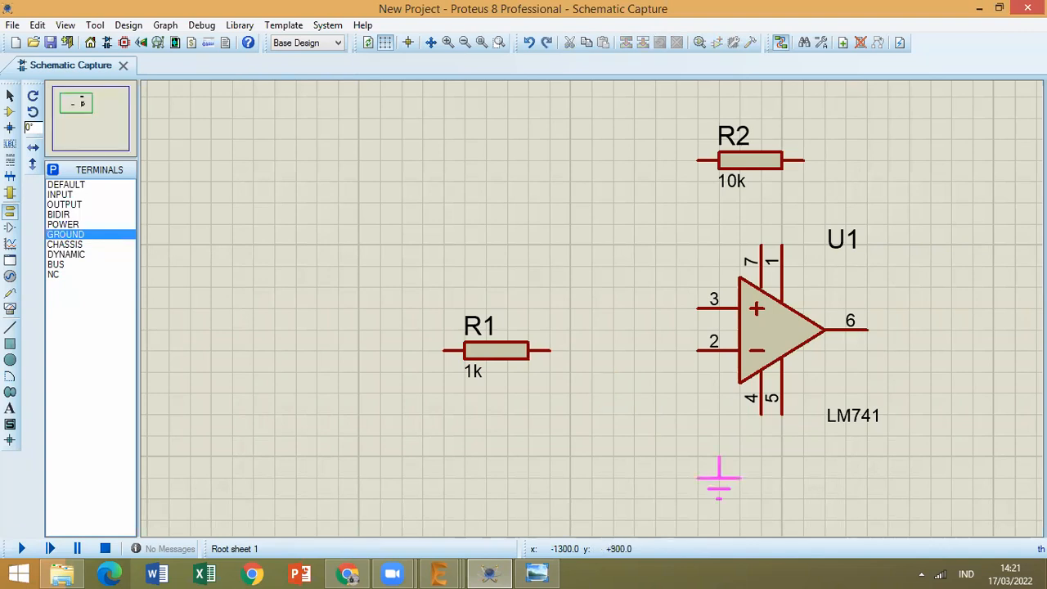
Place a GROUND terminal below the LM741, slightly left of pin 4.
left_click(728, 473)
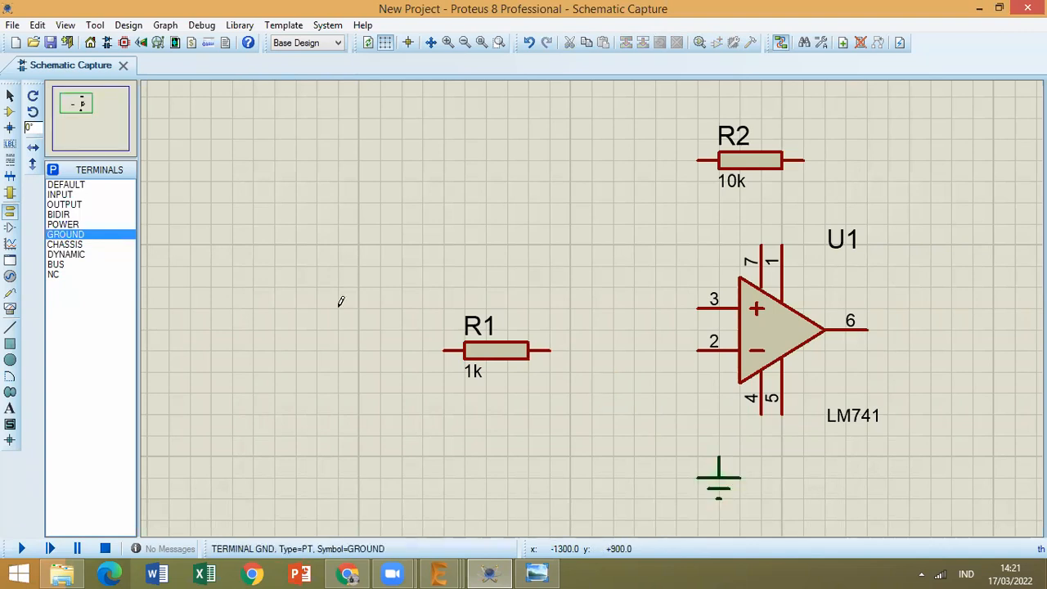
Place two DC generators to the left of R1, one above its level and one below.
left_click(10, 275)
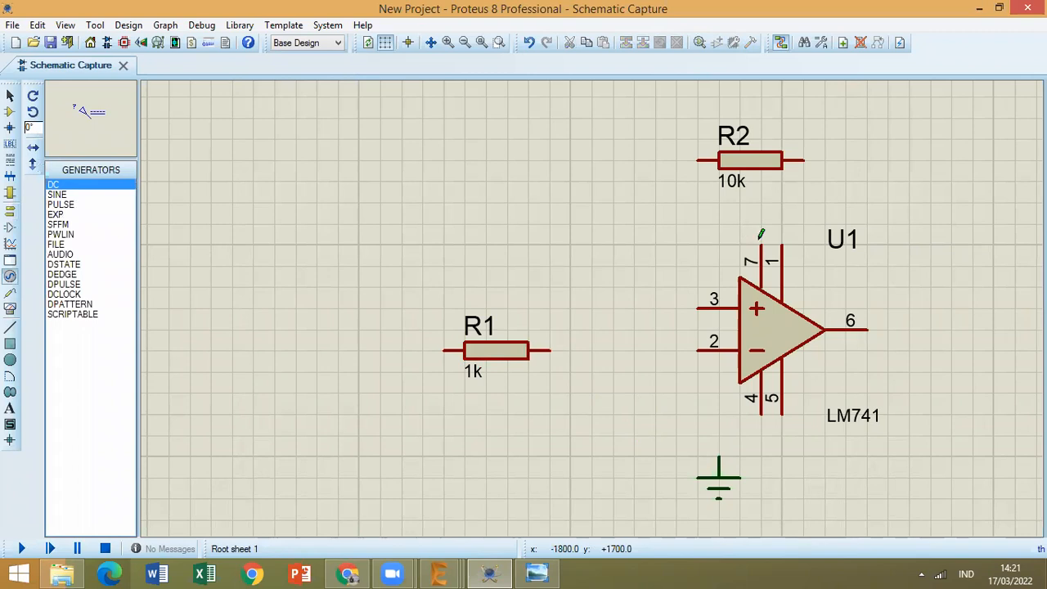
left_click(379, 240)
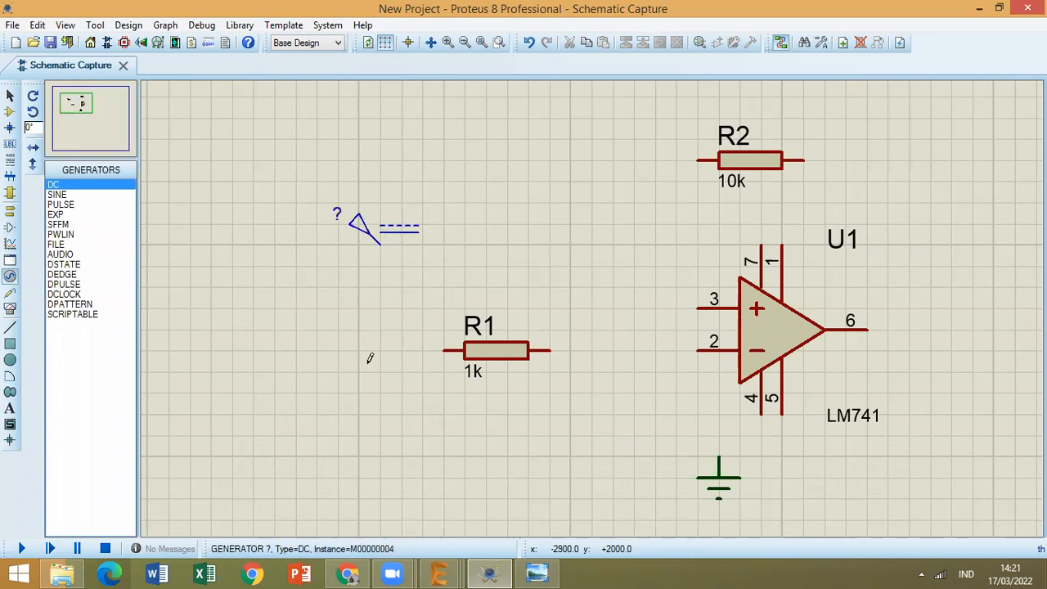
left_click(377, 410)
Check the reference image and place a SINE generator at the far left of the circuit, roughly level with R1.
left_click(63, 196)
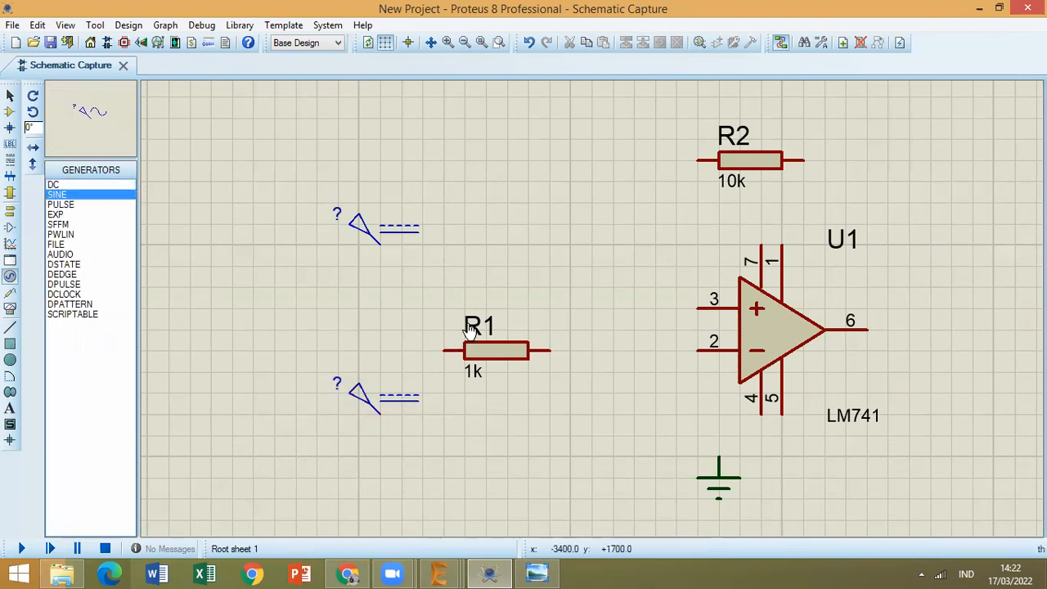
left_click(547, 572)
left_click(547, 572)
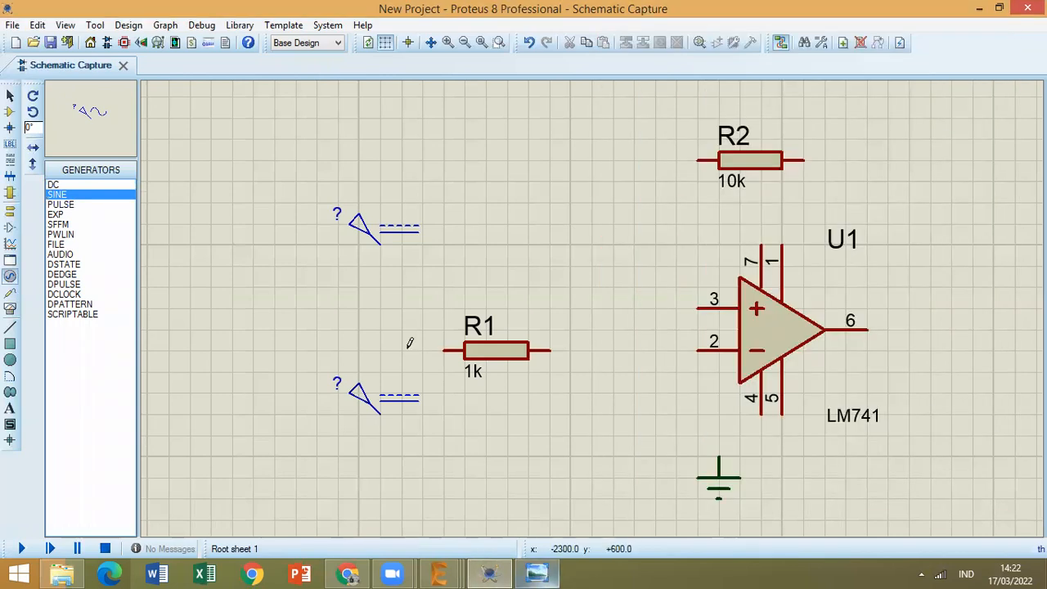
left_click(254, 335)
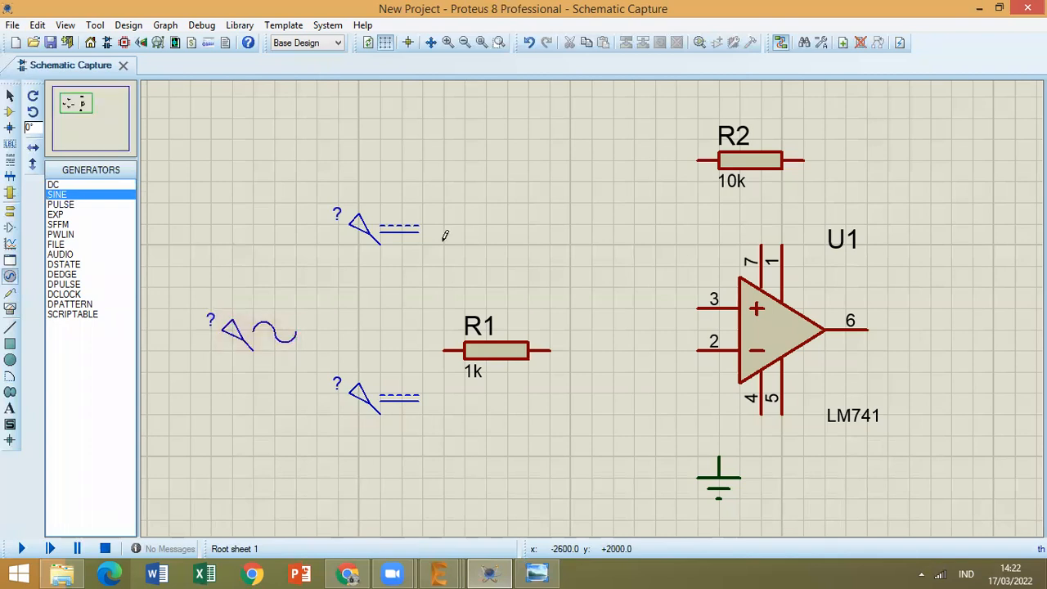
Wire LM741 pin 2 to the right end of R1, comparing the connection with the reference image.
left_click(537, 572)
left_click(10, 325)
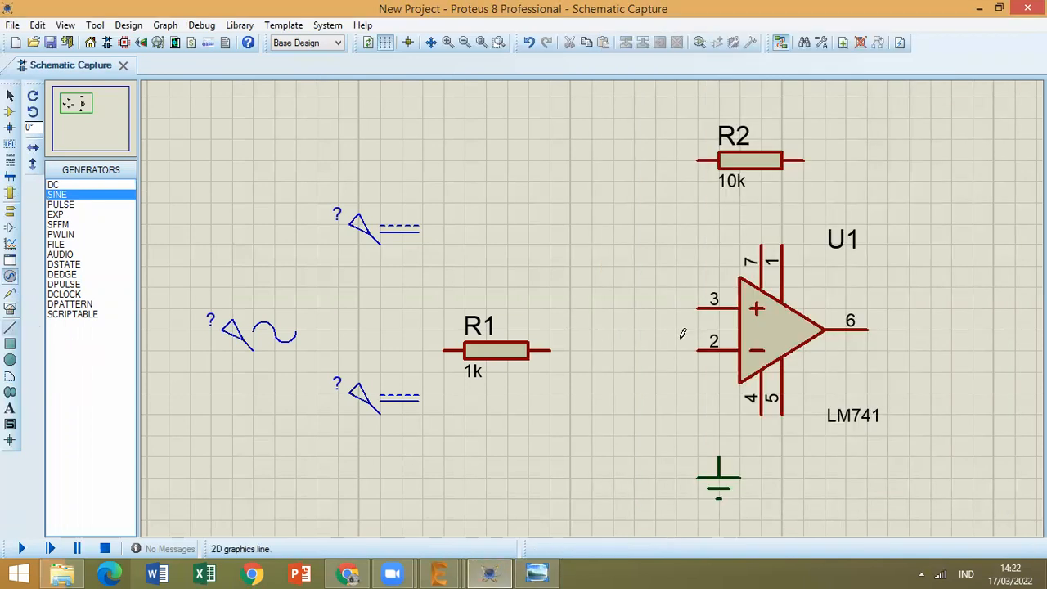
left_click(698, 350)
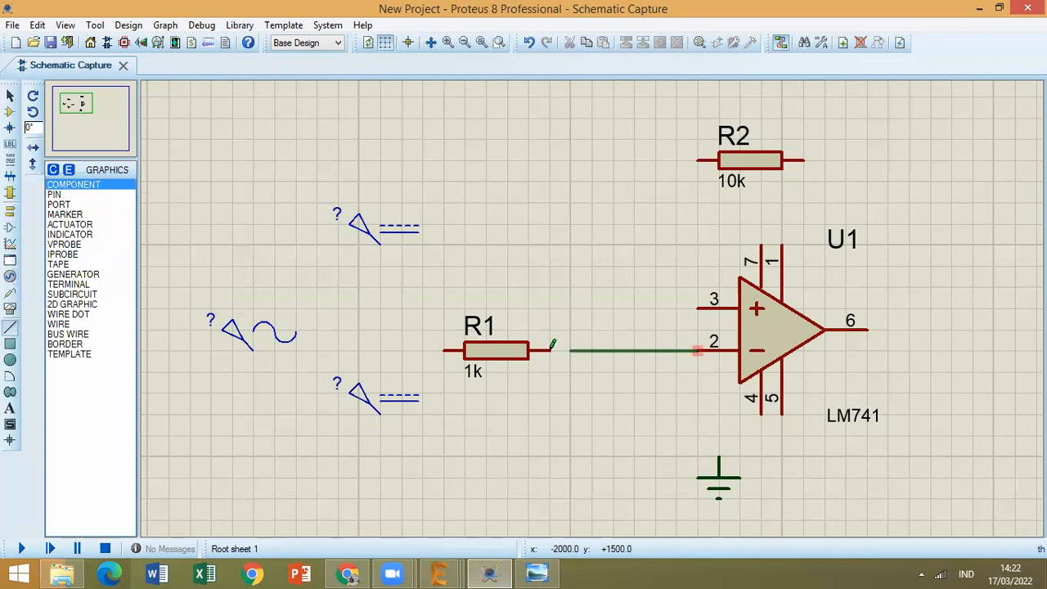
left_click(550, 350)
left_click(550, 571)
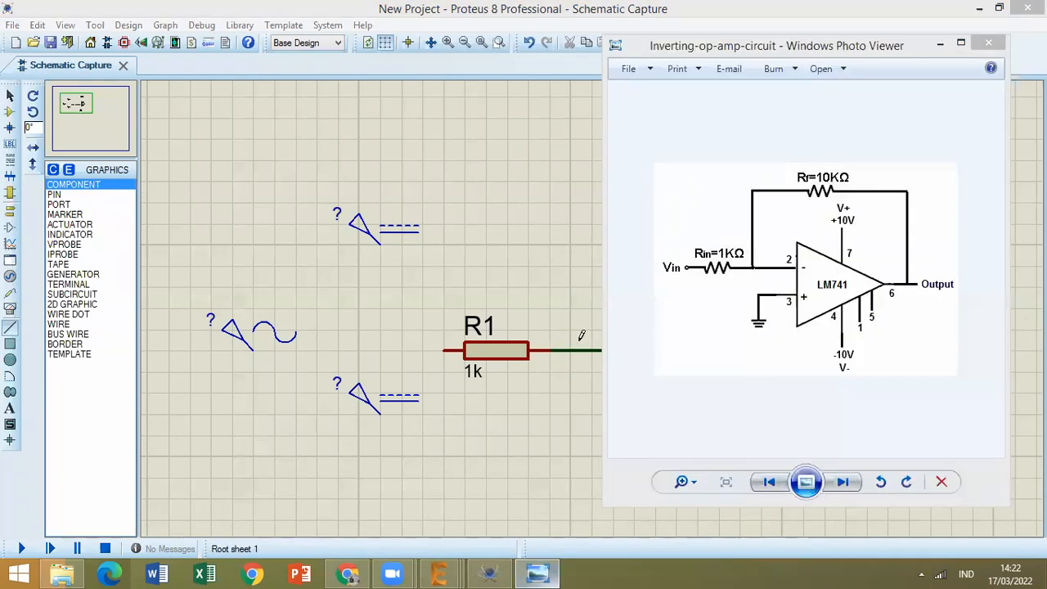
Wire the left end of R2 to the connection between R1 and LM741 pin 2.
left_click(551, 571)
left_click(570, 350)
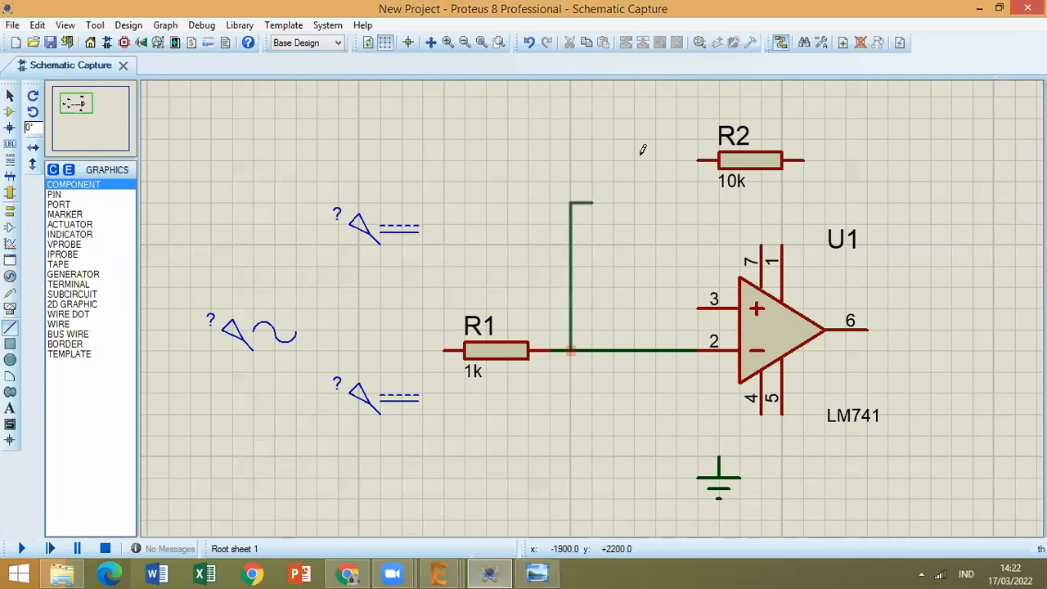
left_click(698, 157)
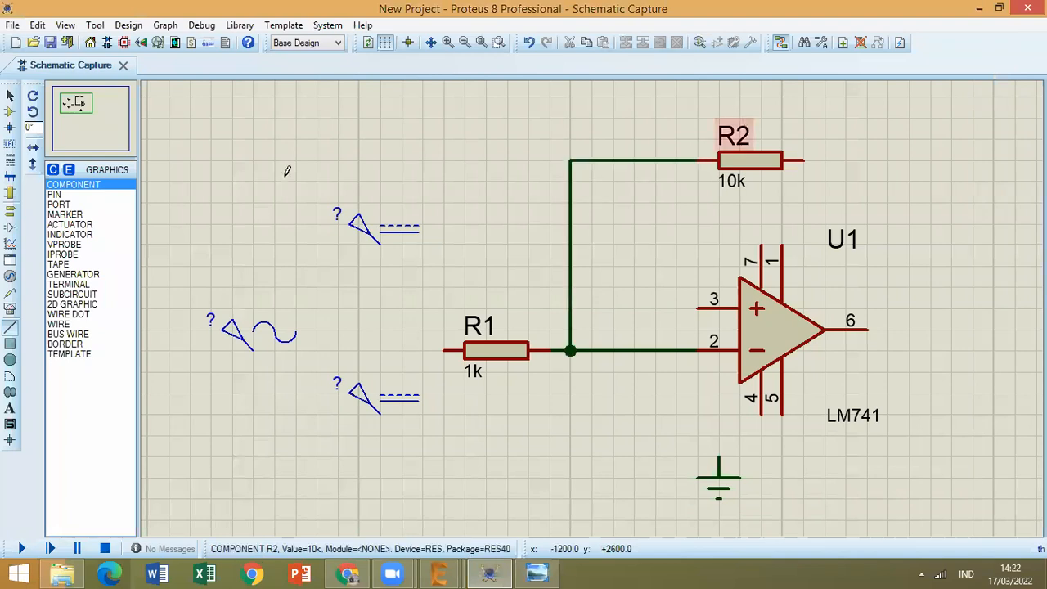
Rename resistor R2 as RF.
left_click(9, 96)
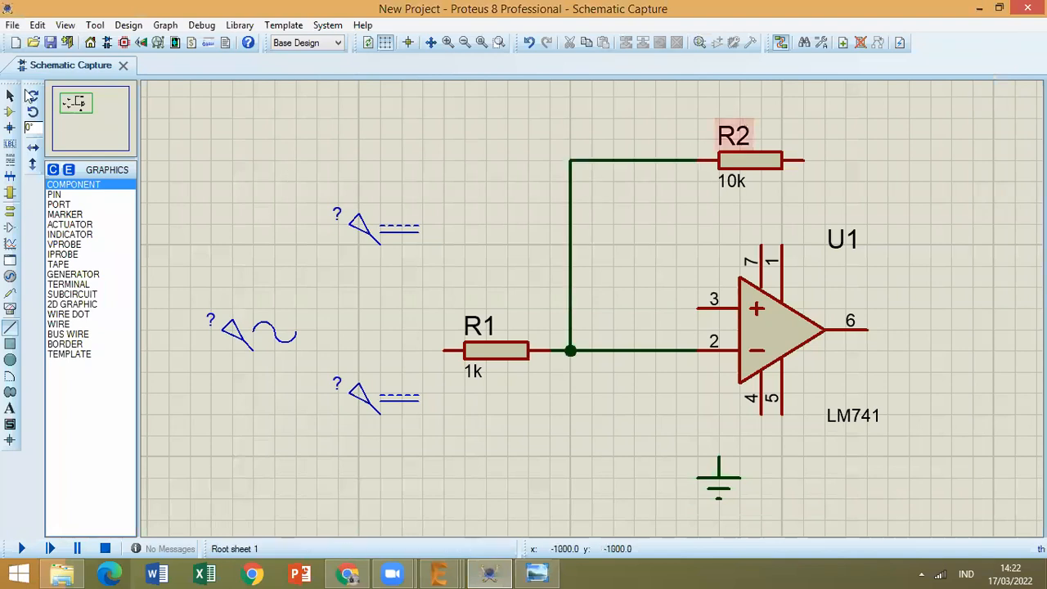
left_click(750, 157)
left_click(735, 136)
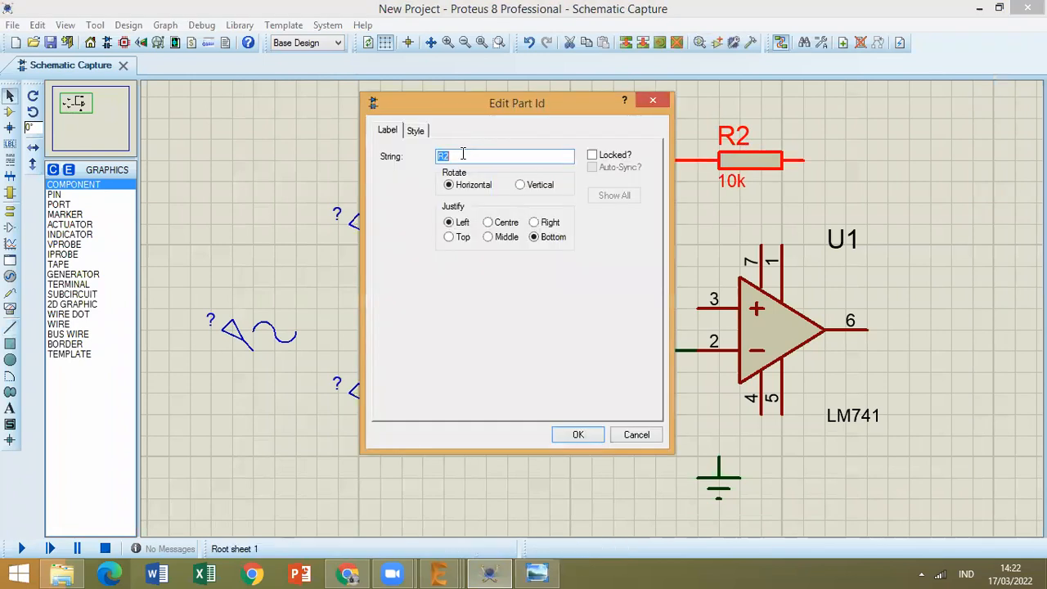
left_click(463, 155)
key("BackSpace")
type("F")
key("Return")
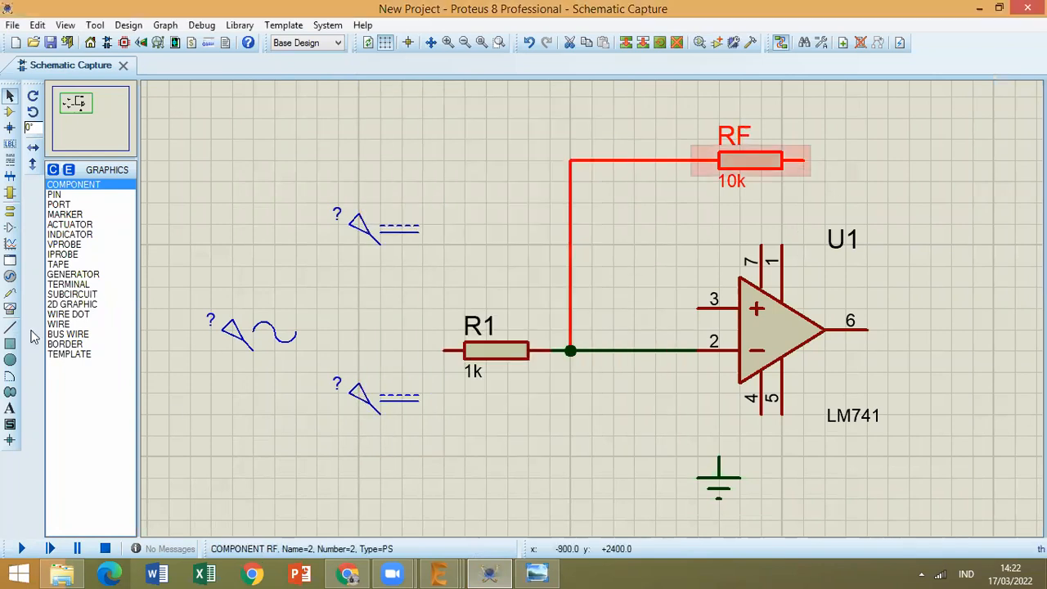
Wire LM741 output pin 6 to the right end of RF to close the feedback loop.
left_click(11, 327)
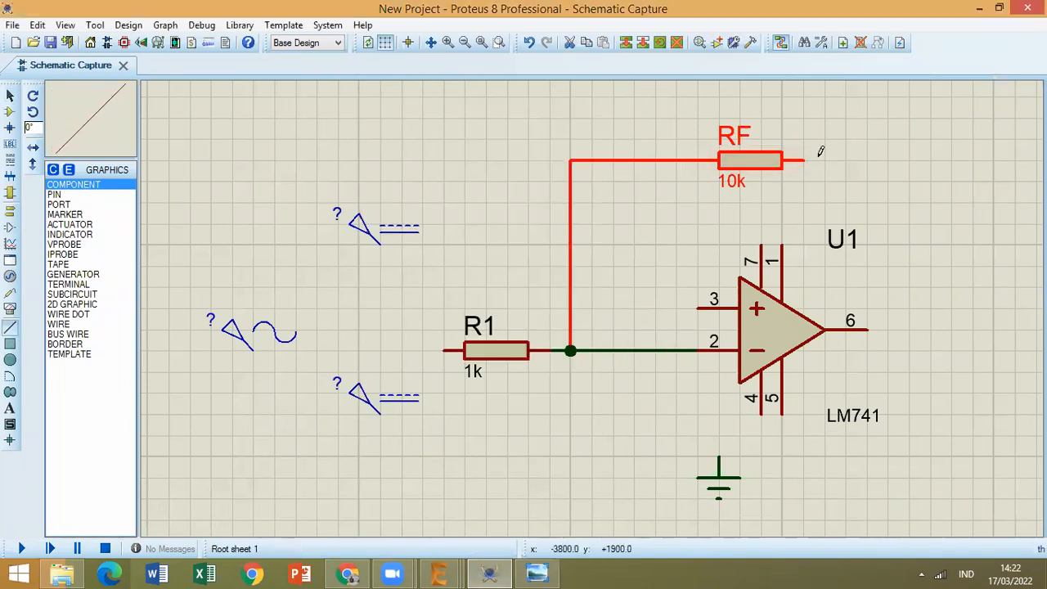
left_click(873, 322)
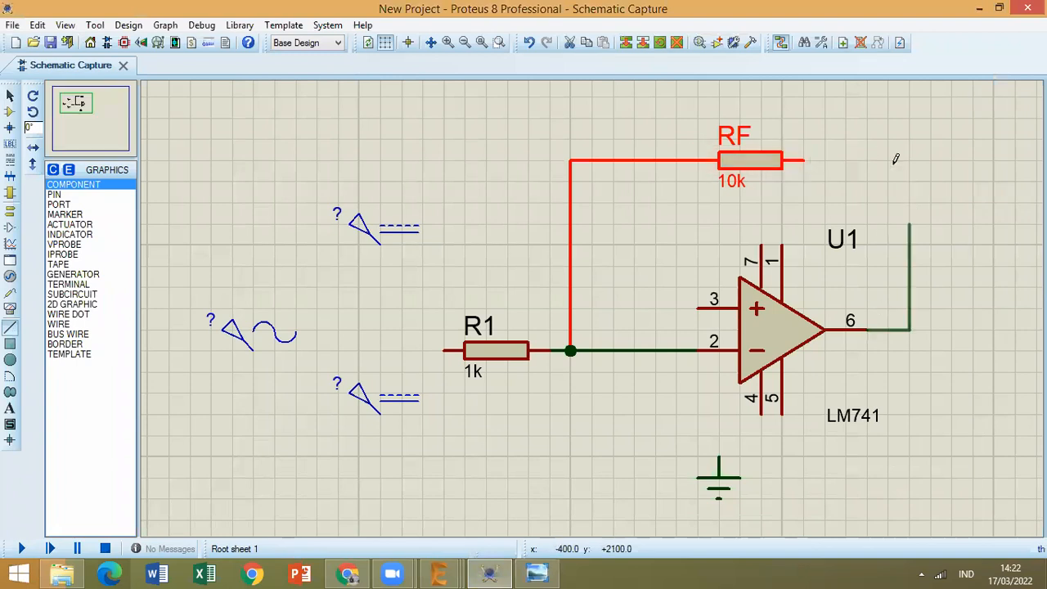
key("Escape")
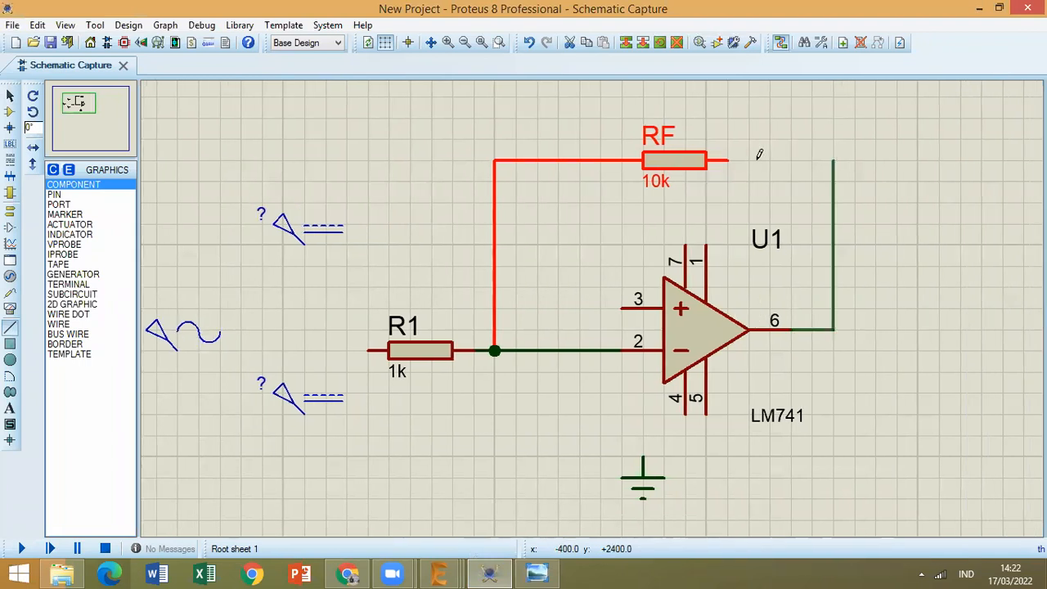
left_click(731, 162)
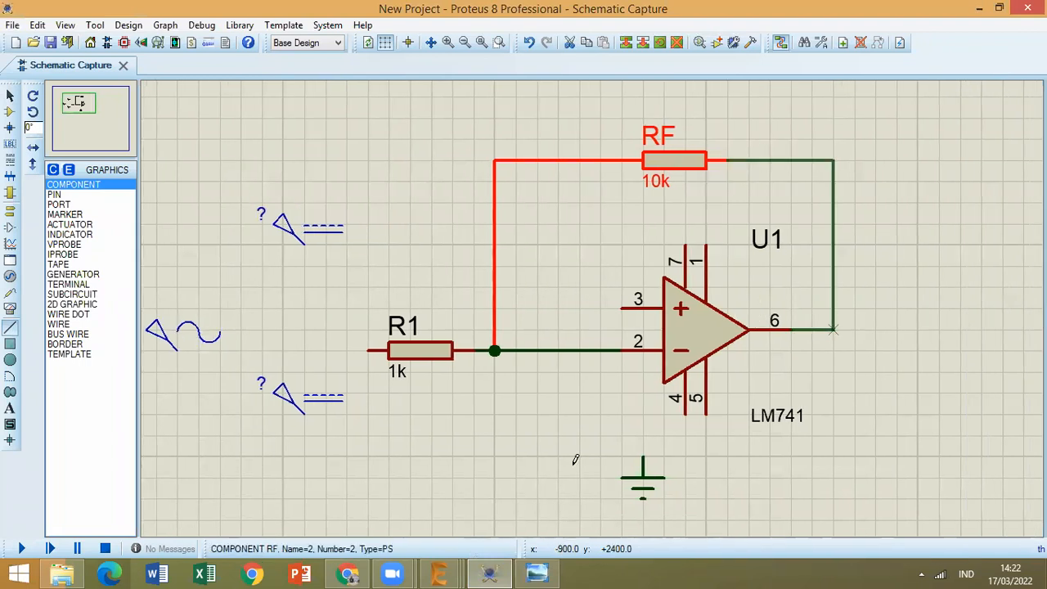
Check the reference image, and wire the upper DC generator to LM741 pin 7 and the lower one to pin 4.
left_click(541, 571)
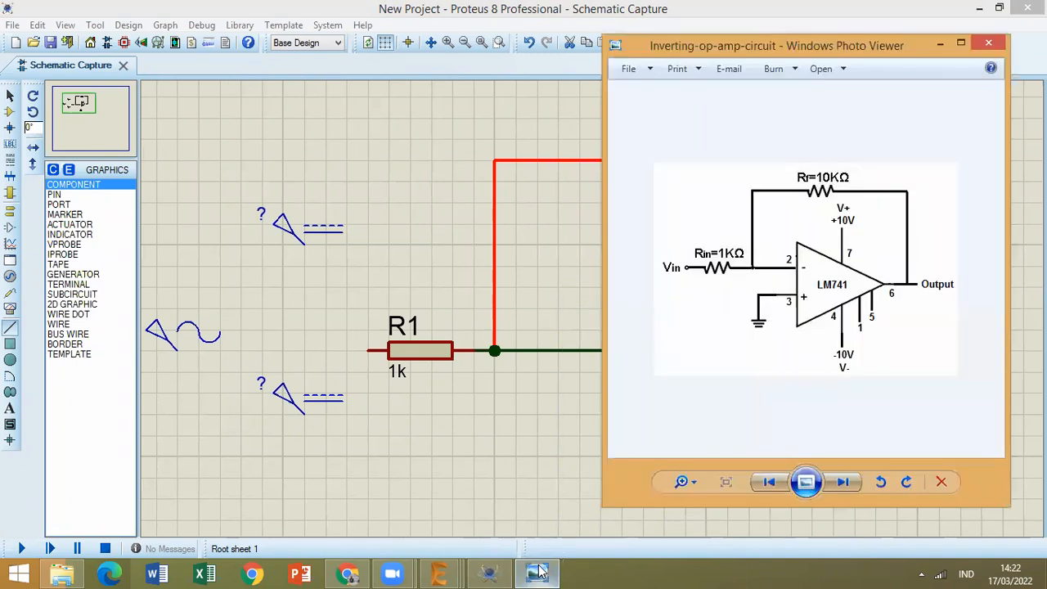
left_click(331, 246)
left_click(304, 243)
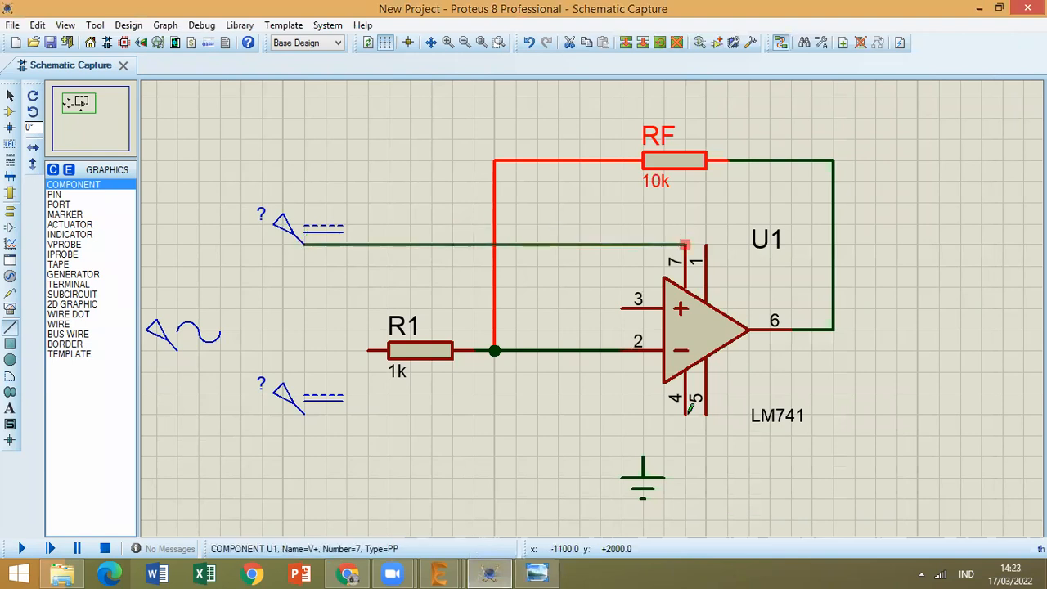
left_click(684, 243)
left_click(684, 413)
left_click(305, 412)
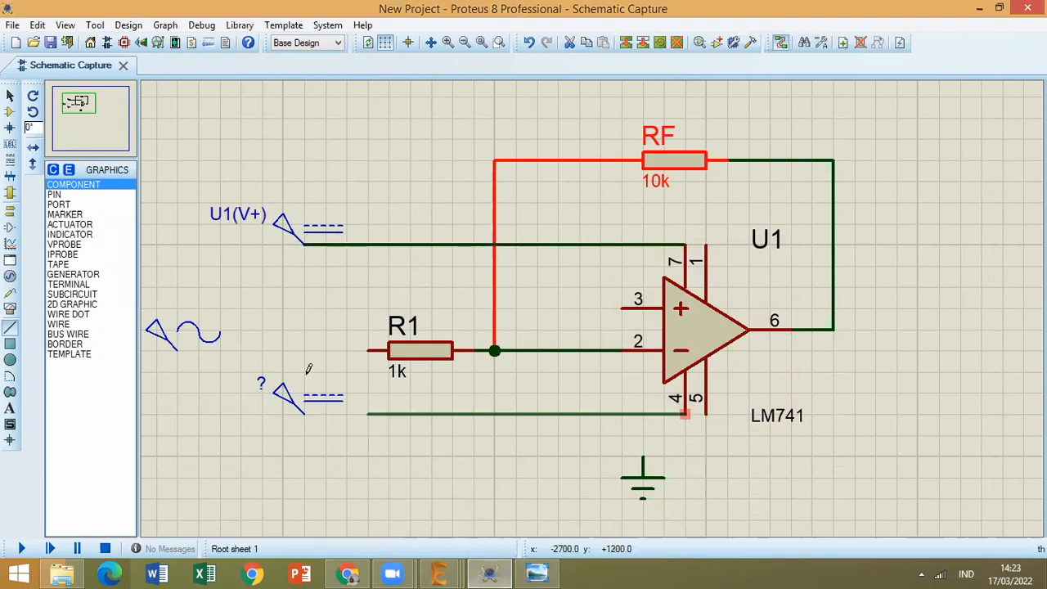
Set the voltage of the upper DC generator, U1(V+), to 12 V, consulting the reference image.
left_click(10, 96)
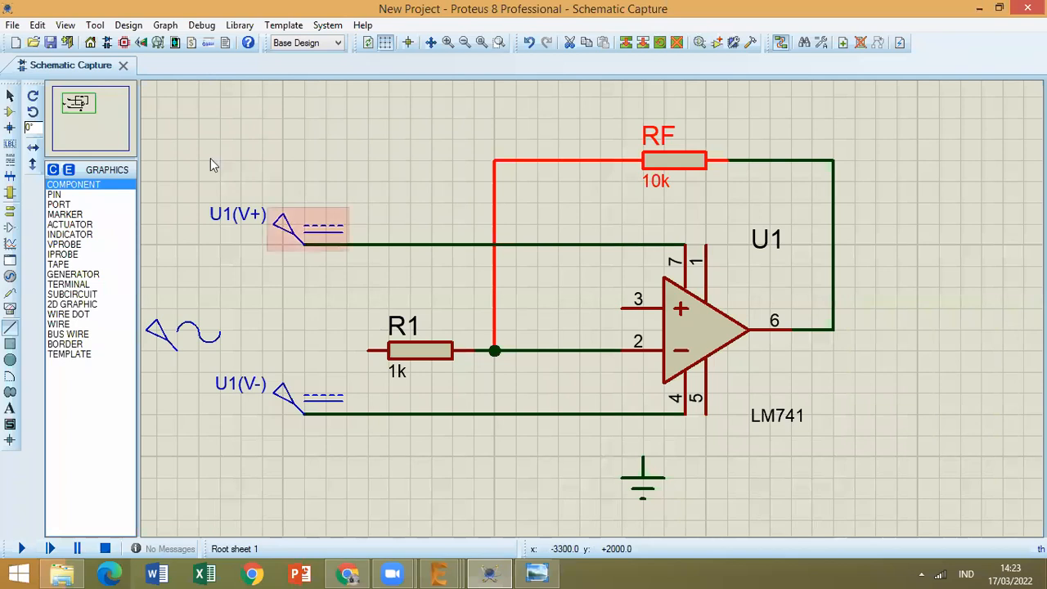
double_click(285, 228)
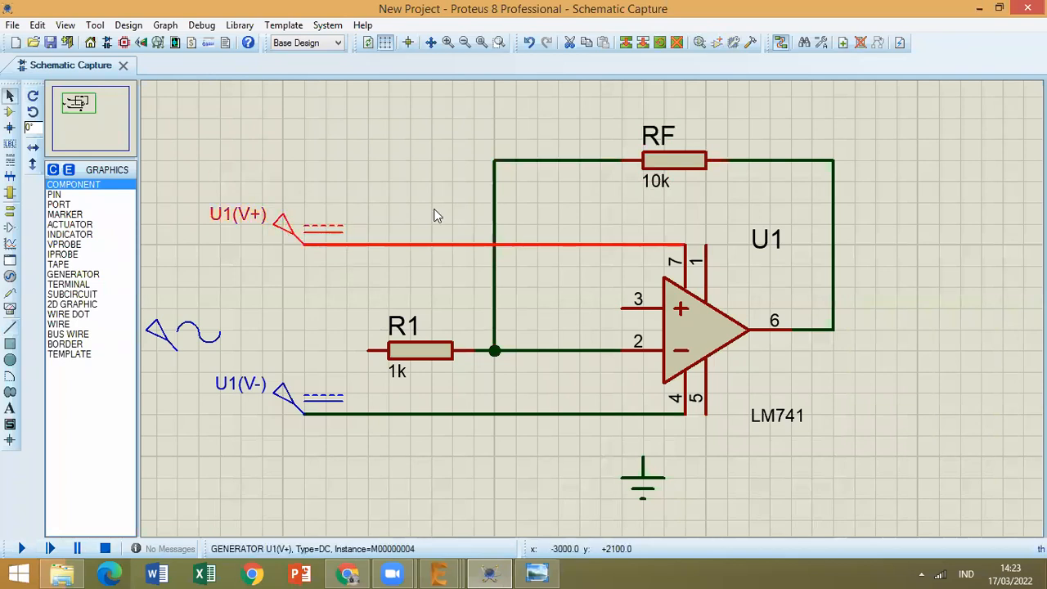
left_click(538, 572)
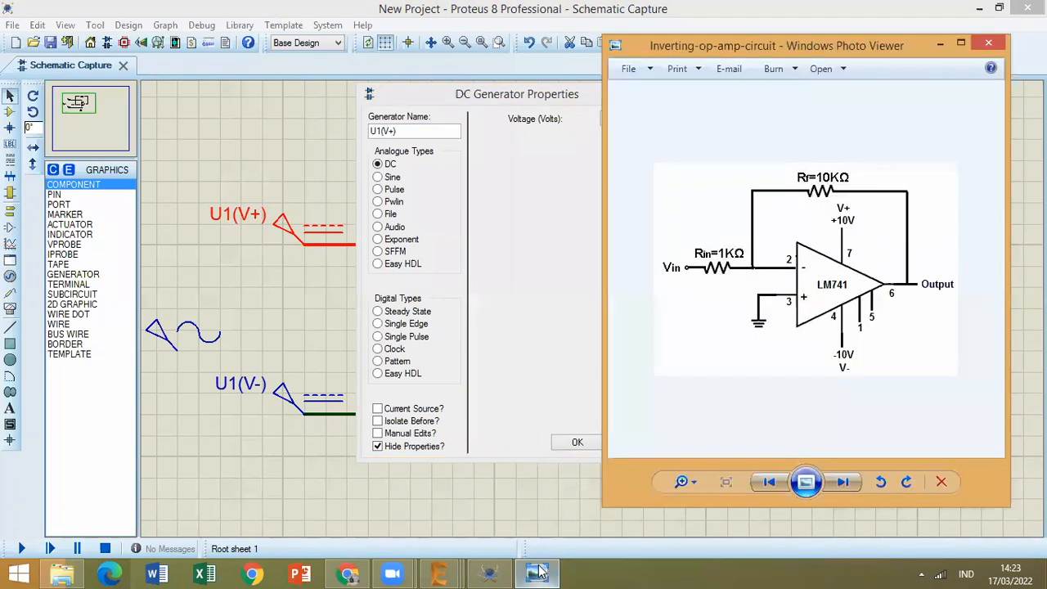
left_click(613, 121)
double_click(613, 120)
type("12")
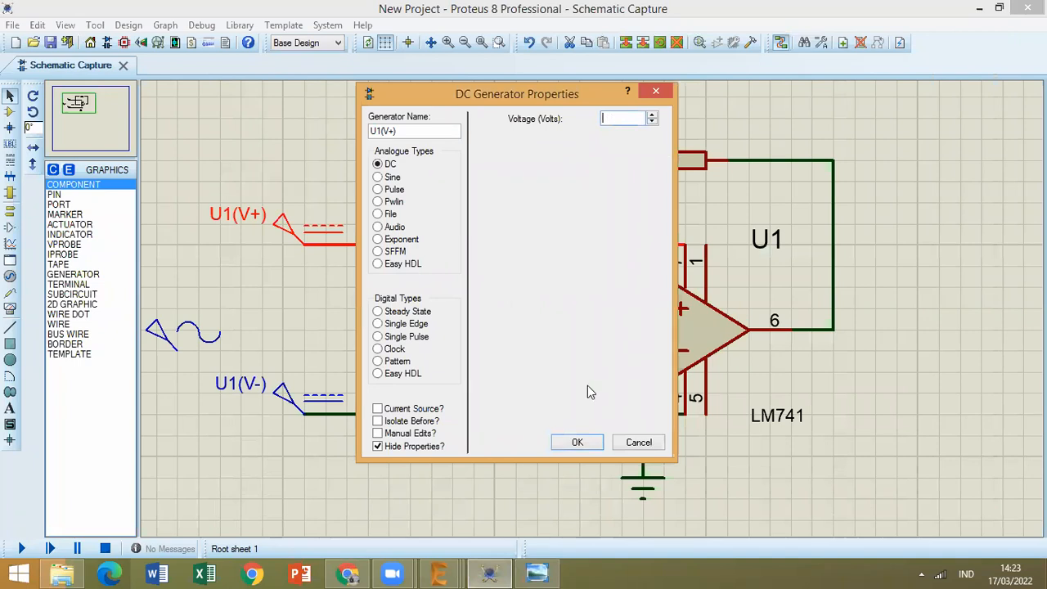
key("Return")
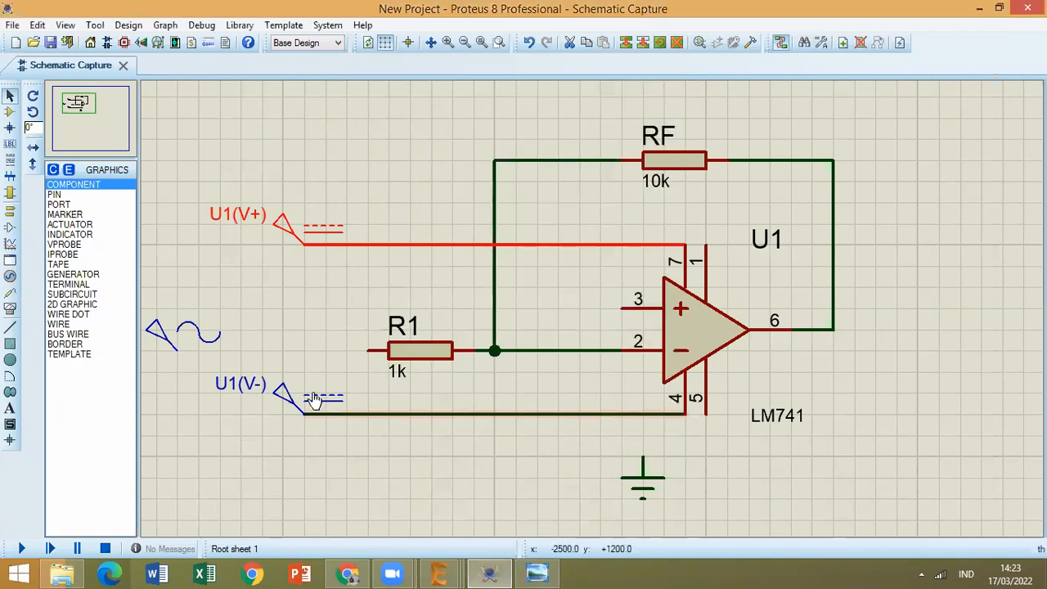
Set the voltage of the lower DC generator, U1(V-), to -12 V.
double_click(315, 398)
key("Tab")
type("-12")
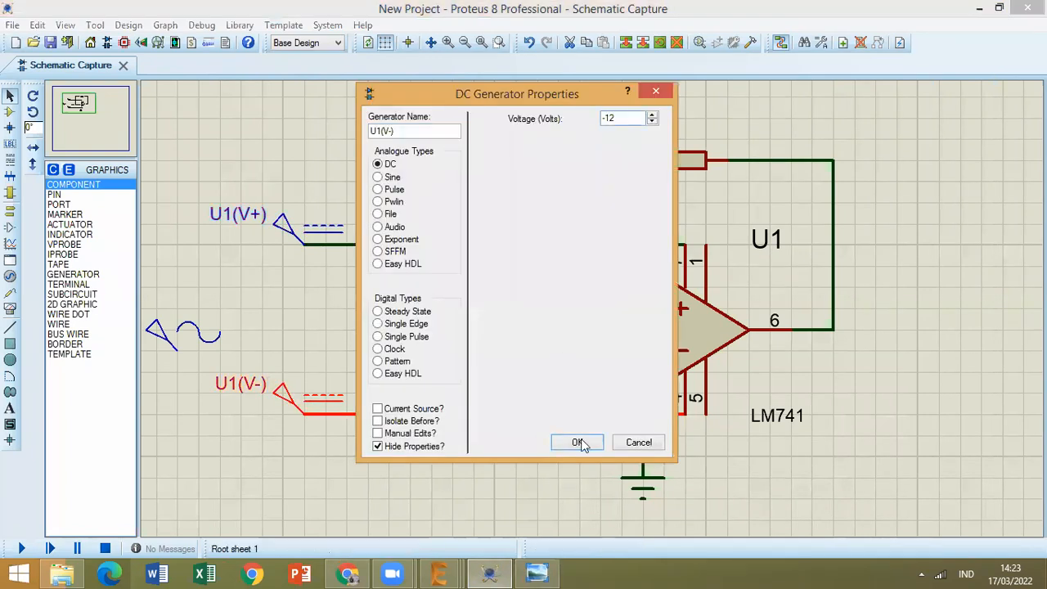
key("Return")
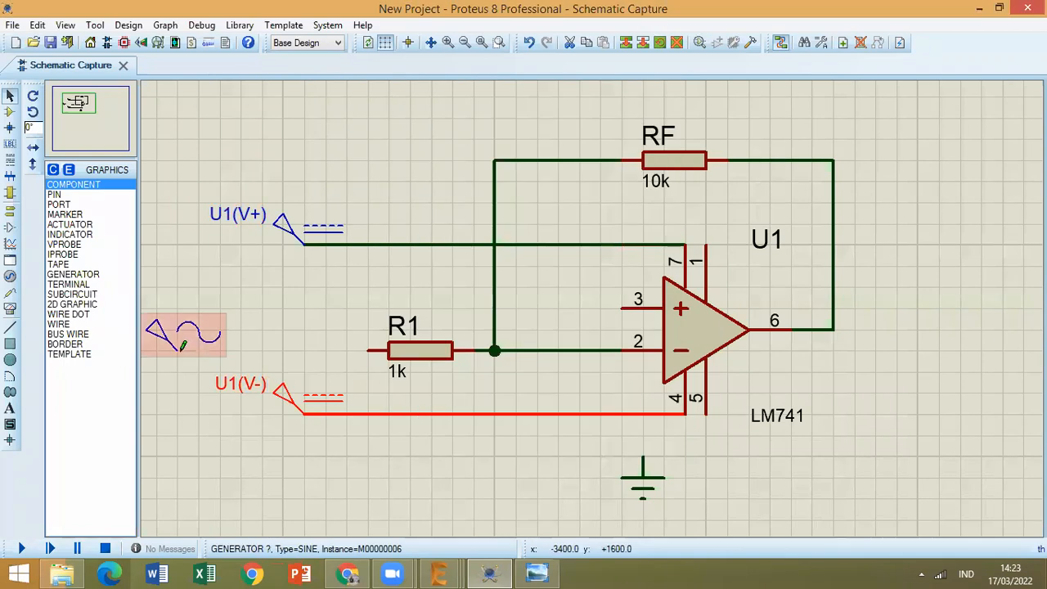
Wire the SINE generator to the left end of R1 and compare the circuit with the reference image.
left_click(368, 350)
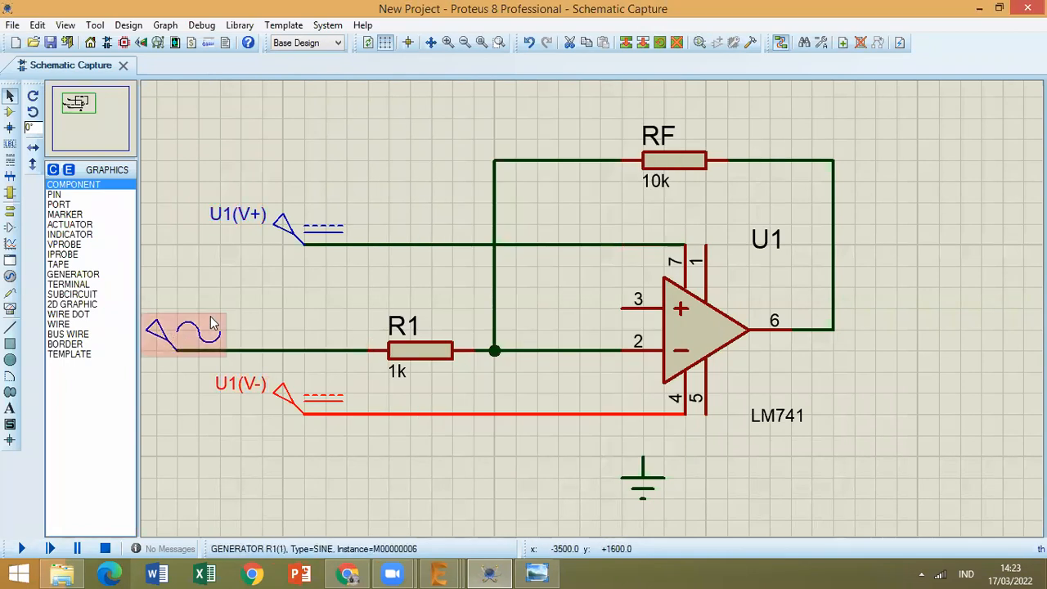
left_click(532, 572)
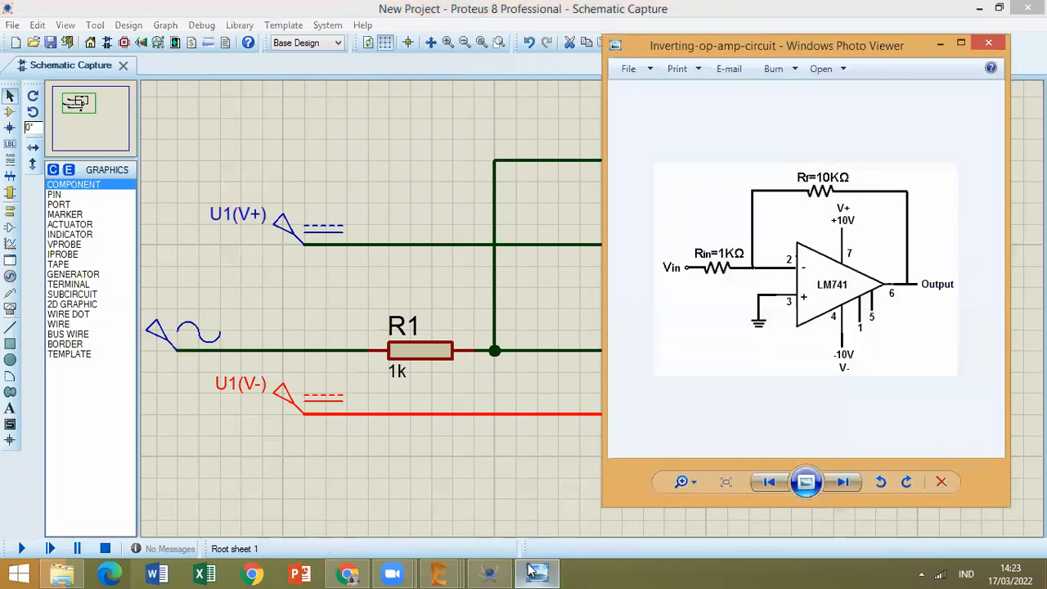
left_click(595, 440)
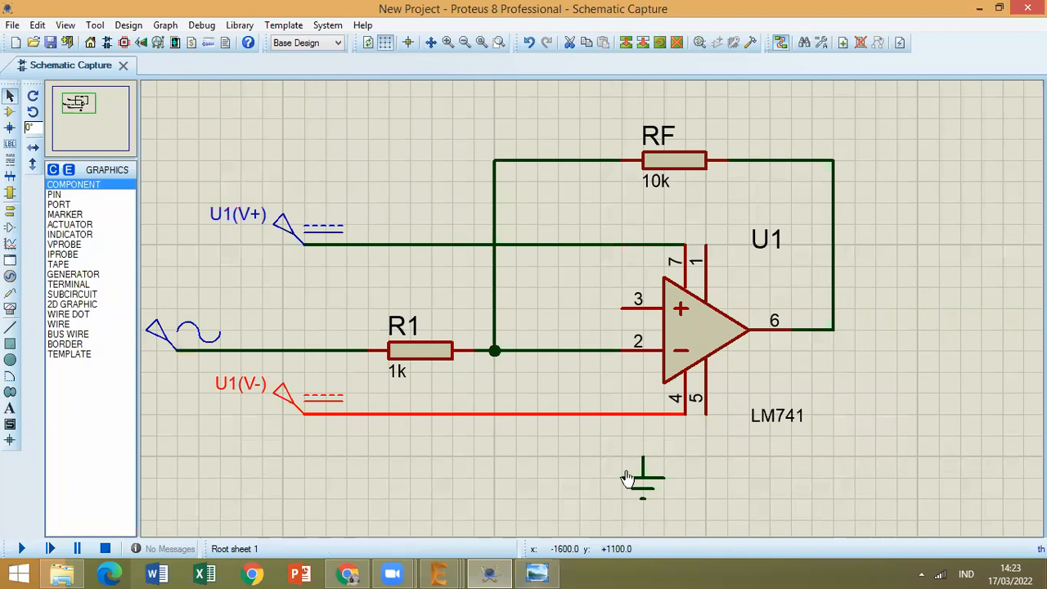
Move the ground terminal slightly down and left, directly below pin 3's end, and wire it to LM741 pin 3.
left_click(613, 485)
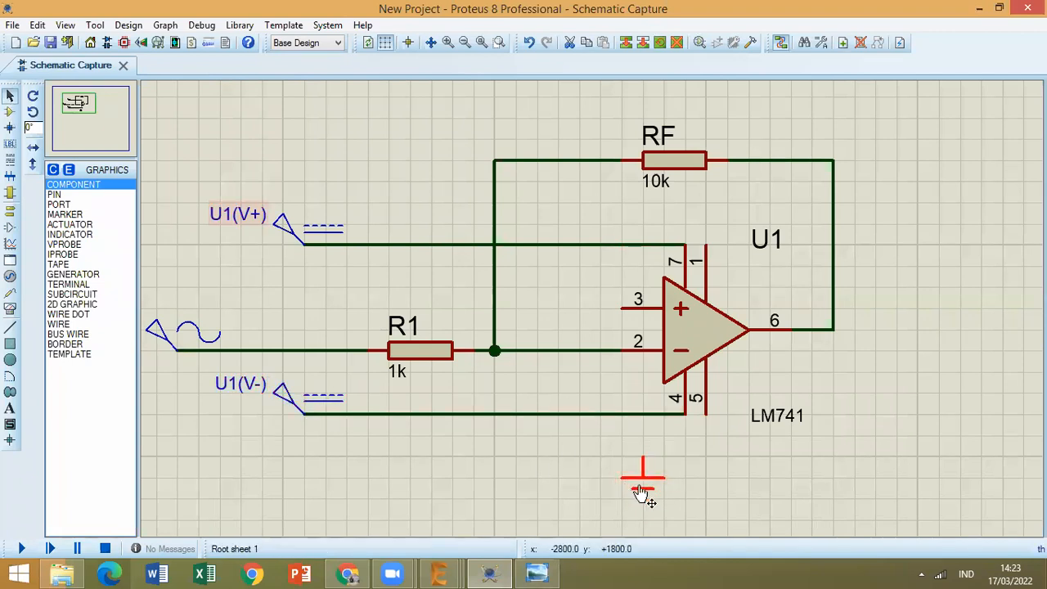
left_click_drag(643, 481, 622, 500)
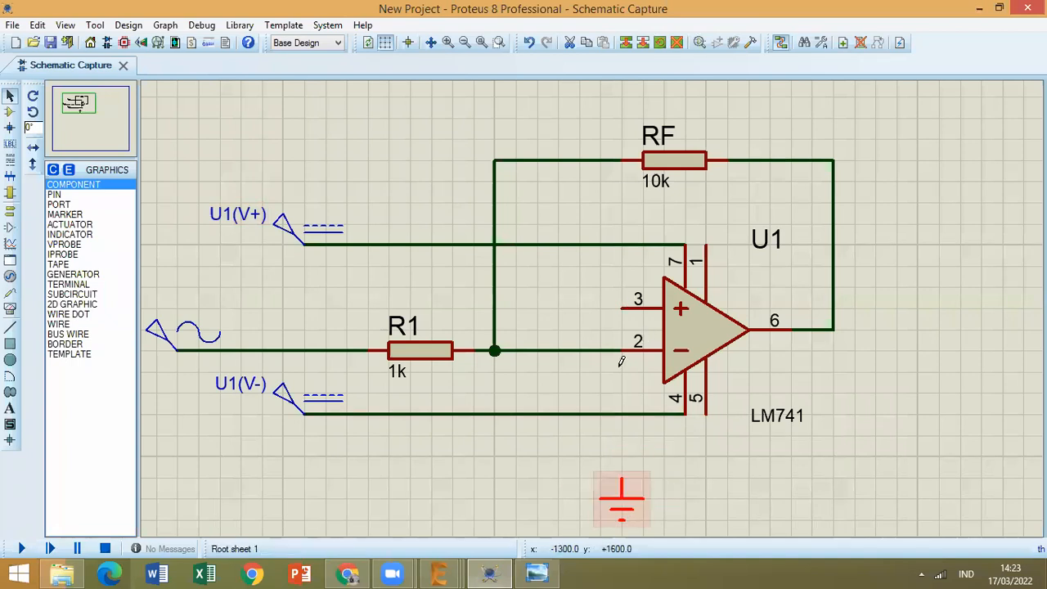
left_click(622, 309)
left_click(622, 482)
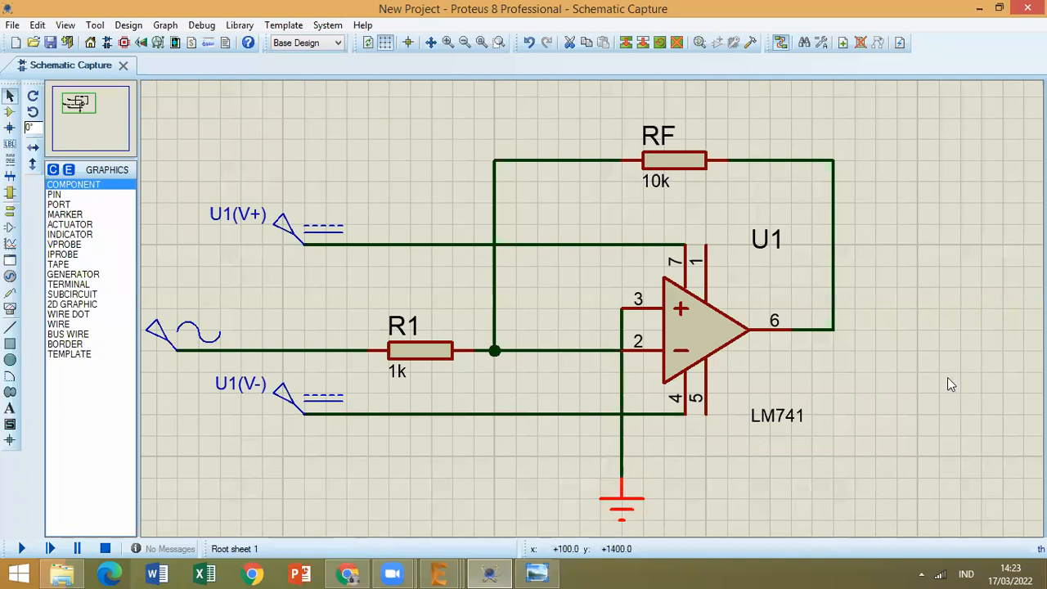
Check the wiring against the reference image and place the text "Inverting" above the circuit, to the left of RF.
left_click(537, 573)
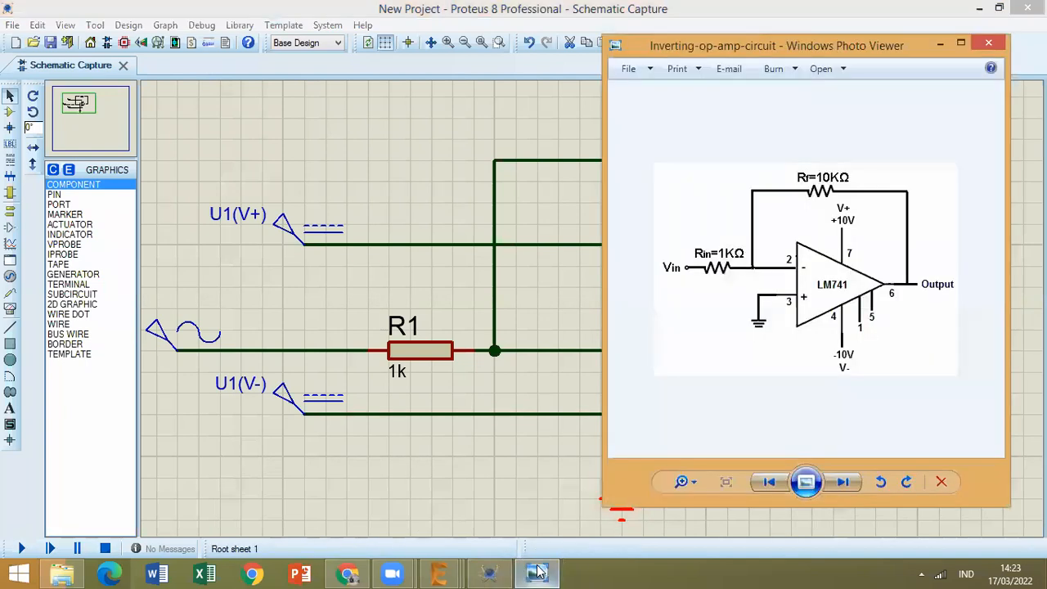
left_click(538, 573)
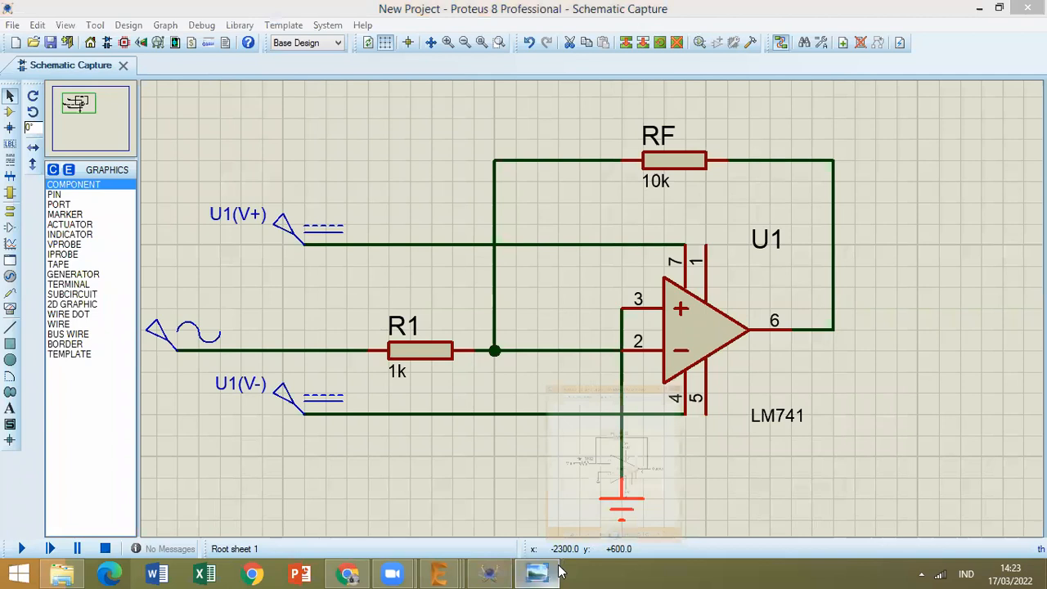
left_click(546, 572)
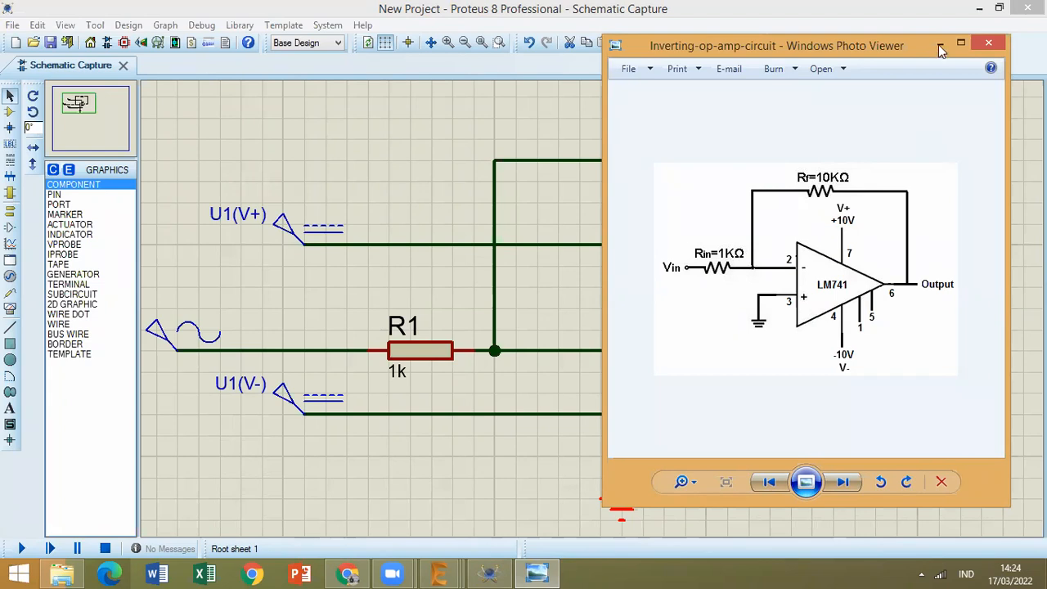
left_click(538, 572)
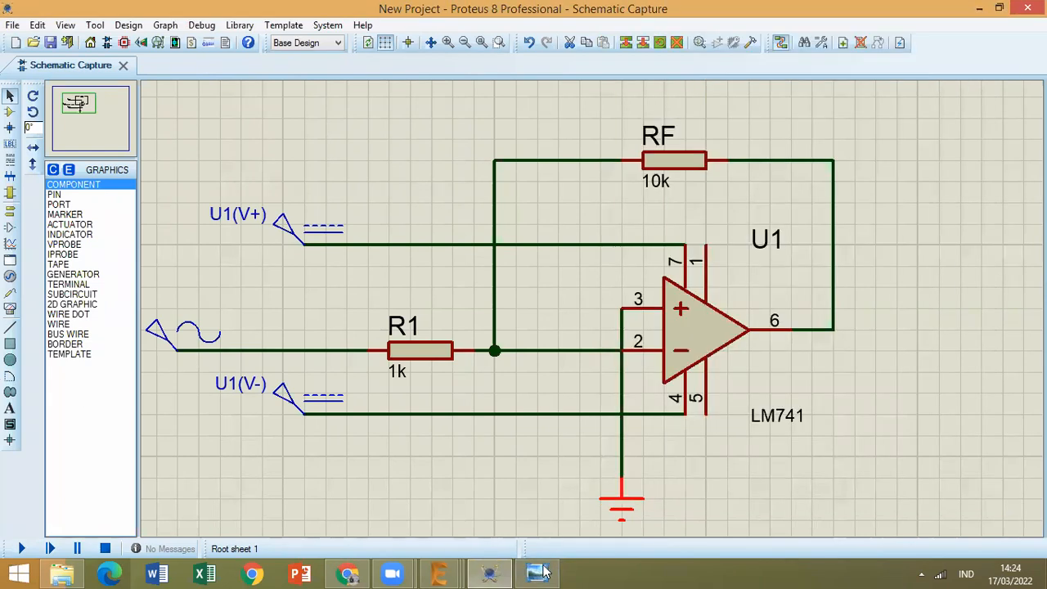
left_click(540, 572)
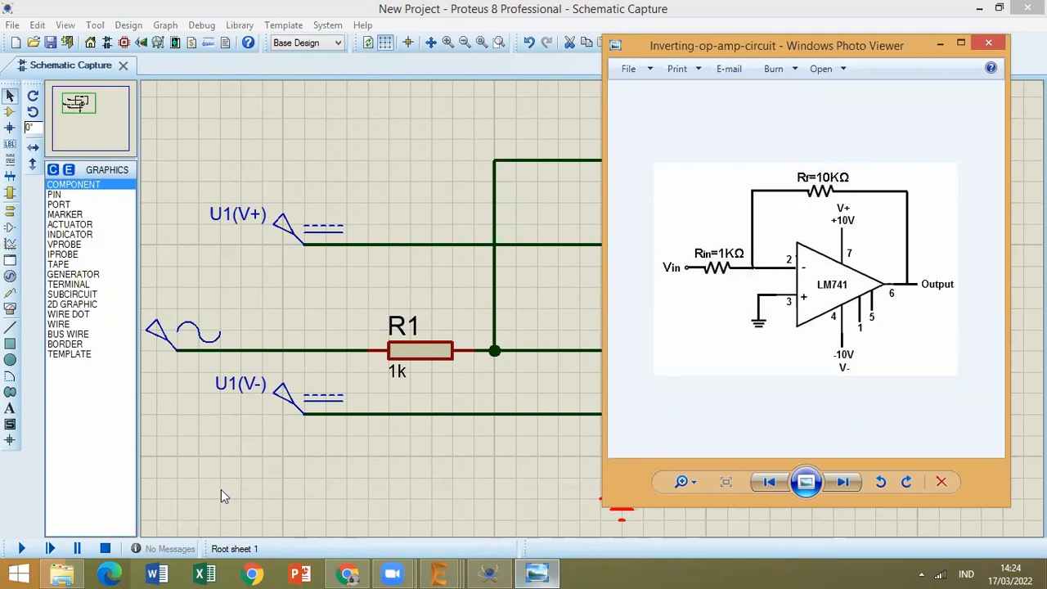
left_click(27, 398)
left_click(10, 409)
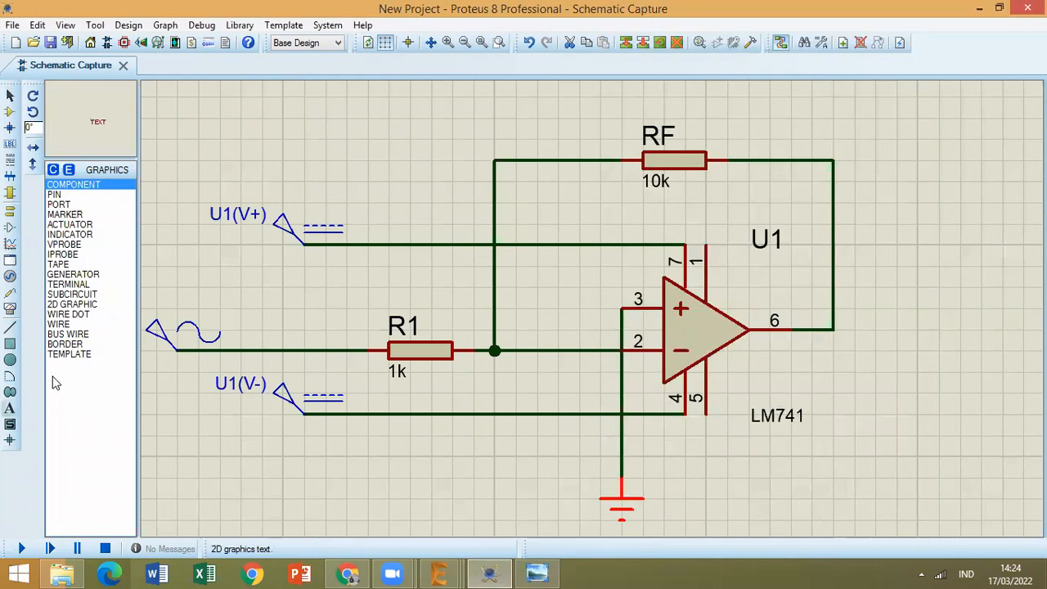
left_click(519, 102)
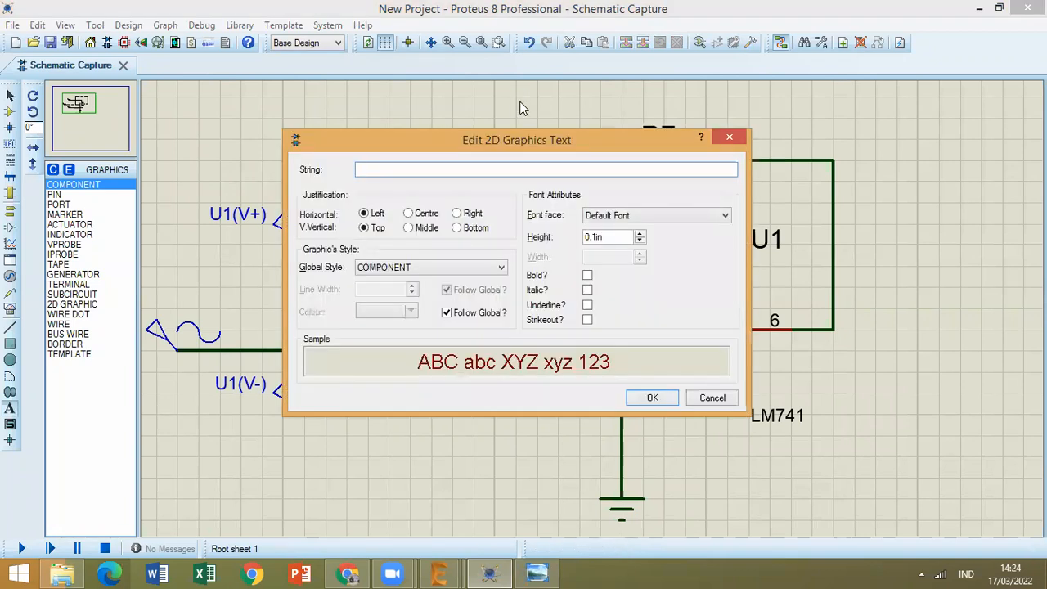
type("Inverting")
left_click(653, 398)
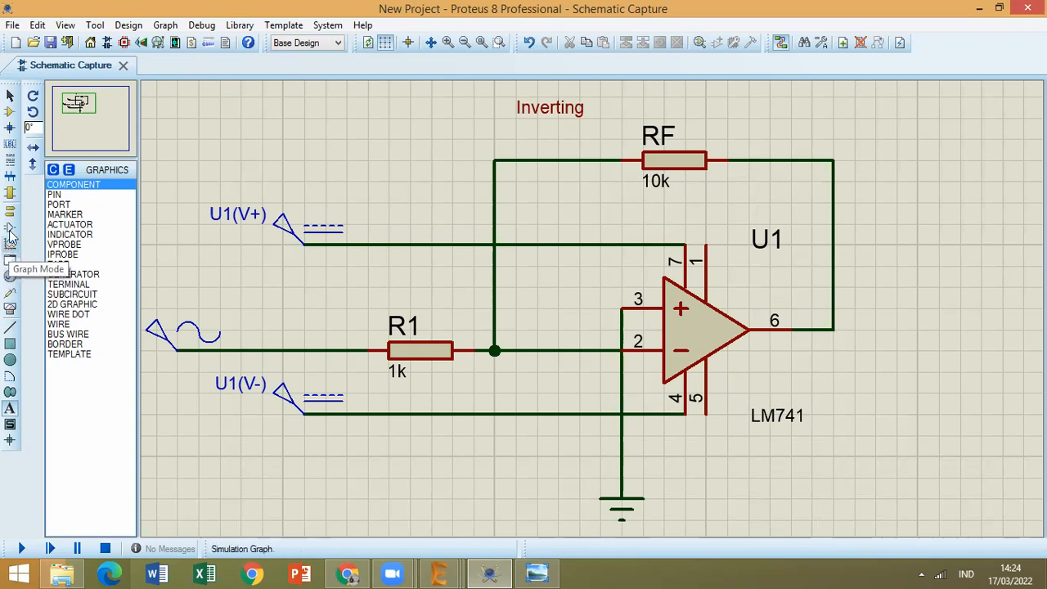
Place an oscilloscope to the right of the op-amp circuit and check the reference image.
left_click(10, 309)
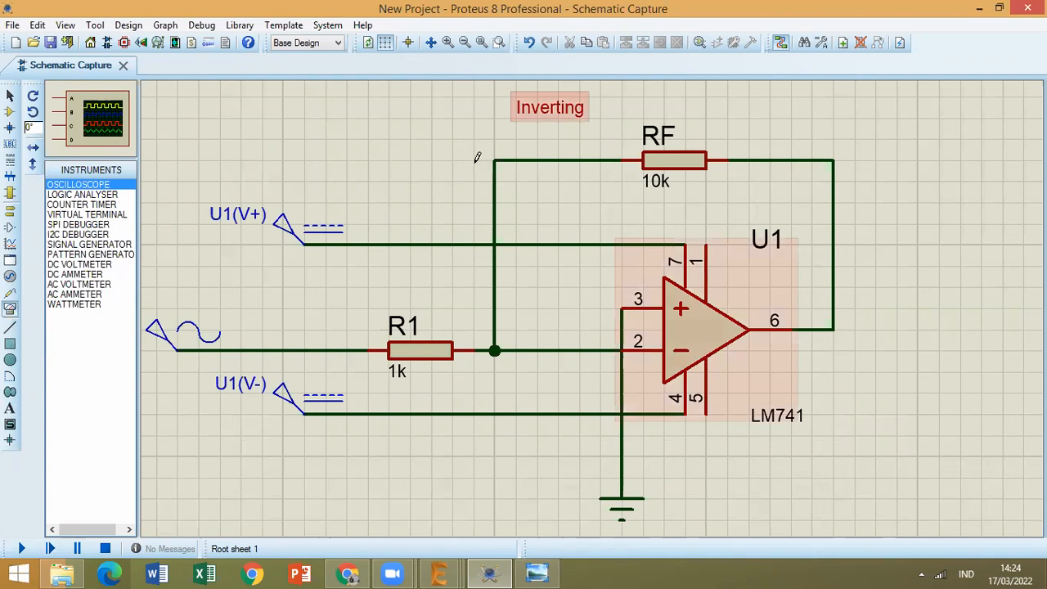
key("F8")
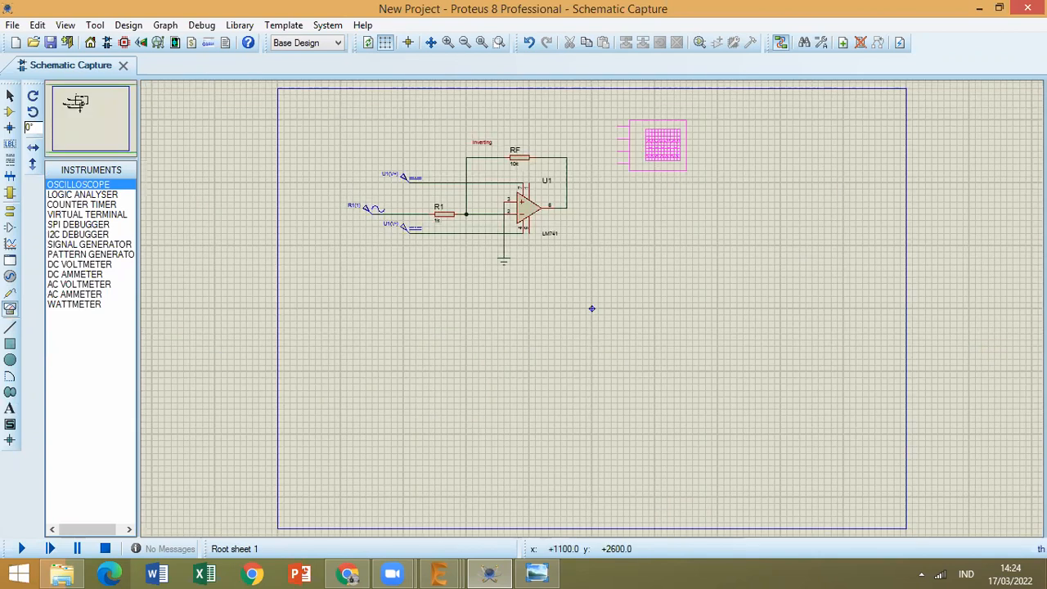
left_click(666, 162)
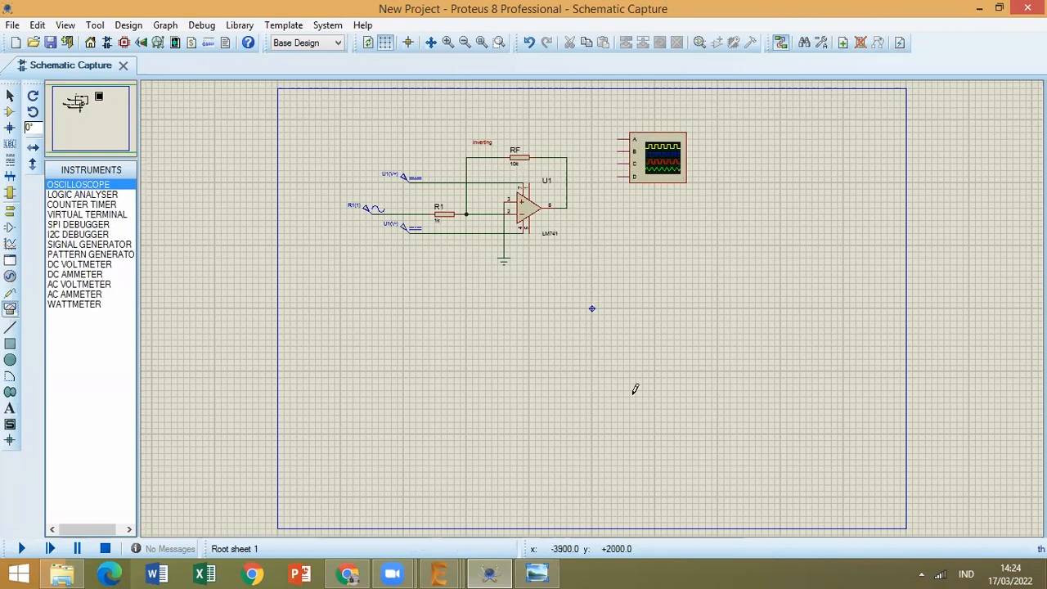
scroll(567, 423, "up", 2)
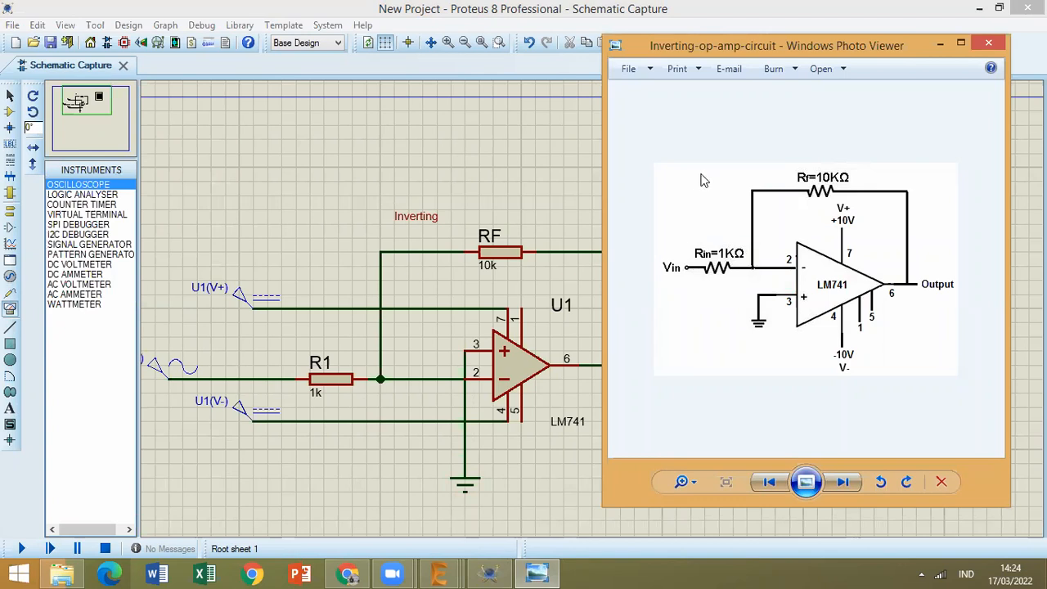
left_click(939, 45)
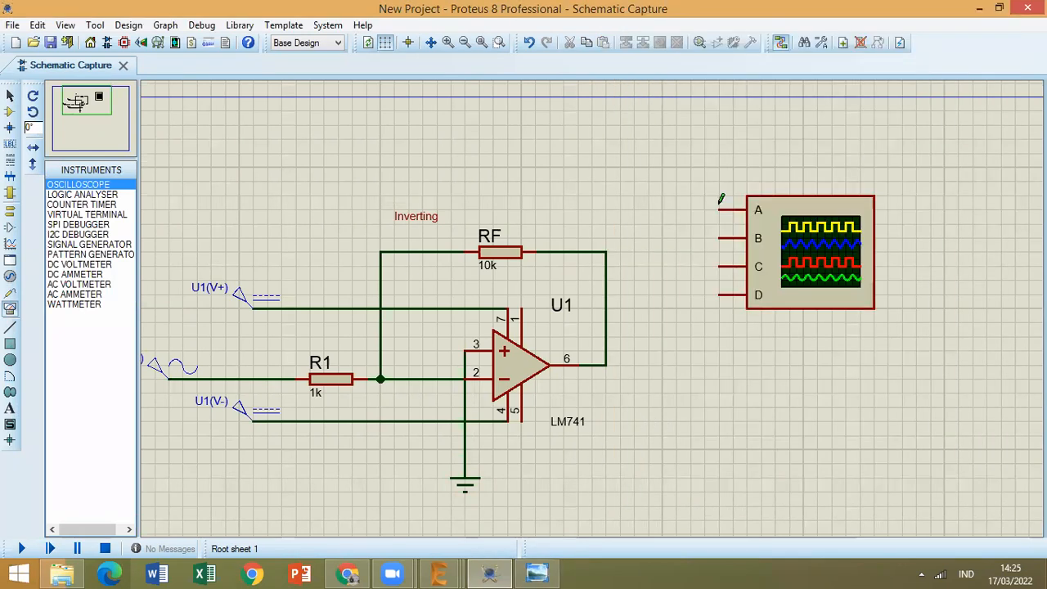
Wire oscilloscope channel A to the wire between the sine generator and R1, and channel B to the LM741 output at pin 6.
left_click(719, 210)
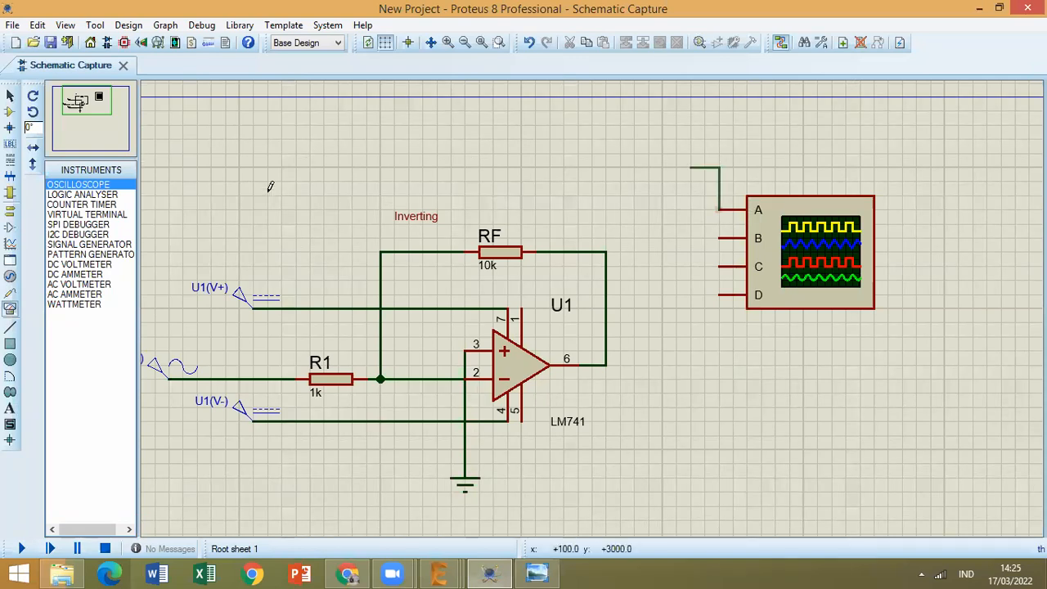
left_click(240, 378)
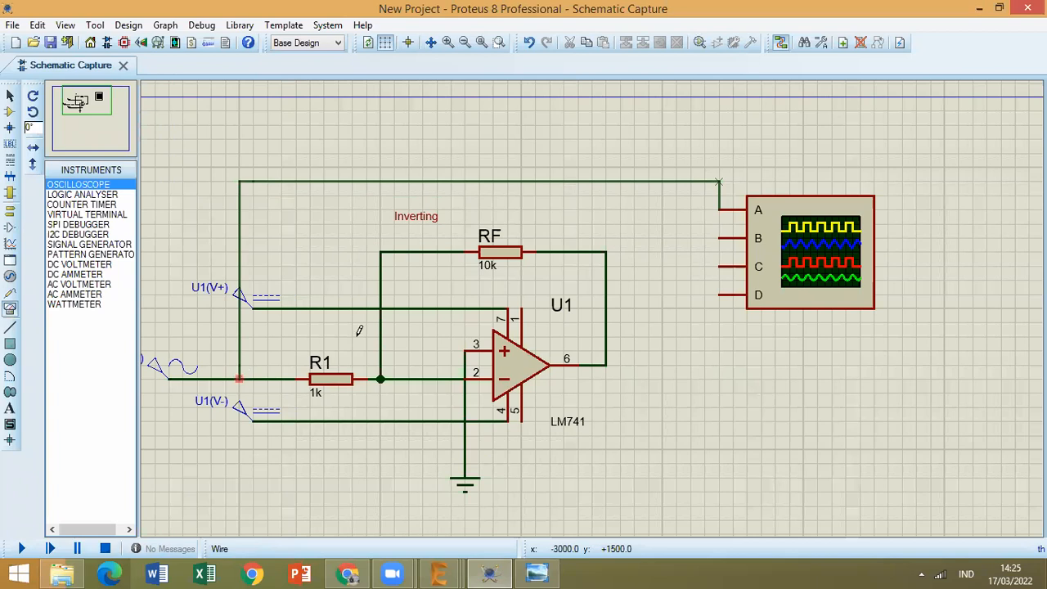
left_click(720, 236)
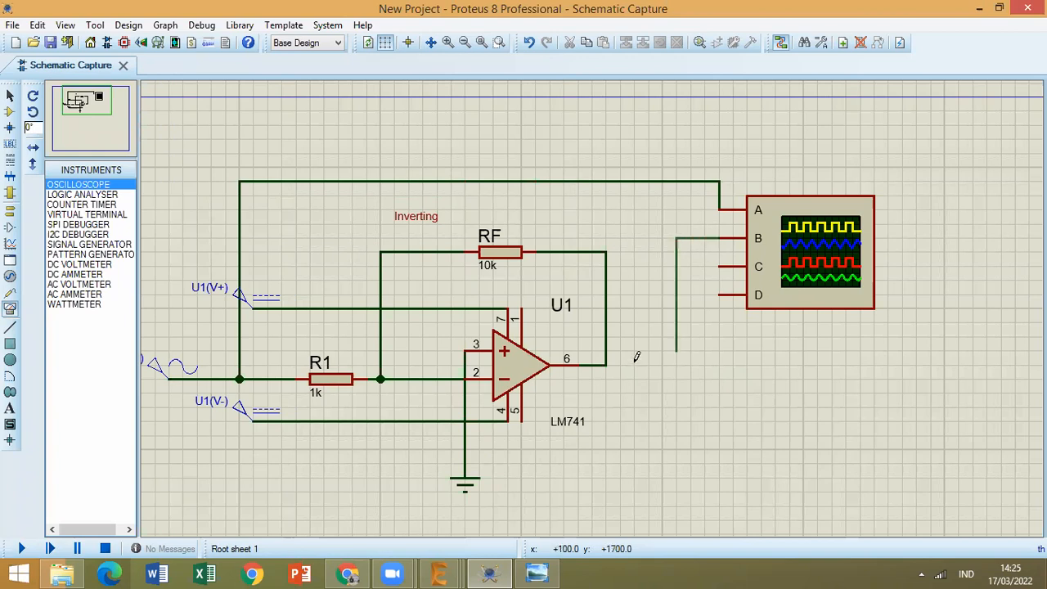
left_click(605, 363)
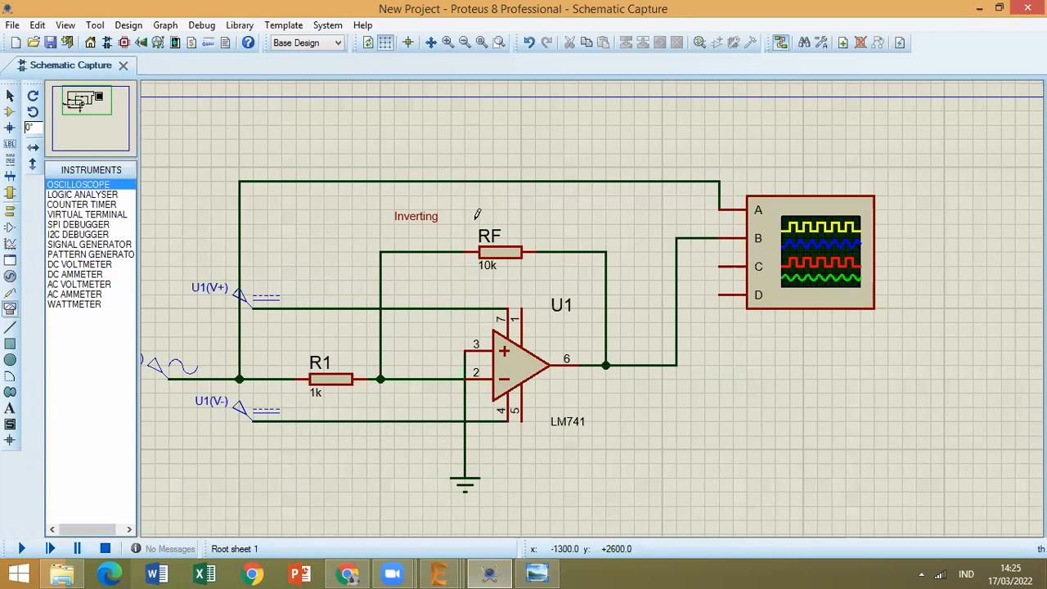
Set the offset of the sine generator at R1's input to 0.8 V.
left_click(164, 372)
key("ctrl+e")
left_click(641, 118)
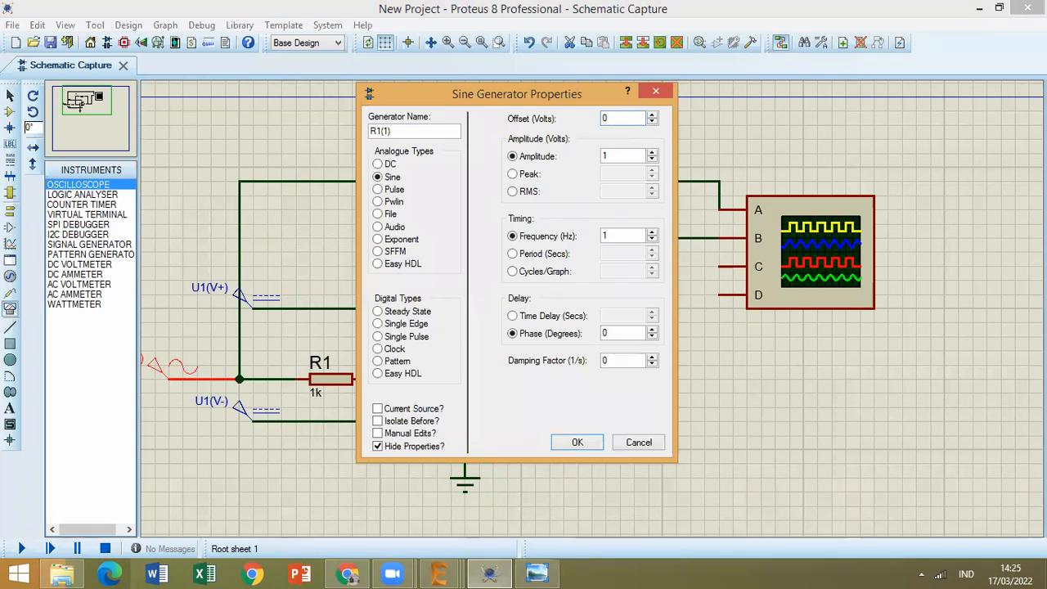
type(".8")
left_click(573, 440)
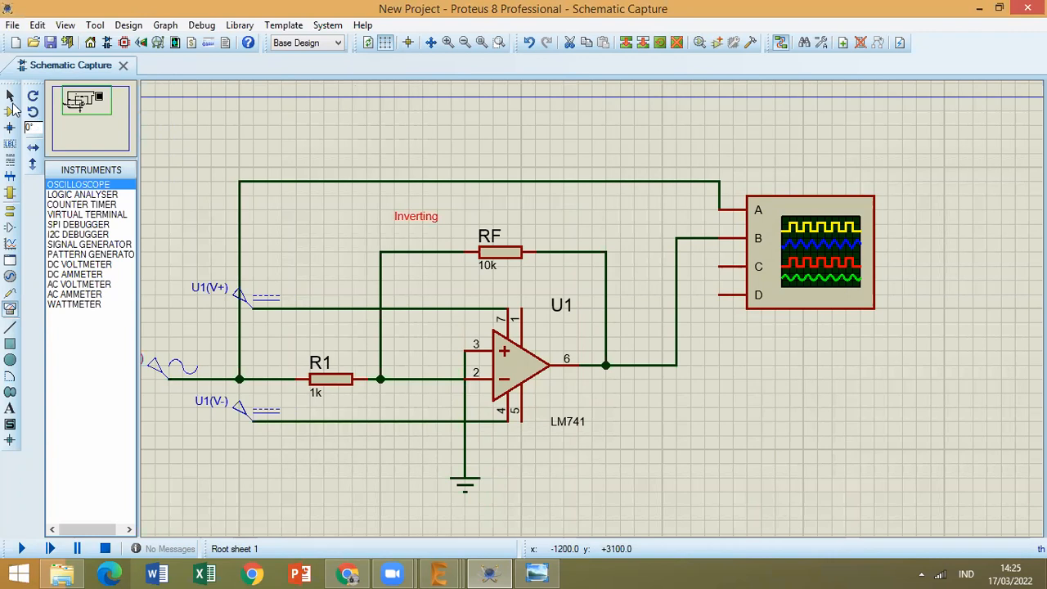
Move the "Inverting" text above the channel A wire and run the simulation.
left_click(11, 100)
left_click_drag(416, 216, 543, 135)
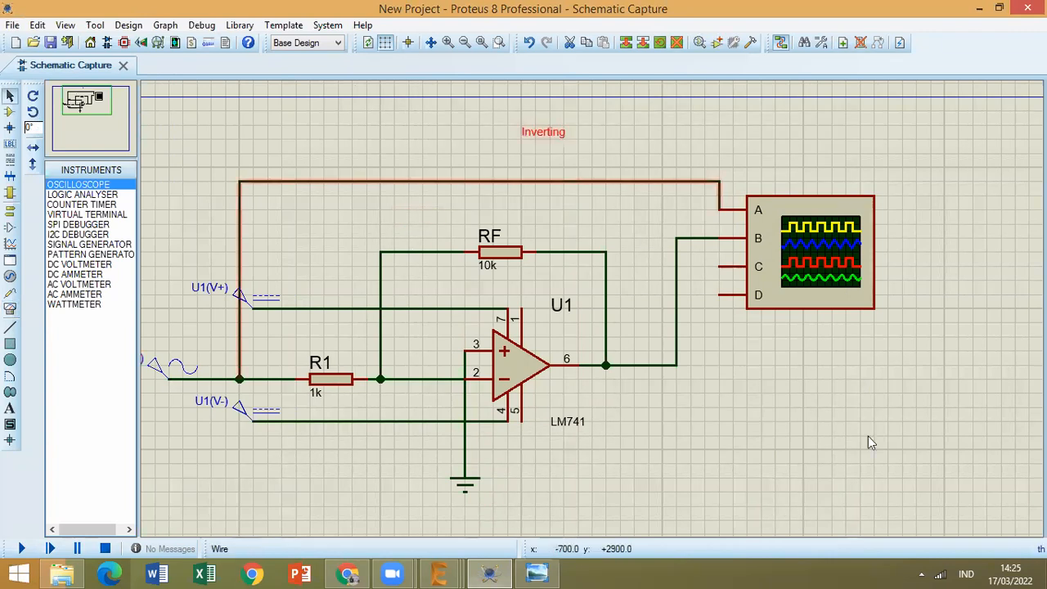
left_click(22, 553)
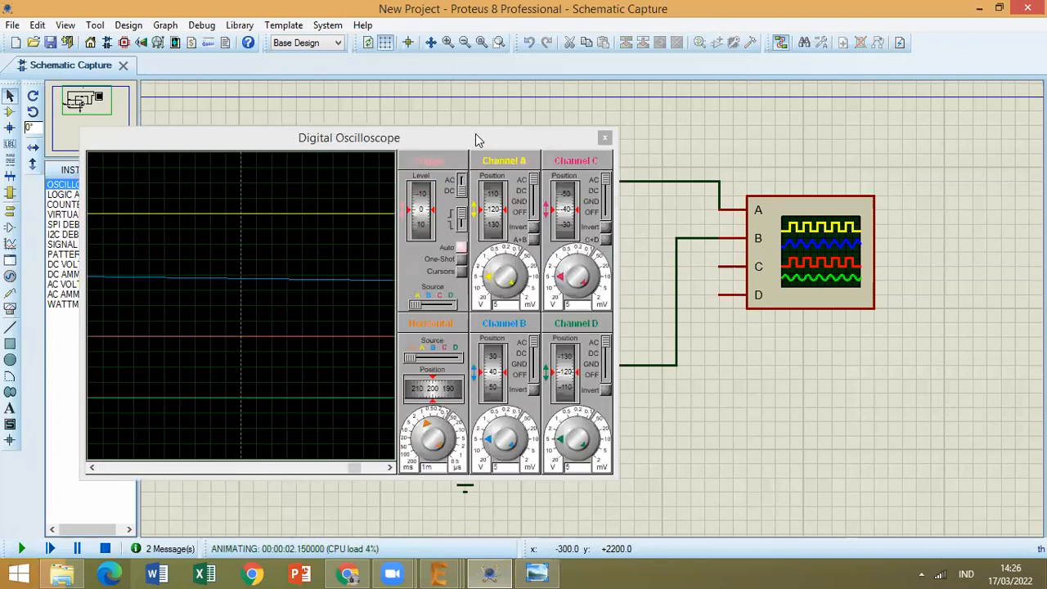
Set the oscilloscope's horizontal time base to 200 ms per division and switch channels C and D off.
left_click_drag(424, 418, 802, 384)
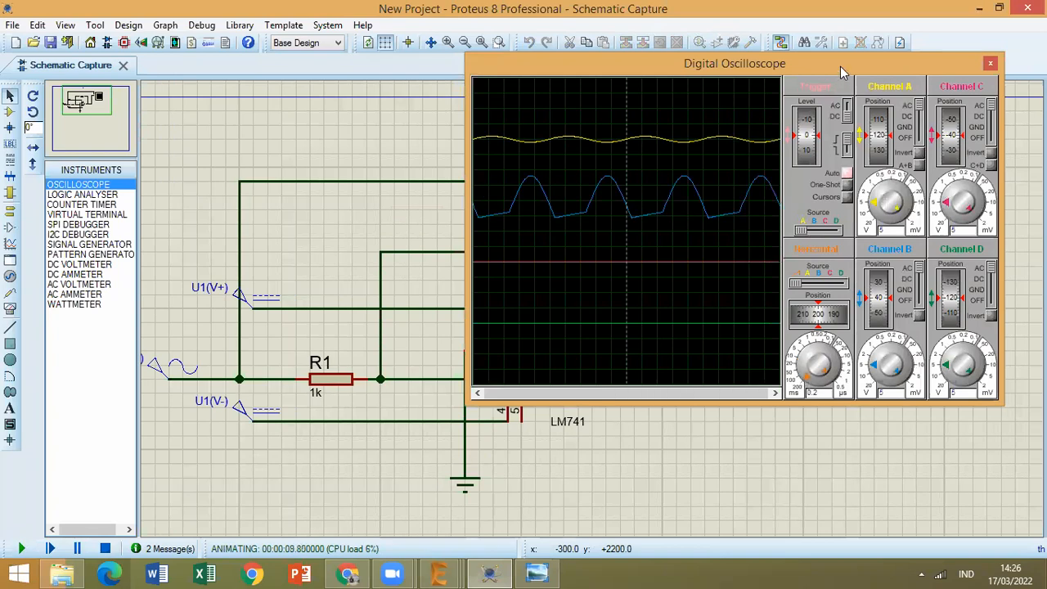
left_click_drag(637, 73, 279, 112)
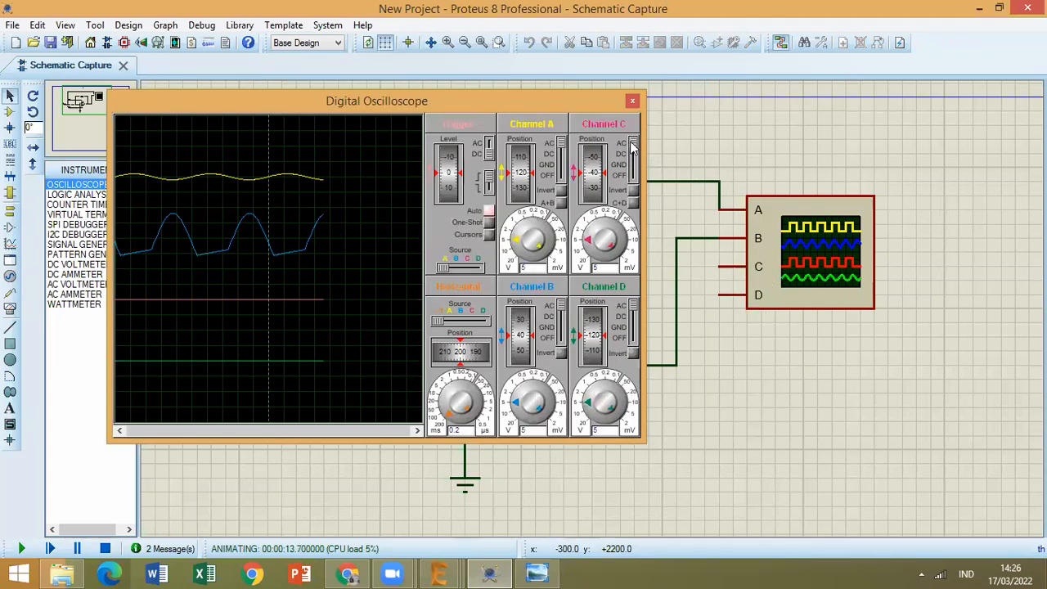
left_click_drag(634, 142, 631, 191)
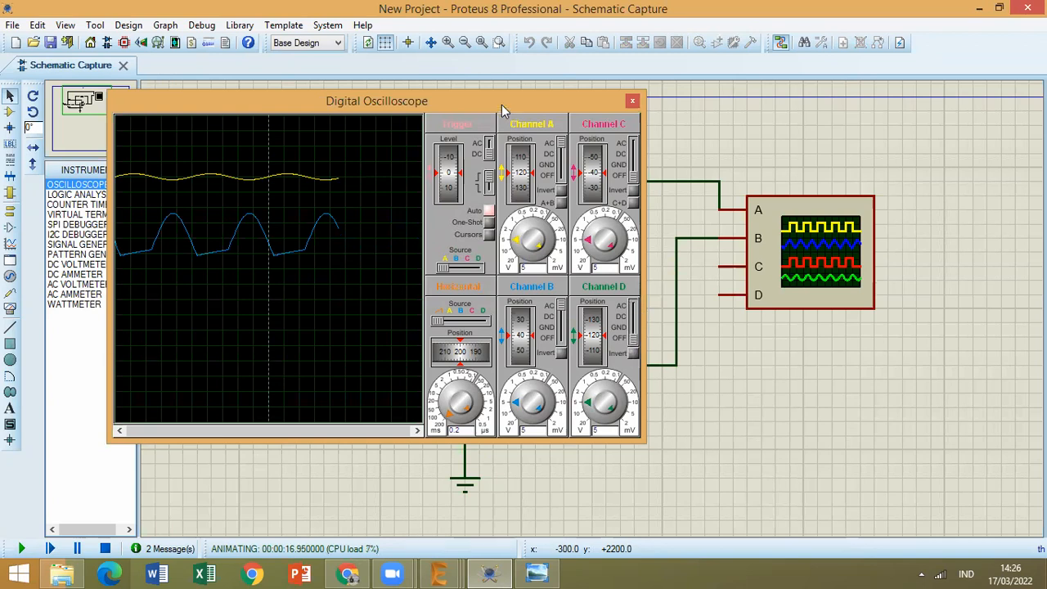
left_click_drag(501, 105, 592, 104)
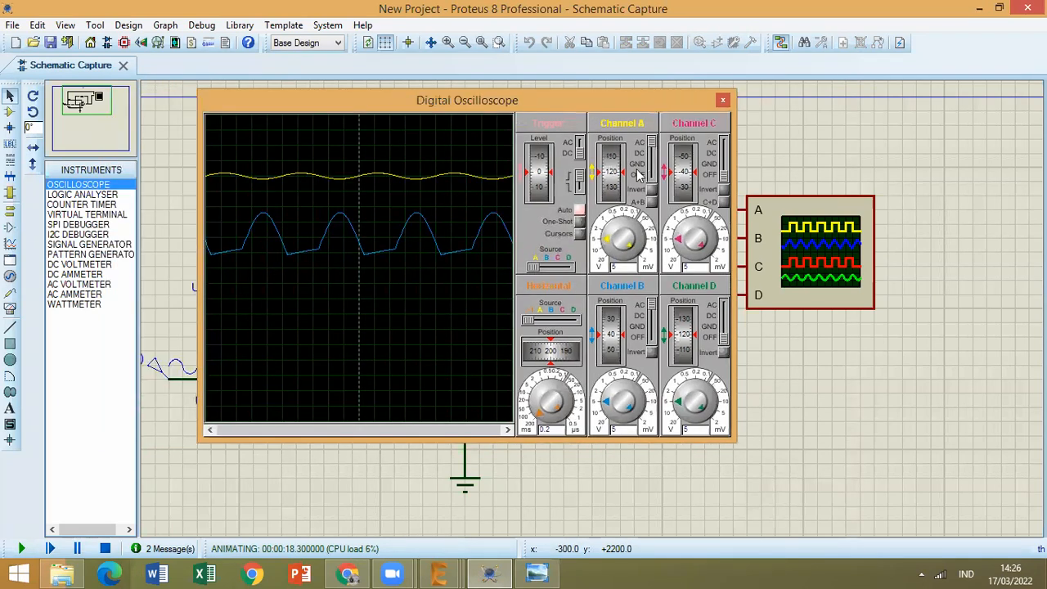
Set channel A's vertical position to 50 and move the oscilloscope window clear of the circuit's input side.
left_click_drag(609, 164, 610, 192)
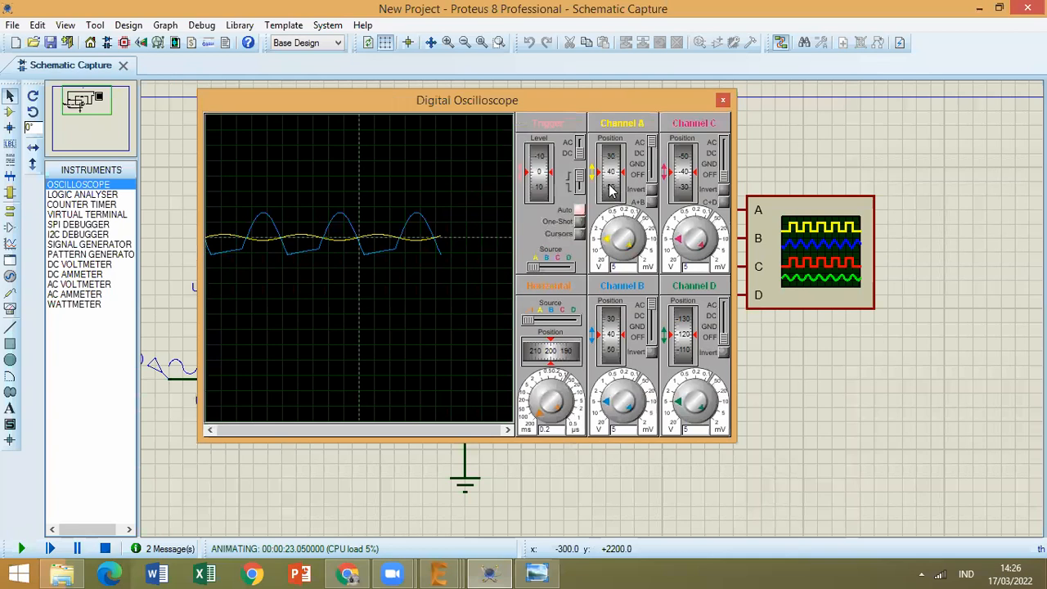
scroll(610, 188, "up", 1)
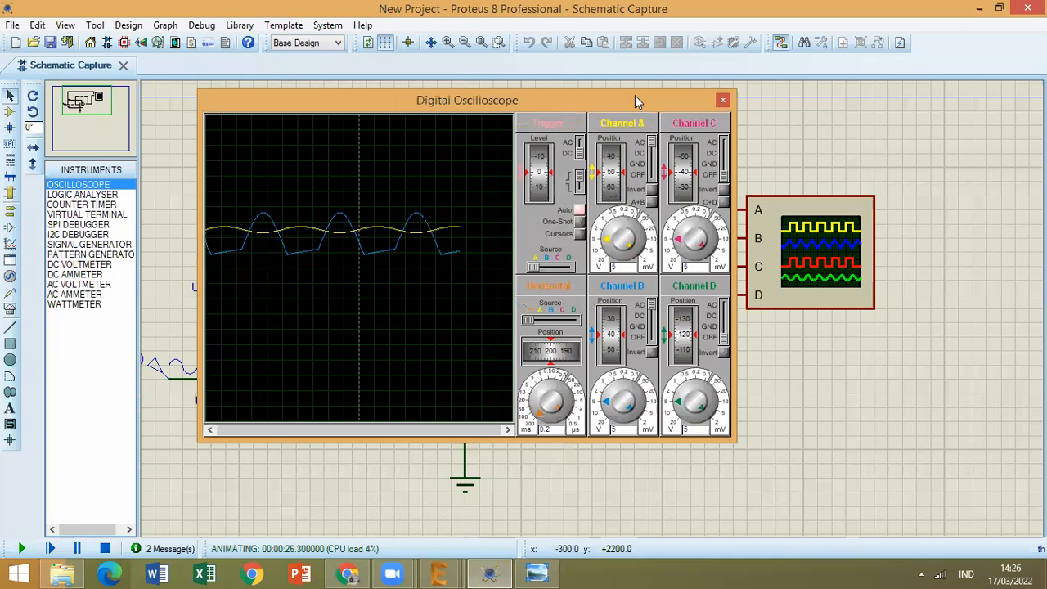
left_click_drag(635, 95, 814, 89)
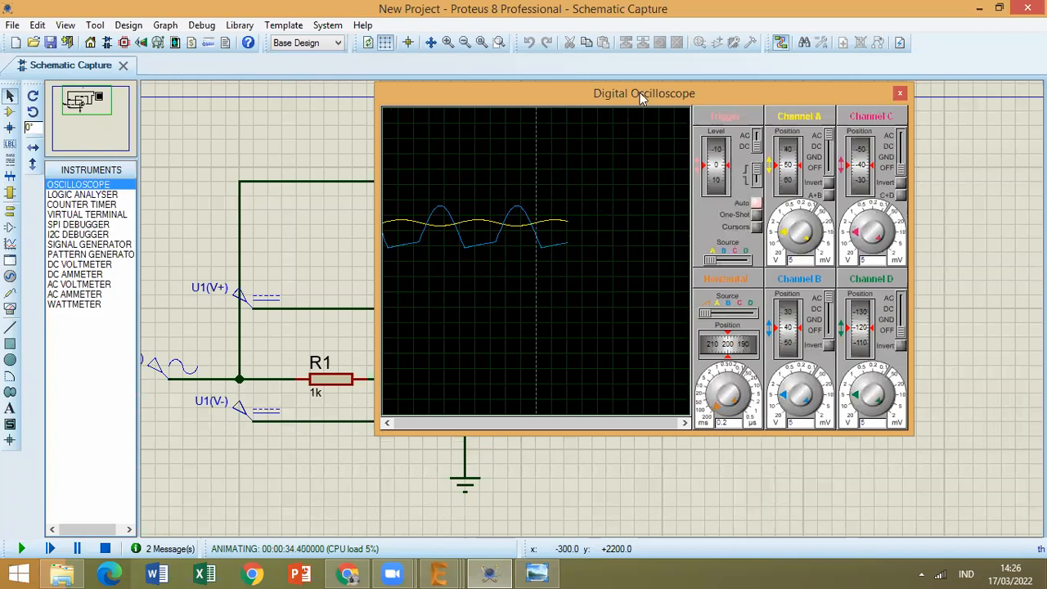
left_click_drag(716, 100, 799, 105)
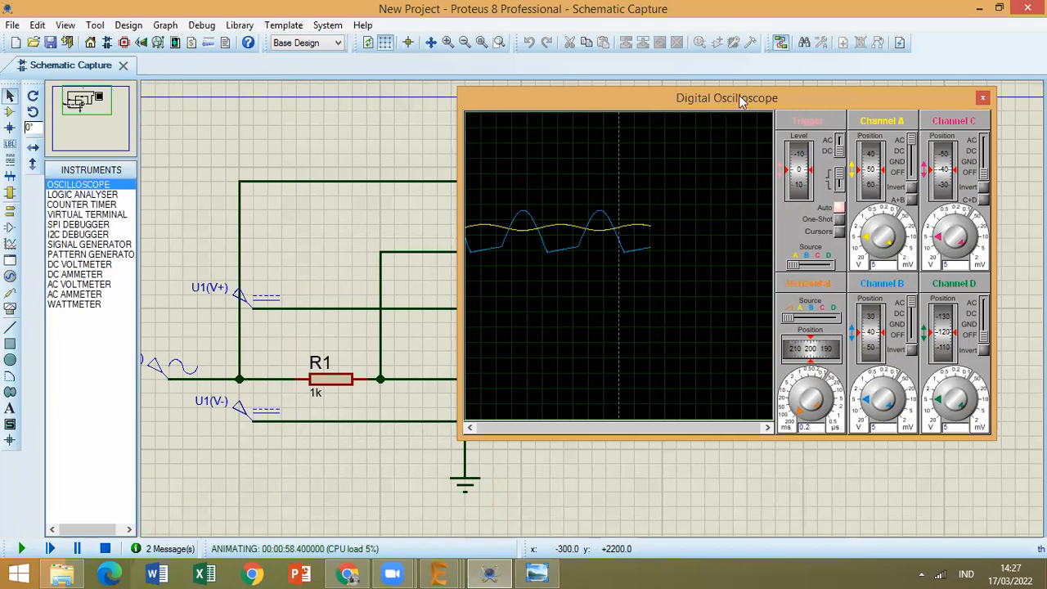
left_click_drag(646, 99, 691, 80)
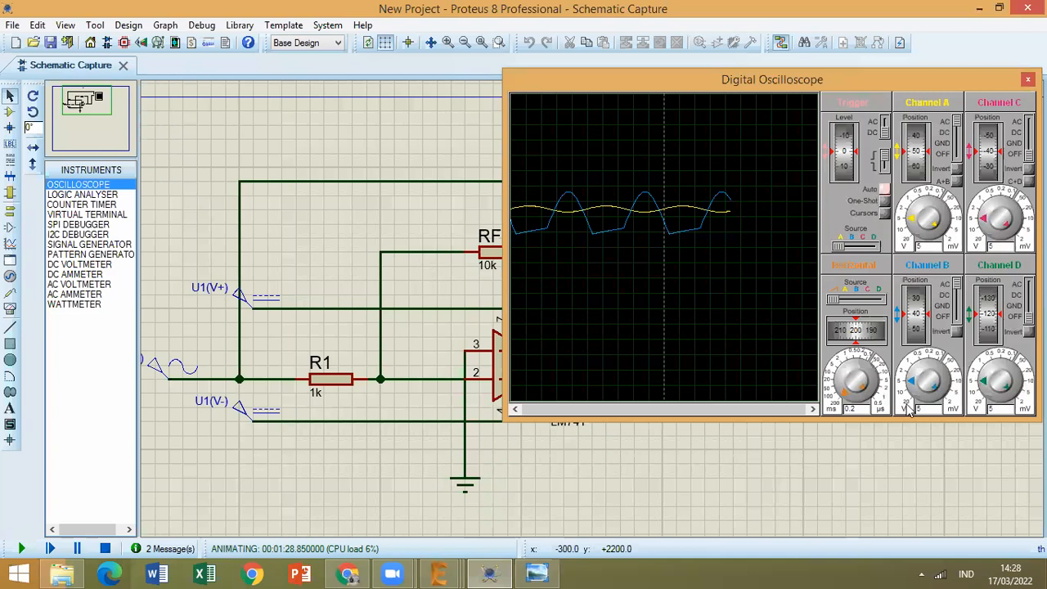
Set channels A and B to 2 V per division and move the oscilloscope window so it uncovers the op-amp circuit.
left_click(913, 216)
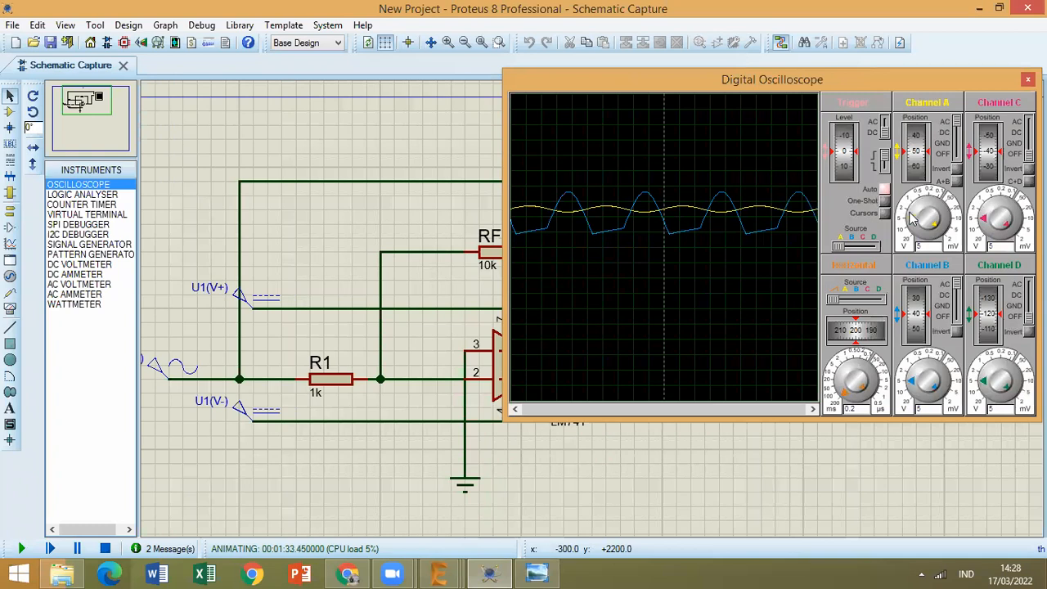
left_click(914, 211)
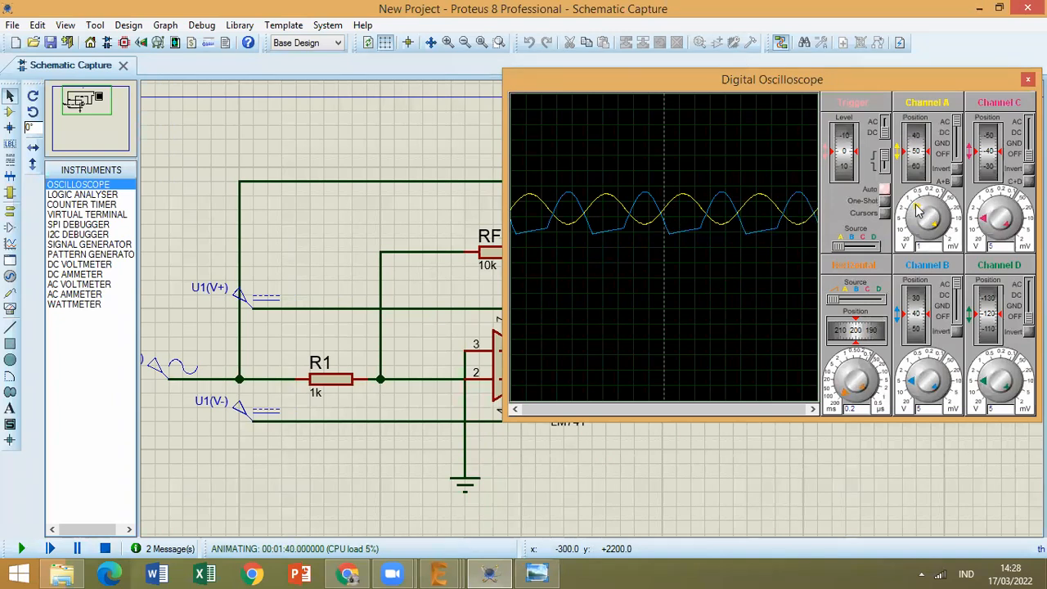
left_click(917, 374)
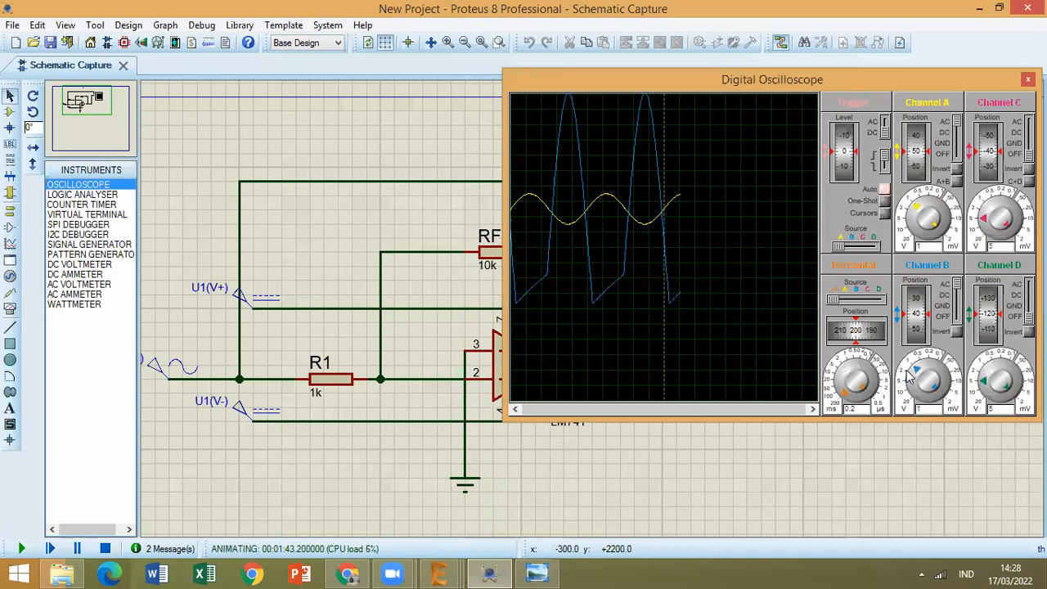
left_click(916, 214)
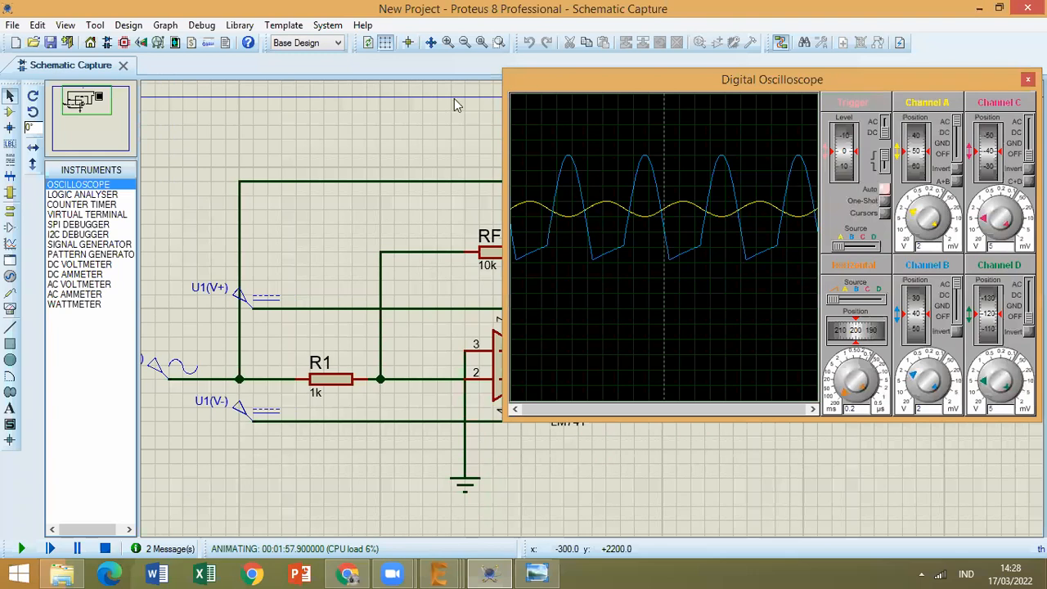
left_click_drag(581, 83, 740, 141)
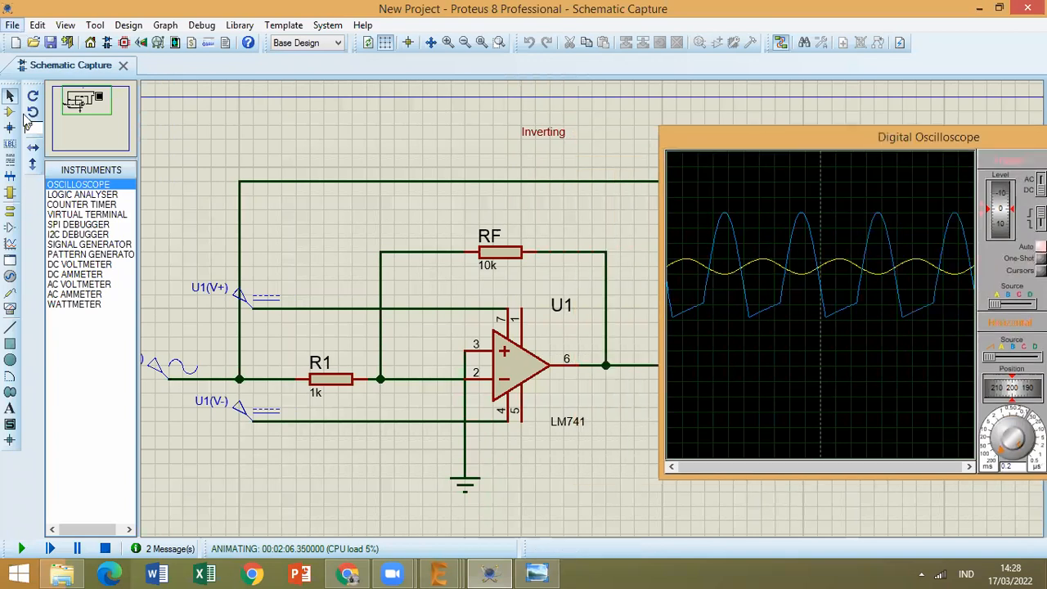
Start saving the project under a new name and browse to the Menggambar Teknik folder on drive D.
left_click(96, 145)
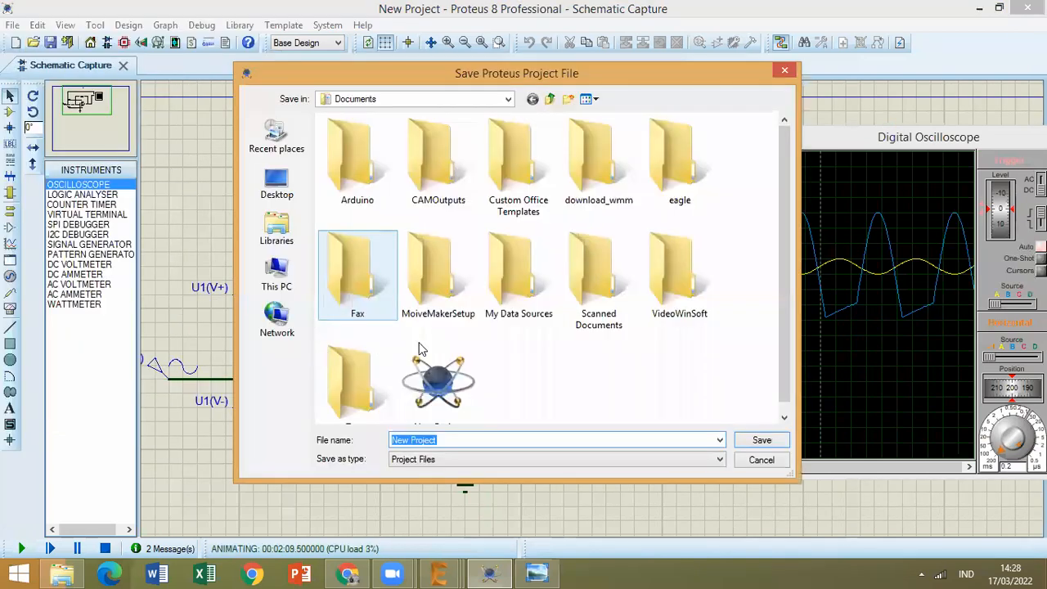
left_click(277, 278)
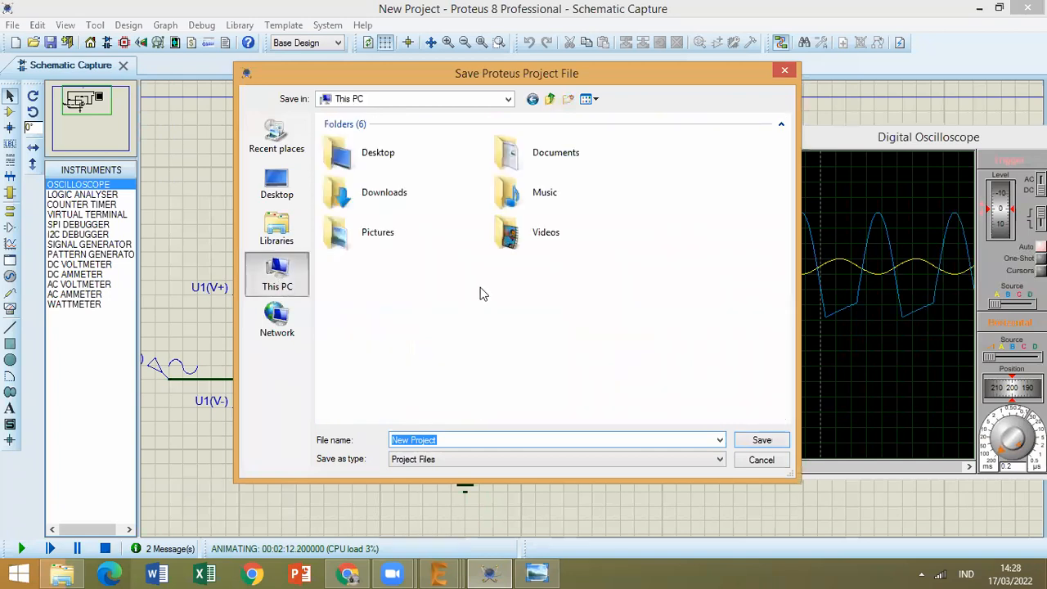
double_click(571, 291)
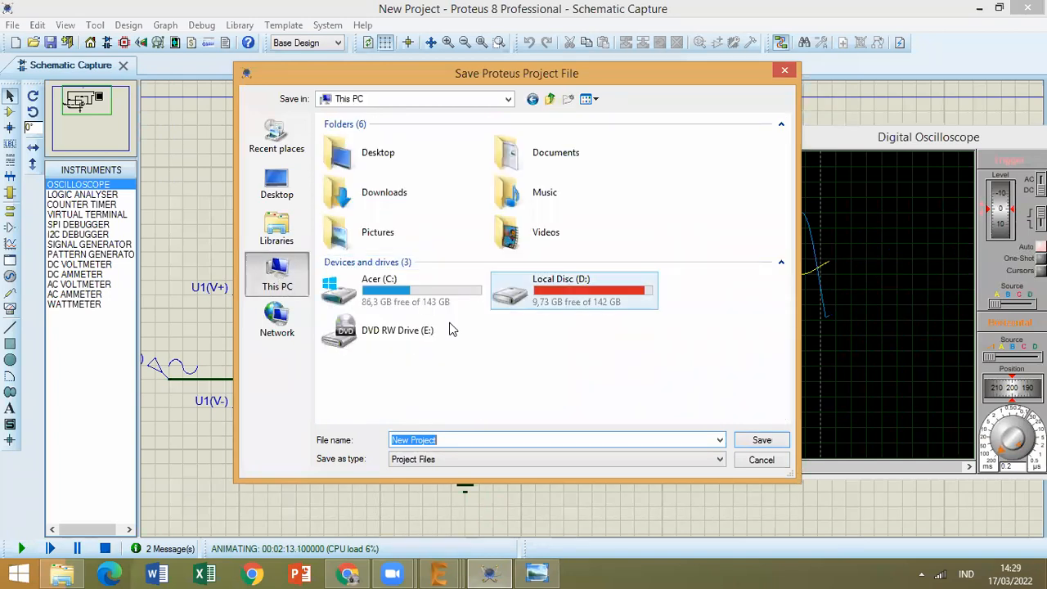
left_click(416, 417)
double_click(415, 417)
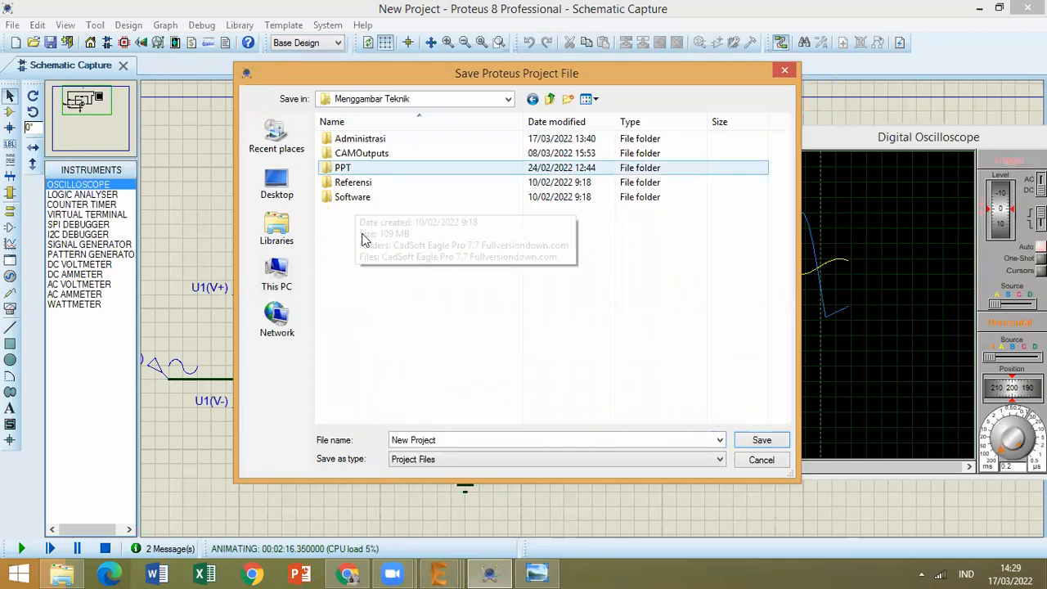
Create a folder named "Proteus" inside Menggambar Teknik and open it.
right_click(363, 236)
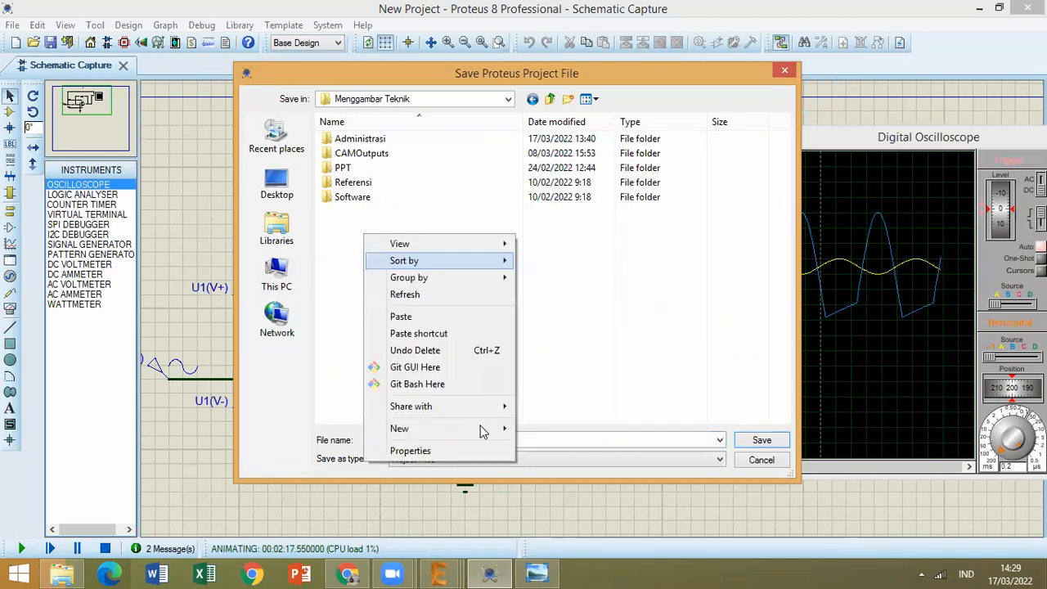
mouse_move(481, 428)
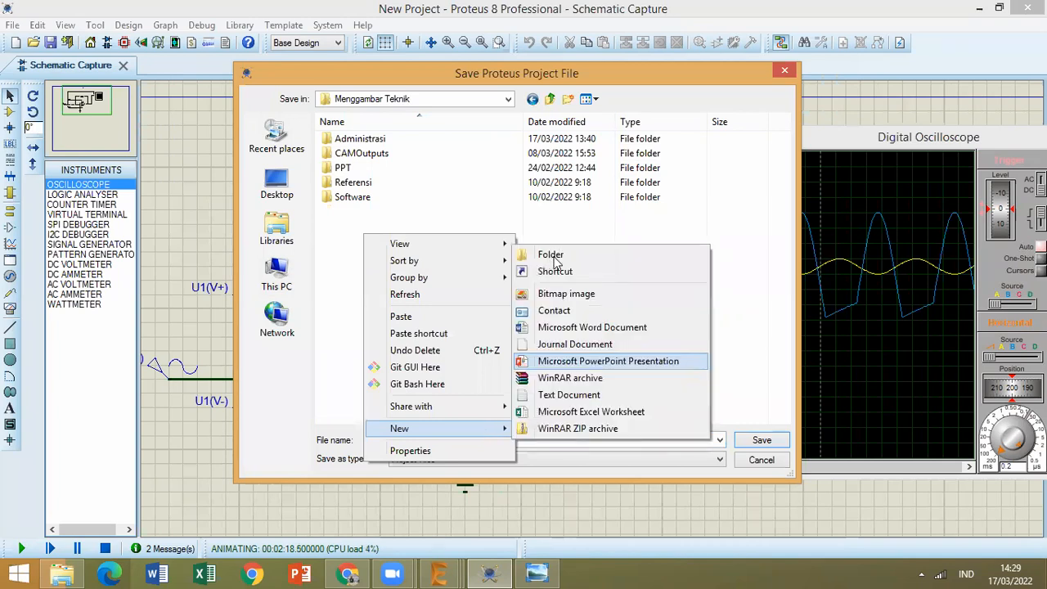
left_click(554, 257)
type("Proteus")
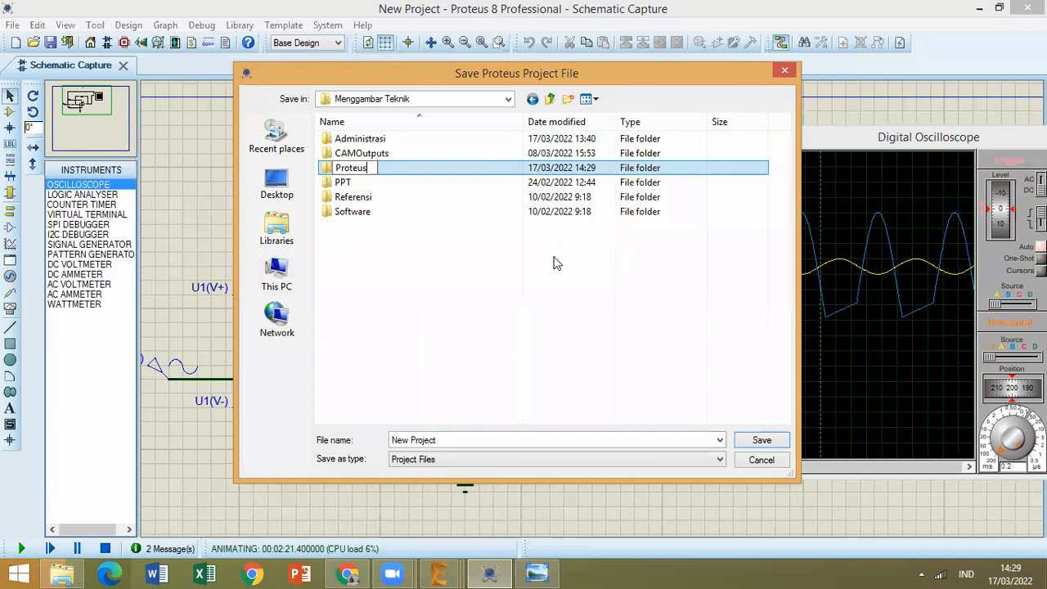
key("Return")
key("Return")
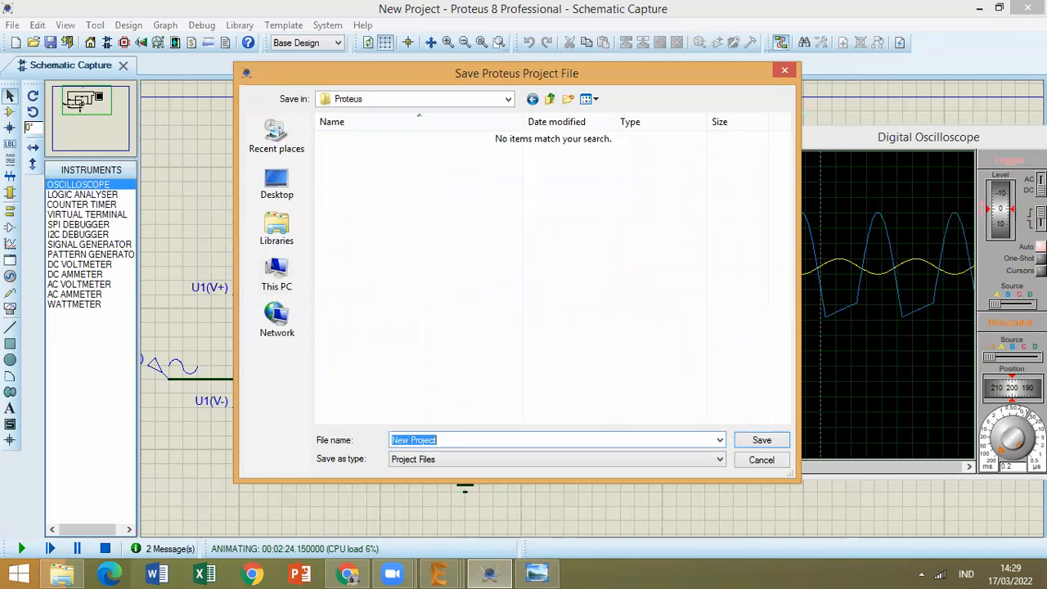
Name the project file "Op Amp Inverting" and save it in the Proteus folder.
type("op")
key("BackSpace")
key("BackSpace")
type("Op Amp Inverting")
key("Return")
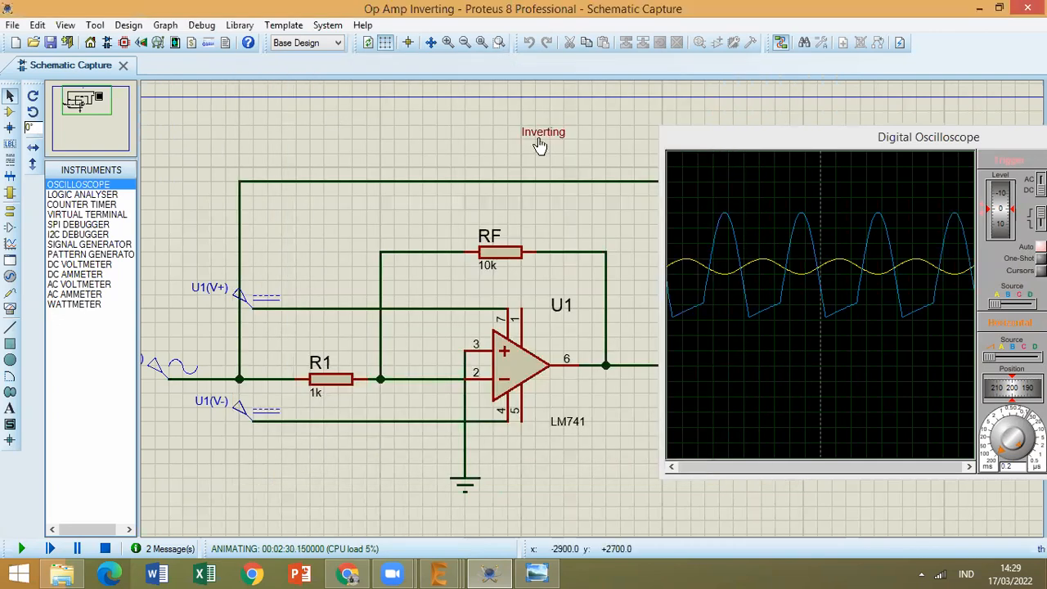
Stop the simulation and change the schematic's title text to "Non Inverting".
left_click(547, 139)
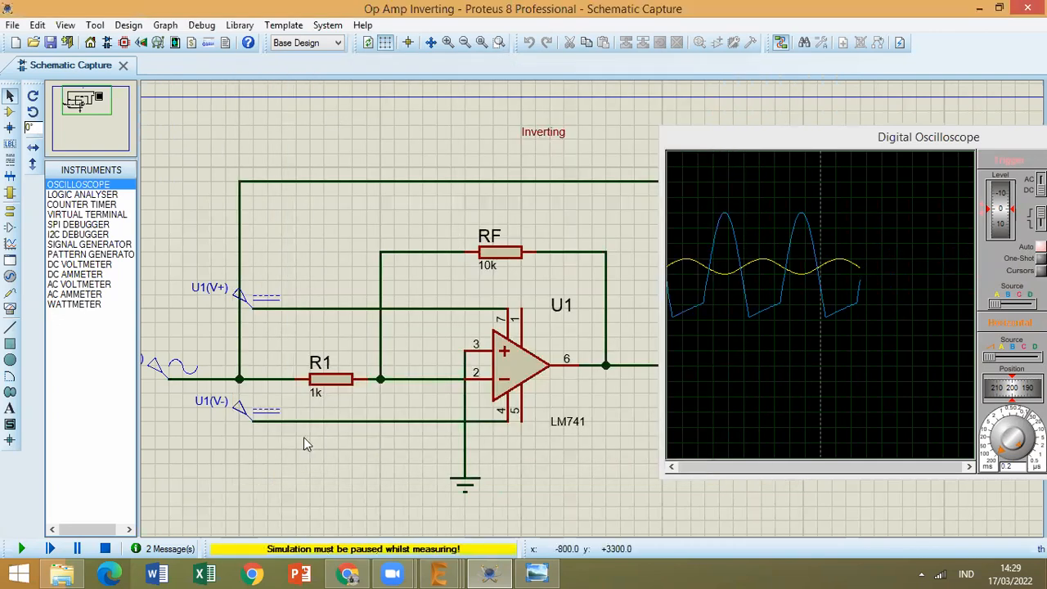
left_click(103, 551)
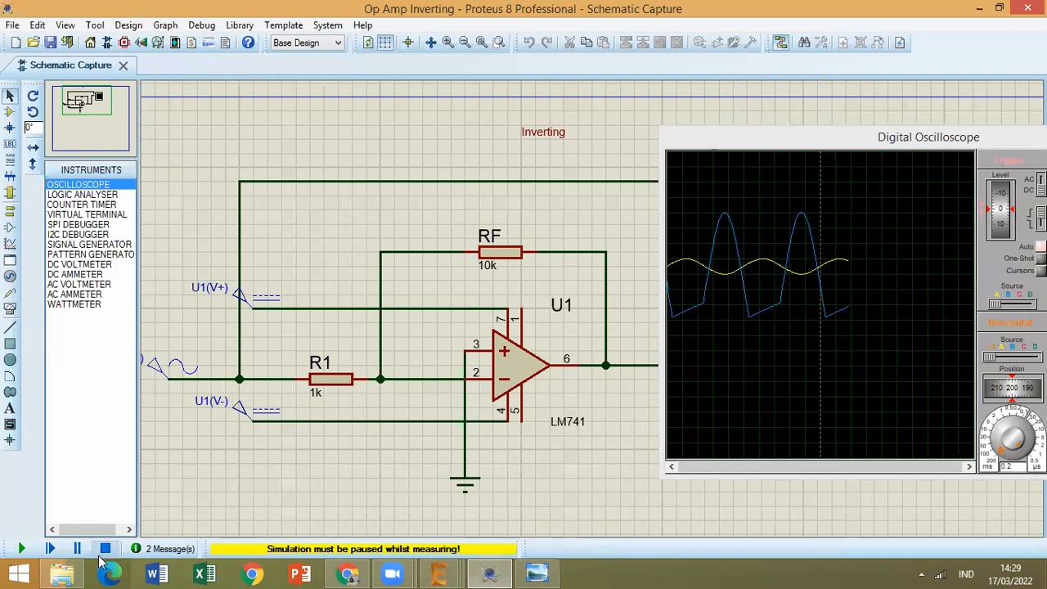
left_click(22, 550)
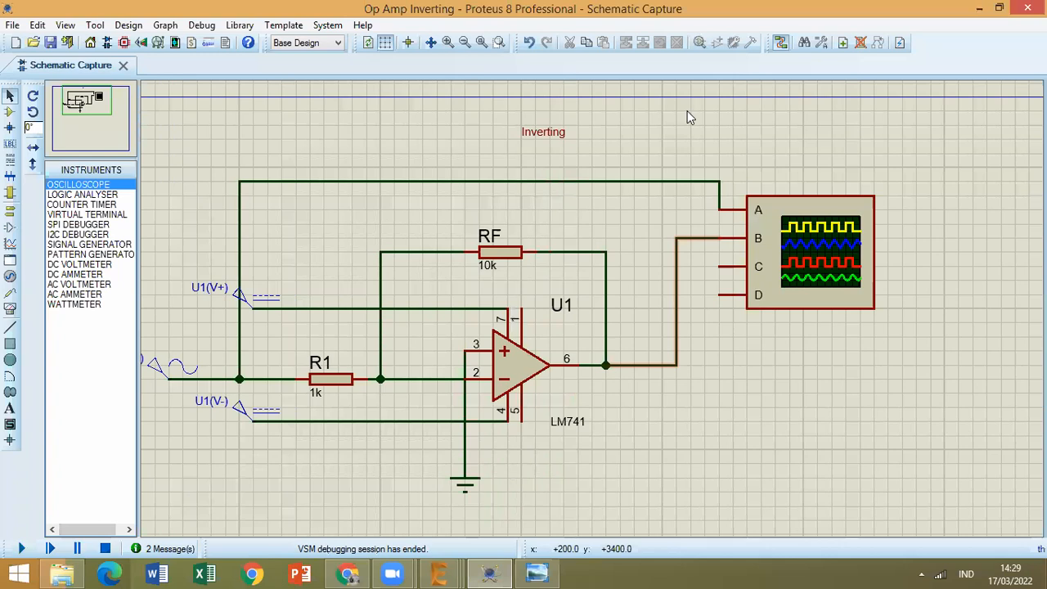
double_click(509, 158)
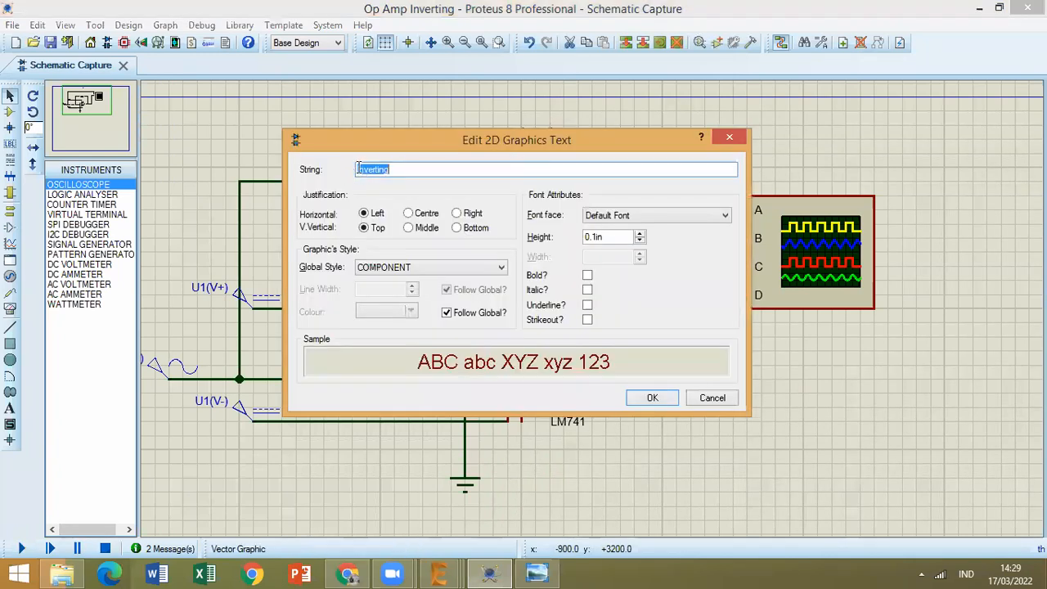
key("Home")
type("Non")
key("Return")
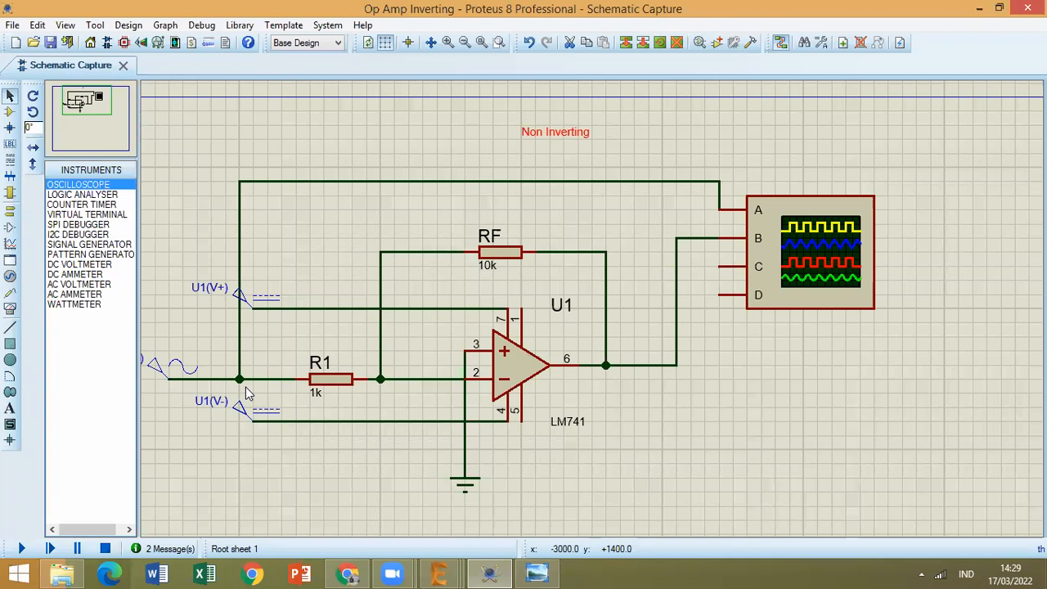
Delete the wire connecting the op-amp's pin 3 to ground.
right_click(464, 400)
right_click(465, 400)
right_click(461, 398)
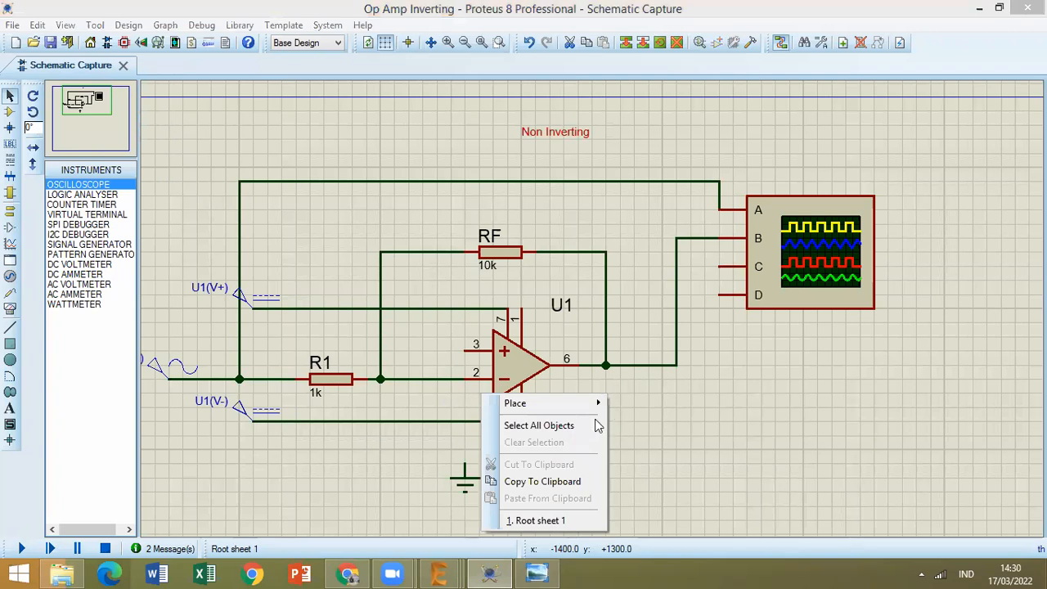
left_click(465, 407)
key("ctrl+z")
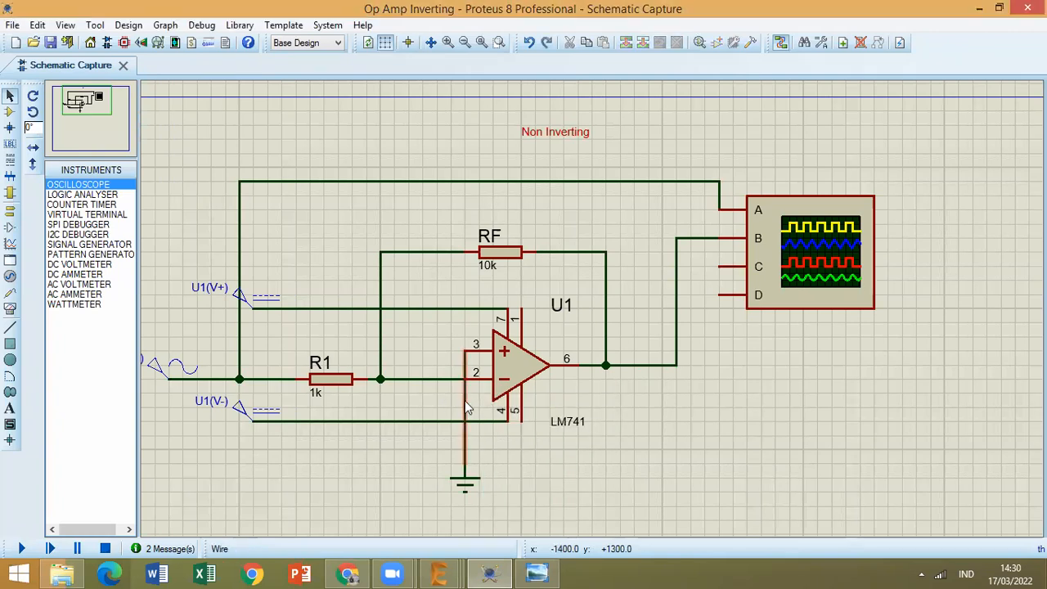
right_click(526, 242)
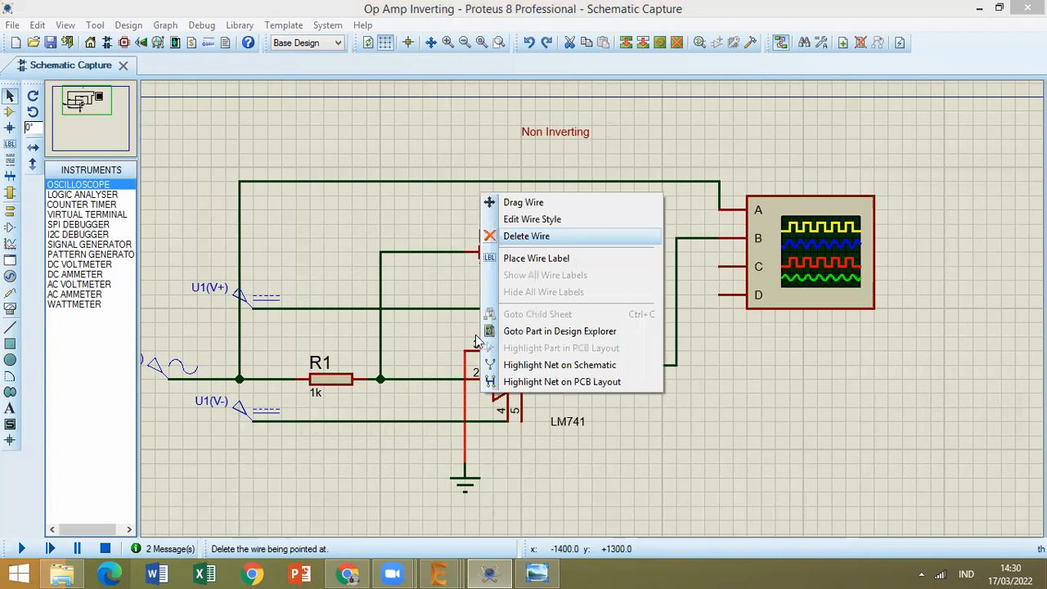
left_click(528, 243)
Delete the input wire to oscilloscope channel A and the wire between the sine generator and R1.
left_click(236, 239)
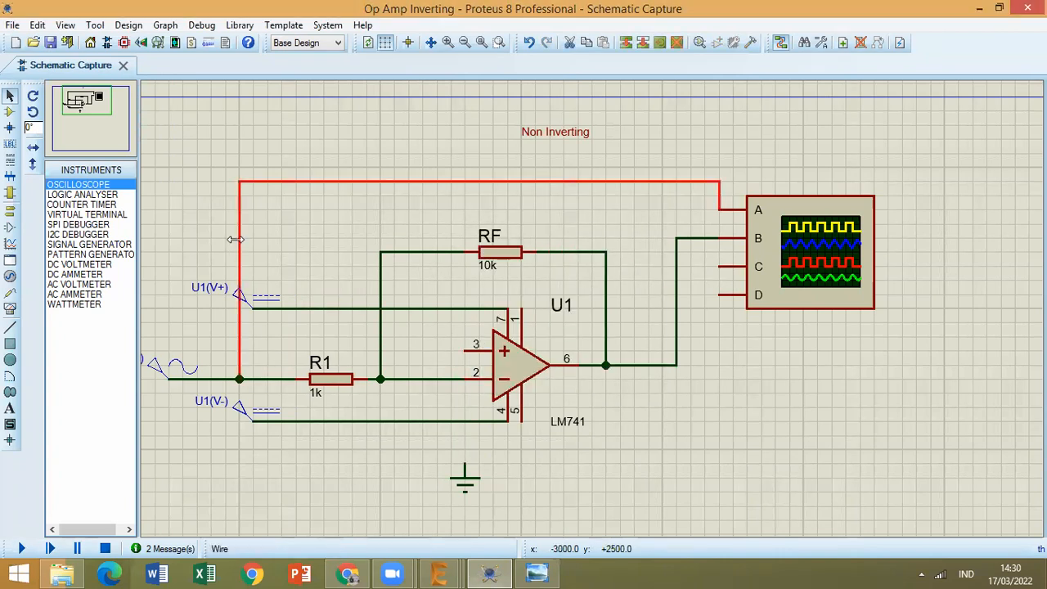
right_click(272, 275)
left_click(298, 275)
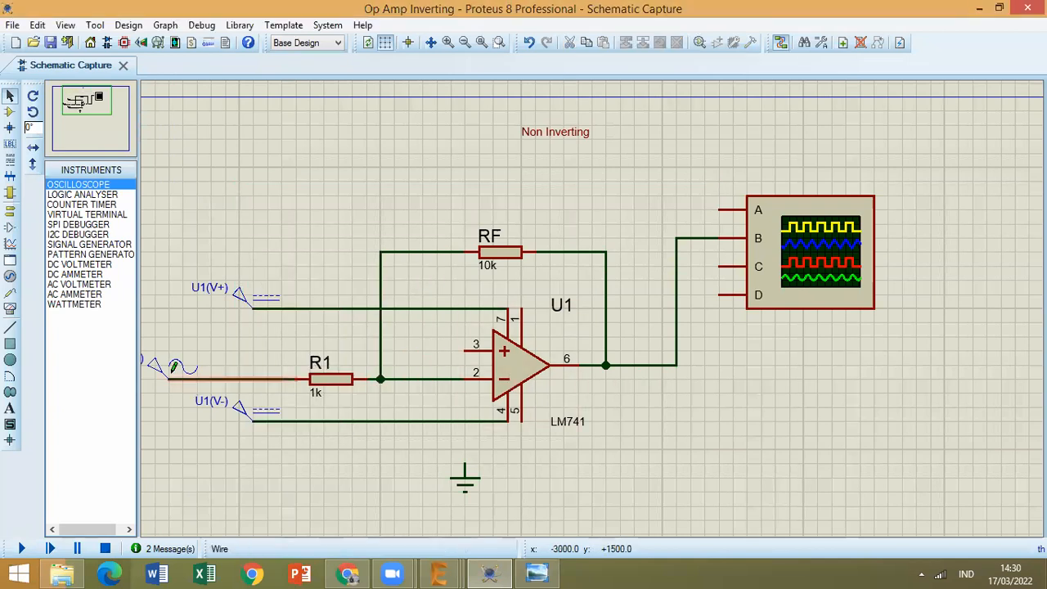
right_click(233, 376)
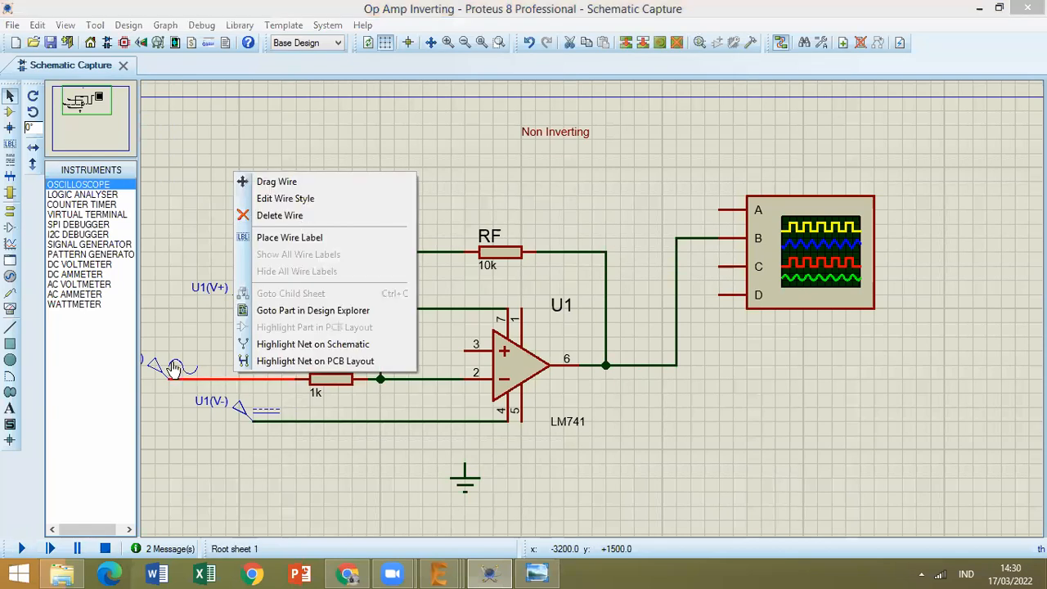
left_click(171, 361)
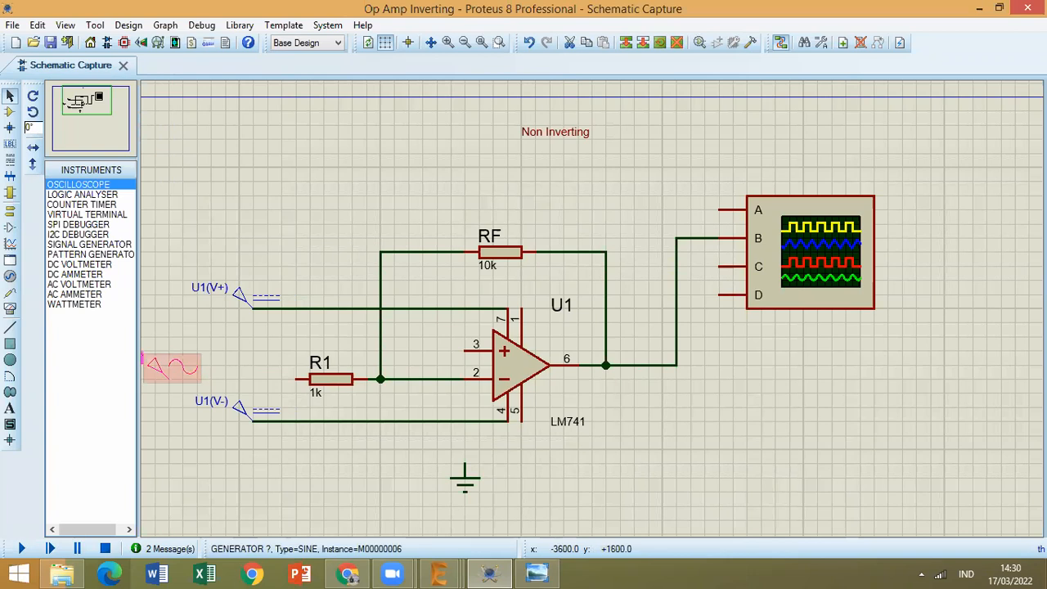
Move the sine generator up level with the op-amp's pin 3 and wire it to that pin.
left_click_drag(160, 367, 160, 339)
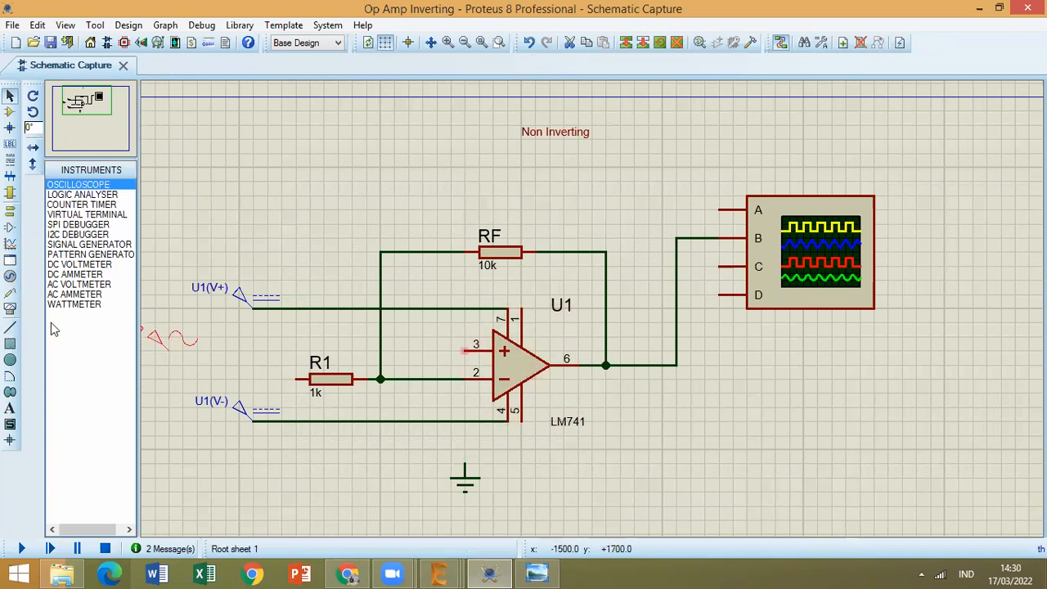
left_click(9, 326)
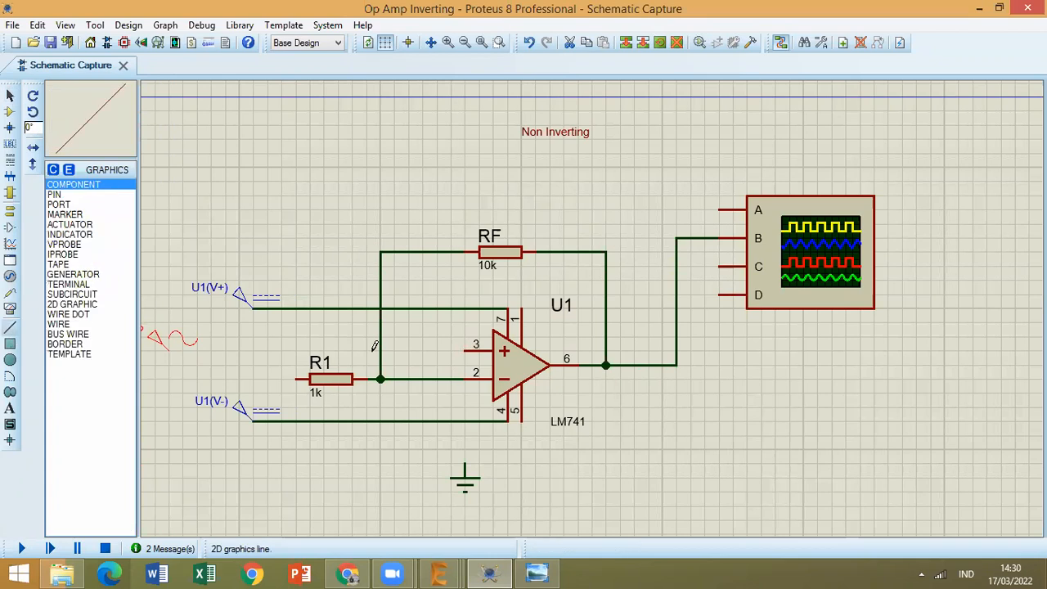
left_click(169, 351)
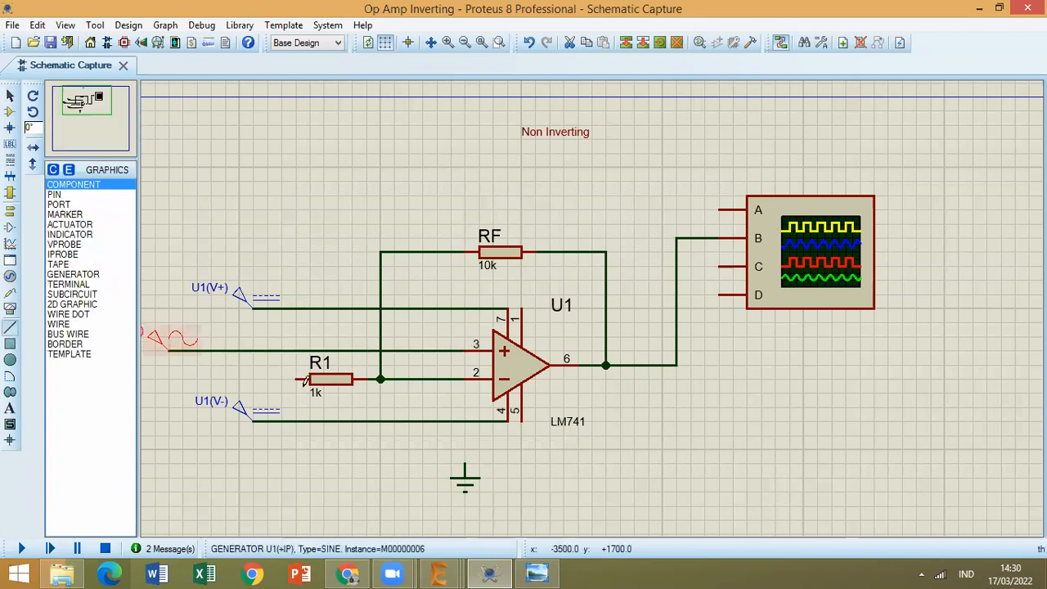
Wire R1's free end to the ground symbol and oscilloscope channel A to the sine generator's wire.
left_click(297, 379)
left_click(295, 421)
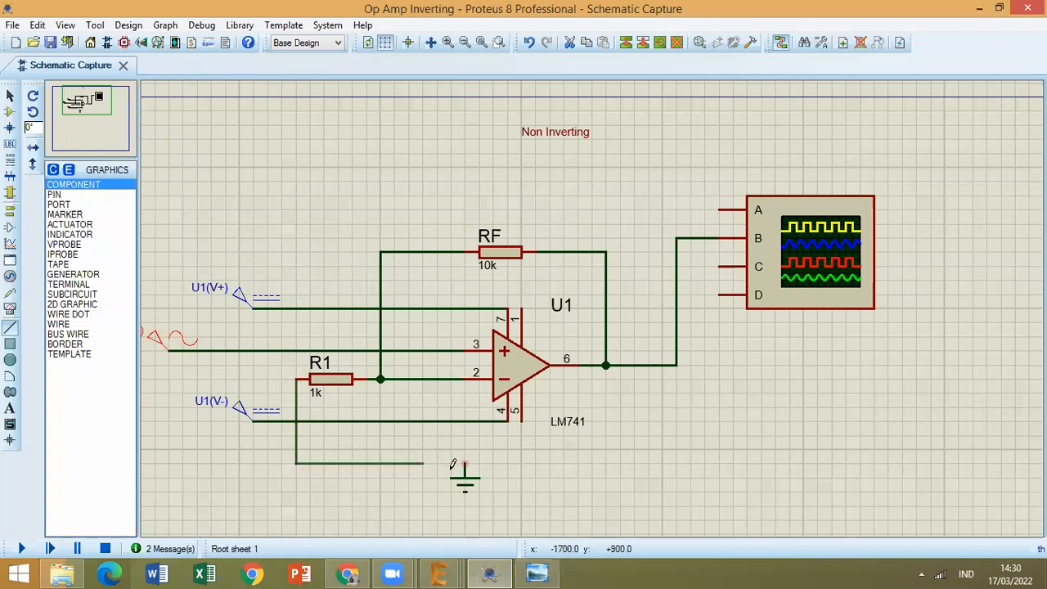
left_click(464, 460)
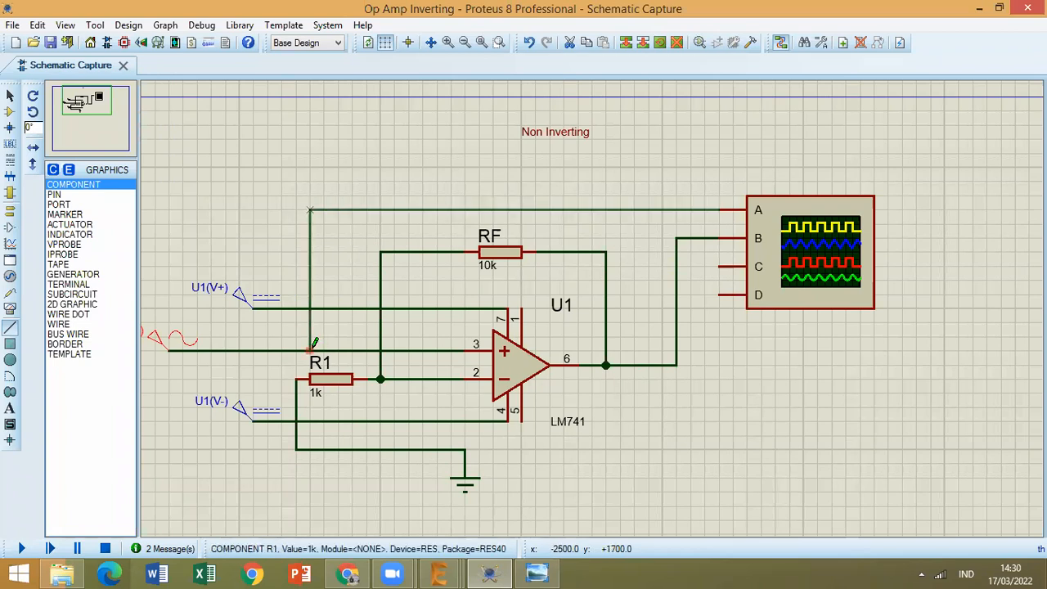
left_click(310, 350)
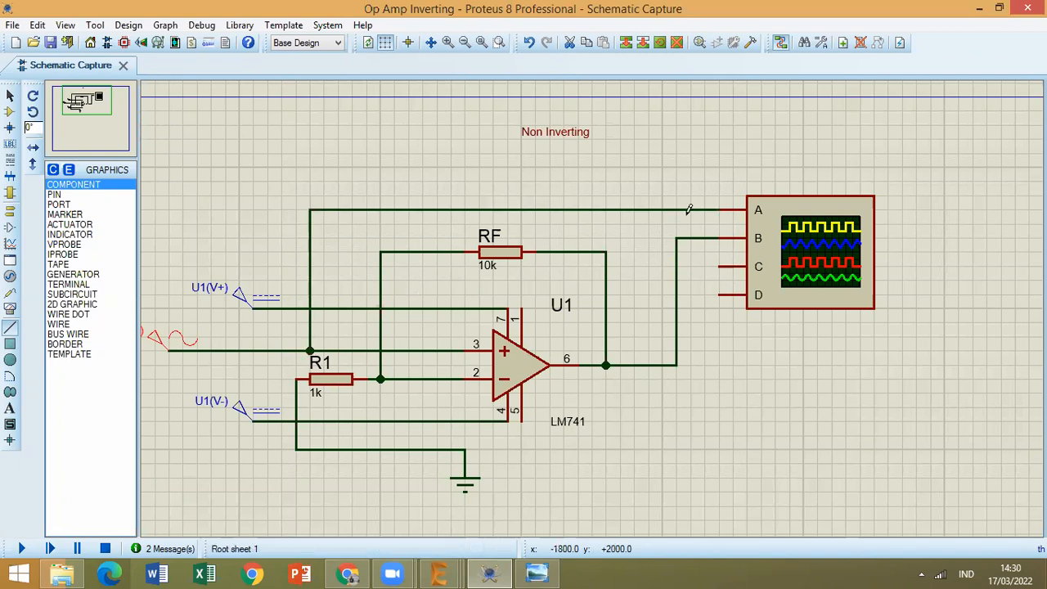
Run the simulation, reposition the oscilloscope window to view the input and output waveforms, and close it.
left_click(21, 548)
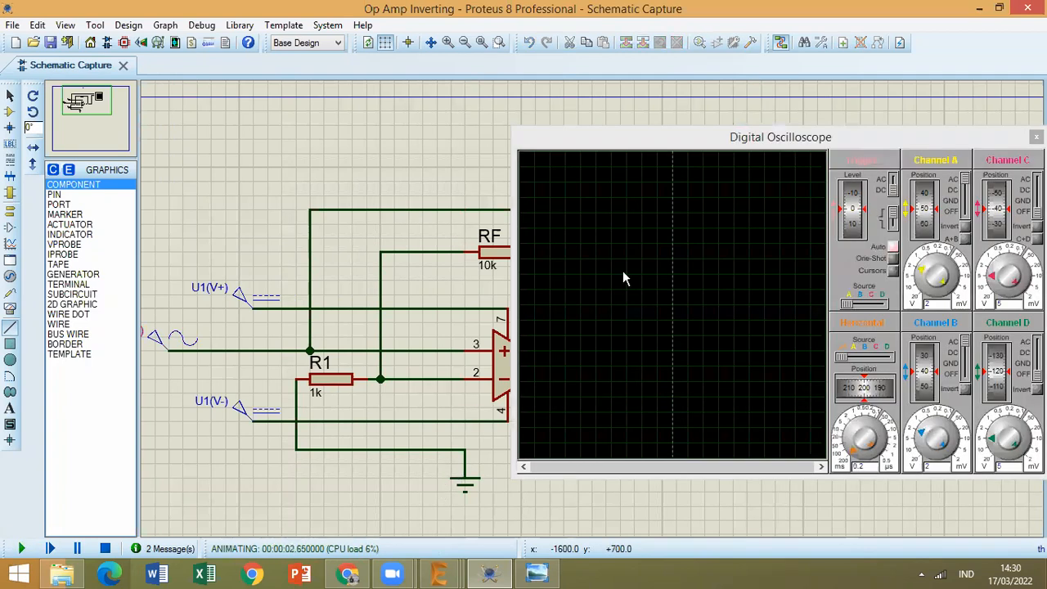
left_click(768, 139)
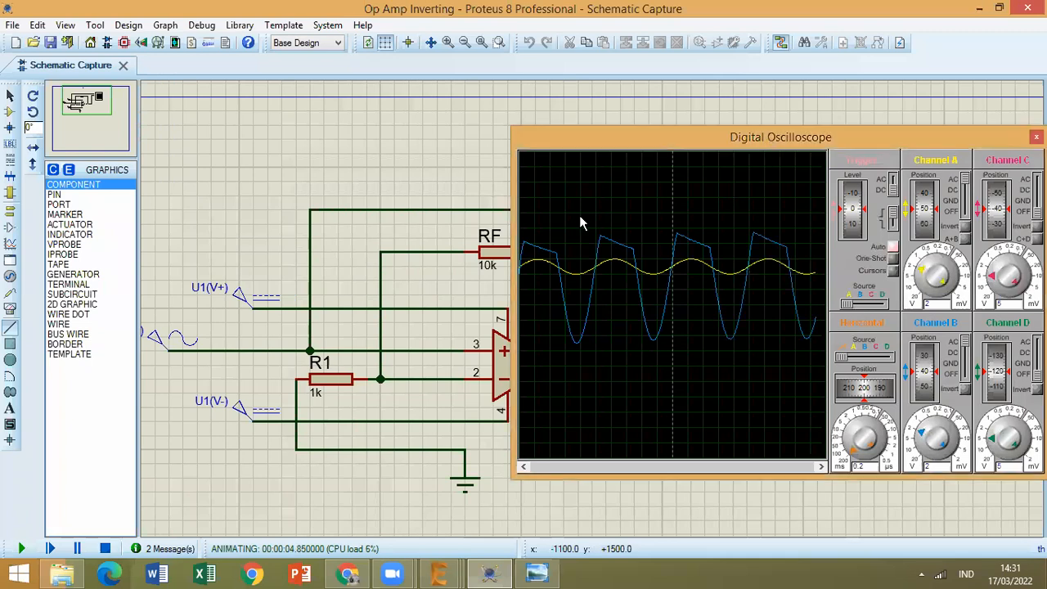
left_click_drag(768, 139, 626, 122)
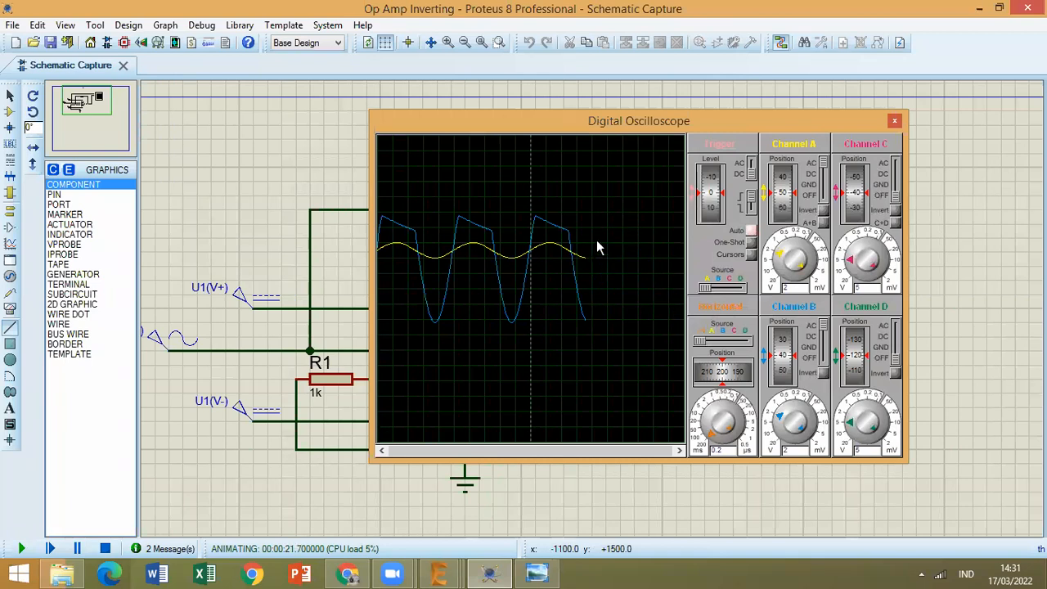
left_click_drag(845, 123, 716, 131)
left_click(765, 129)
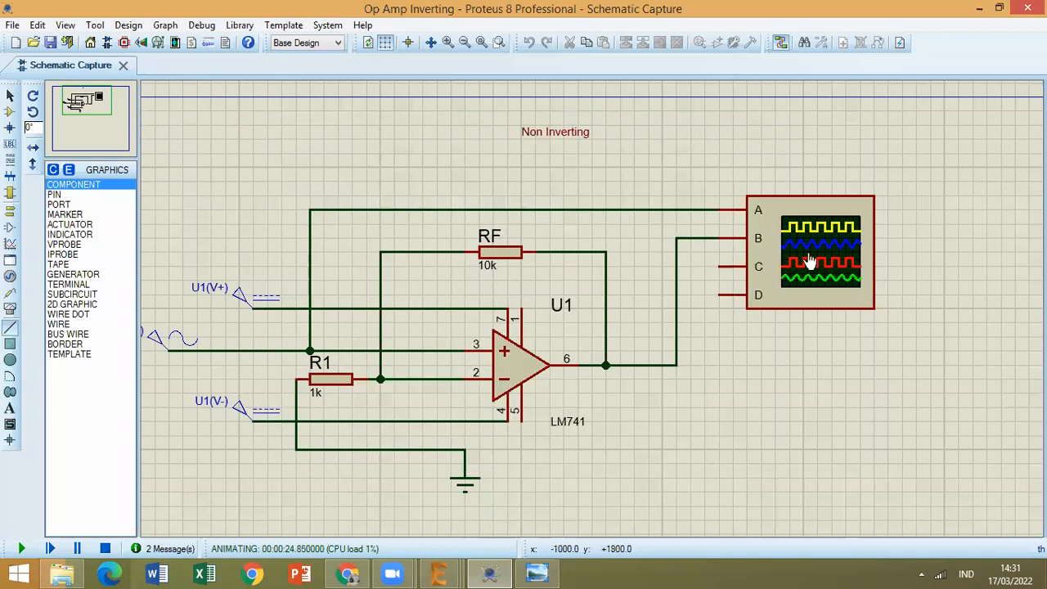
Restart the simulation of the non-inverting circuit and stop it again.
left_click(161, 343)
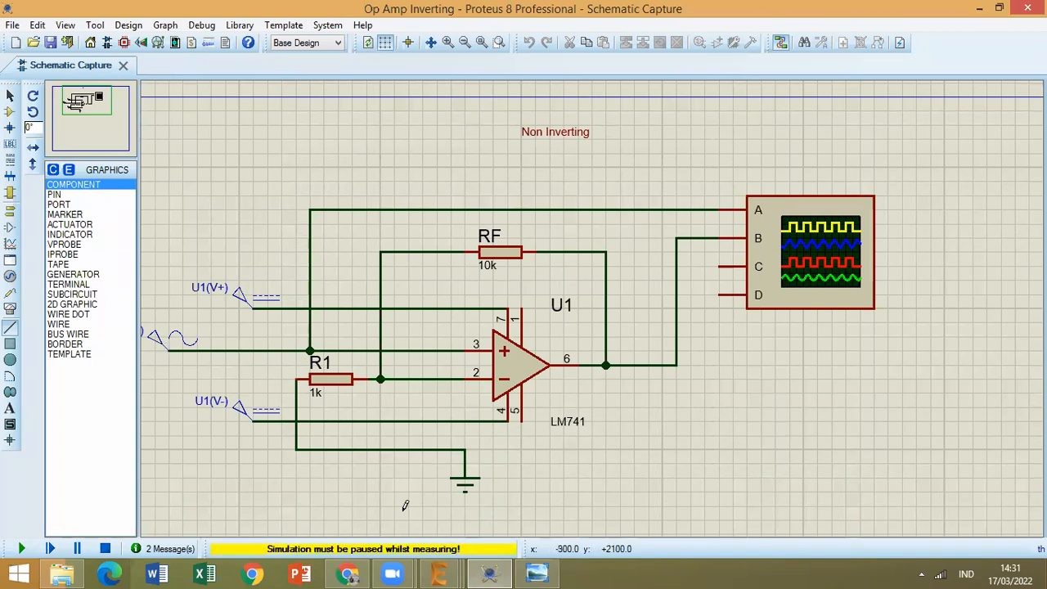
left_click(505, 571)
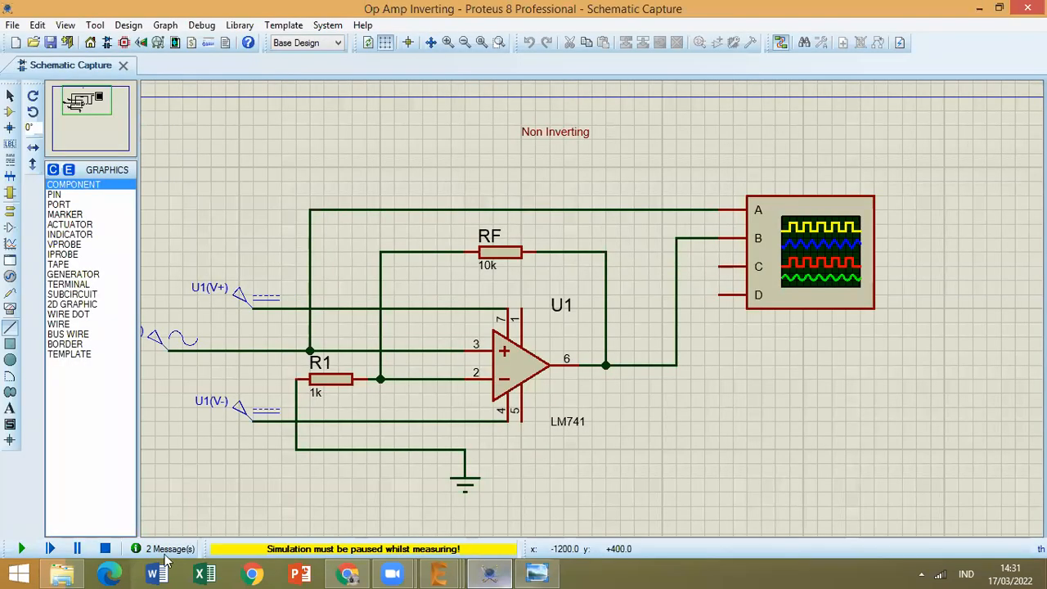
left_click(105, 548)
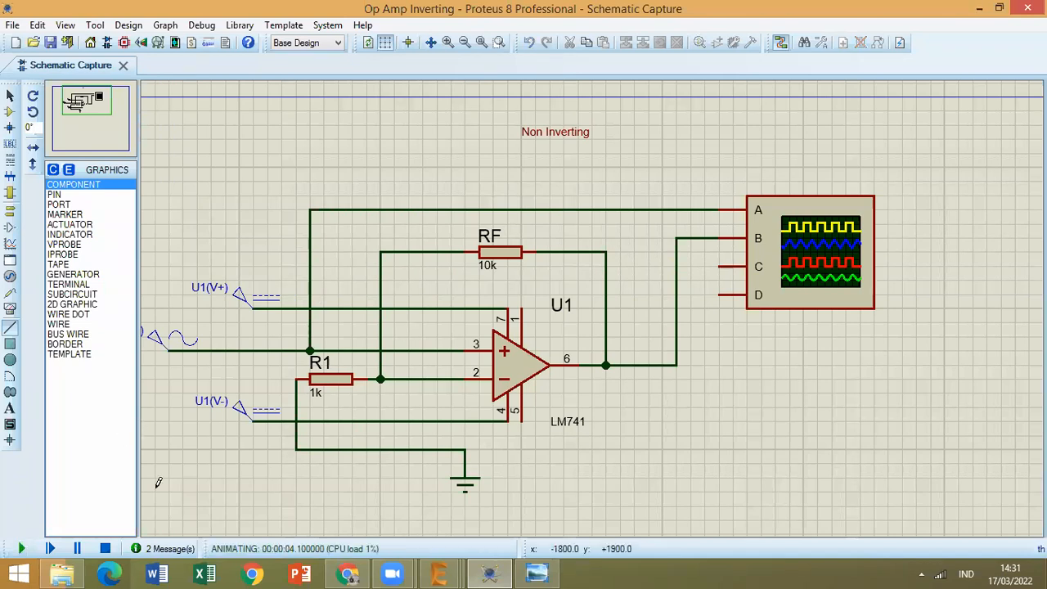
left_click(105, 548)
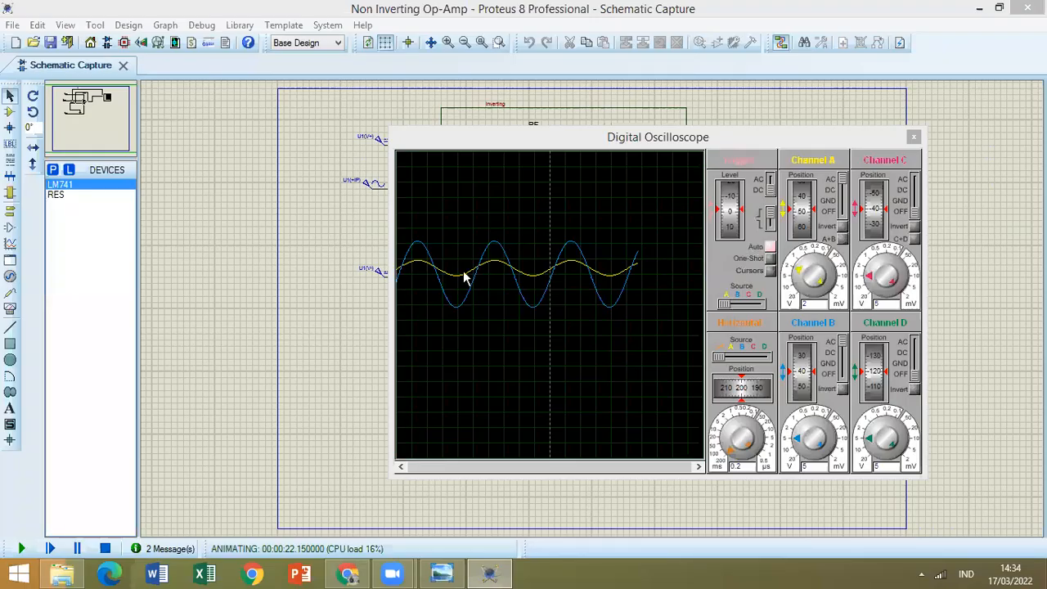
Move the oscilloscope window in the Non Inverting Op-Amp project so it uncovers the oscilloscope symbol.
left_click(561, 136)
left_click_drag(562, 137, 316, 89)
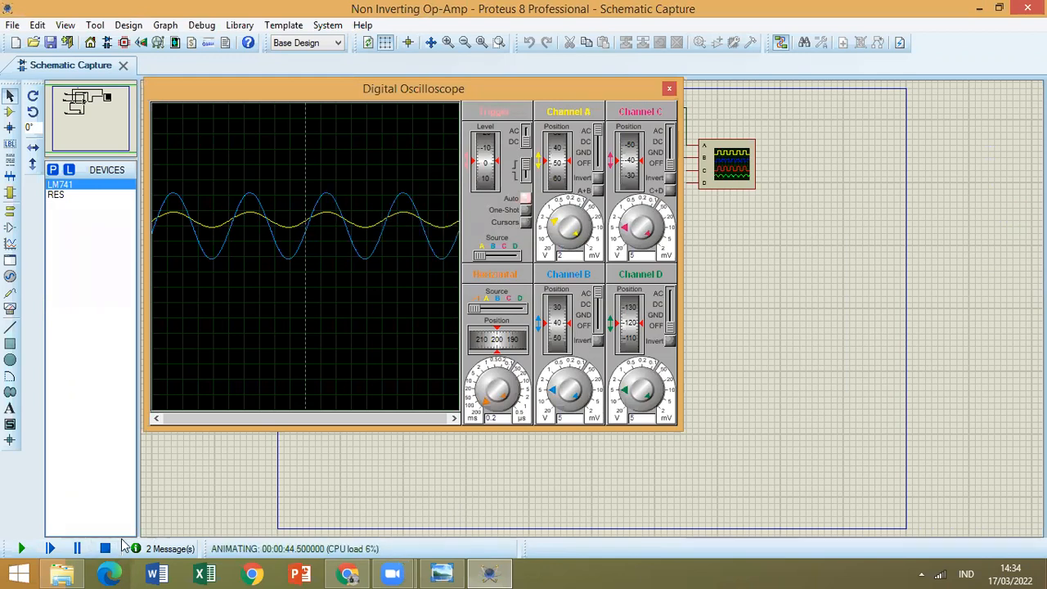
Switch to File Explorer, go to the Menggambar Teknik folder and open the "Rangkaian Lampu Berkedip 555" image.
left_click(62, 571)
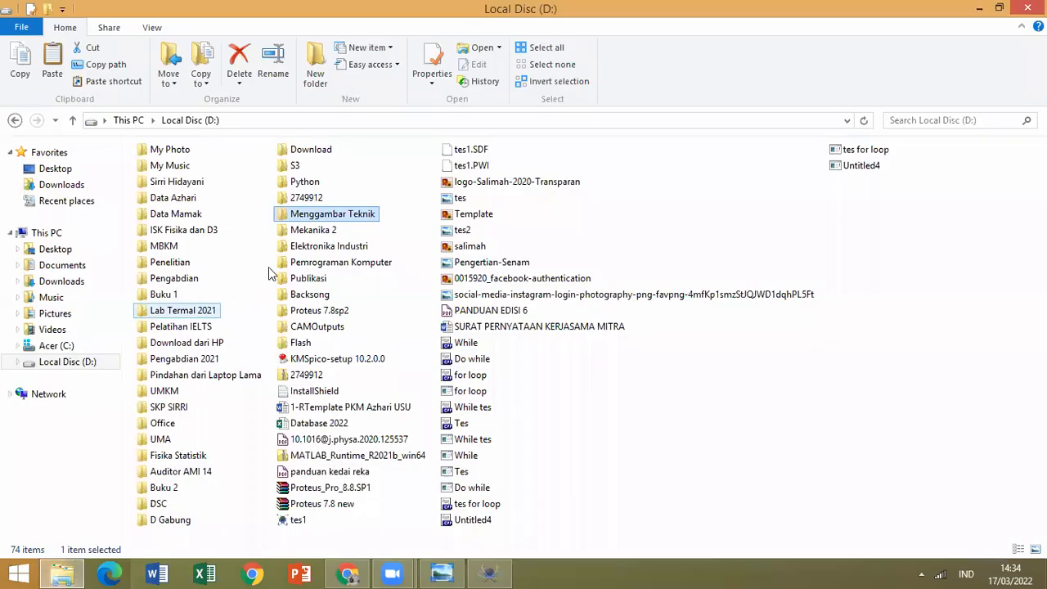
double_click(333, 215)
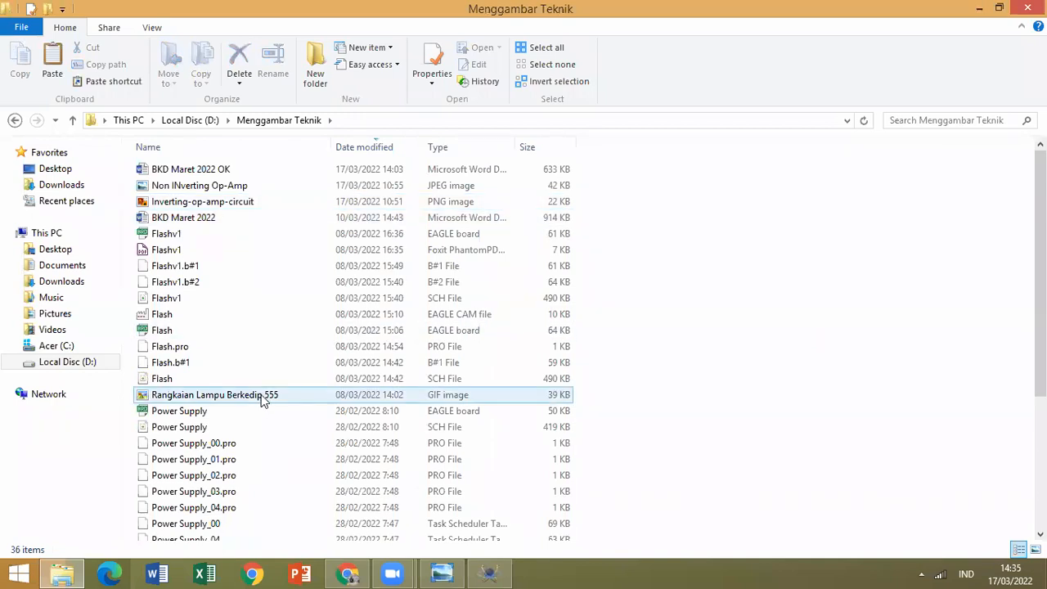
left_click(262, 398)
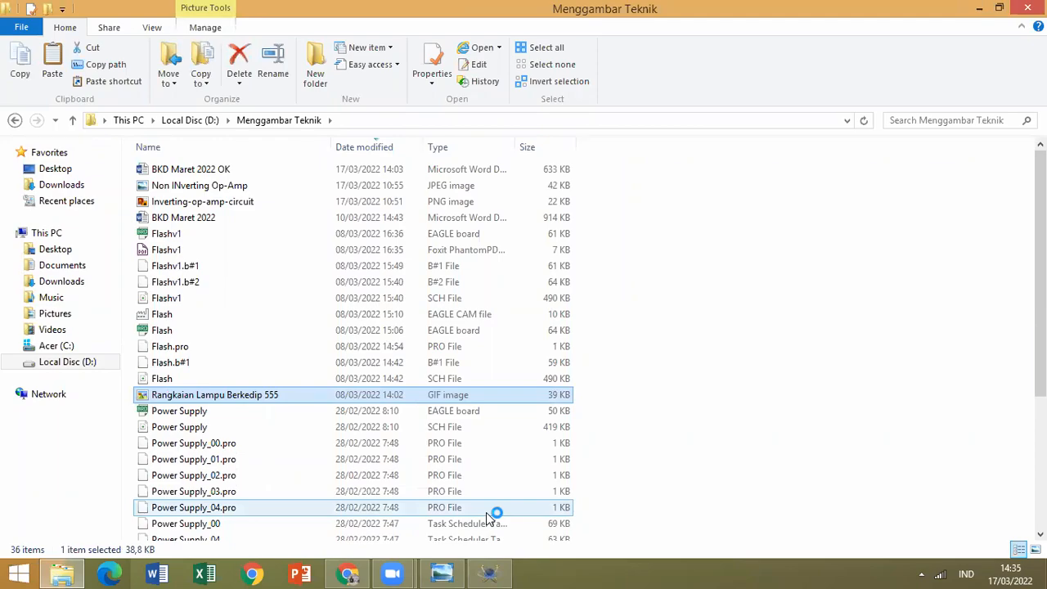
Switch to Proteus and create a new project with a schematic from the DEFAULT template and no firmware project.
left_click(490, 573)
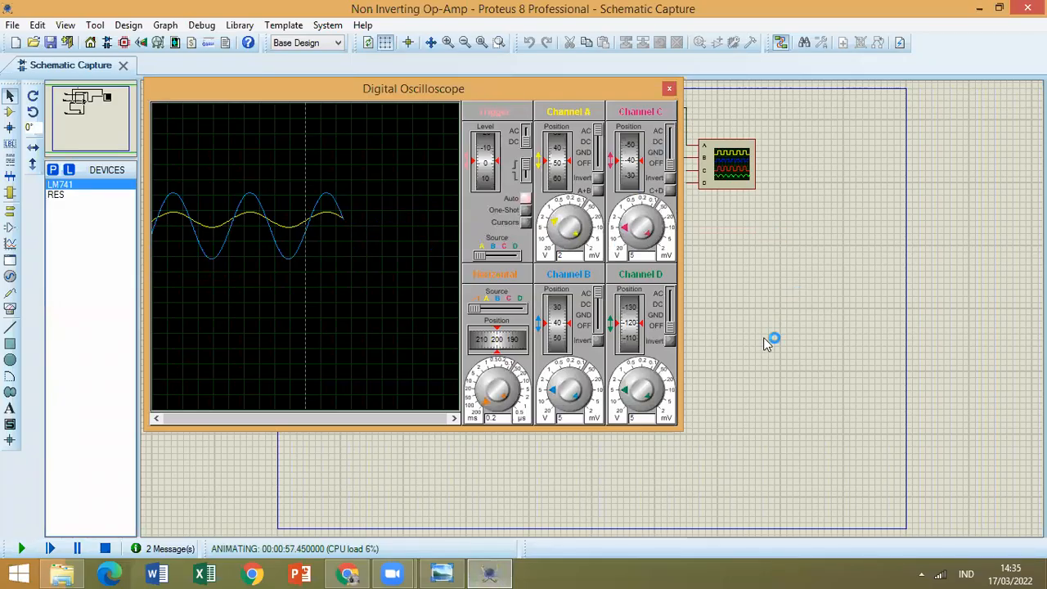
left_click(12, 24)
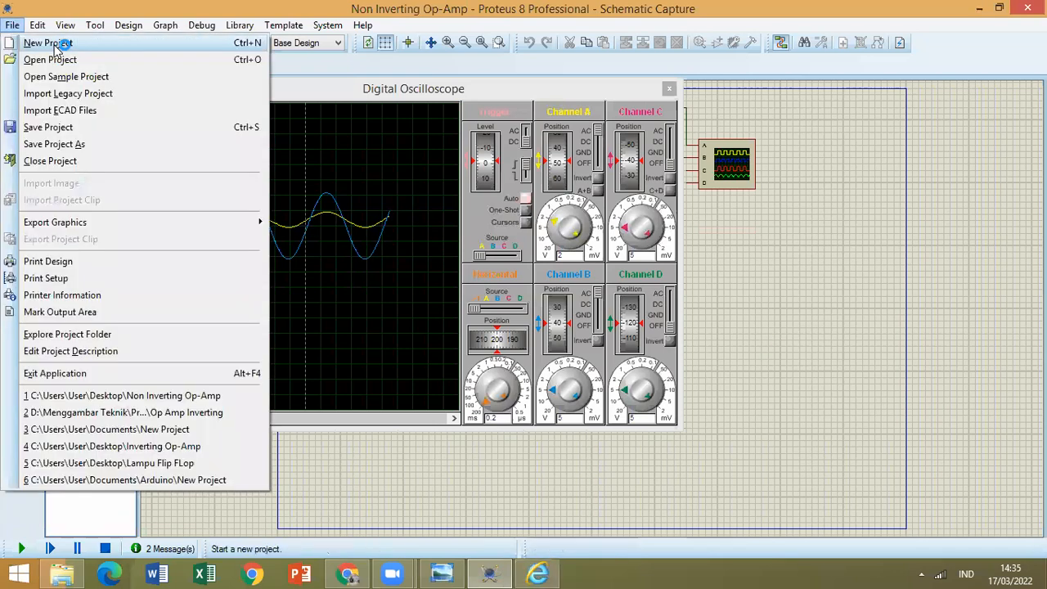
left_click(221, 160)
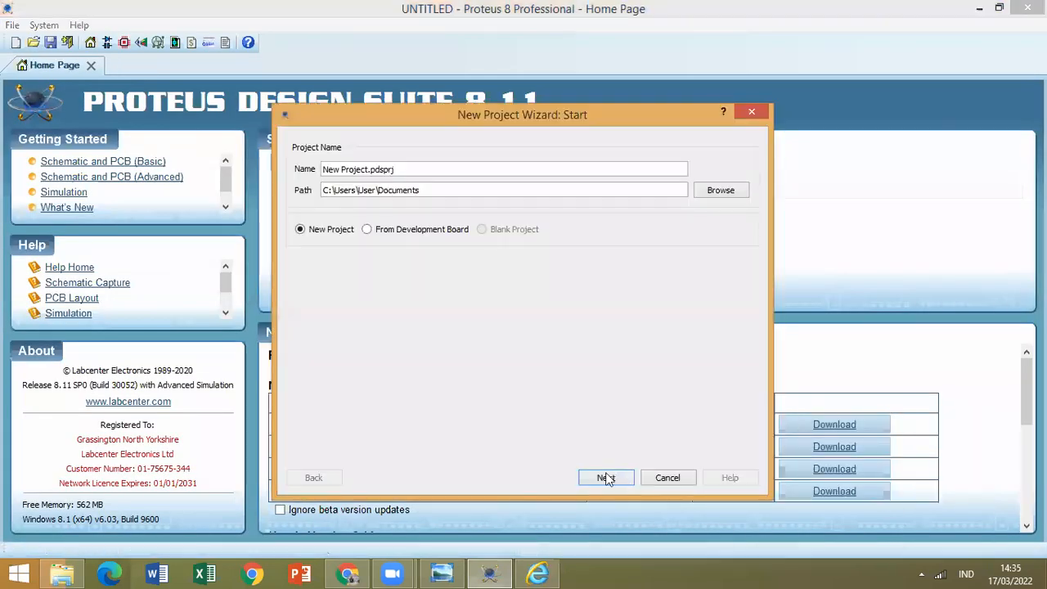
left_click(606, 479)
left_click(606, 479)
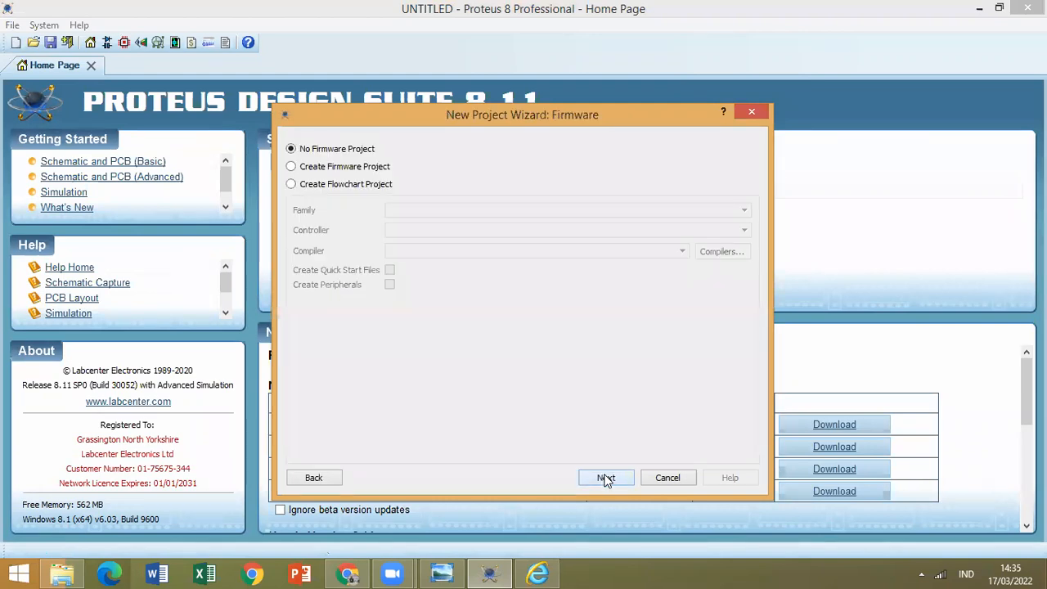
left_click(607, 478)
left_click(606, 478)
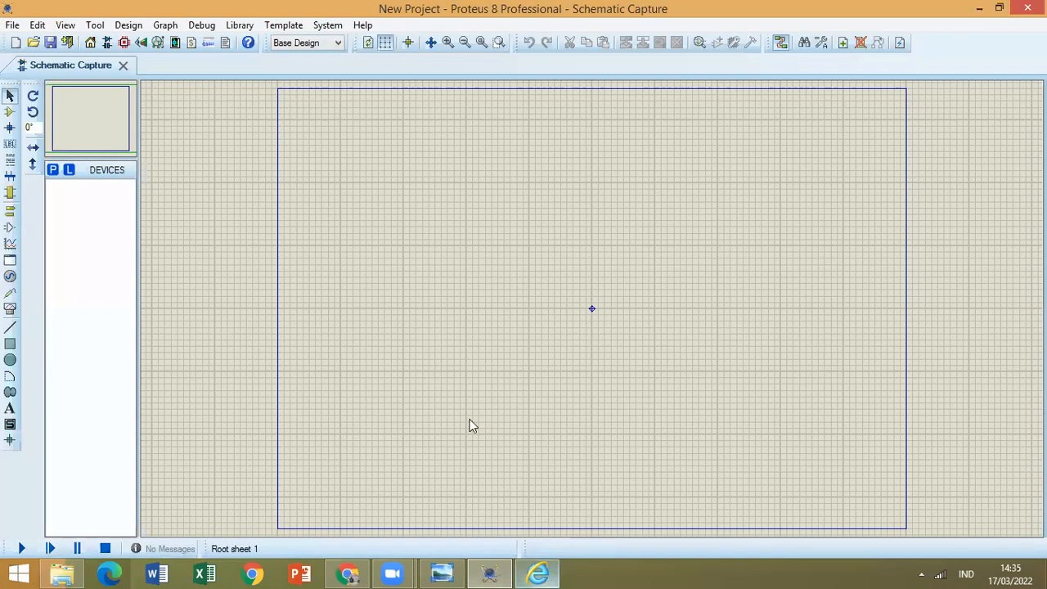
Switch to Internet Explorer, restore the 555 circuit image to a smaller window and move it clear of the device list.
left_click(537, 573)
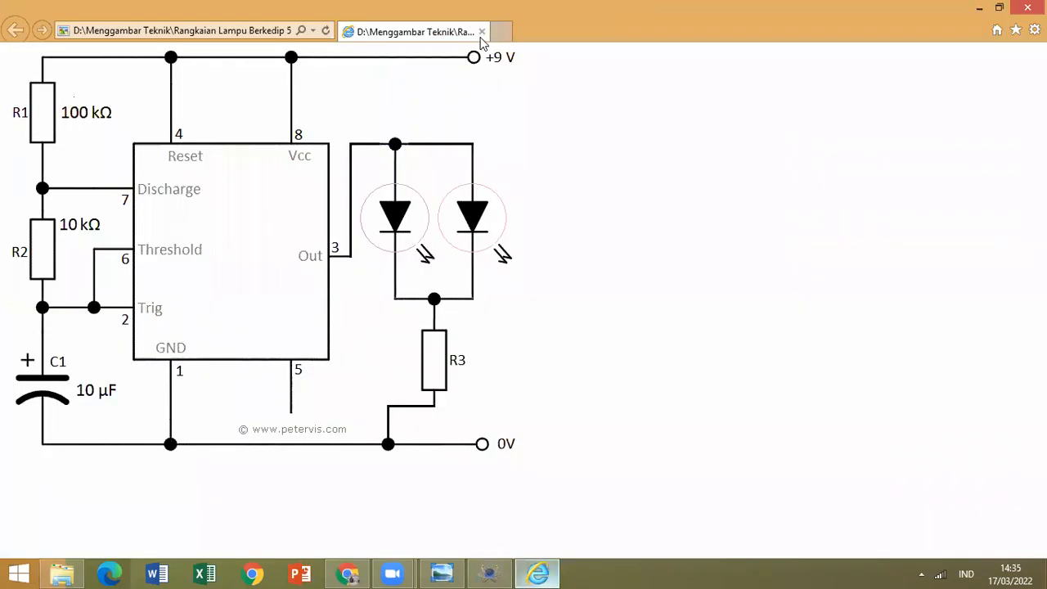
left_click(1000, 8)
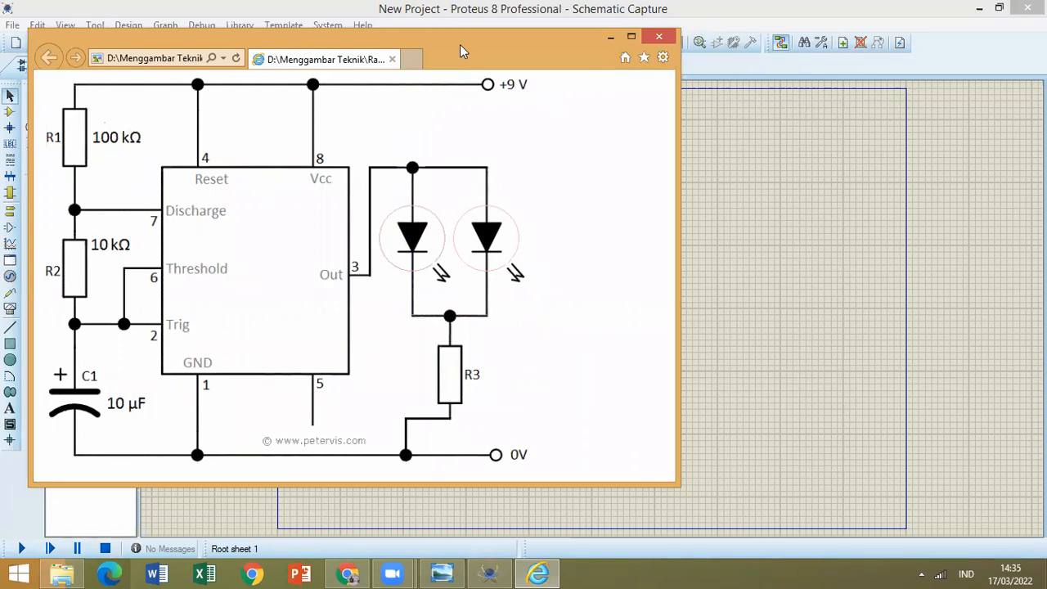
left_click_drag(459, 44, 875, 72)
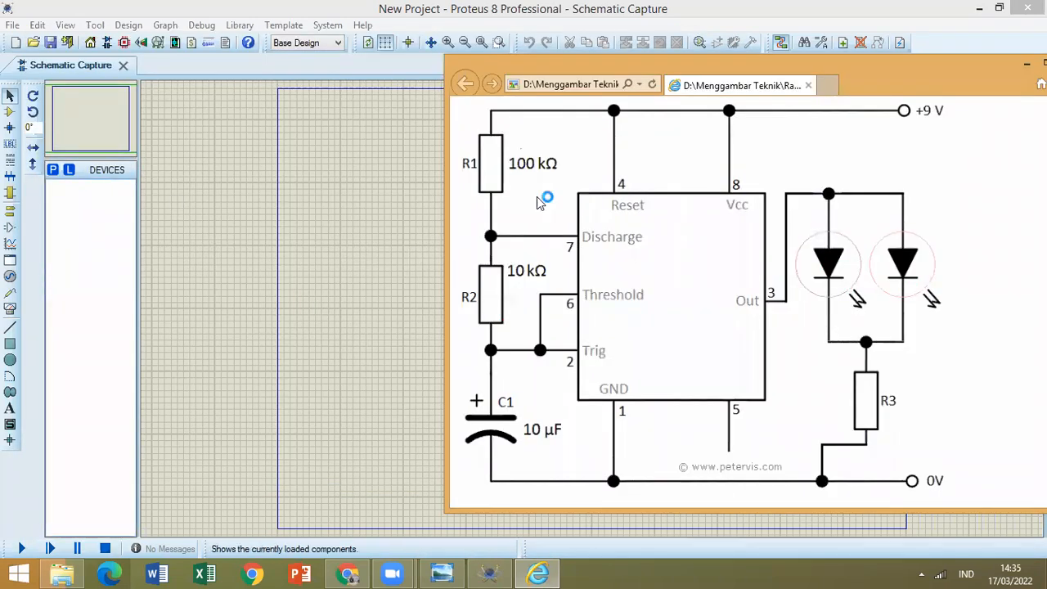
Search the device library for ne555 and add the NE555 timer to the project's devices.
left_click(52, 171)
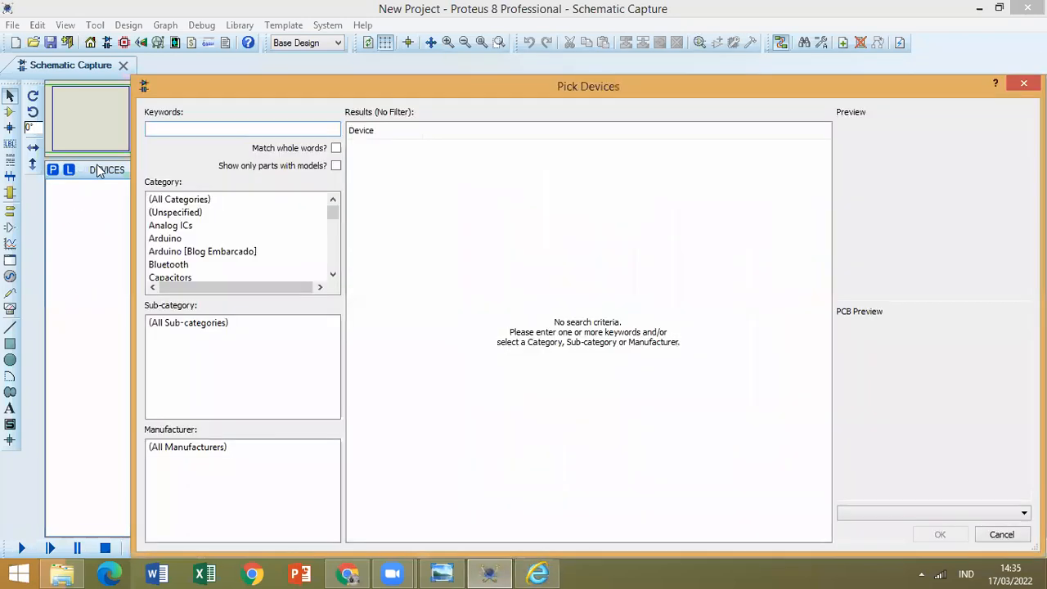
type("ne555")
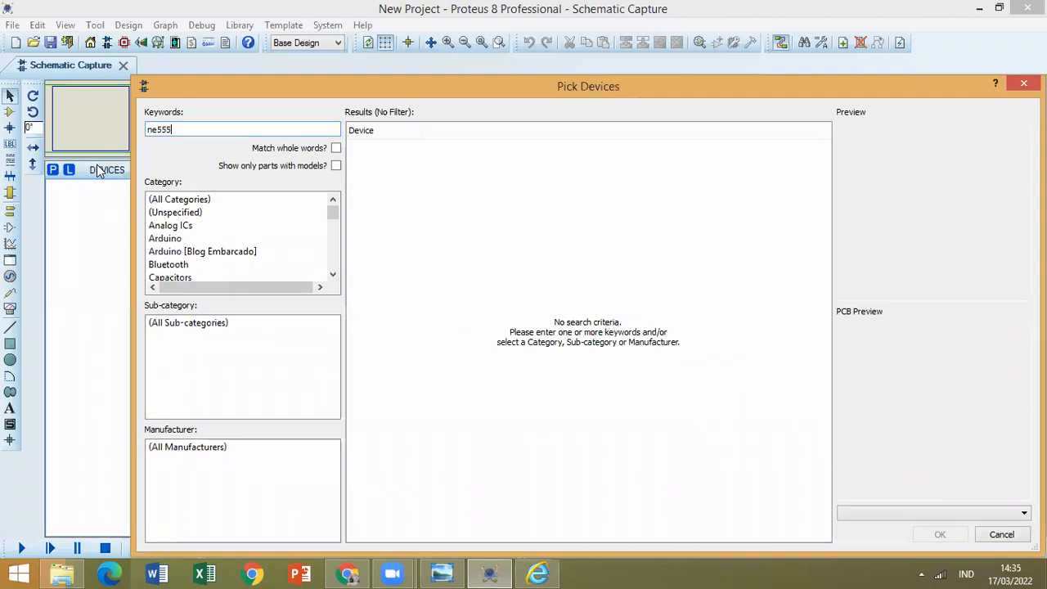
double_click(417, 149)
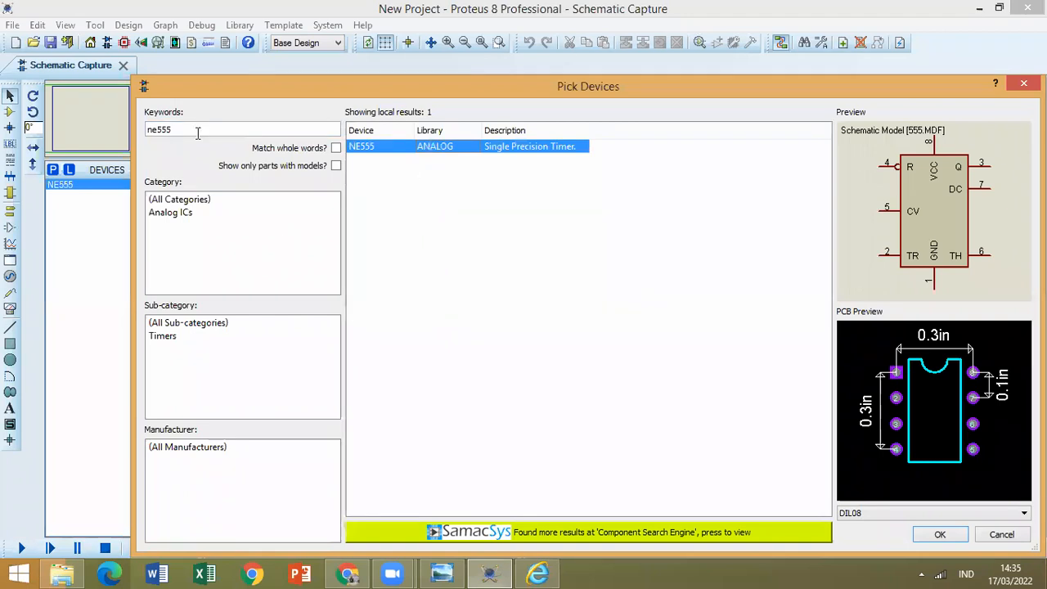
Search the device library for res and add the generic resistor RES to the project's devices.
left_click_drag(173, 130, 124, 131)
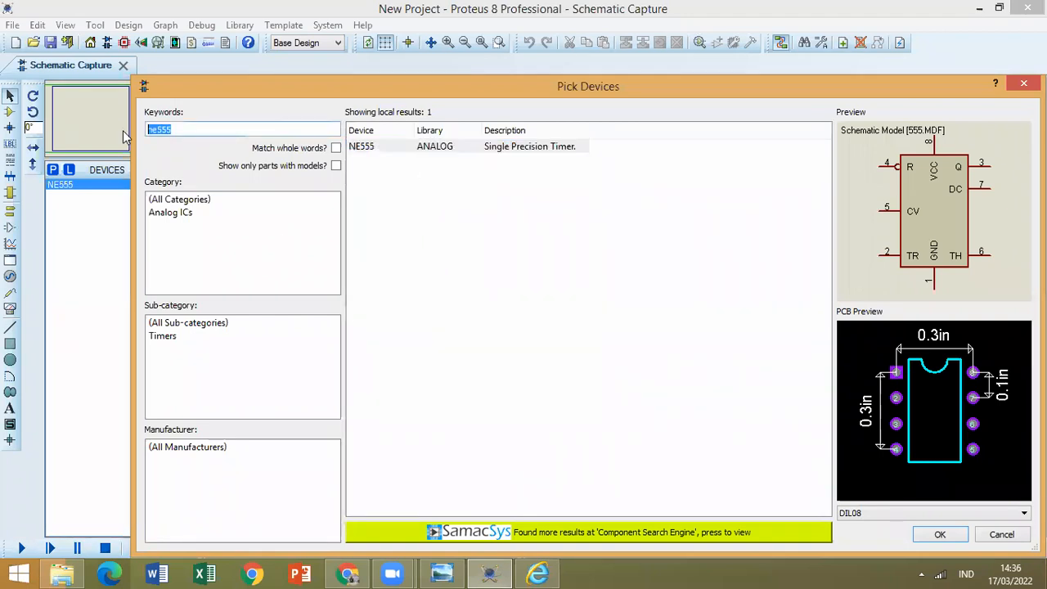
type("res")
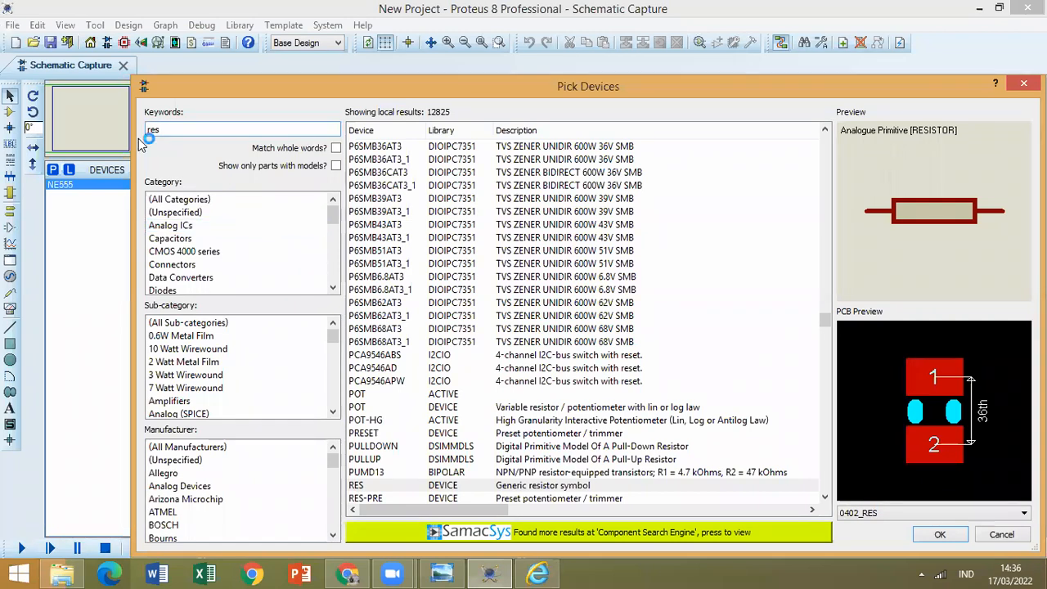
scroll(548, 449, "down", 3)
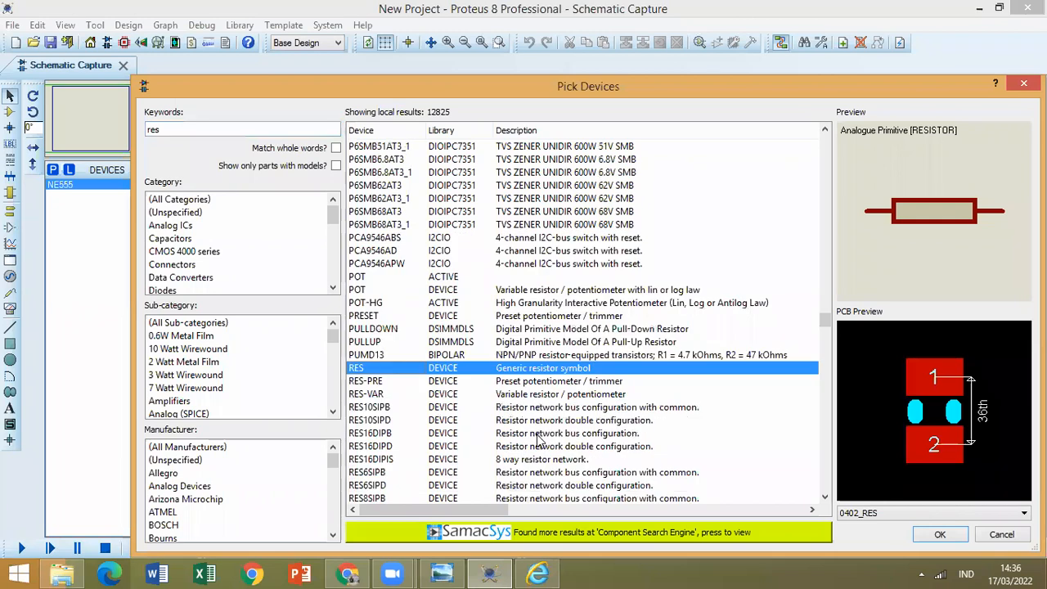
double_click(414, 364)
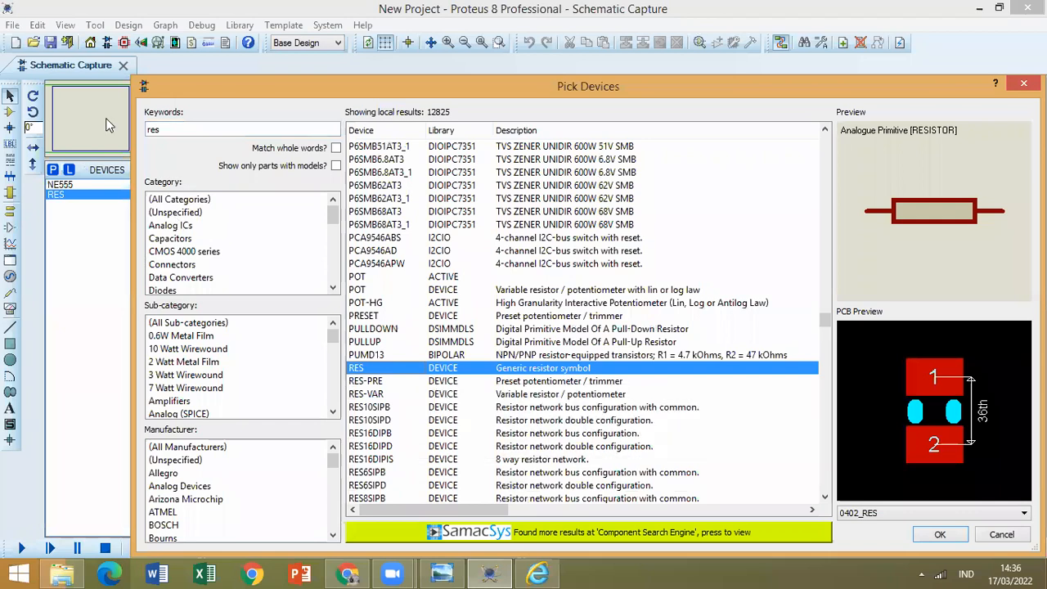
Search the device library for led and find the animated LED models among the results.
left_click_drag(173, 129, 131, 129)
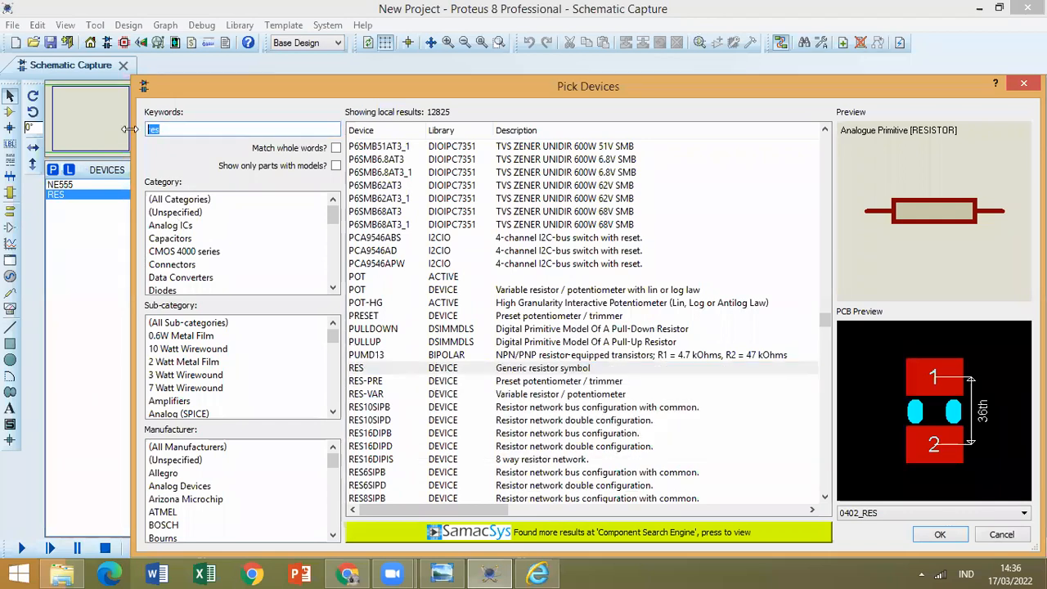
type("led")
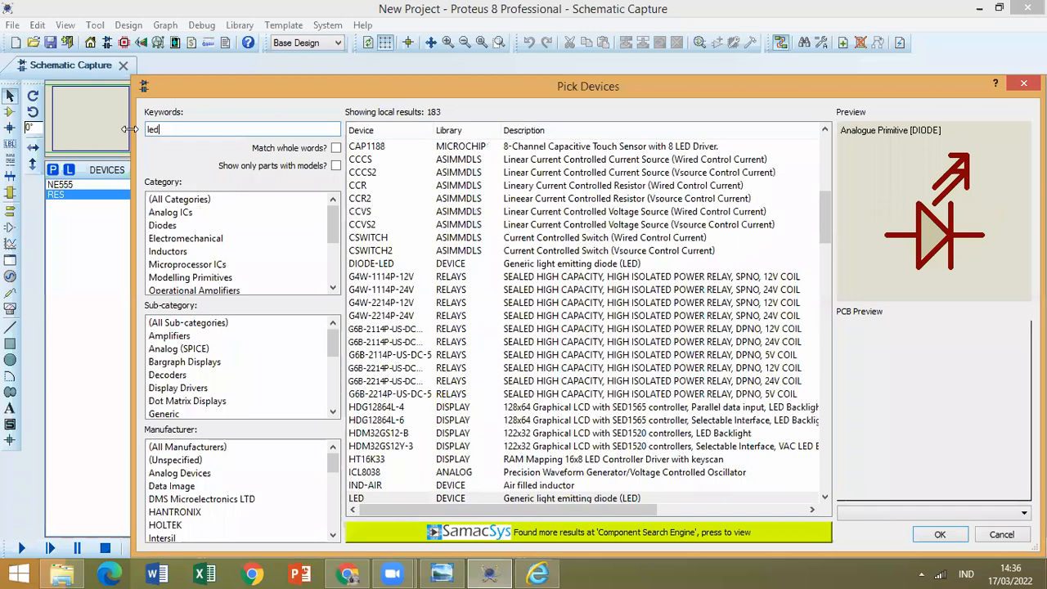
left_click(515, 357)
scroll(513, 401, "down", 1)
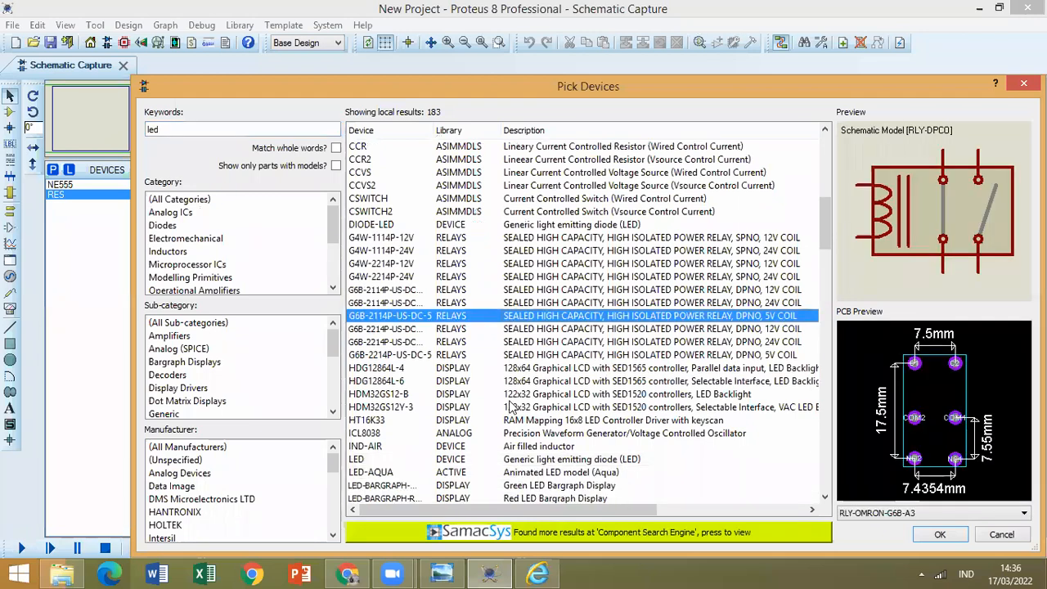
scroll(486, 424, "down", 1)
scroll(484, 425, "down", 3)
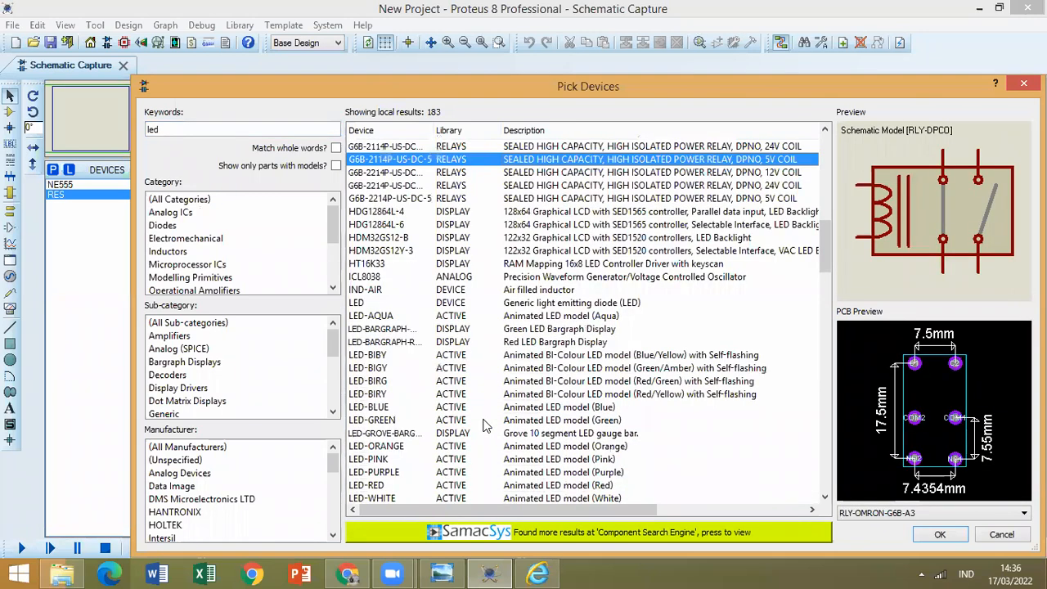
scroll(391, 362, "down", 1)
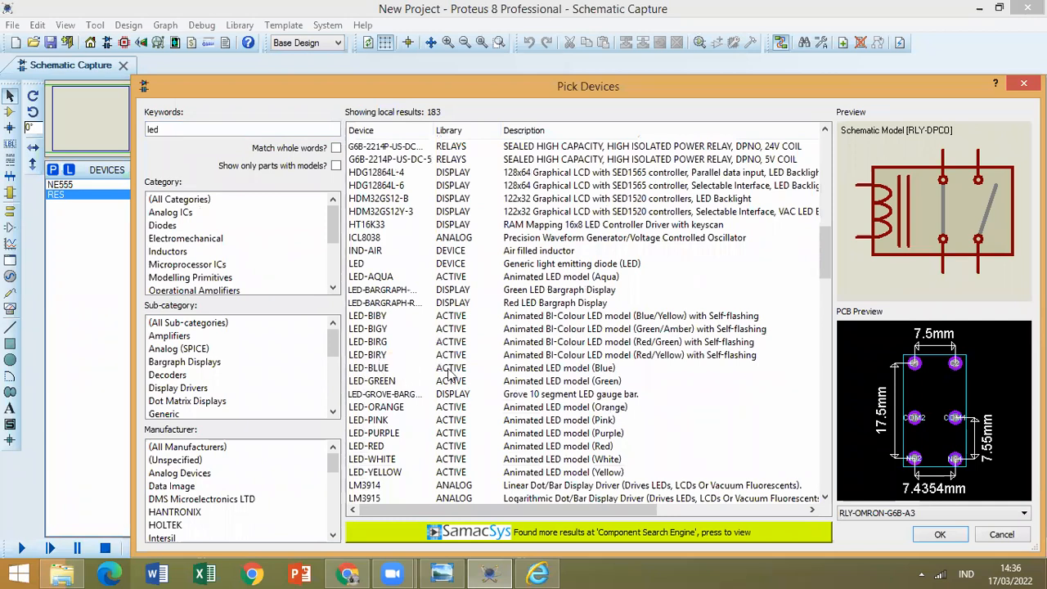
Preview the green, blue and bi-colour self-flashing LED models and add LED-BLUE to the project's devices.
left_click(449, 374)
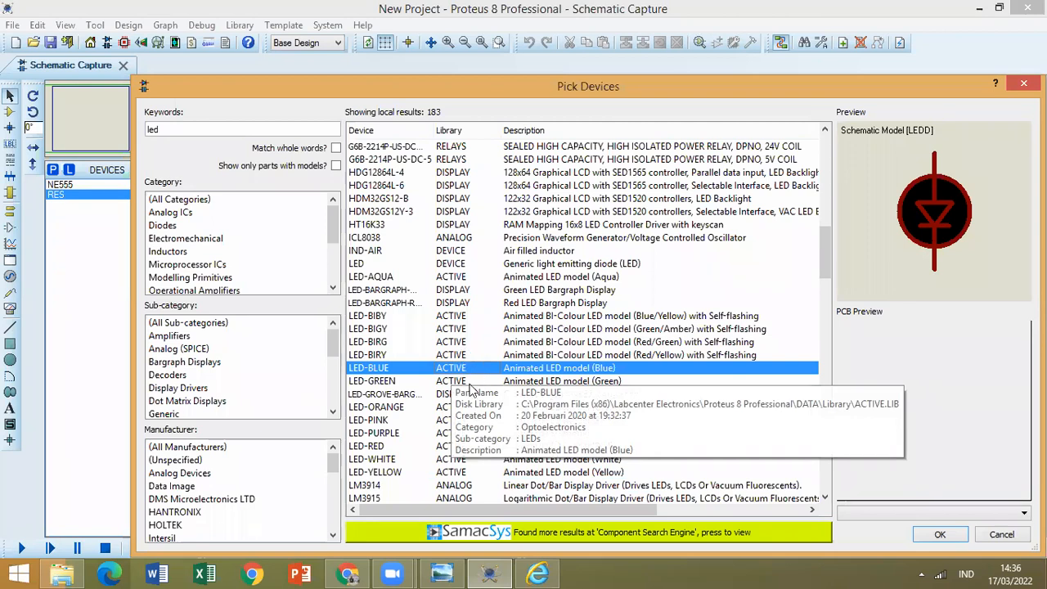
left_click(449, 353)
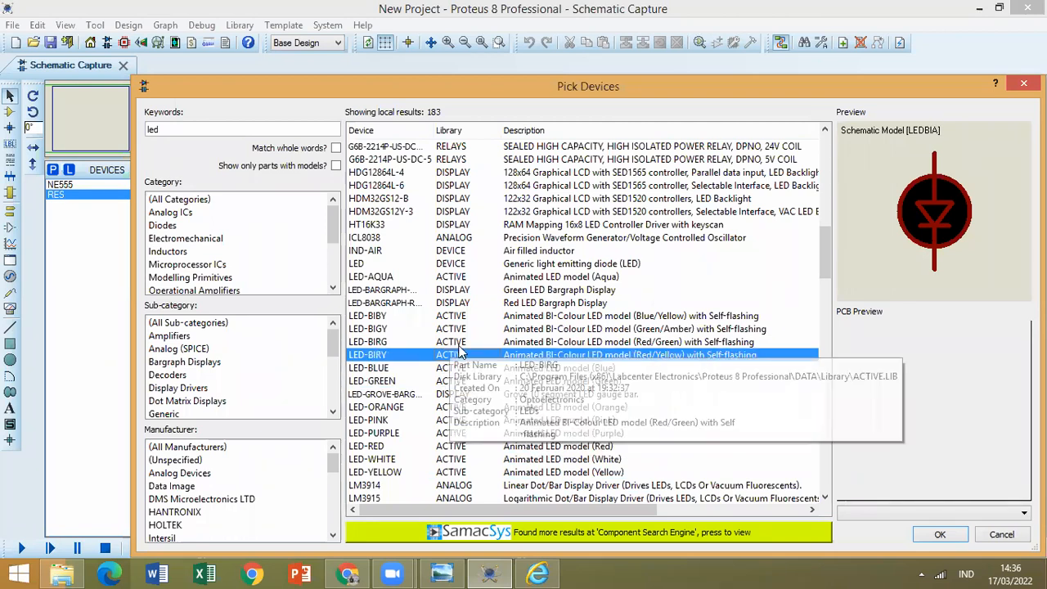
left_click(455, 340)
left_click(456, 330)
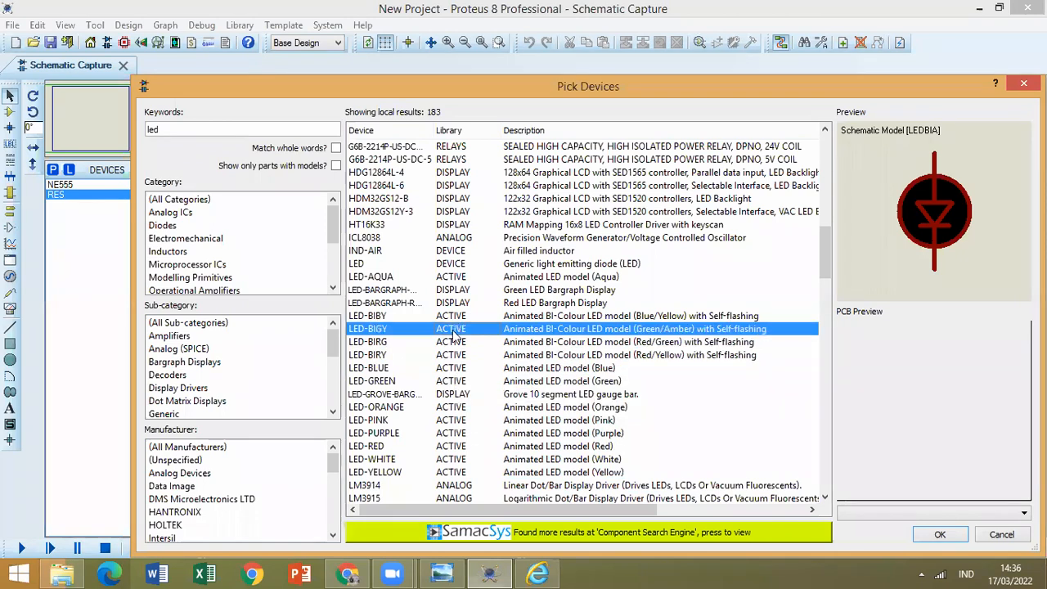
left_click(458, 319)
left_click(454, 357)
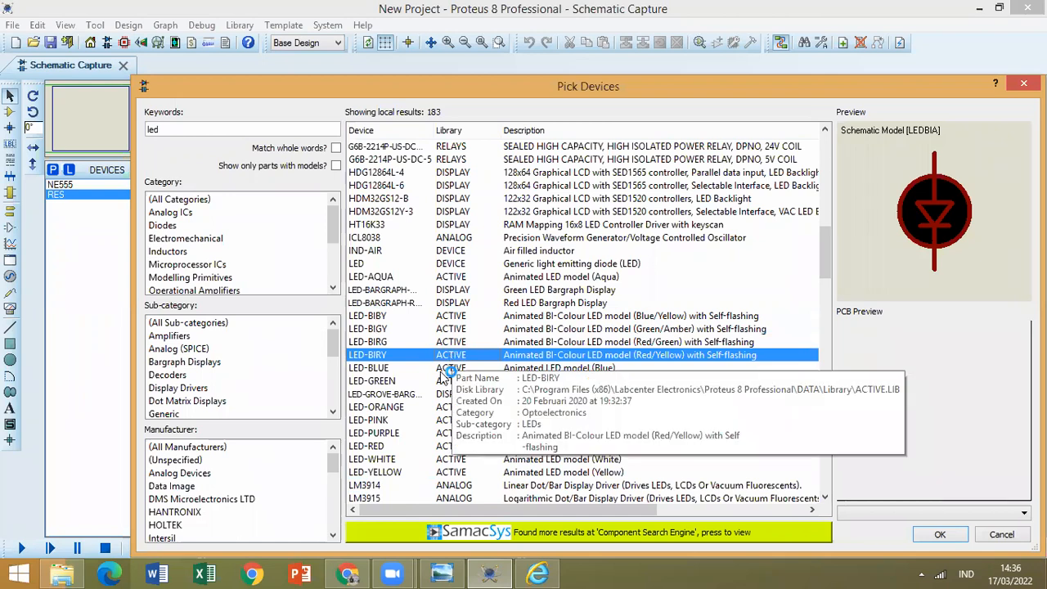
left_click(442, 370)
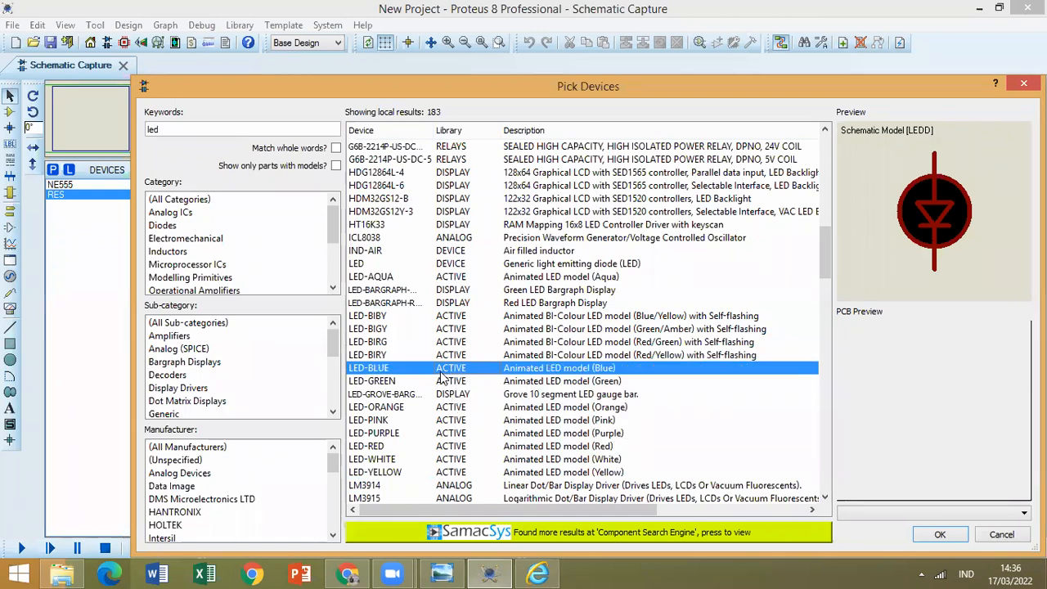
left_click(536, 356)
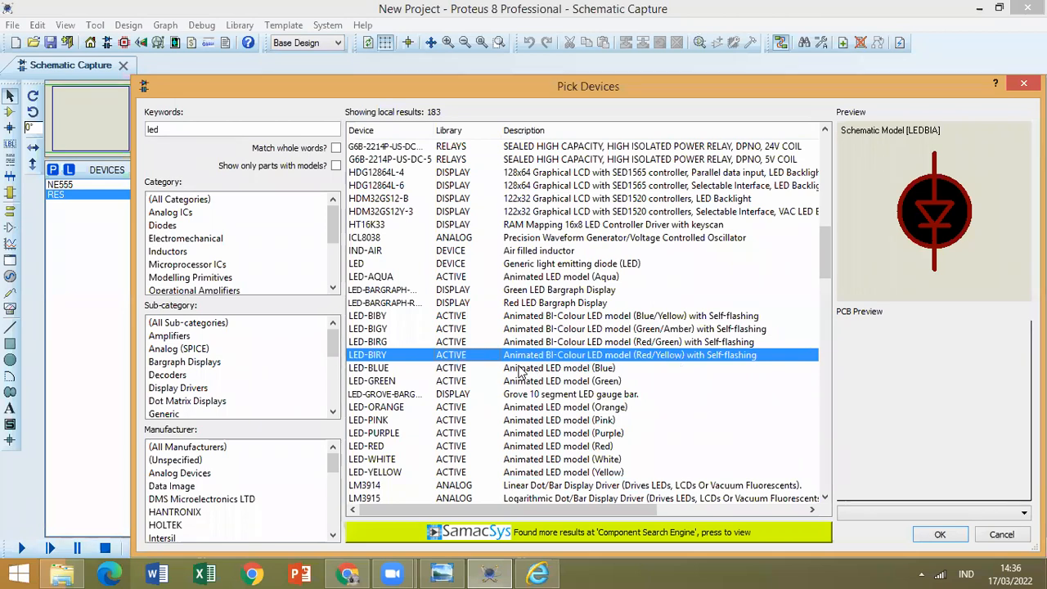
left_click(459, 370)
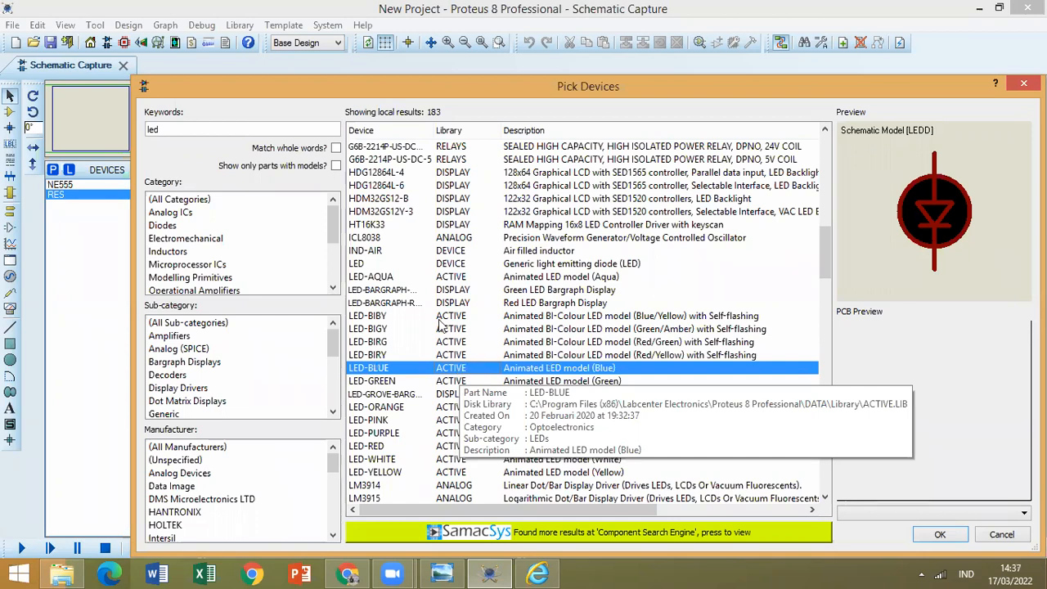
double_click(393, 370)
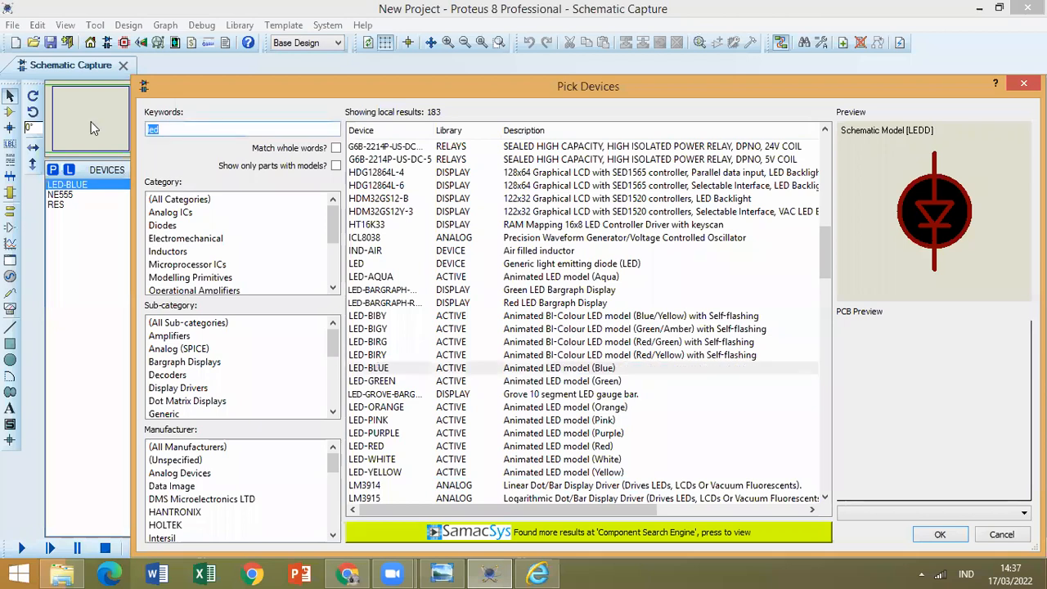
Search the device library for cap, check the capacitor symbol against the circuit image and add CAP-POL to the project's devices.
type("cap")
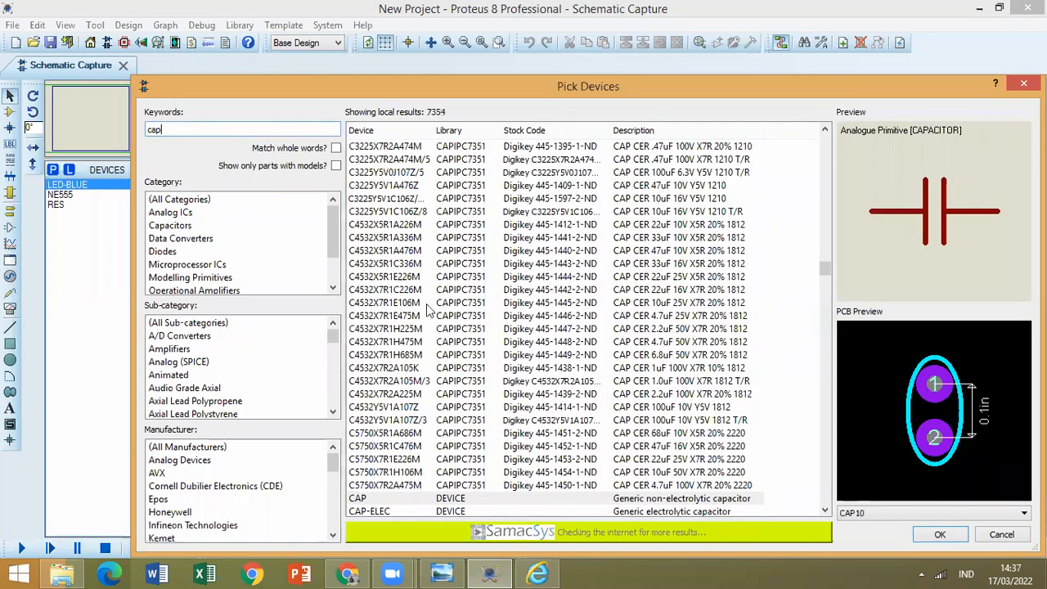
left_click(427, 500)
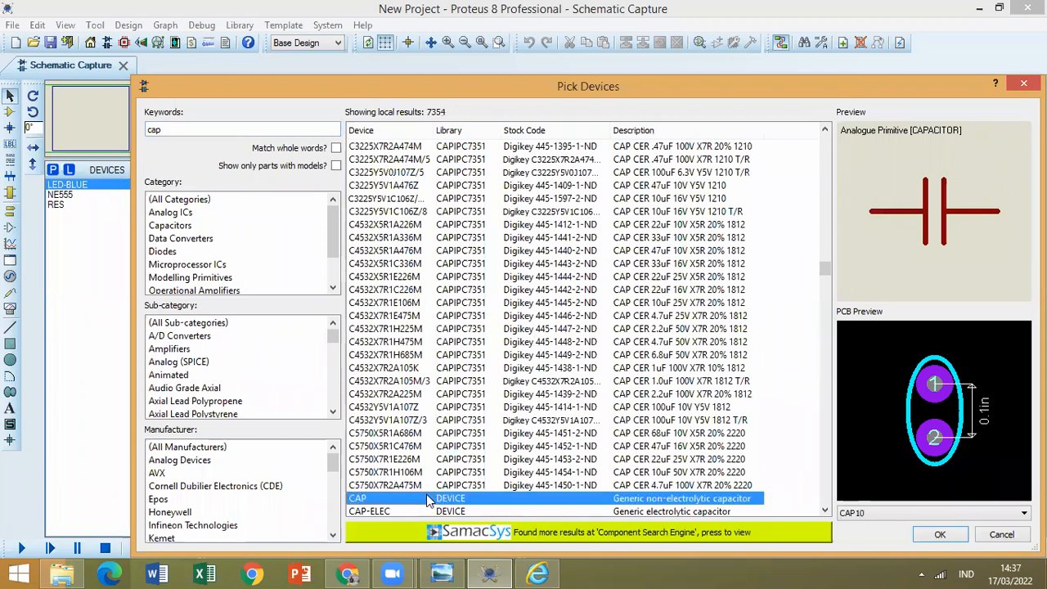
scroll(427, 501, "down", 3)
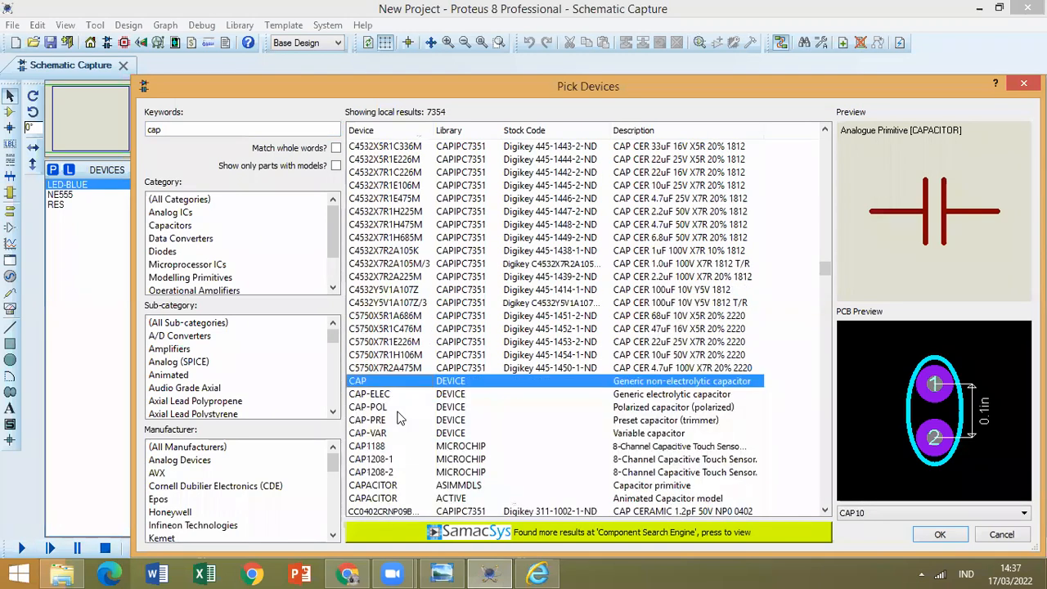
left_click(398, 407)
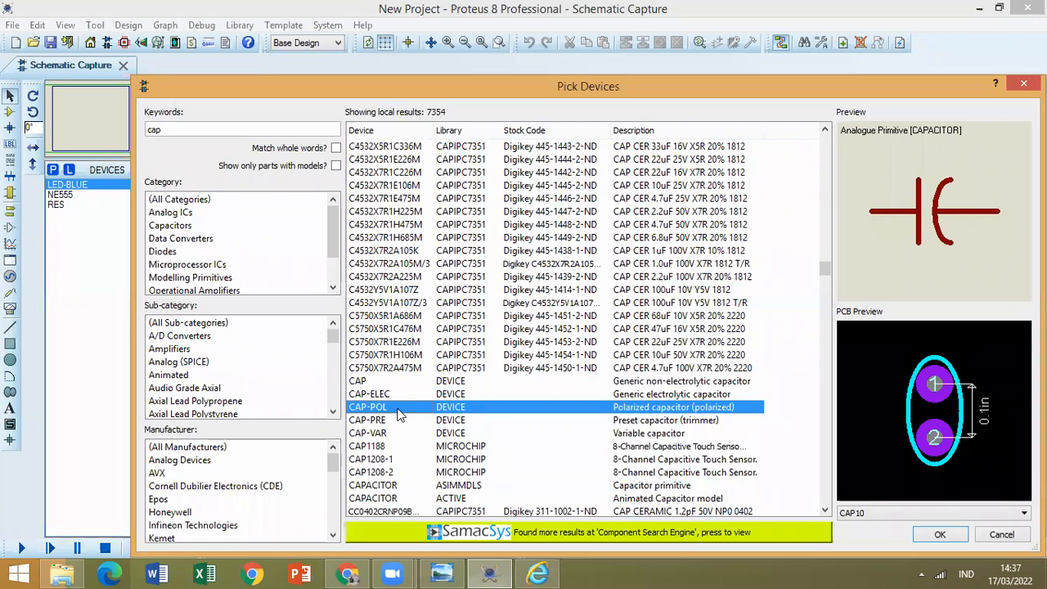
left_click(526, 567)
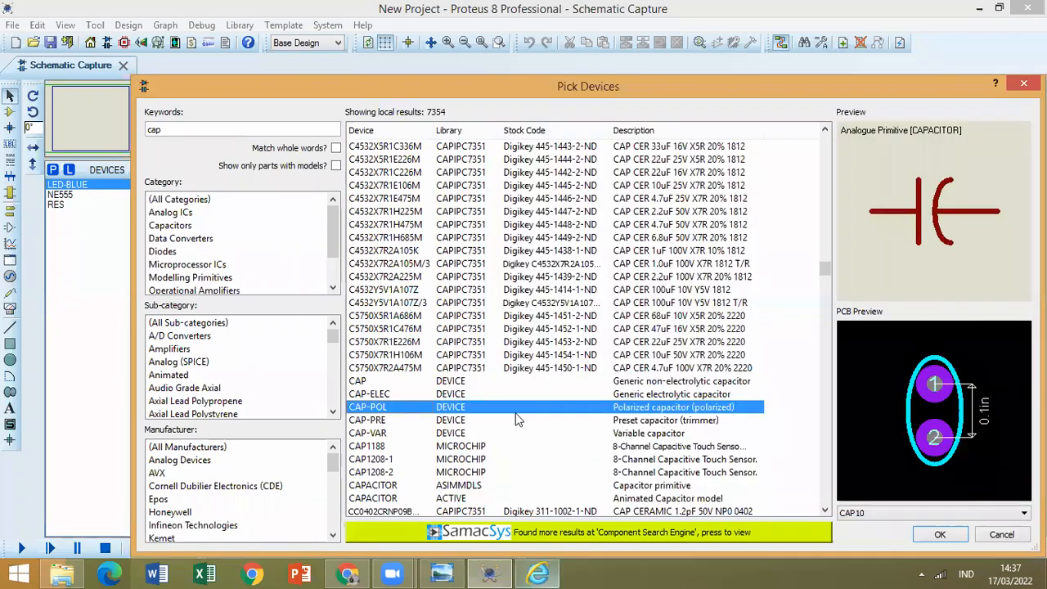
double_click(517, 407)
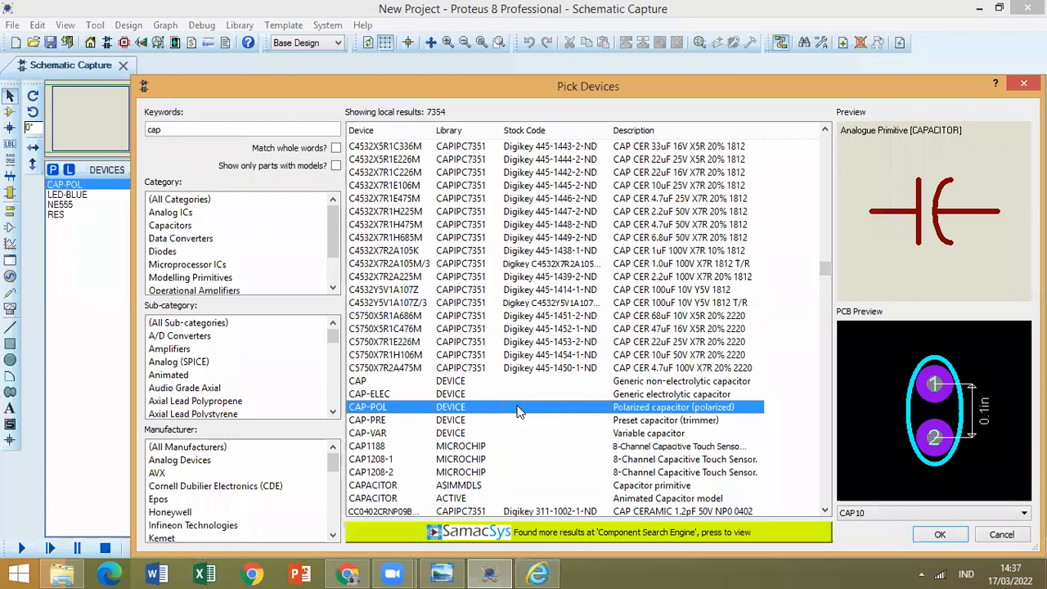
Review the 555 circuit image for the required parts and place the NE555 timer slightly above and left of the sheet's centre.
left_click(536, 573)
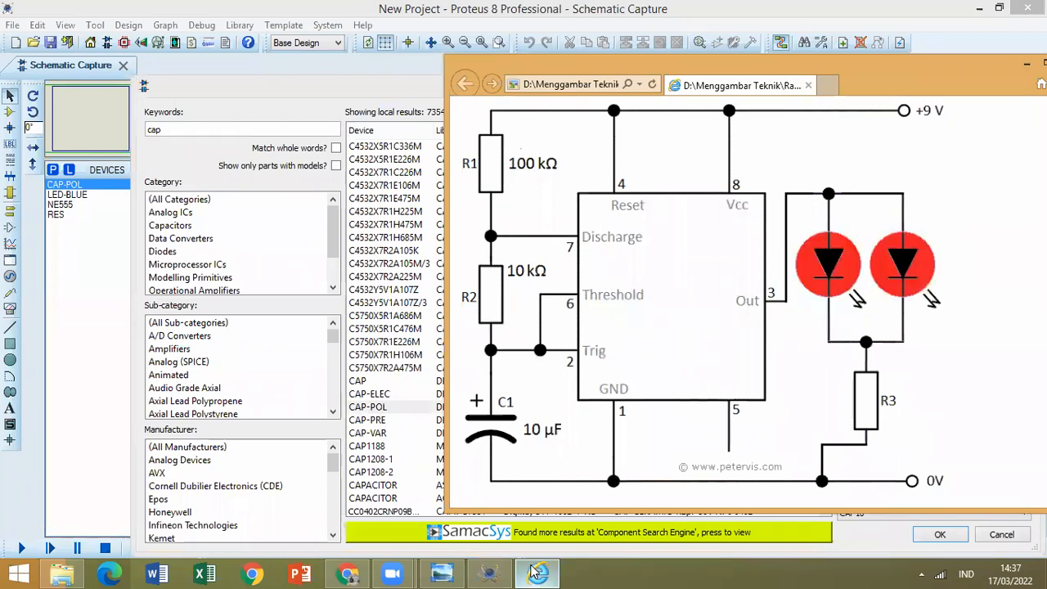
left_click(533, 573)
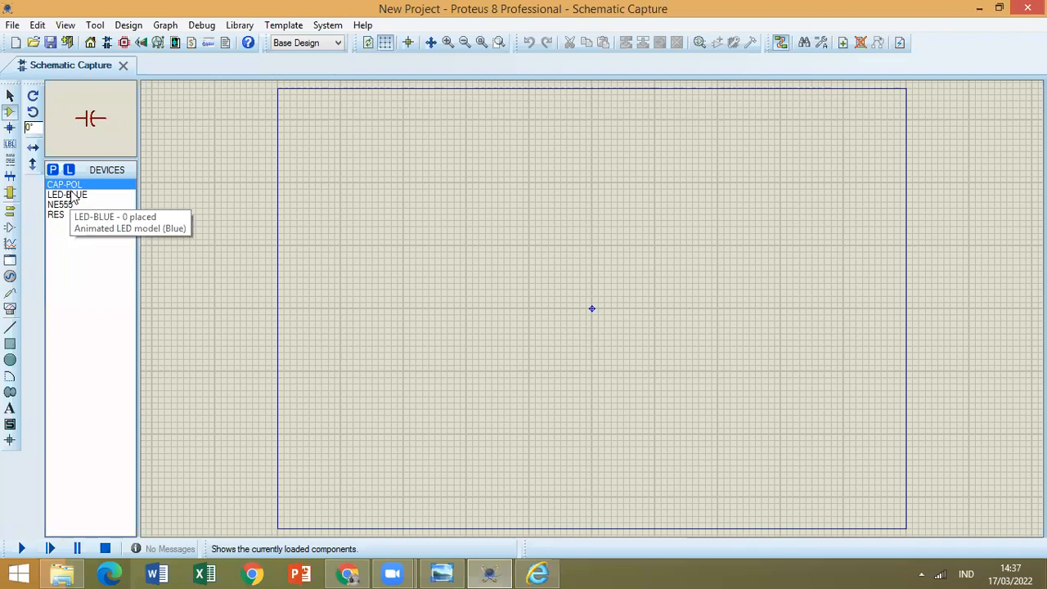
left_click(65, 205)
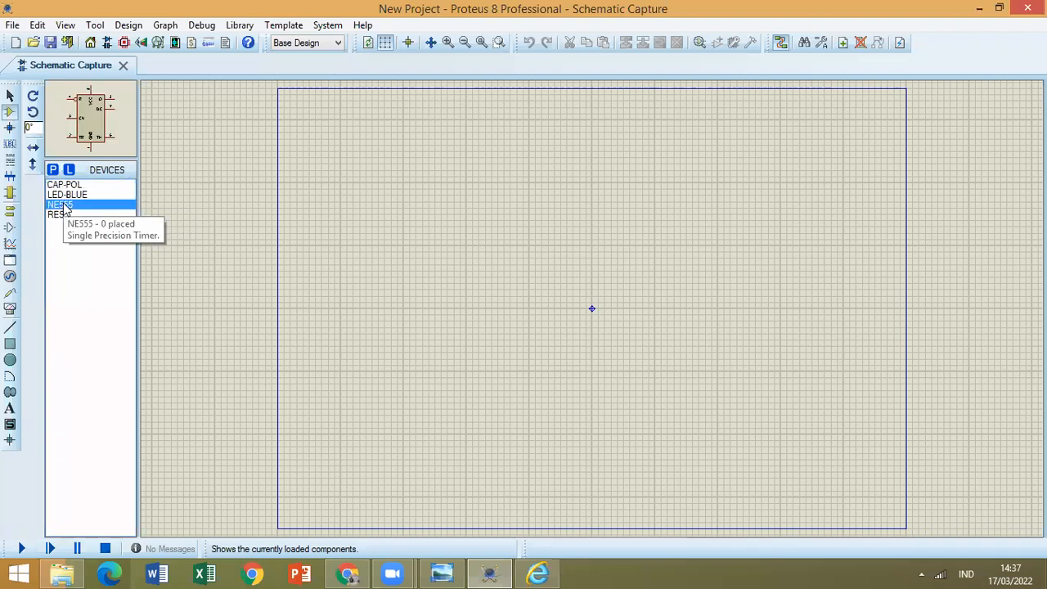
left_click(538, 247)
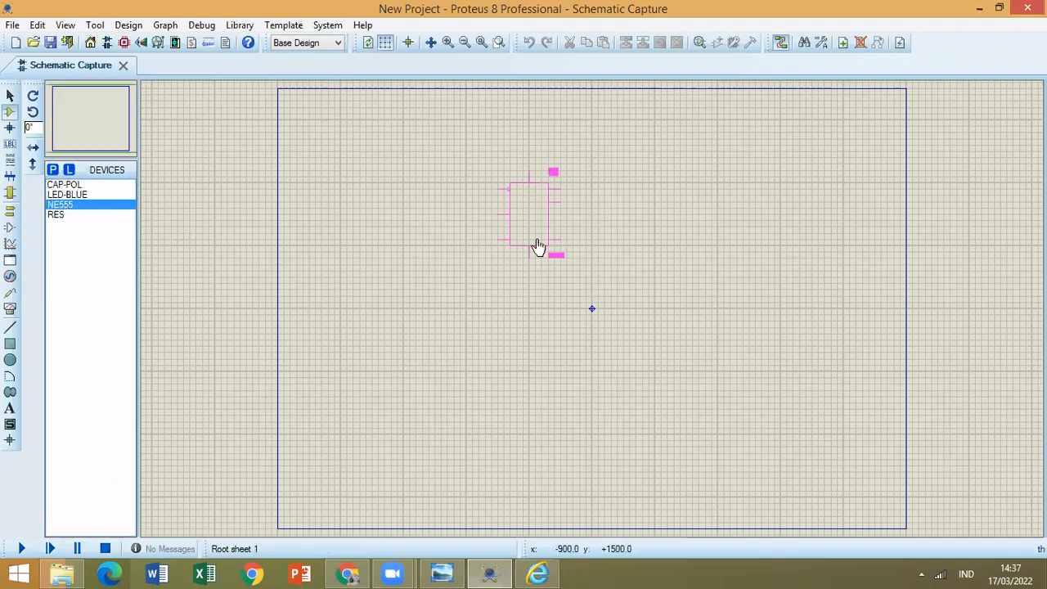
left_click(543, 270)
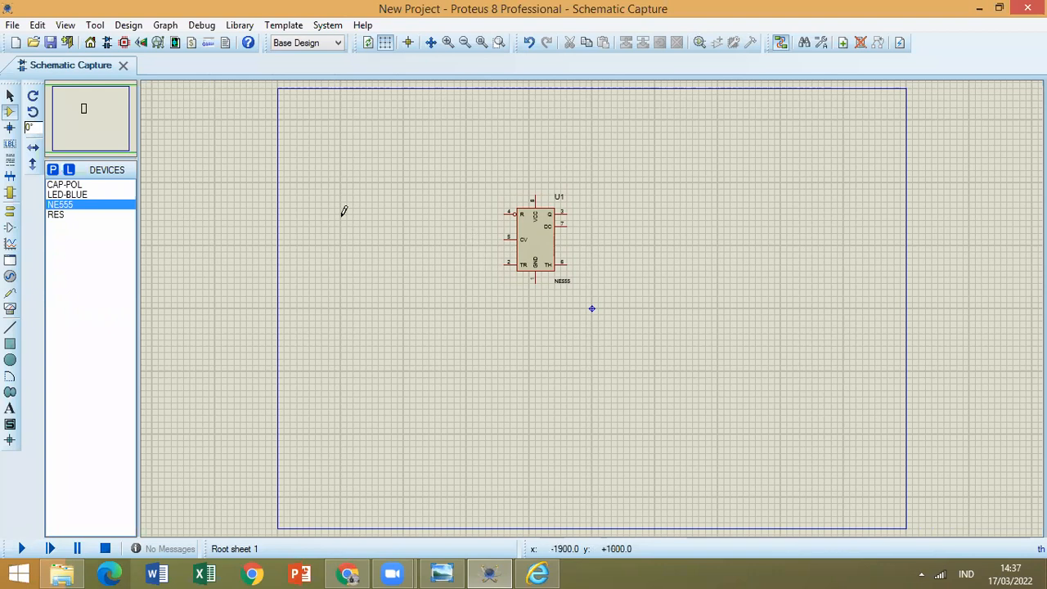
Place two RES resistors rotated to -90°, stacked vertically beside the NE555's CV and TR pins.
left_click(66, 217)
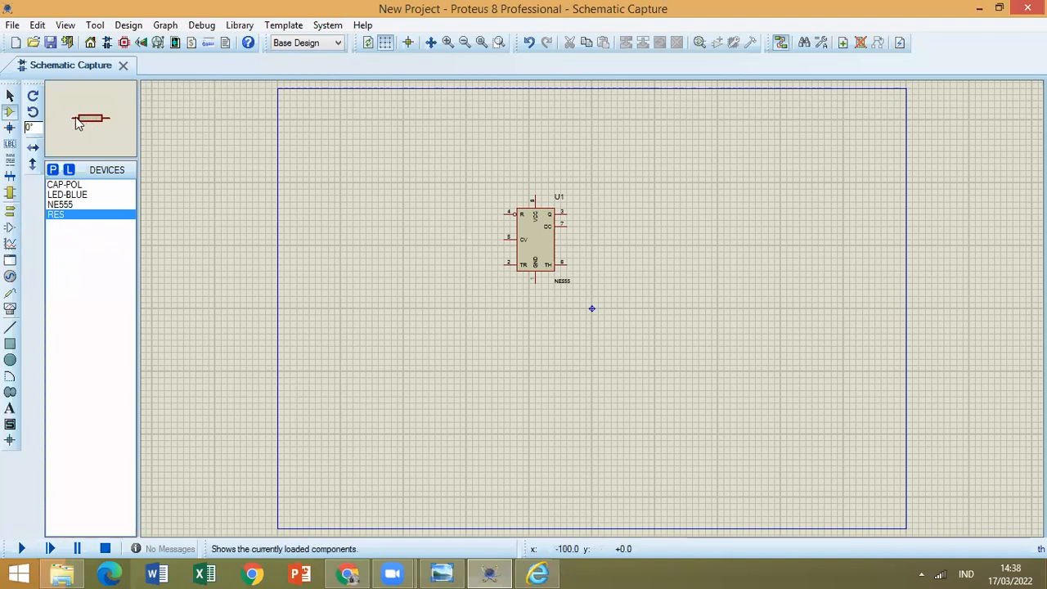
left_click(33, 111)
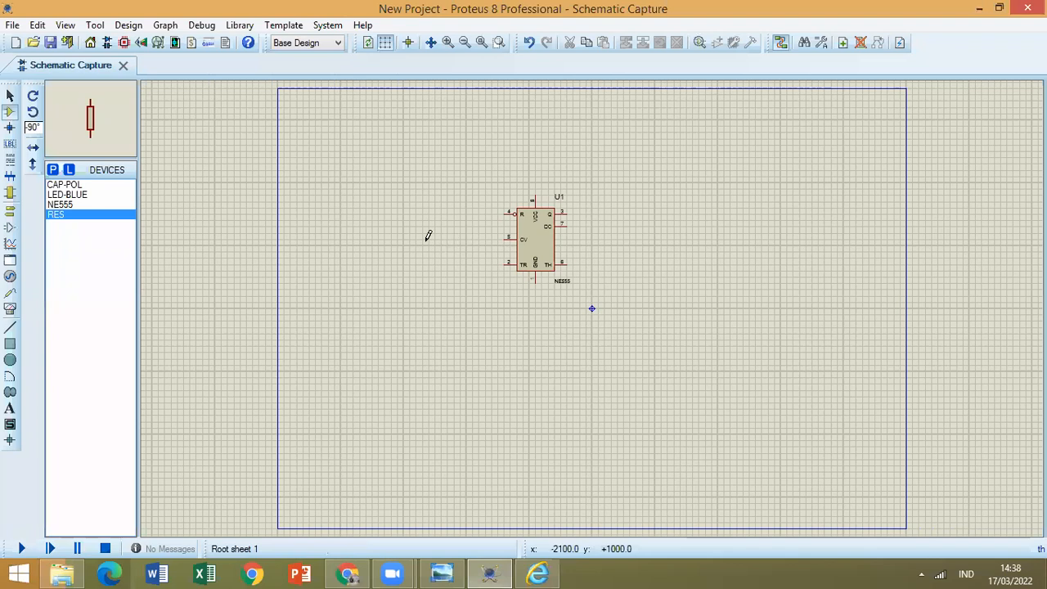
left_click(465, 252)
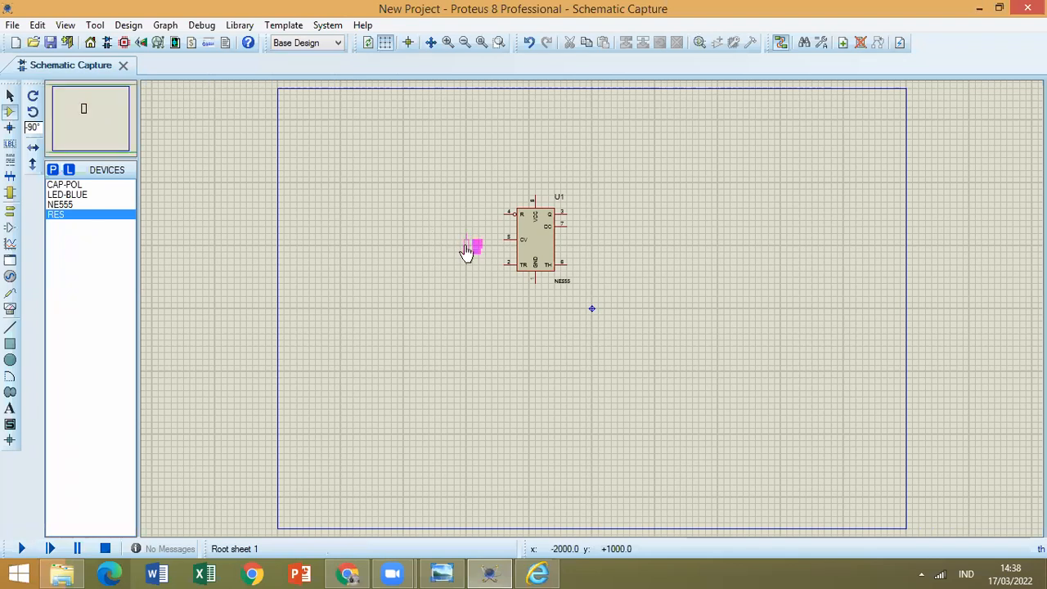
left_click(466, 270)
left_click(466, 291)
left_click(466, 293)
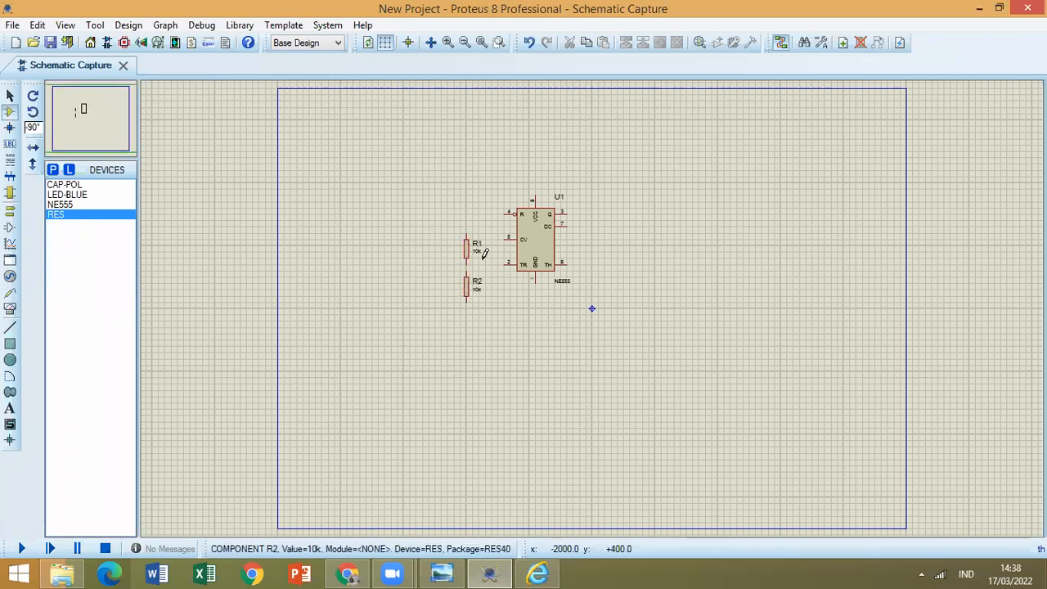
Check the capacitor's position in the 555 circuit image and place a CAP-POL capacitor directly below R2.
left_click(542, 572)
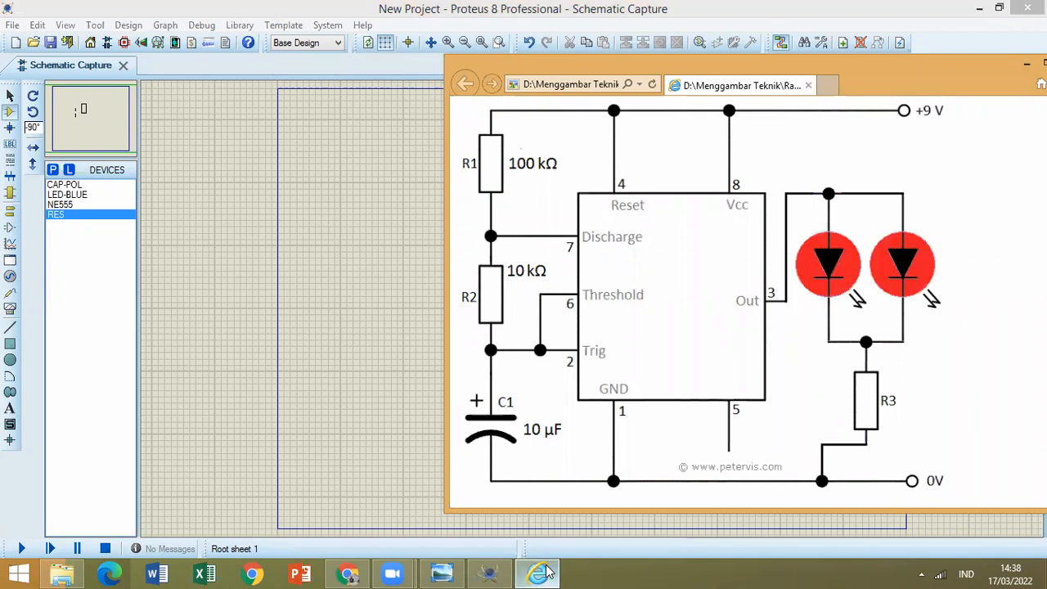
left_click(542, 573)
left_click(64, 185)
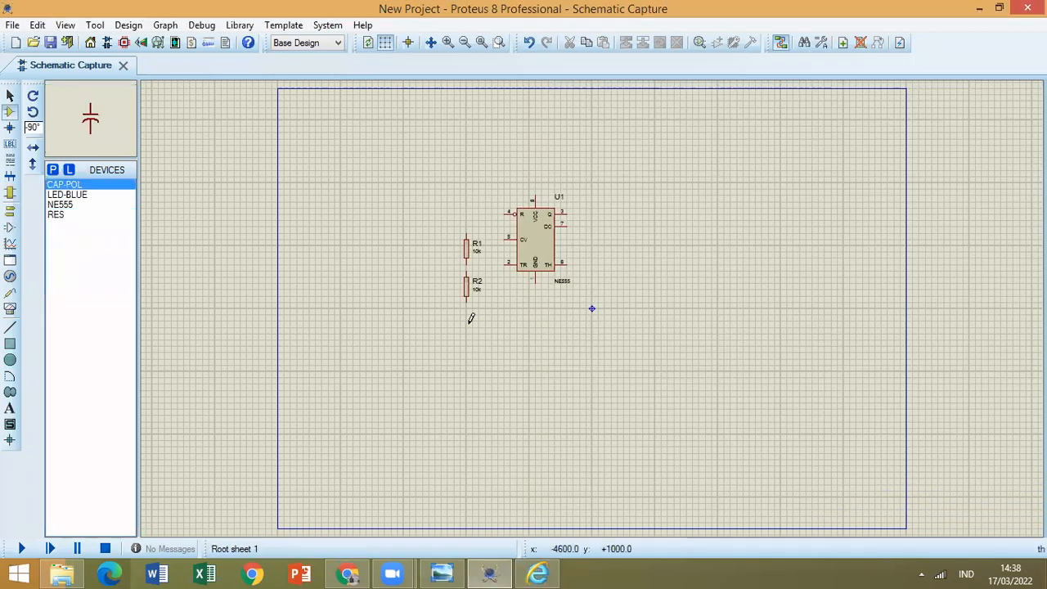
left_click(466, 324)
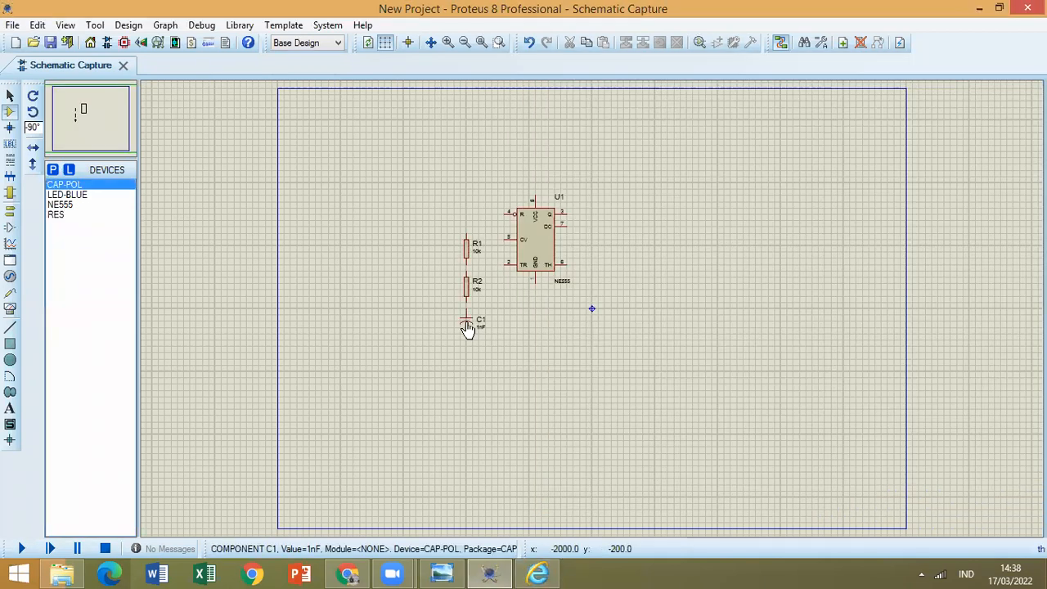
Move R1 and R2 upward beside the NE555 so the resistors and capacitor are spaced apart in one column.
left_click(8, 96)
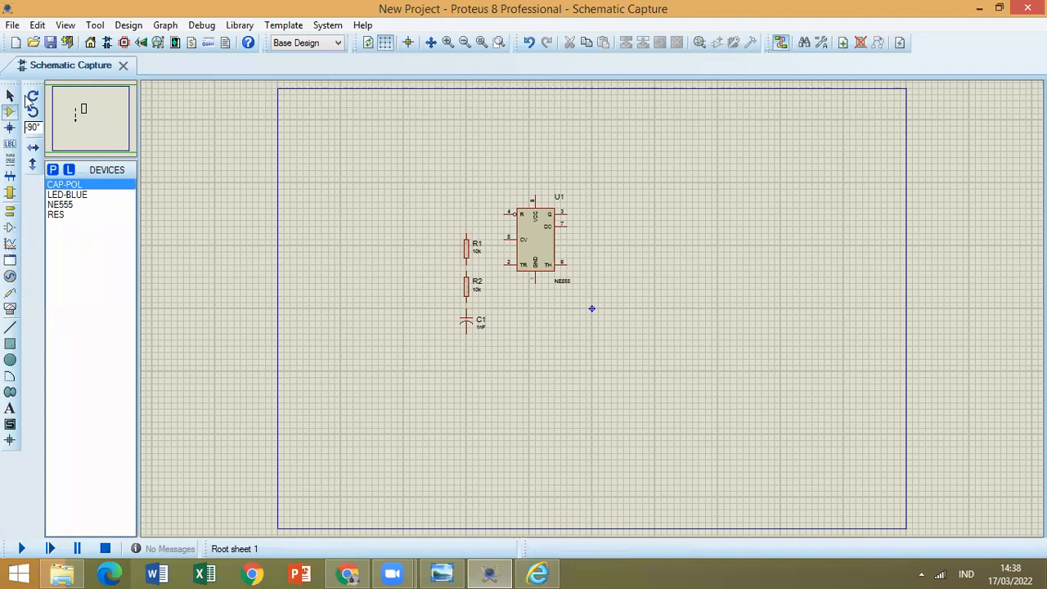
left_click(468, 249)
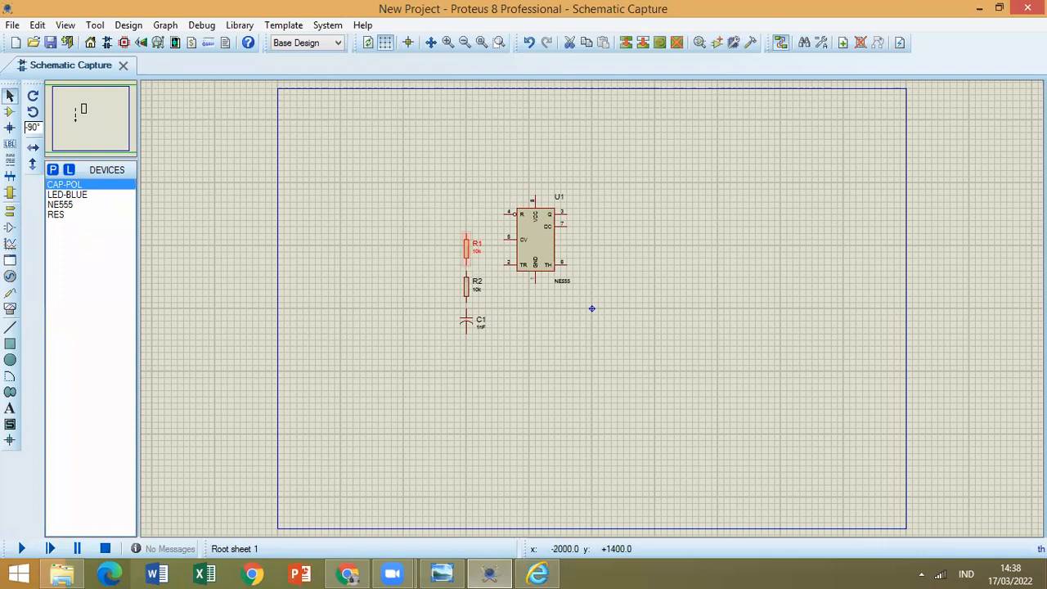
left_click_drag(468, 247, 468, 221)
left_click(466, 282)
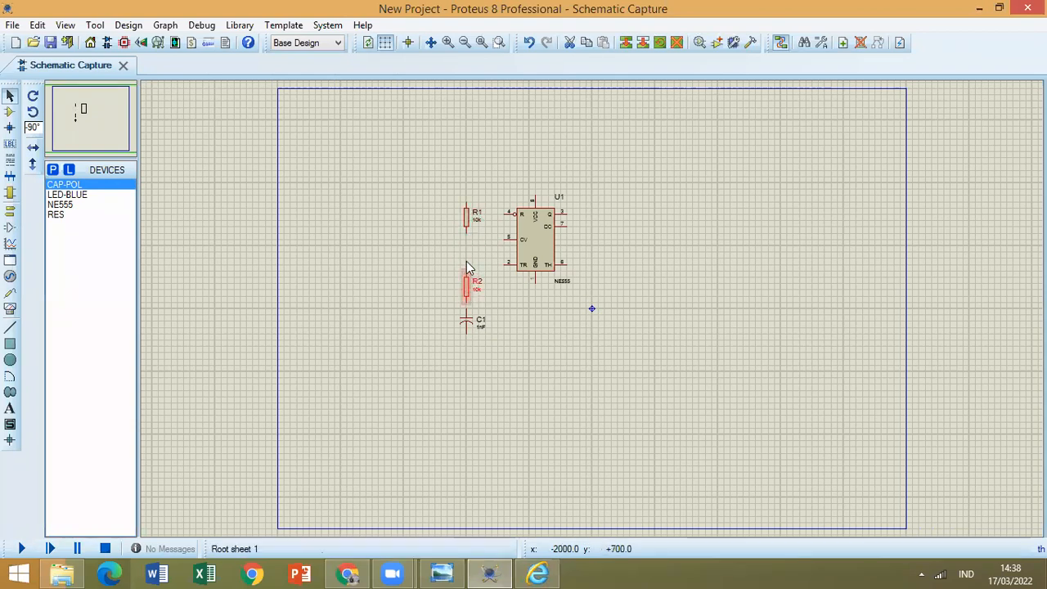
left_click_drag(466, 284, 467, 264)
Check the resistor values in the 555 circuit image and set R1's value to 100k.
left_click(539, 573)
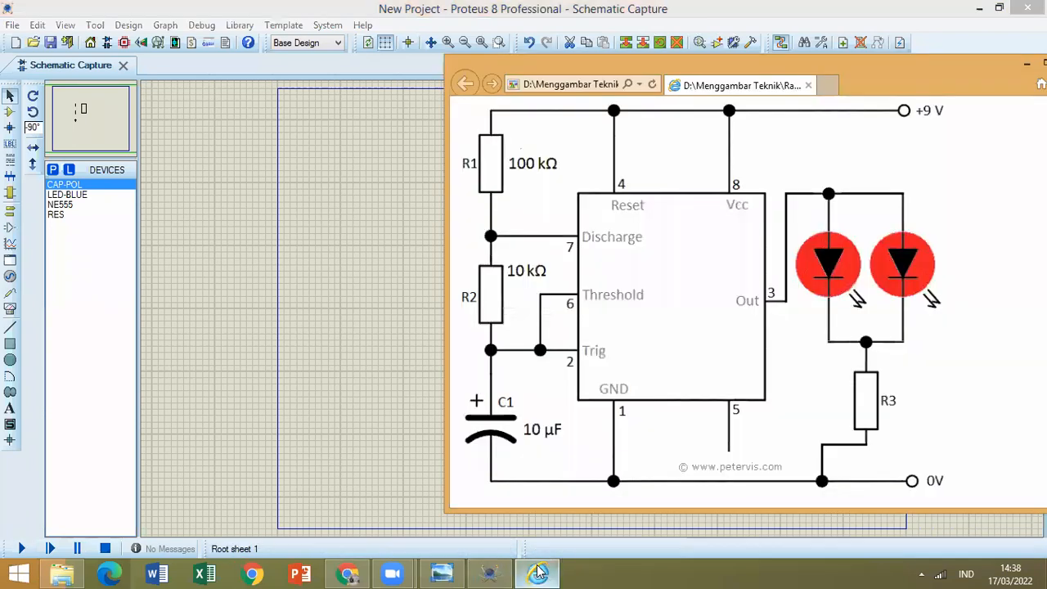
left_click(539, 572)
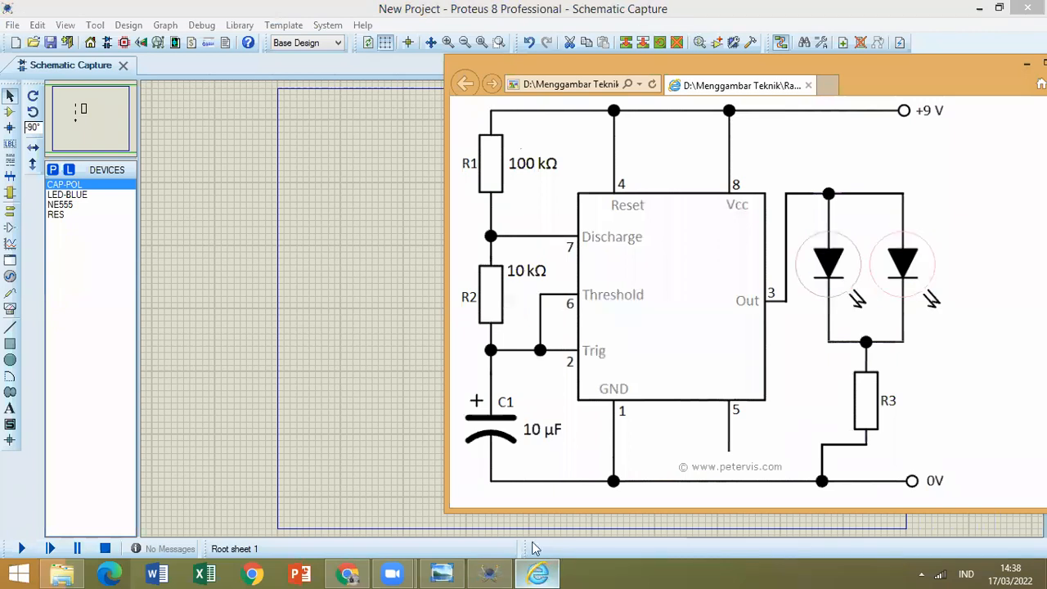
left_click(475, 222)
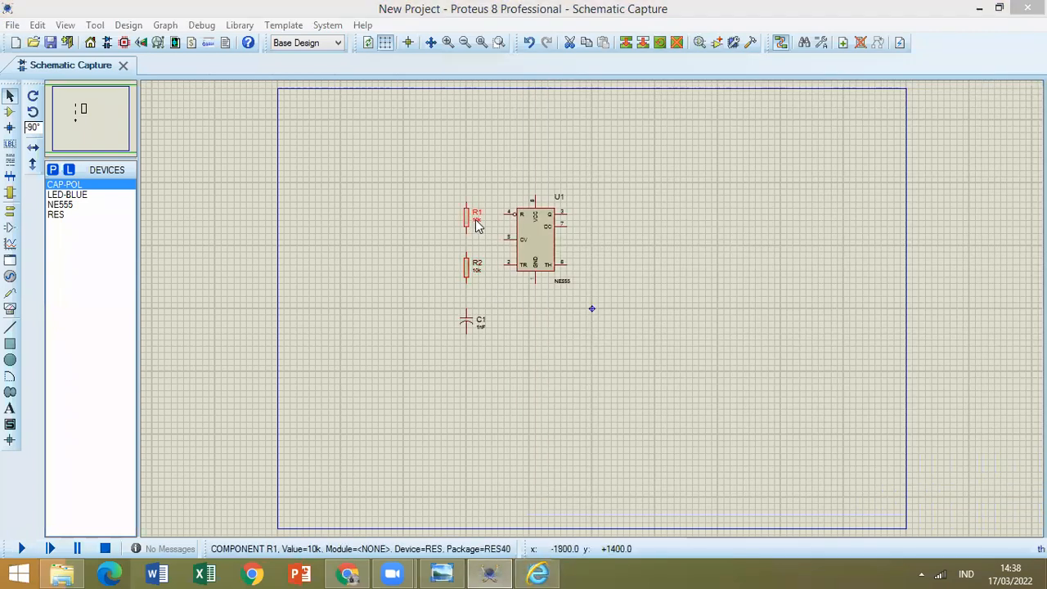
key("Left")
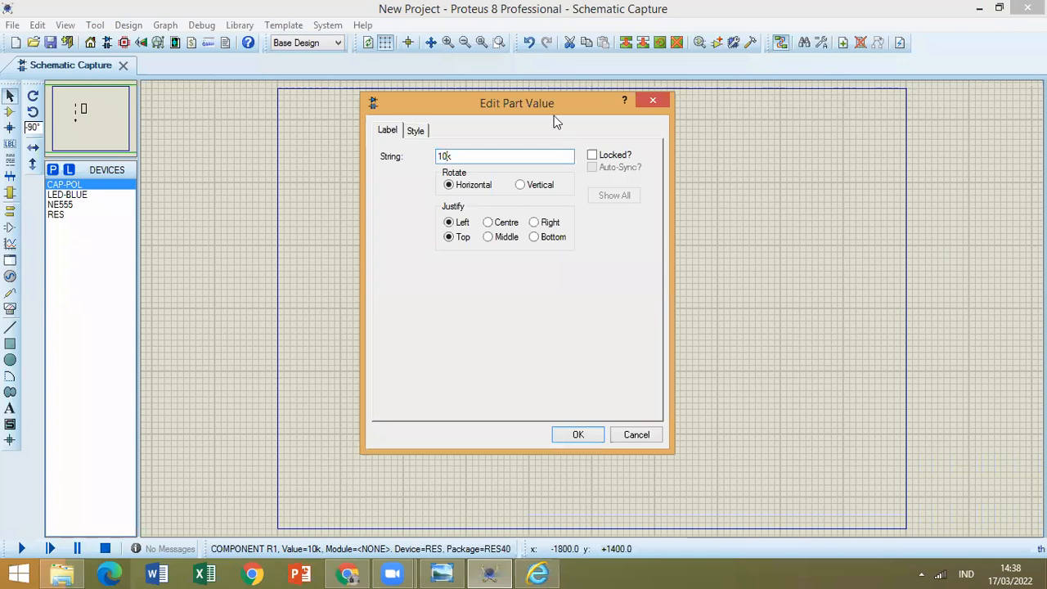
type("0")
left_click(557, 432)
Look up C1's value in the 555 circuit image and set the capacitor's value to 10uF.
left_click(483, 332)
left_click(484, 327)
left_click(533, 573)
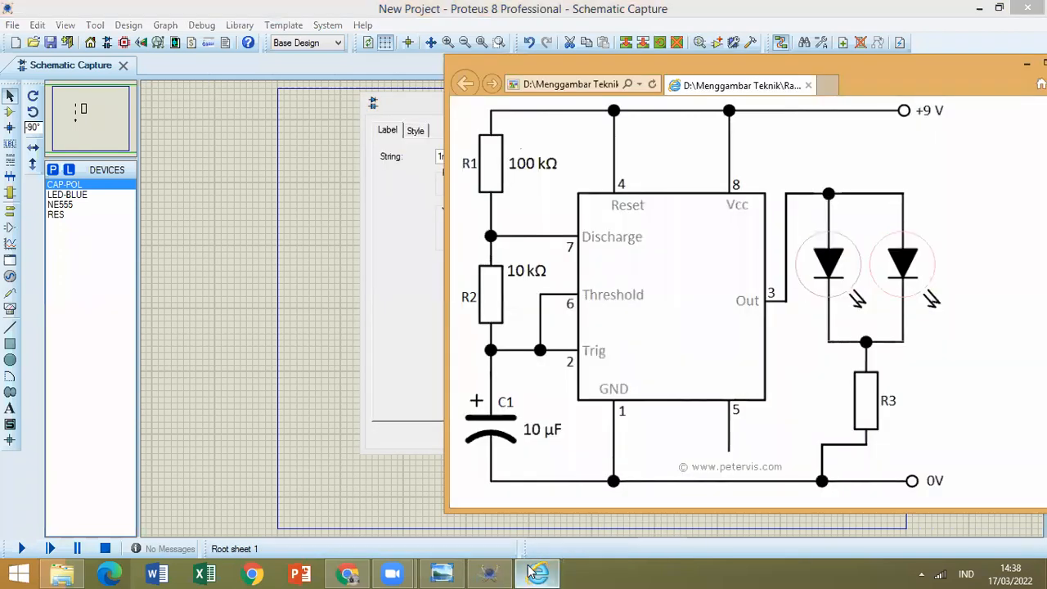
left_click(533, 572)
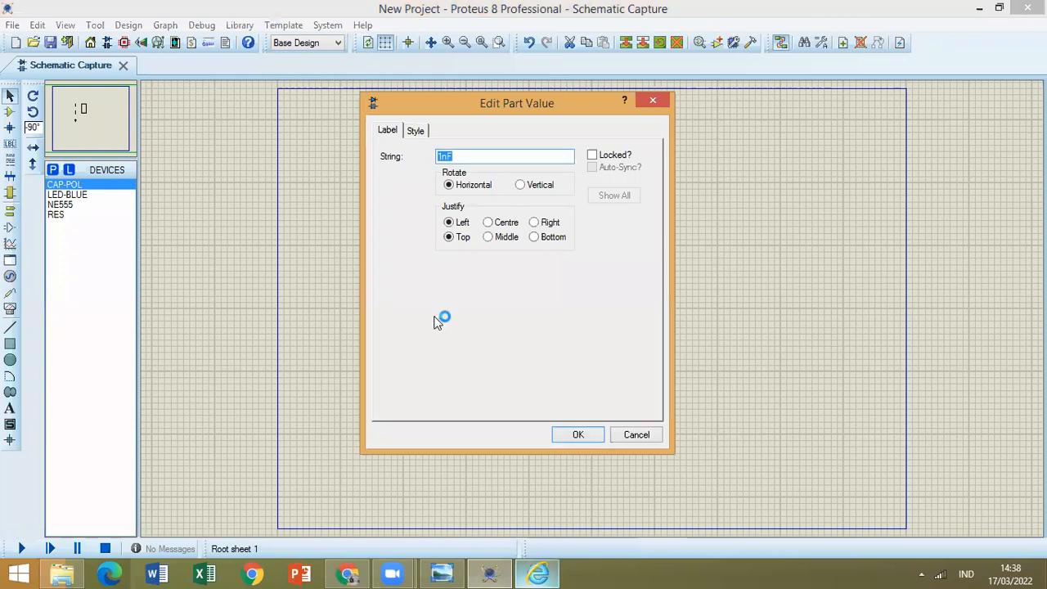
left_click(544, 571)
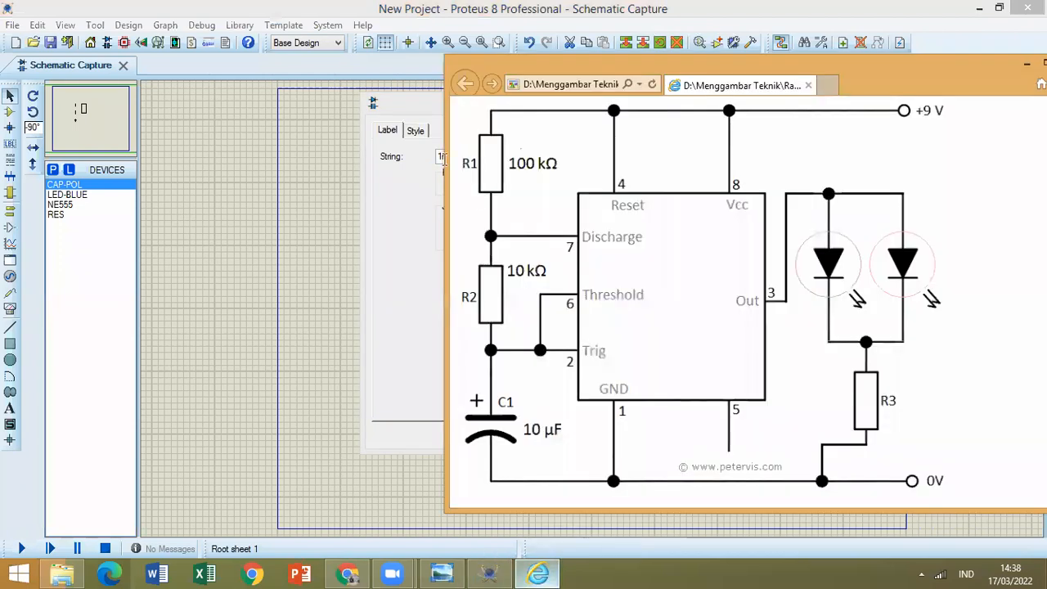
left_click(540, 572)
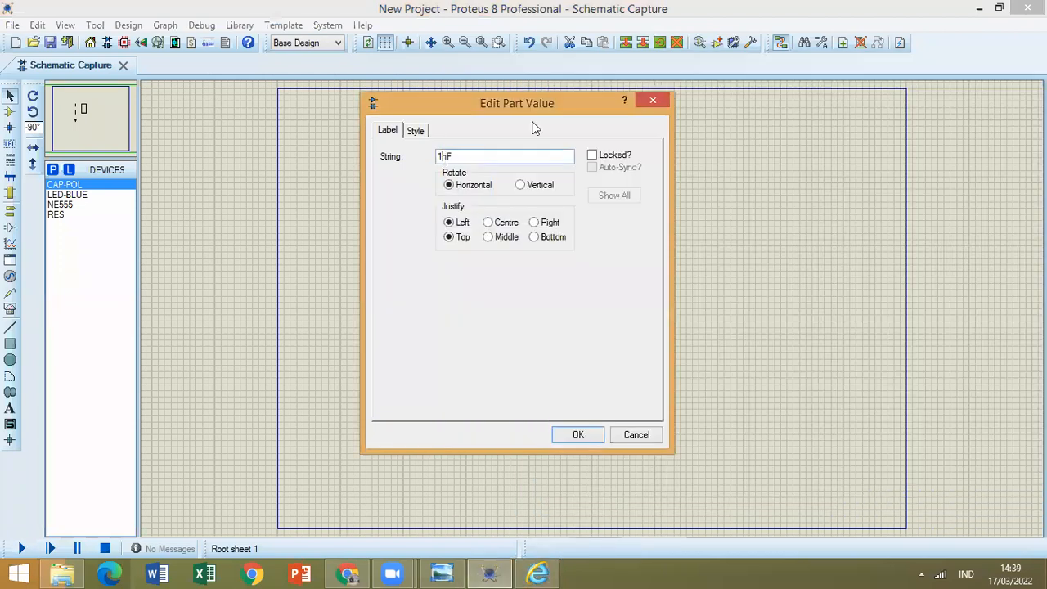
type("0u")
key("Delete")
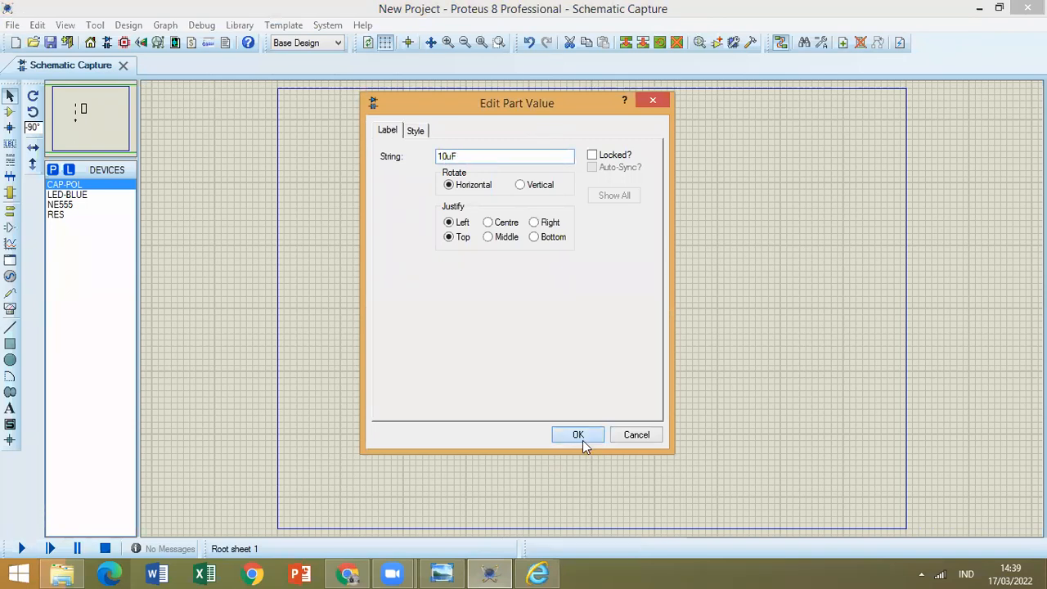
key("Return")
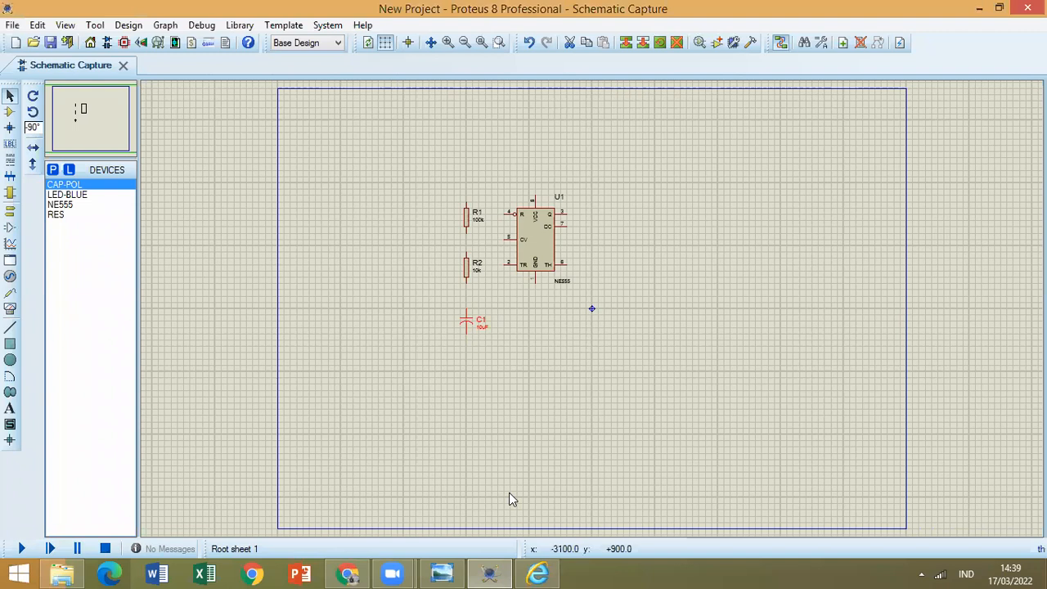
Consult the circuit image and place two LED-BLUE parts rotated to -270°, one above the other, on the NE555's output side.
left_click(539, 573)
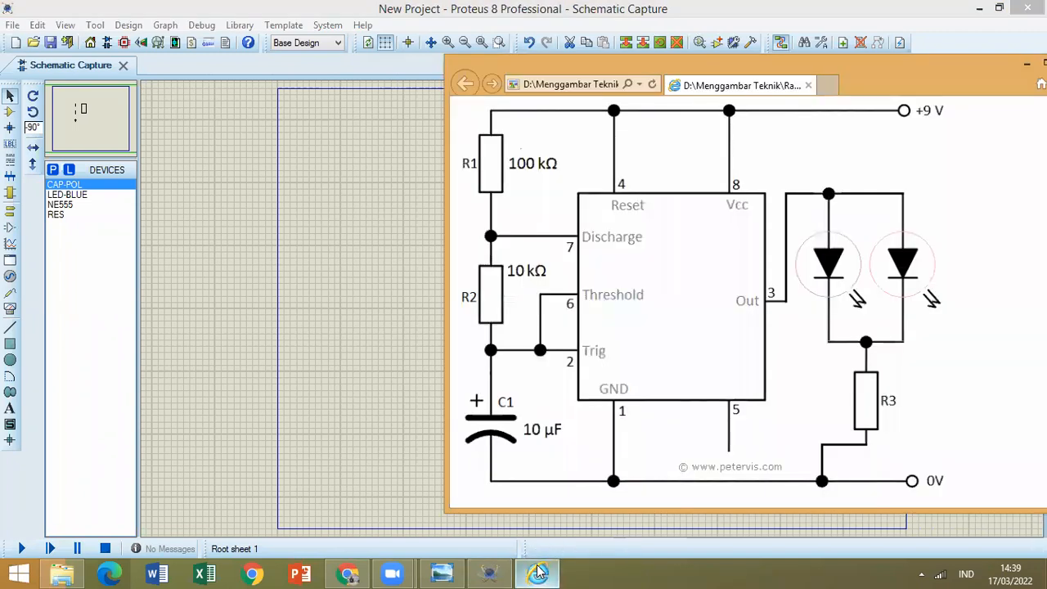
left_click(539, 573)
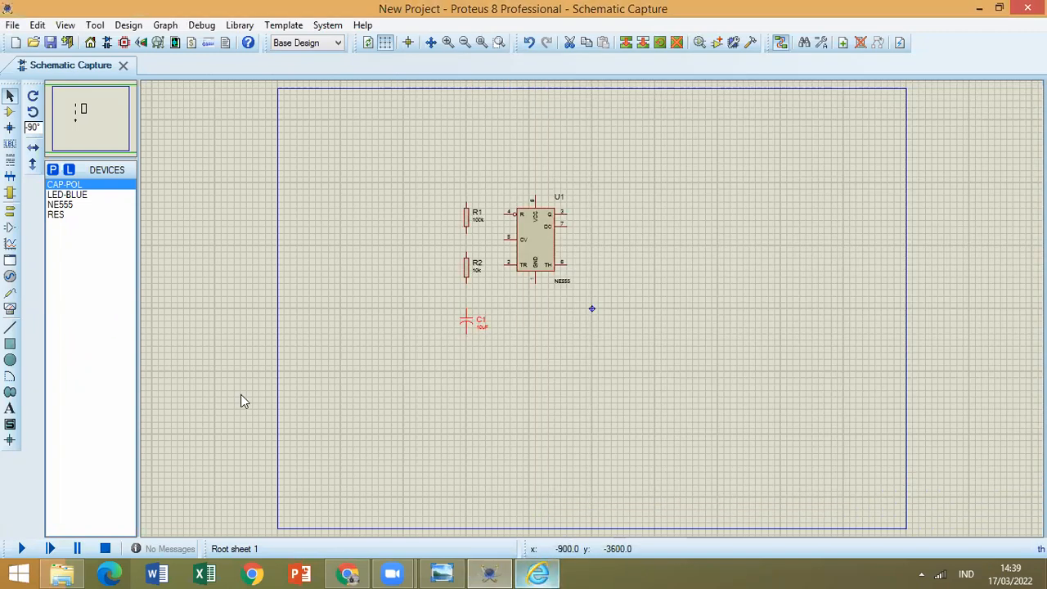
left_click(72, 195)
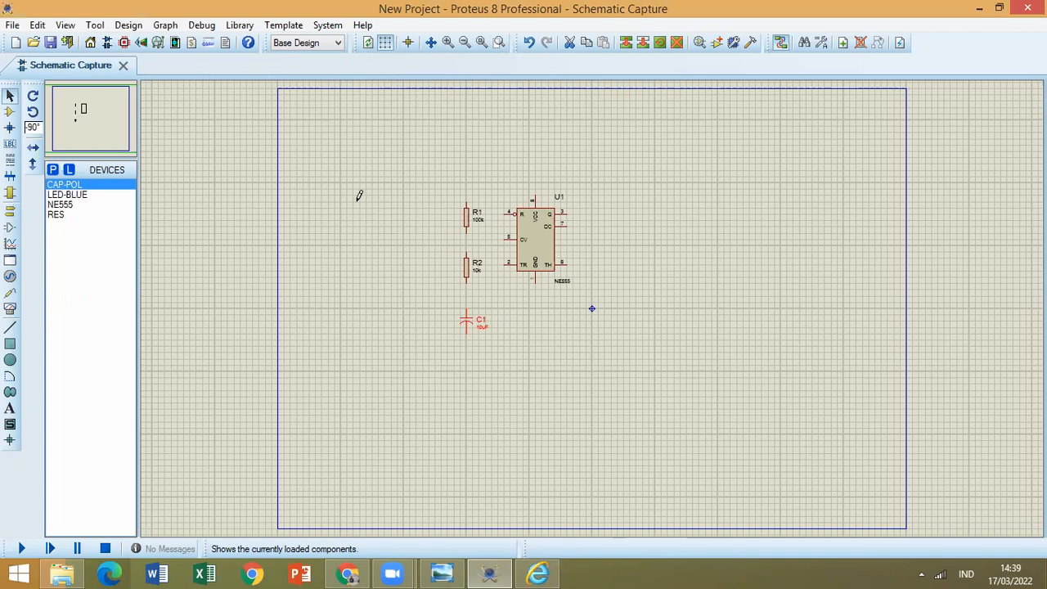
left_click(33, 99)
left_click(32, 99)
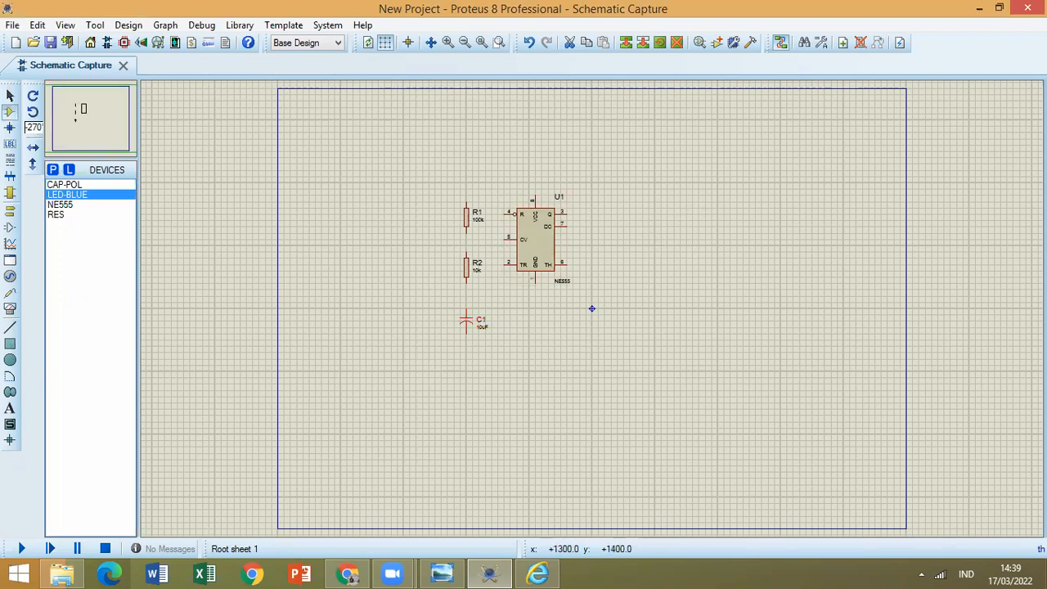
left_click(676, 227)
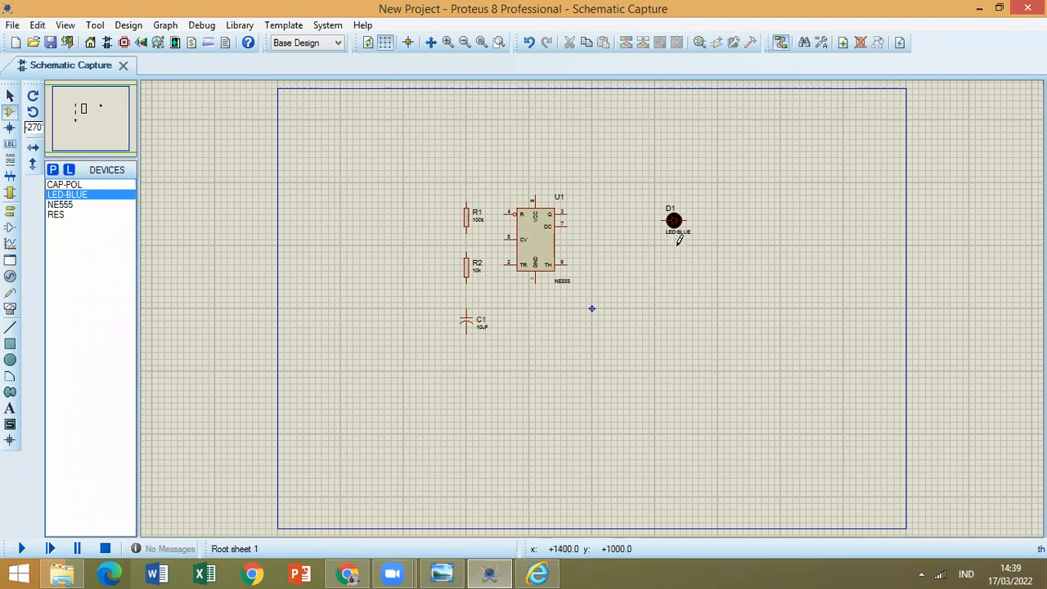
left_click(680, 248)
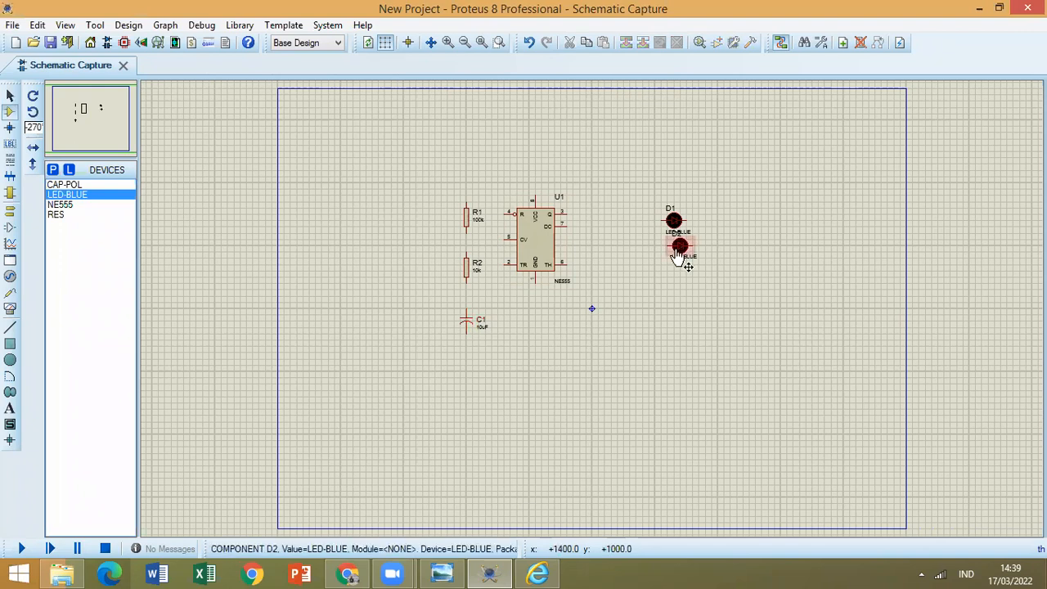
left_click(676, 255)
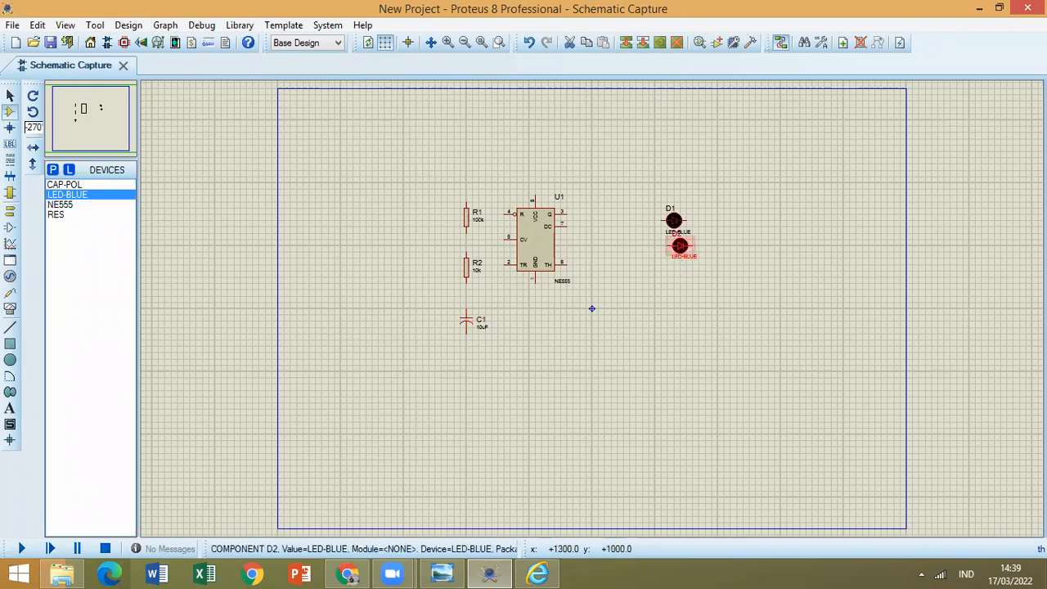
mouse_move(674, 247)
left_mouse_down()
mouse_move(662, 252)
mouse_move(669, 259)
left_mouse_up()
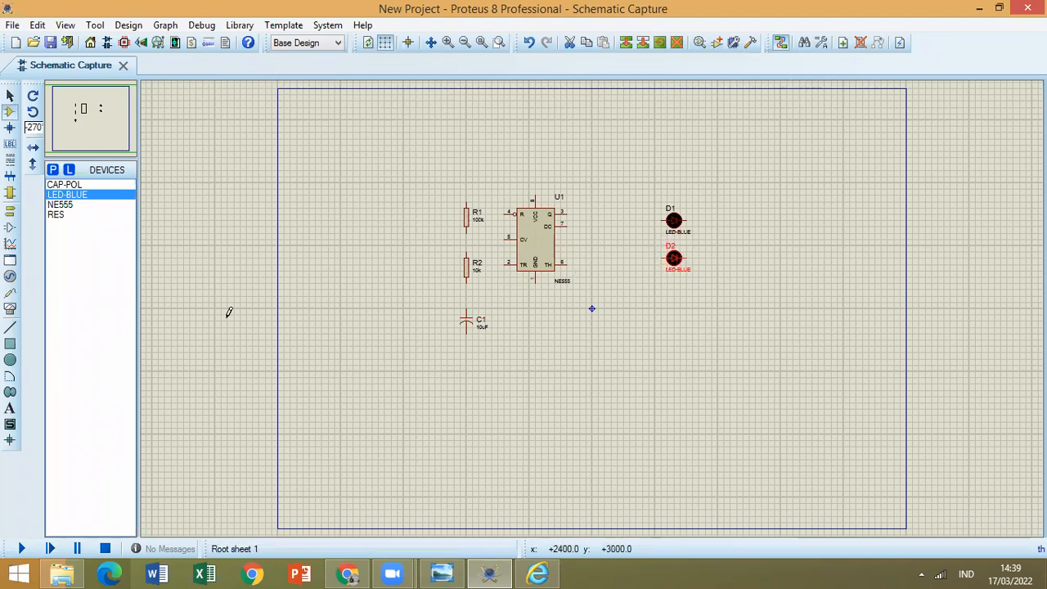
Place a GROUND terminal well below the two LEDs and compare the layout with the 555 circuit image.
left_click(10, 212)
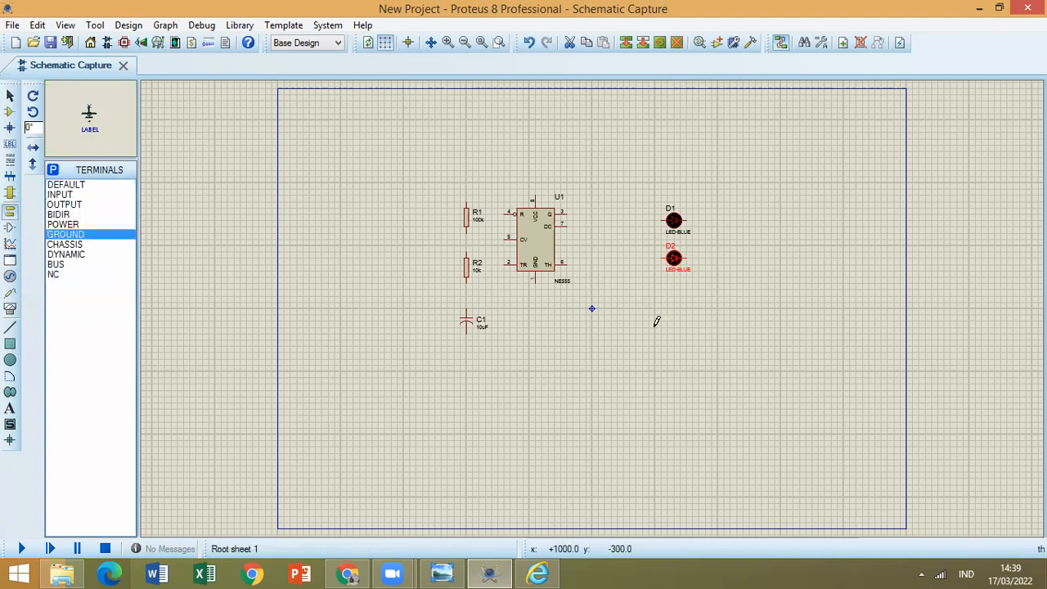
left_click(654, 329)
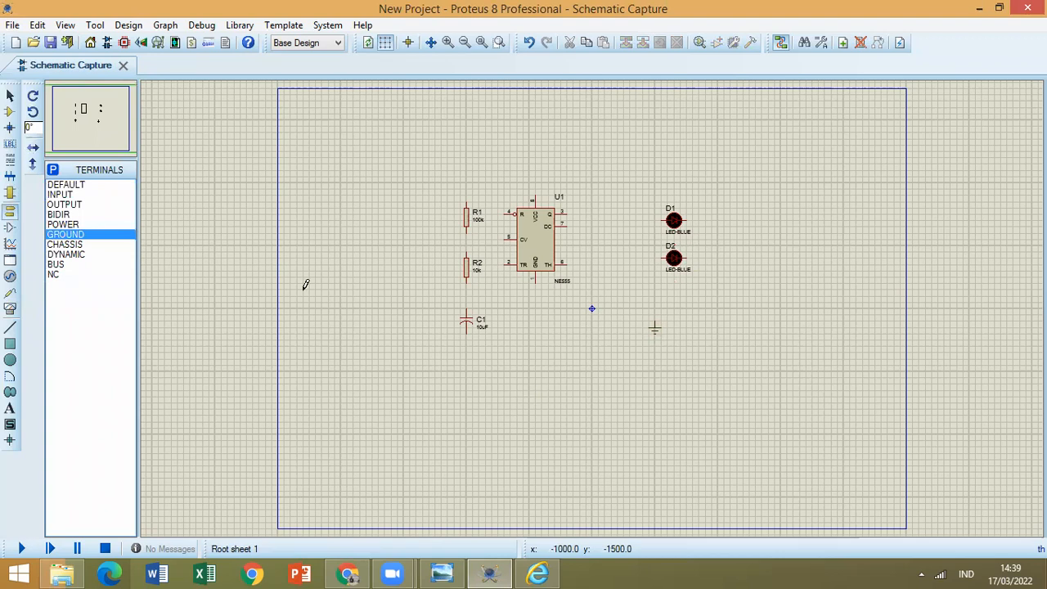
left_click(11, 98)
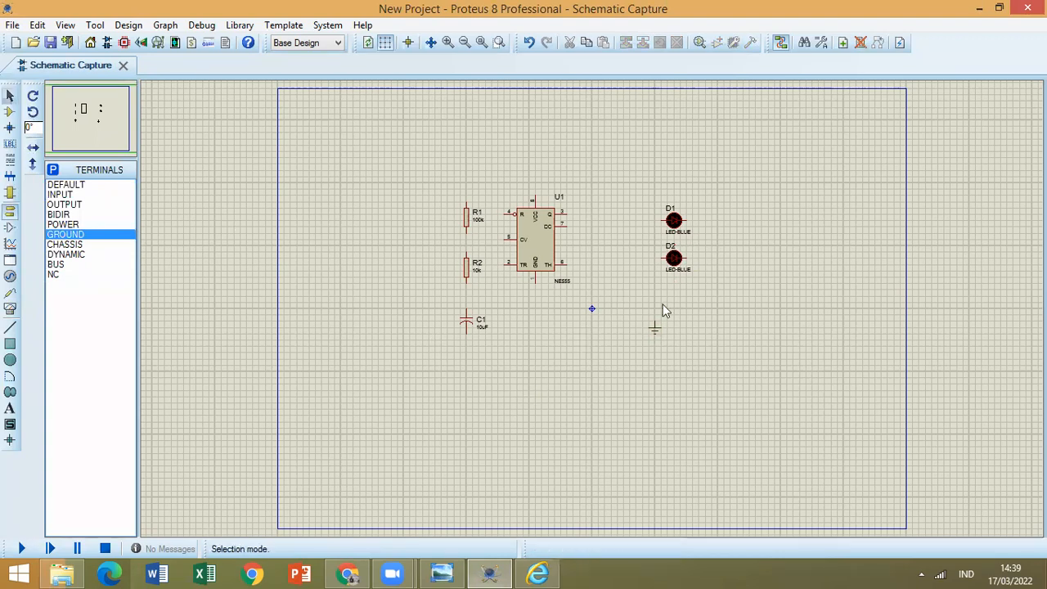
left_click(655, 355)
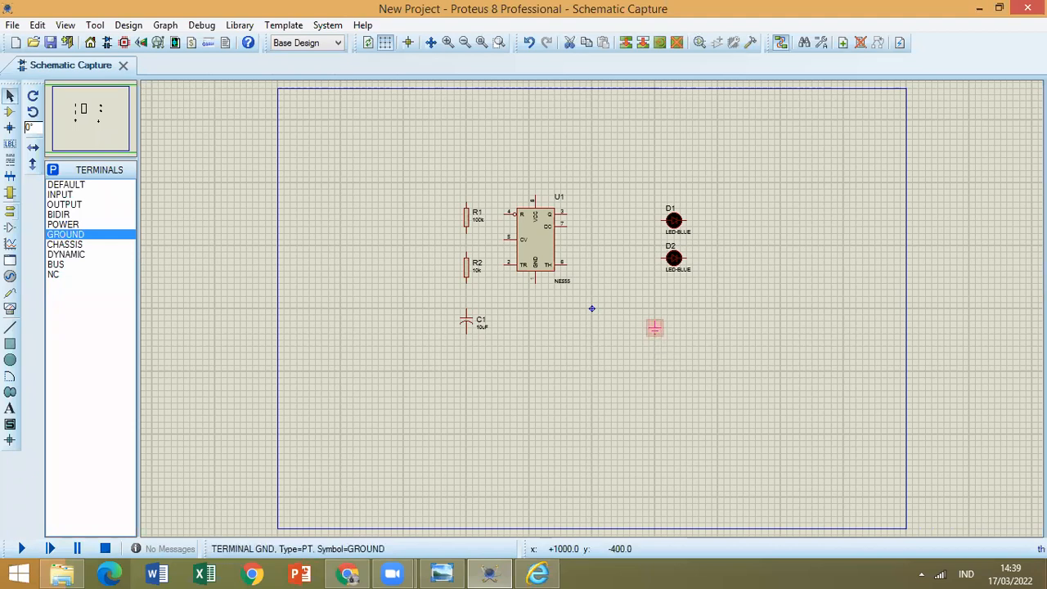
left_click_drag(655, 332, 656, 364)
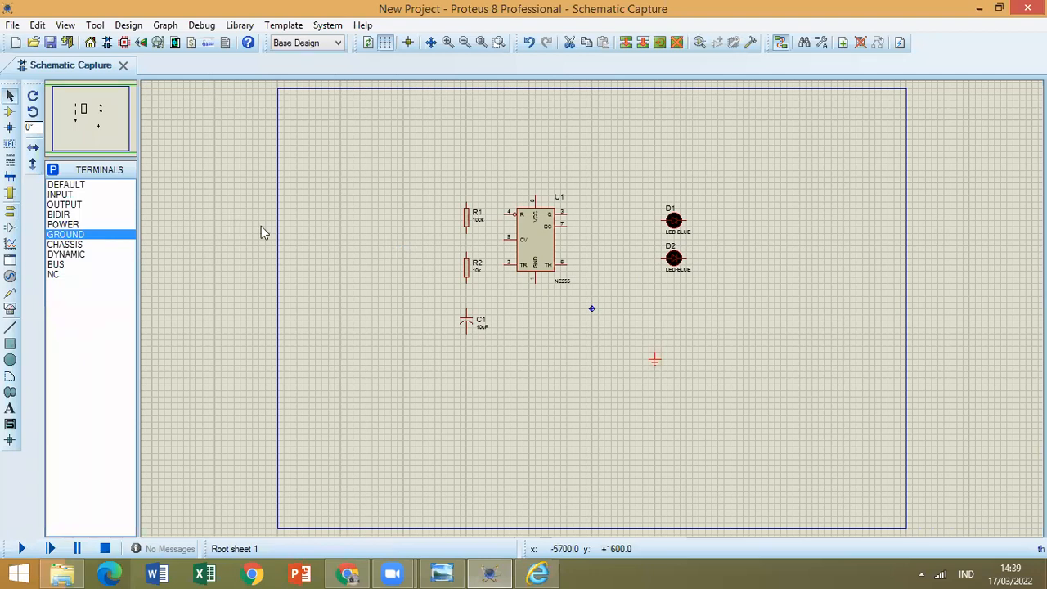
left_click(547, 576)
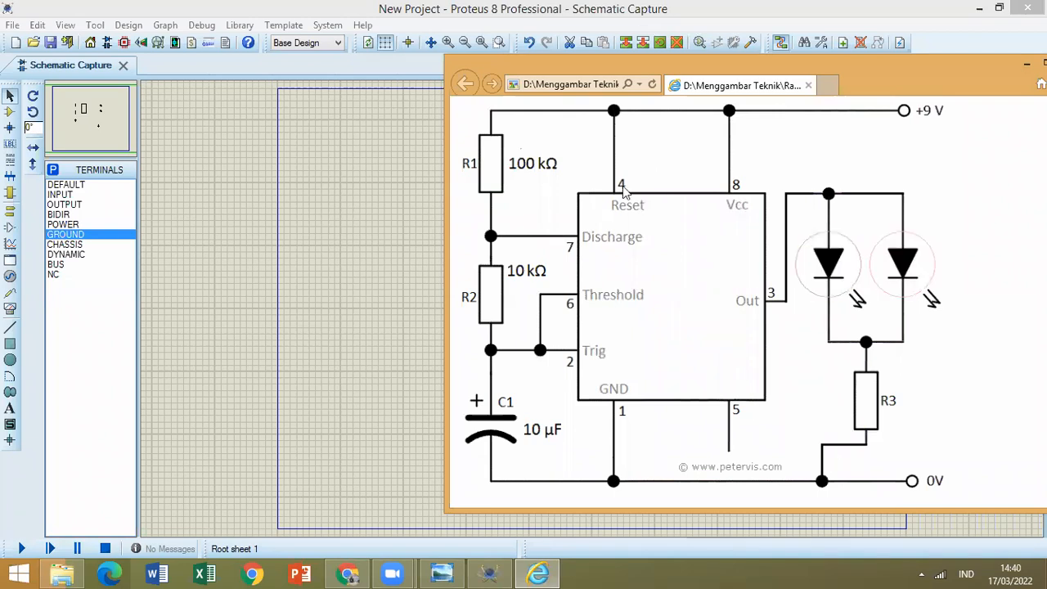
left_click(538, 573)
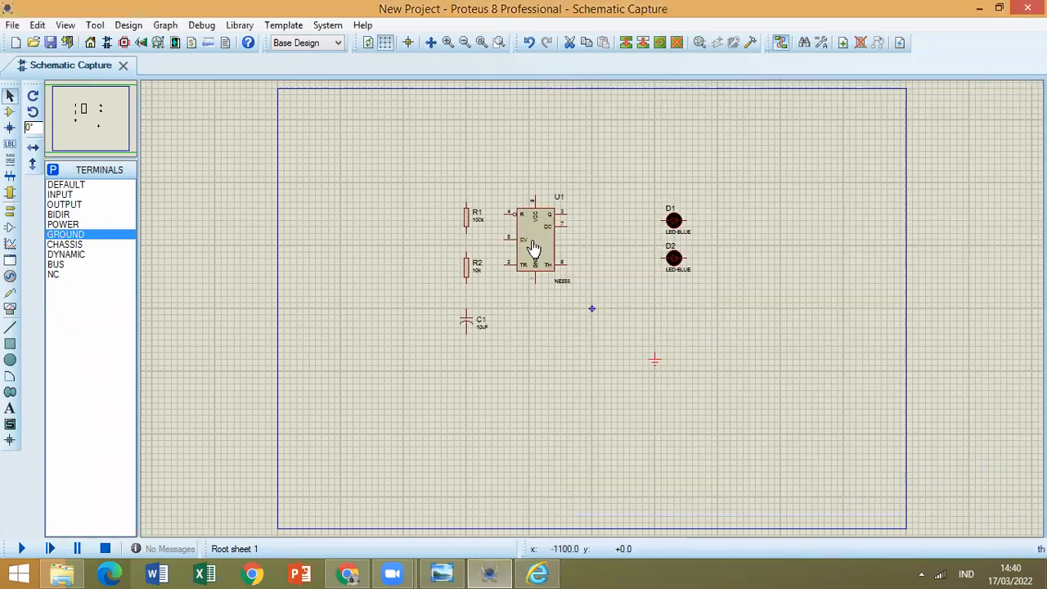
Wire the NE555's reset pin 4 to its VCC pin 8.
left_click(449, 45)
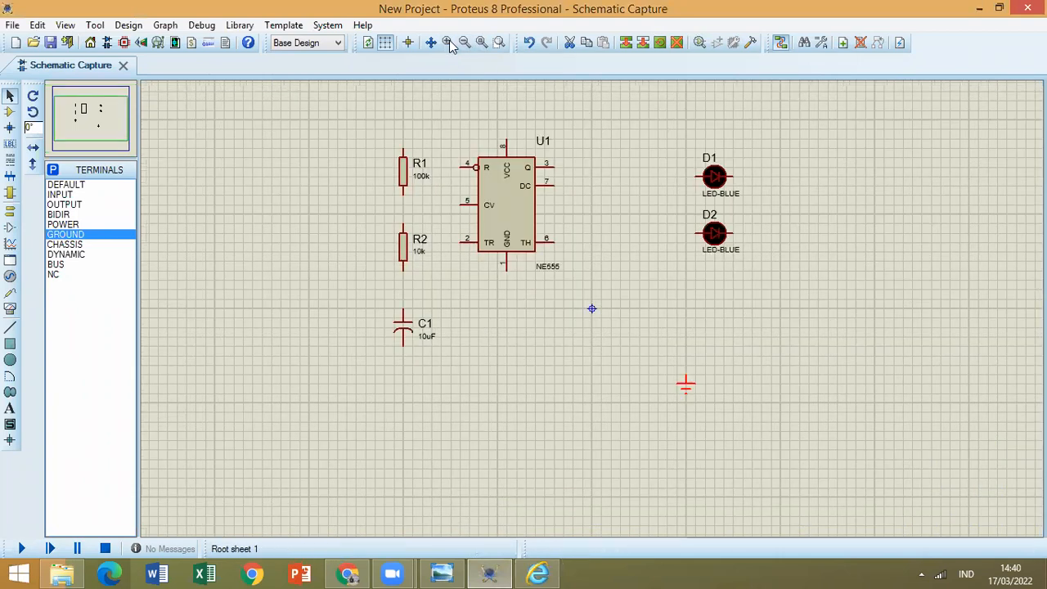
scroll(592, 309, "up", 1)
scroll(400, 237, "up", 1)
left_click(358, 218)
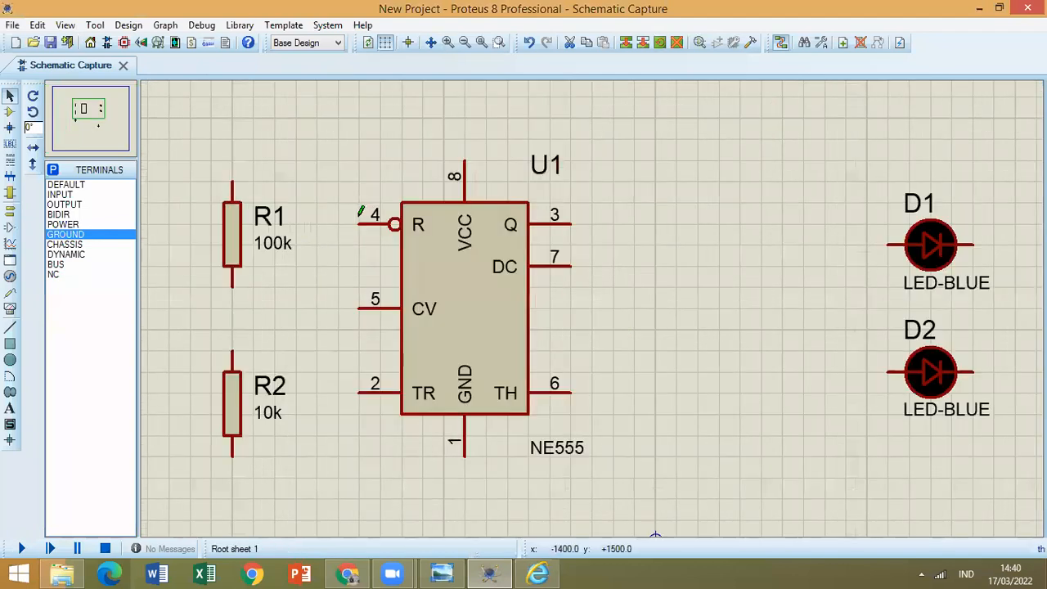
left_click(467, 158)
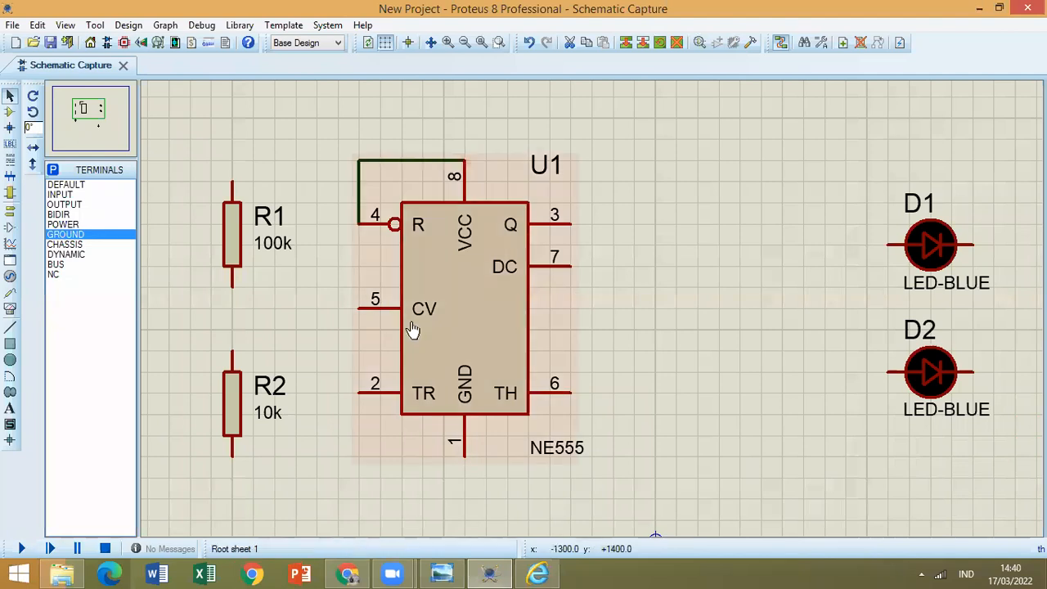
Wire the NE555's TH pin 6 to TR pin 2, routing the wire below the chip.
left_click(572, 393)
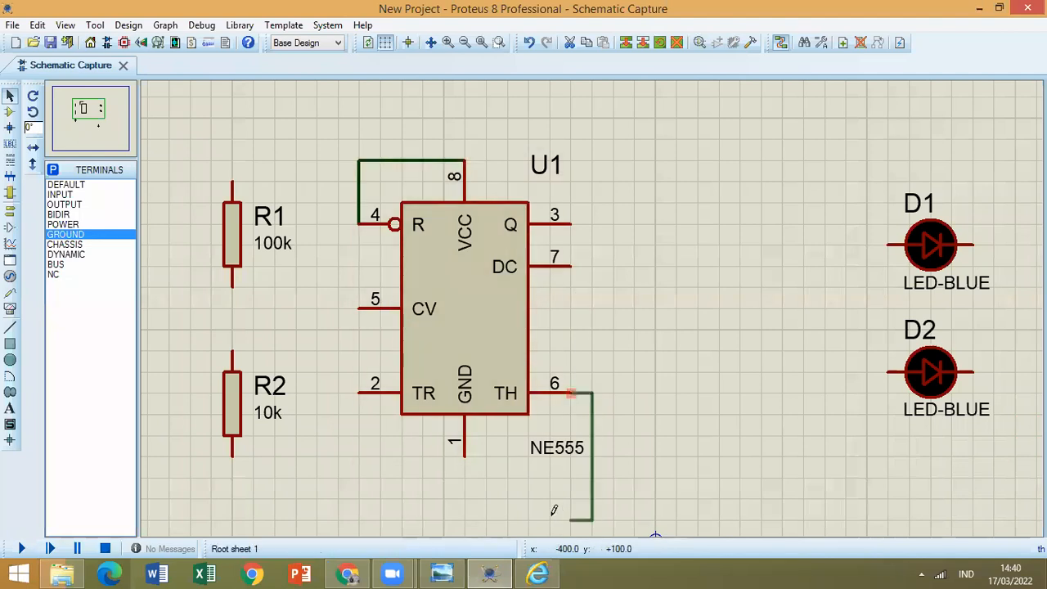
double_click(548, 503)
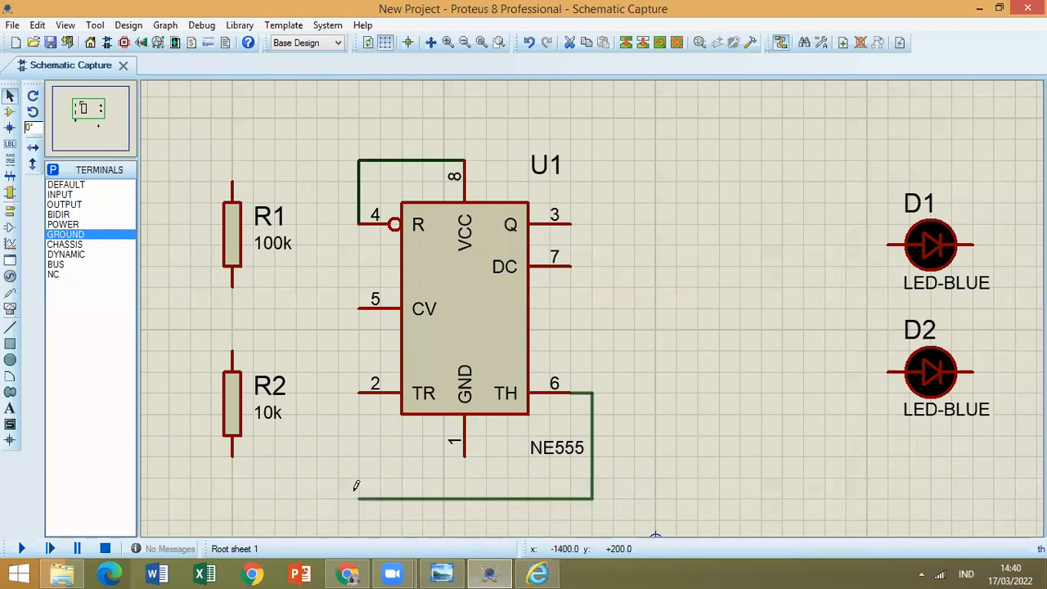
left_click(359, 392)
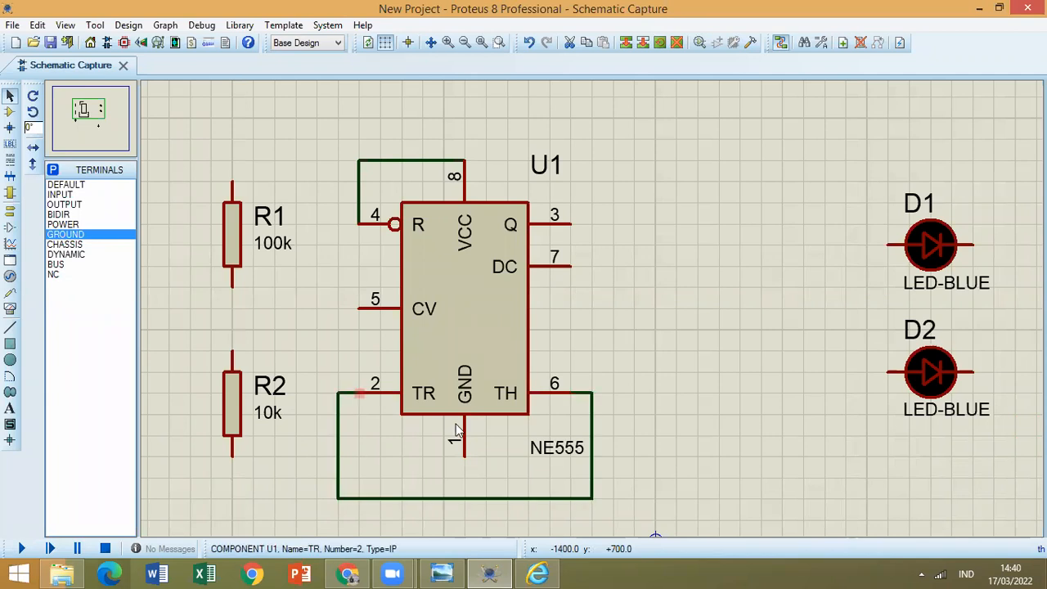
Consult the 555 circuit image, place a DC generator above R1 and wire it to the NE555's VCC pin 8.
left_click(542, 571)
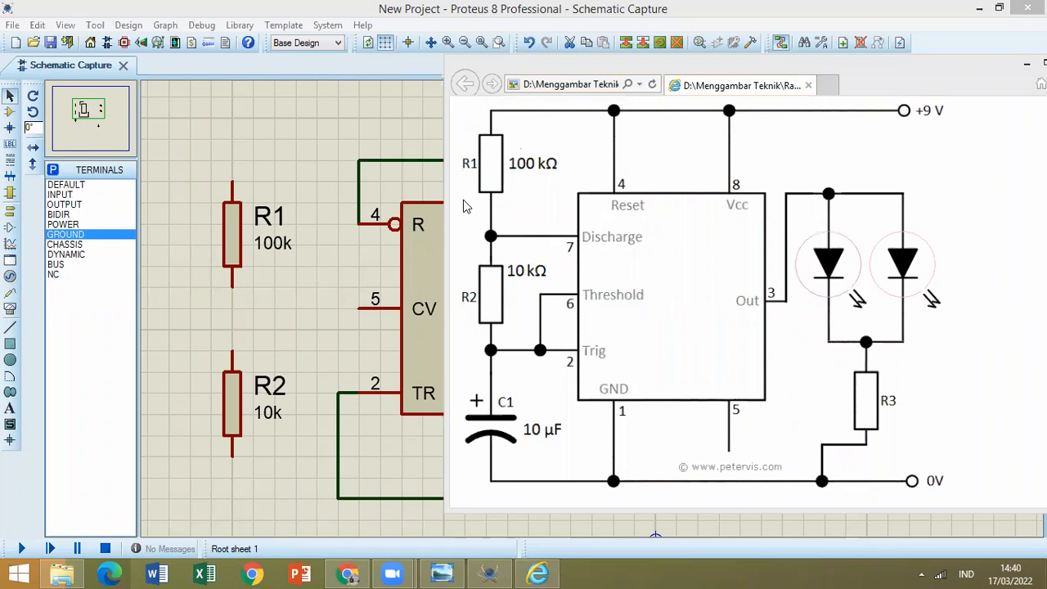
left_click(10, 276)
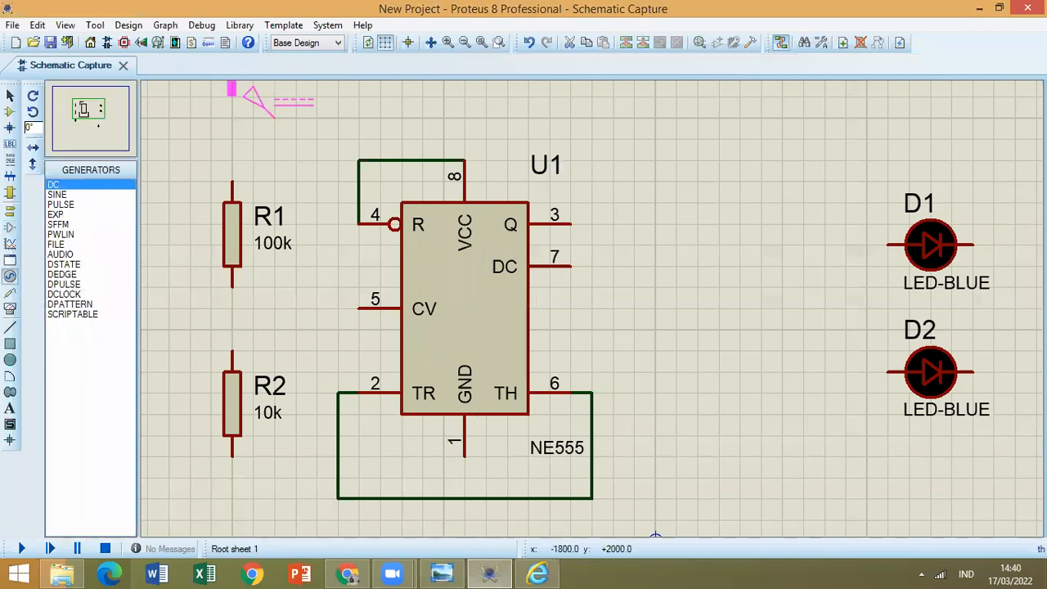
left_click(276, 112)
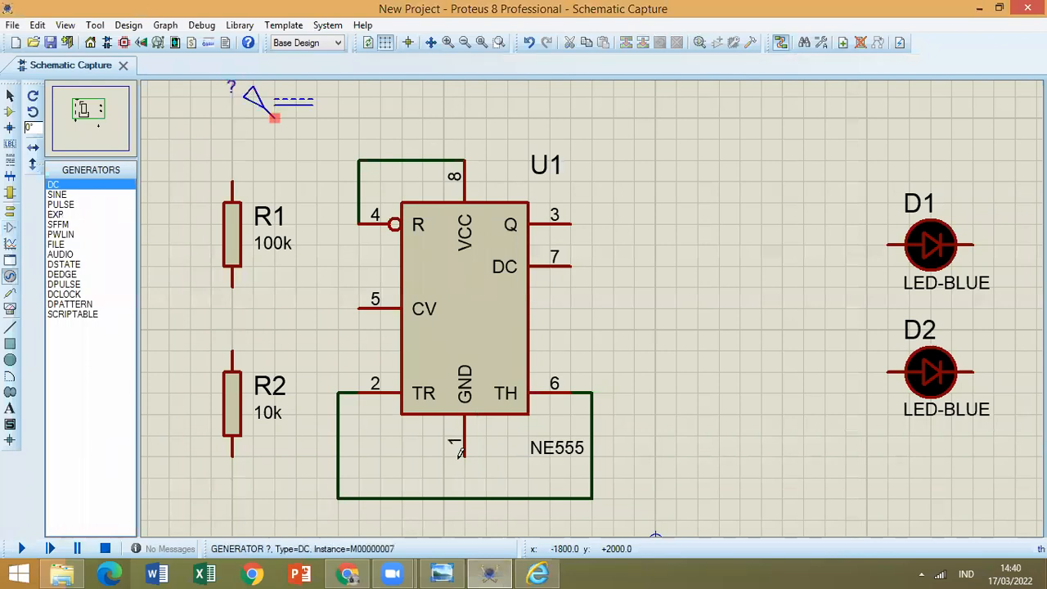
left_click(537, 575)
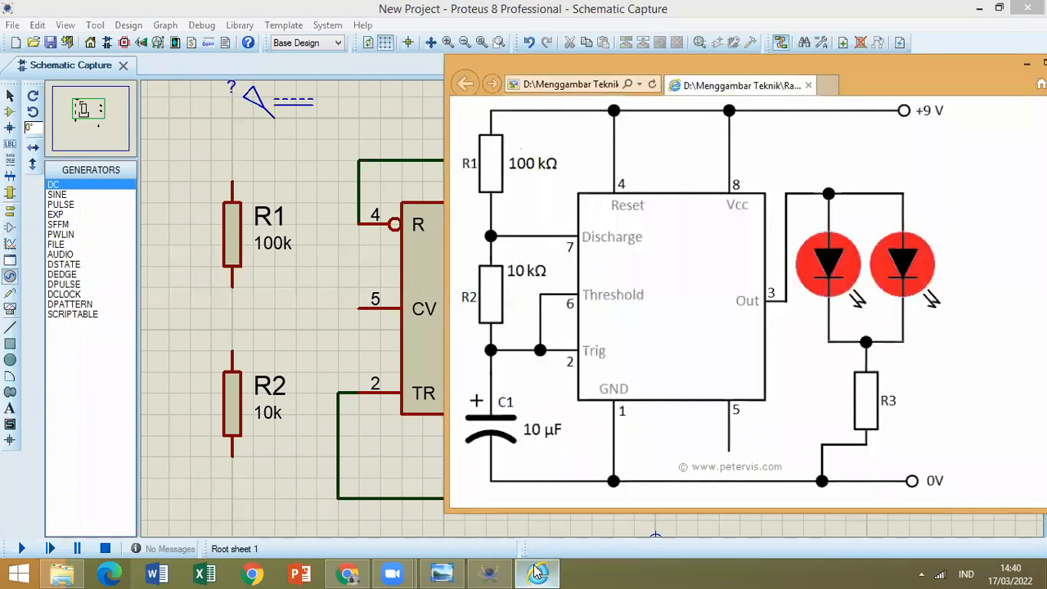
left_click(317, 111)
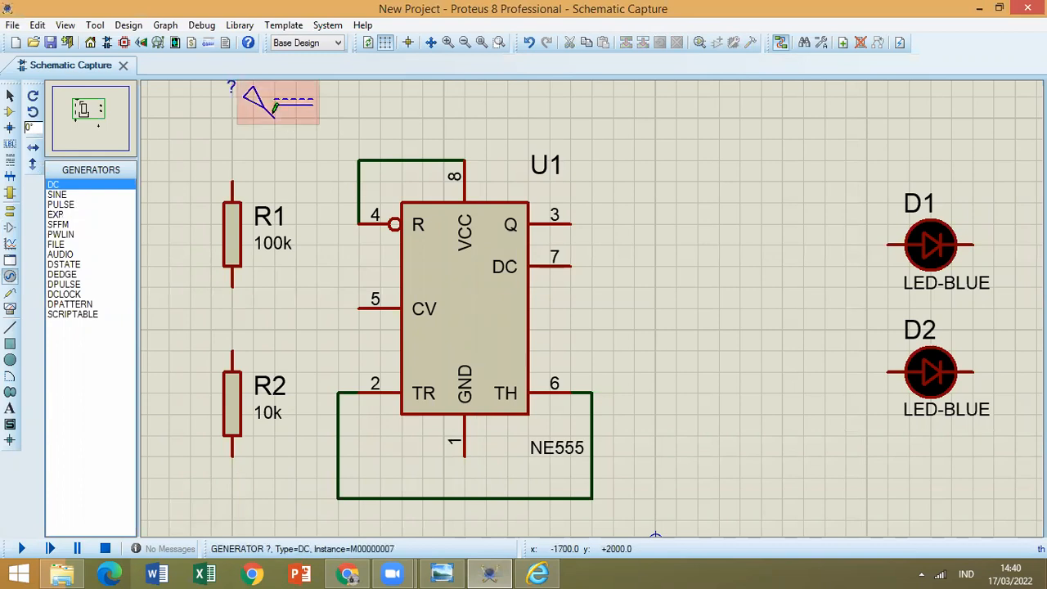
left_click(288, 105)
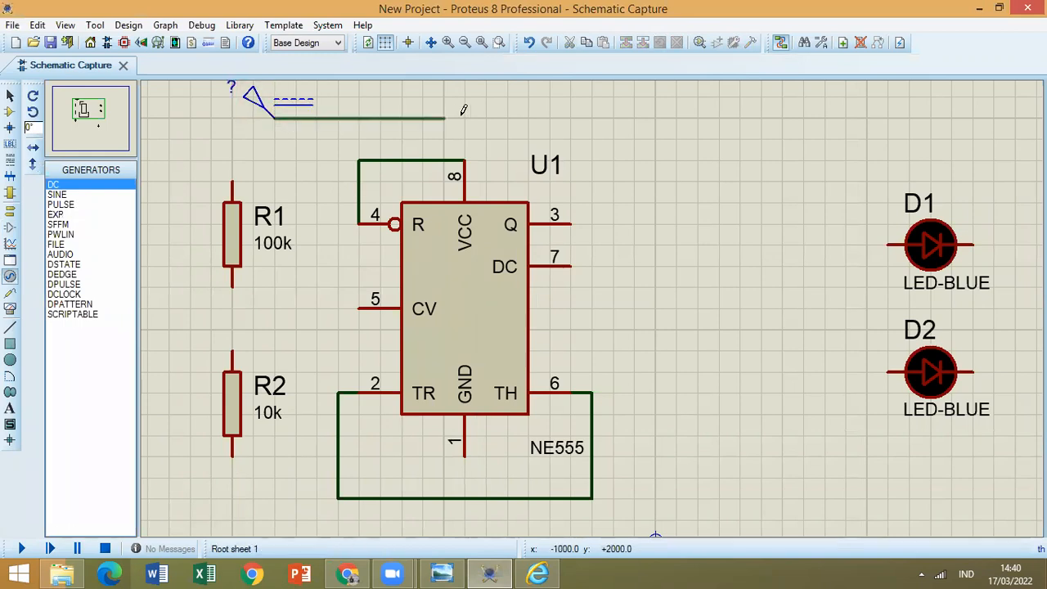
left_click(465, 158)
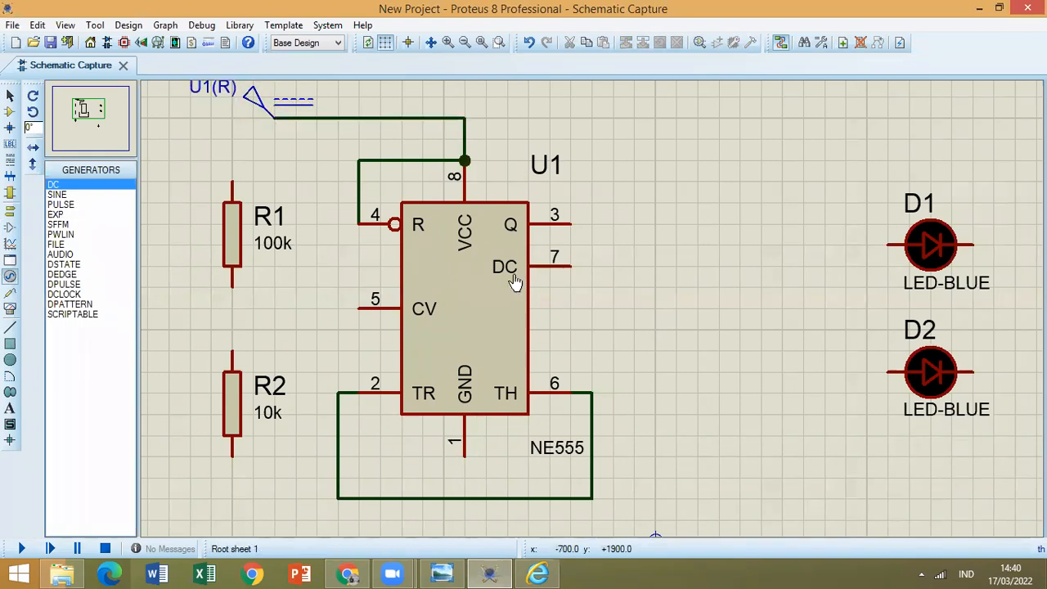
Check the circuit image and move R1 and R2 farther away from the NE555, keeping them in one vertical column.
left_click(536, 573)
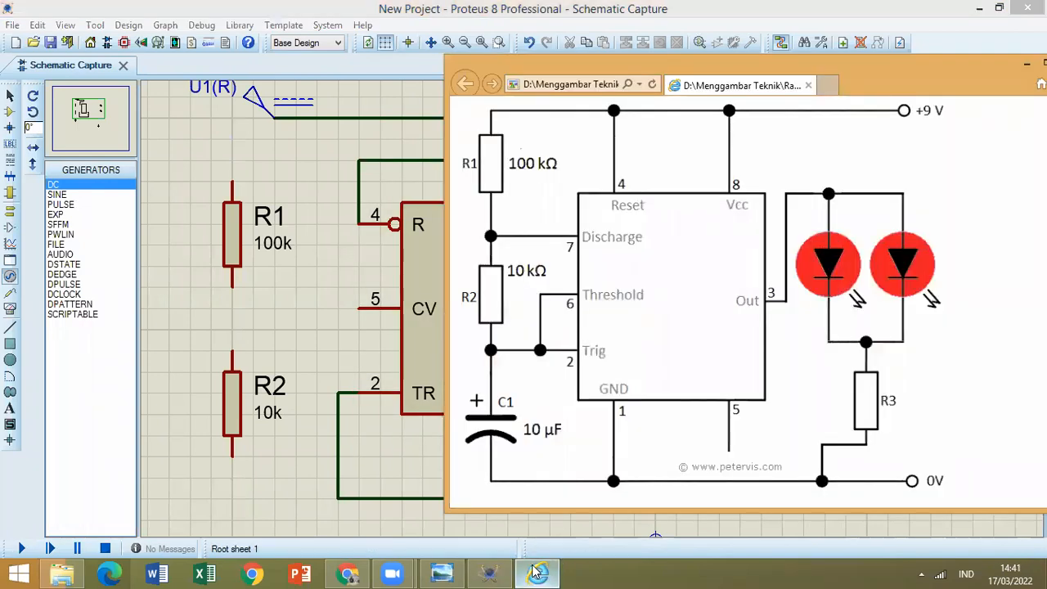
left_click(334, 371)
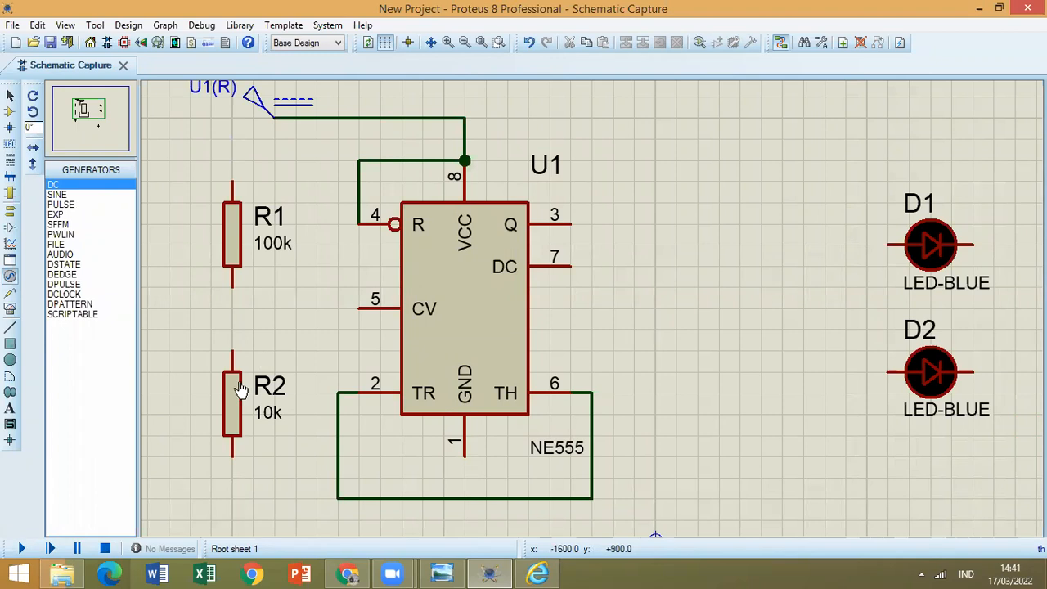
left_click(234, 409)
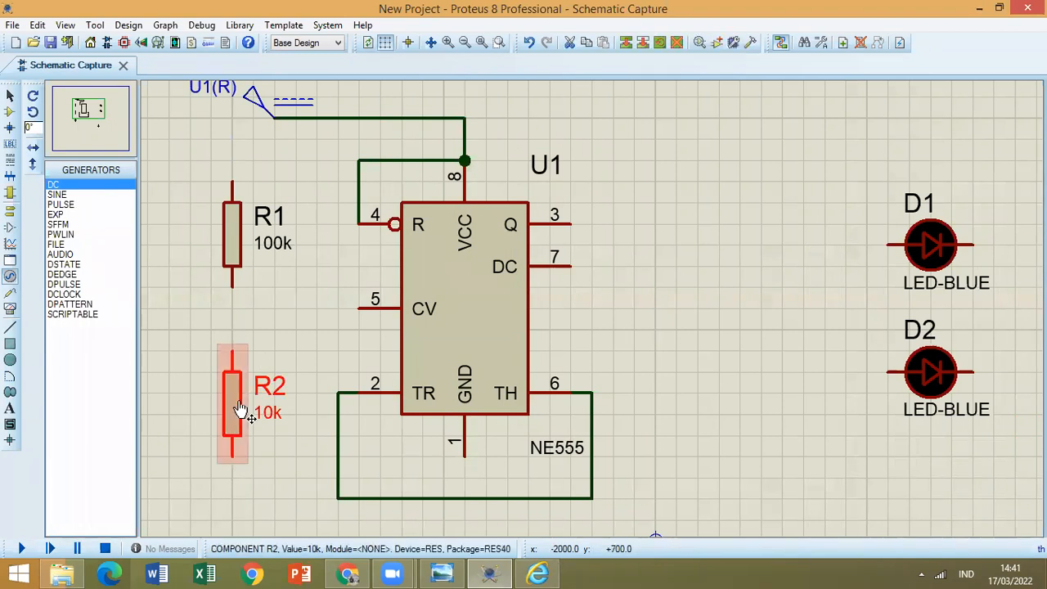
left_click(230, 227)
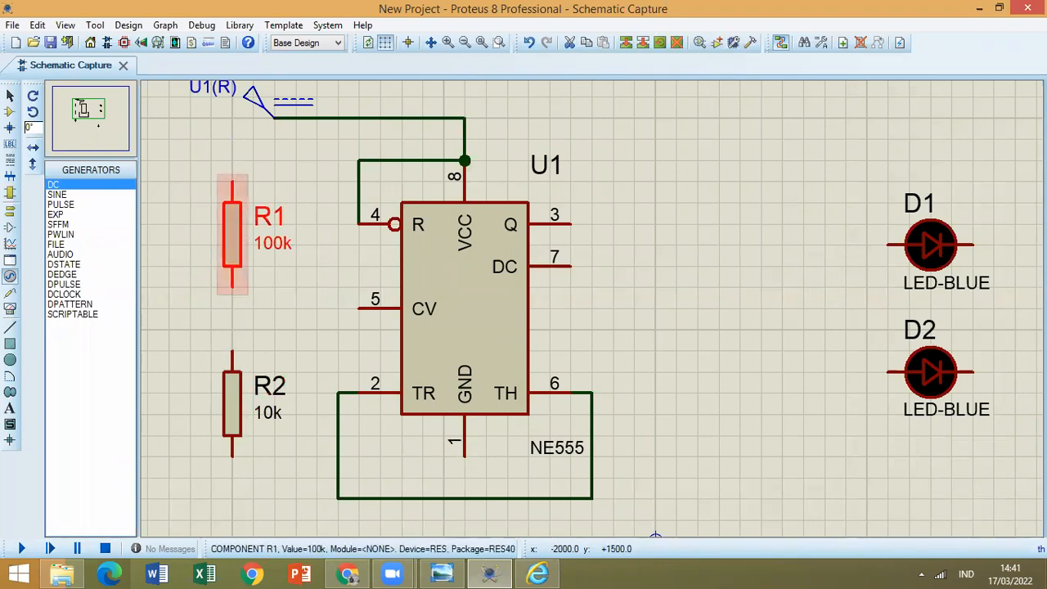
left_click_drag(233, 219, 168, 178)
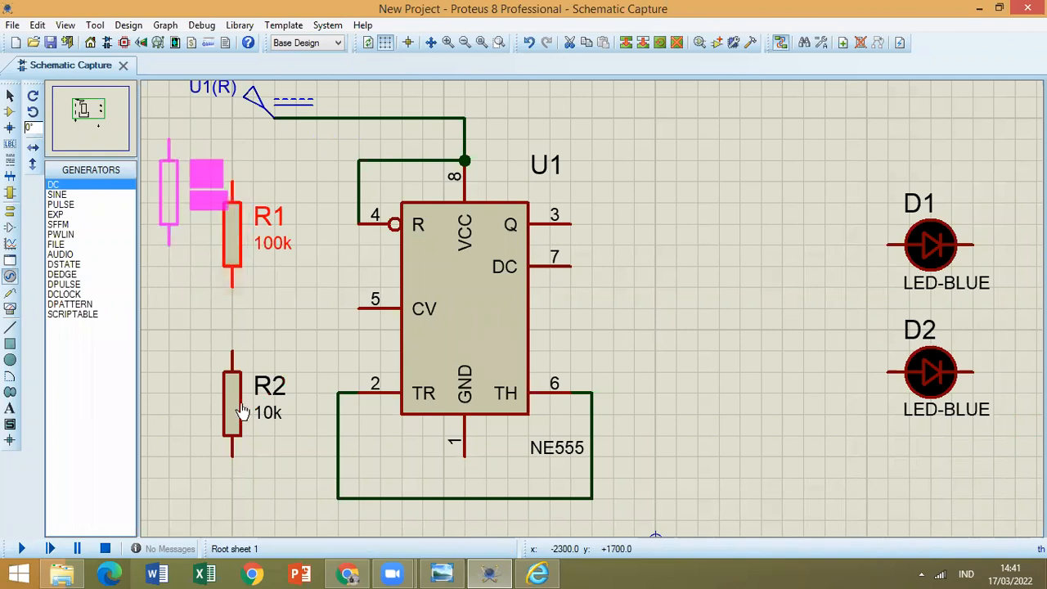
left_click(231, 401)
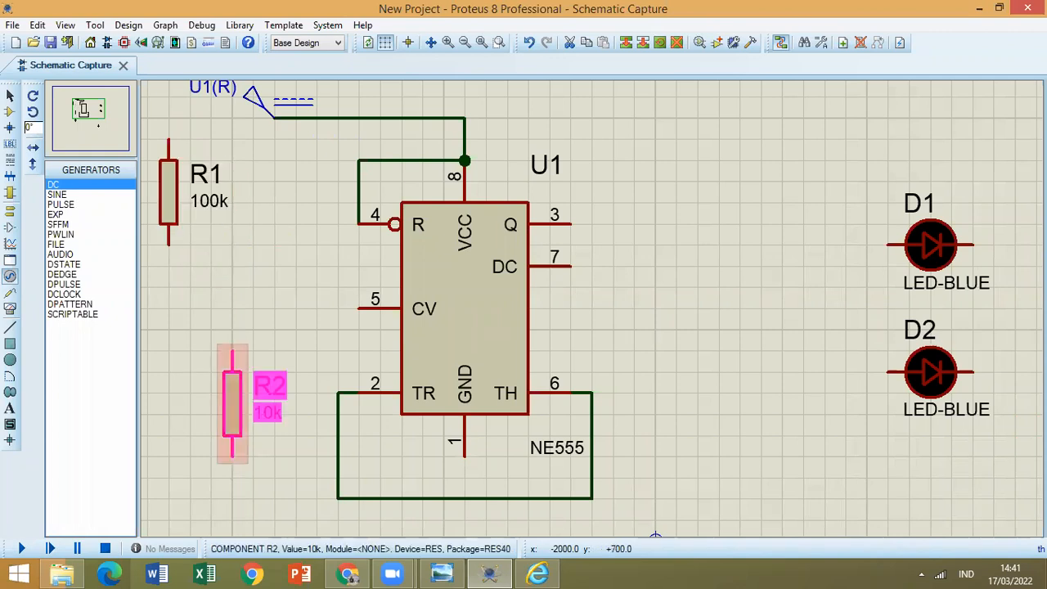
left_click_drag(231, 400, 147, 380)
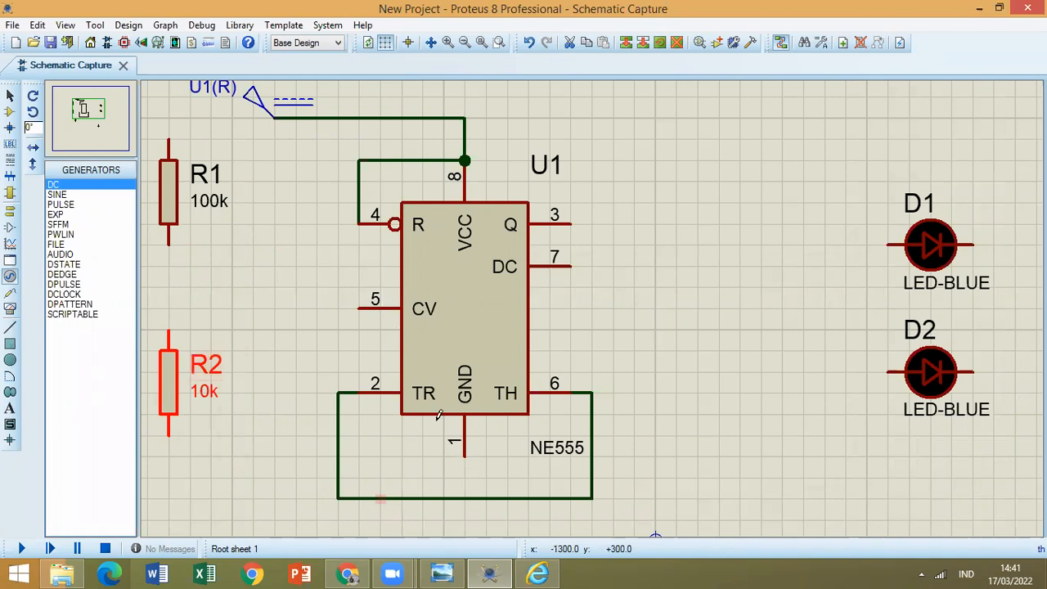
Move capacitor C1 directly below R2 so it lines up with the resistor column.
scroll(484, 341, "down", 2)
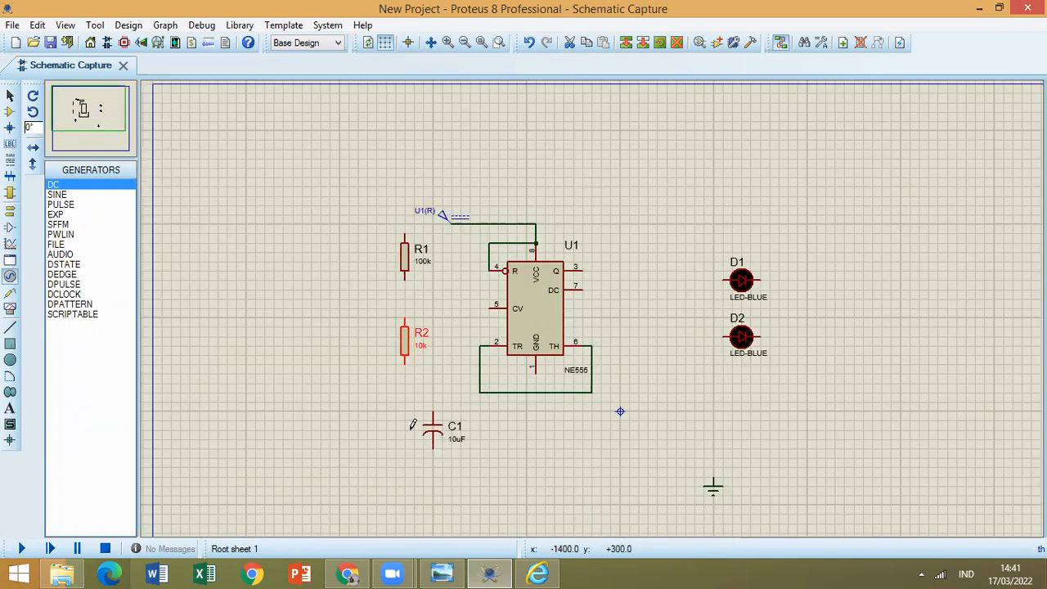
left_click(434, 416)
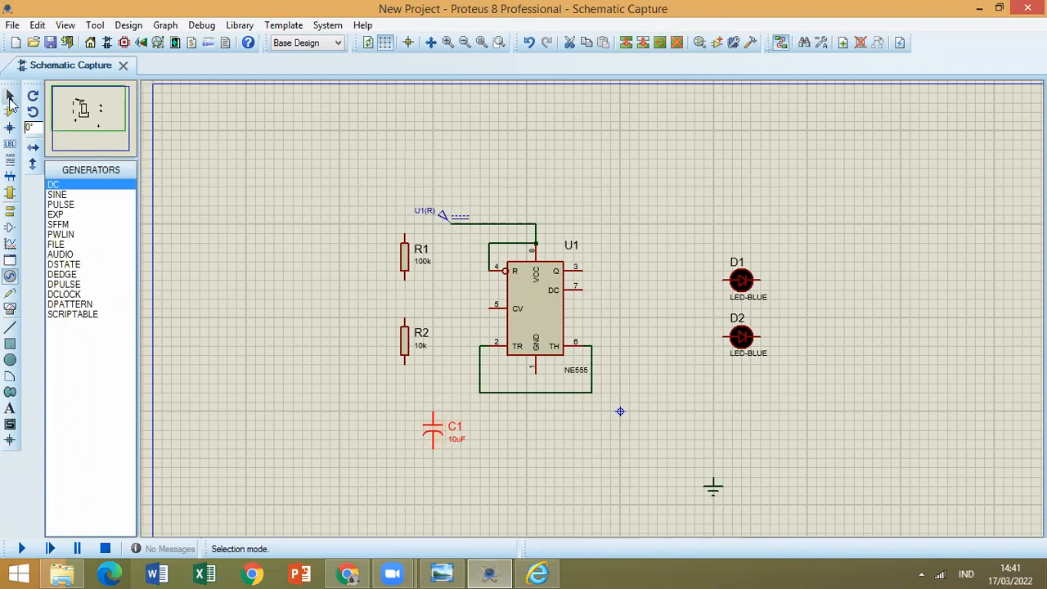
left_click_drag(433, 427, 405, 419)
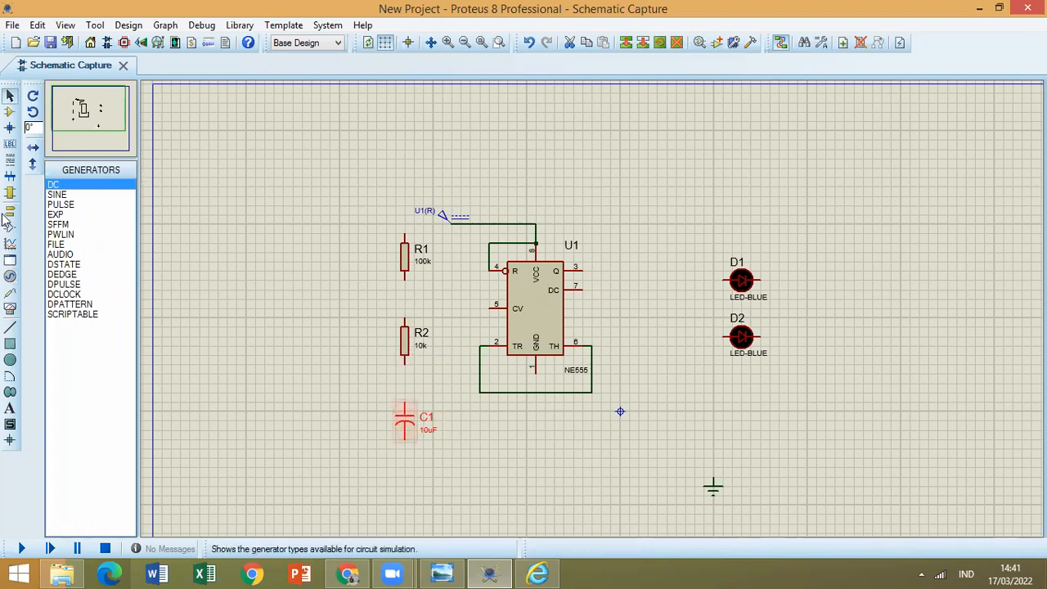
Wire R2's lower pin to C1's upper pin and R1's lower pin to R2's upper pin.
left_click(10, 326)
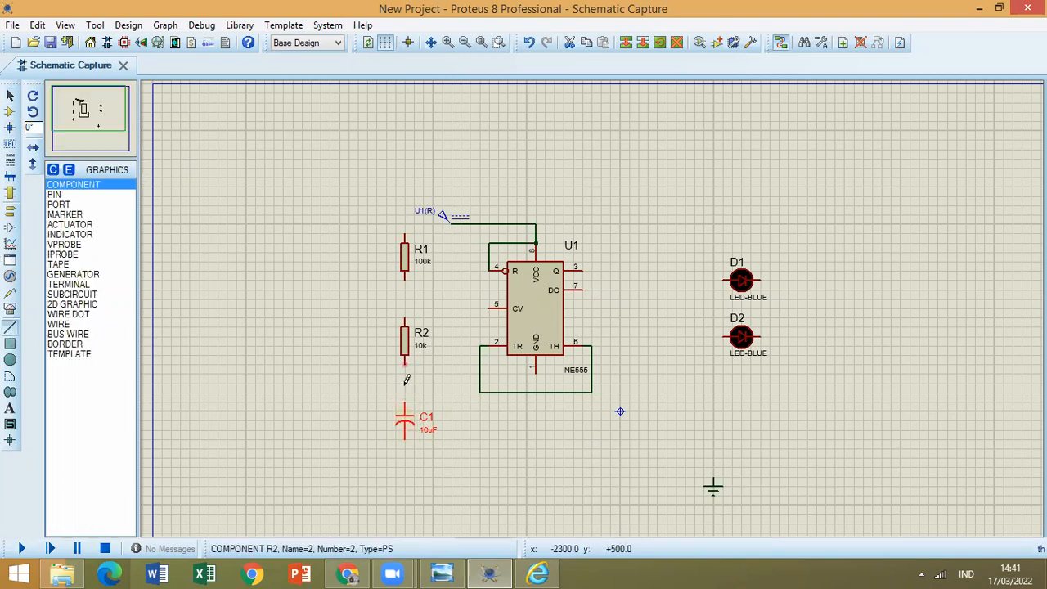
left_click(404, 401)
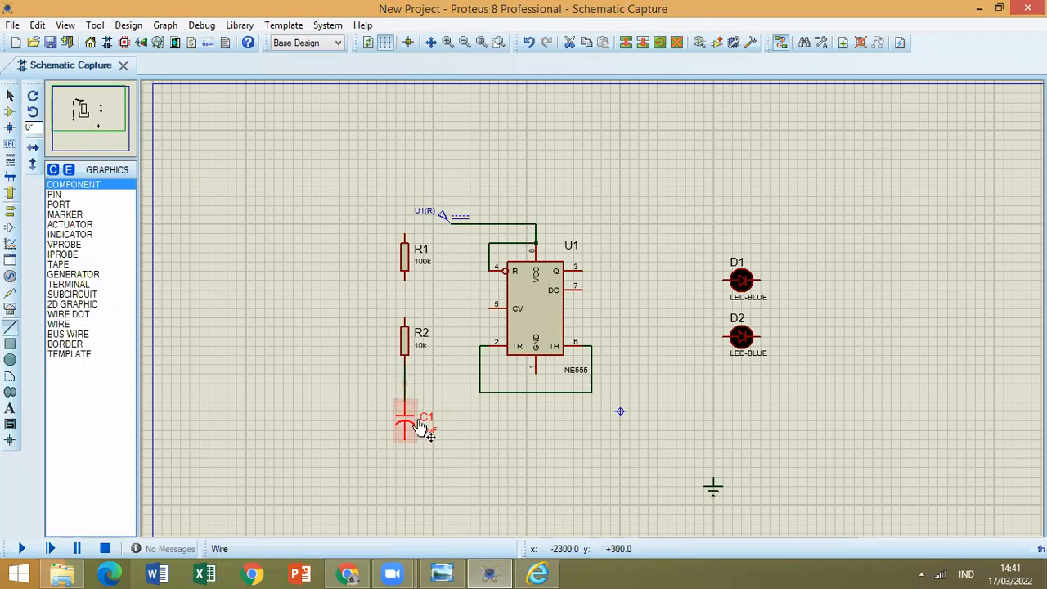
scroll(453, 407, "up", 1)
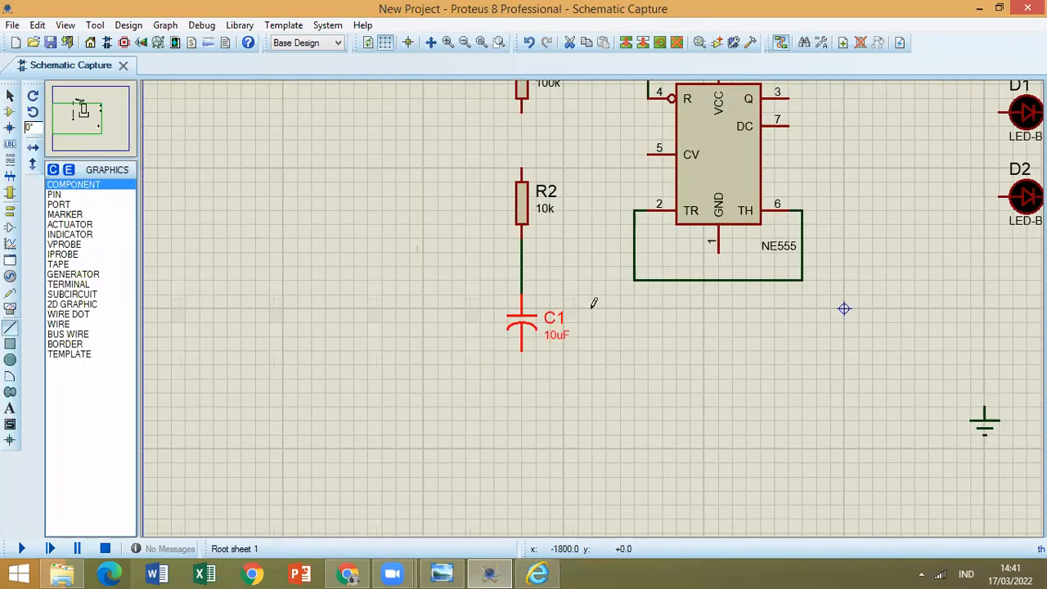
scroll(594, 304, "up", 2)
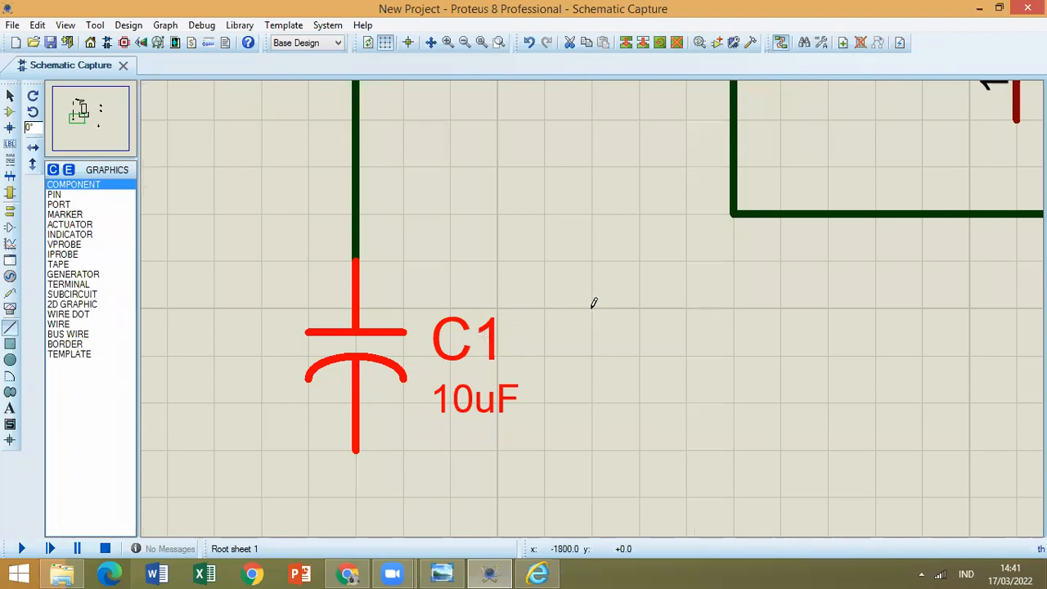
scroll(532, 161, "down", 2)
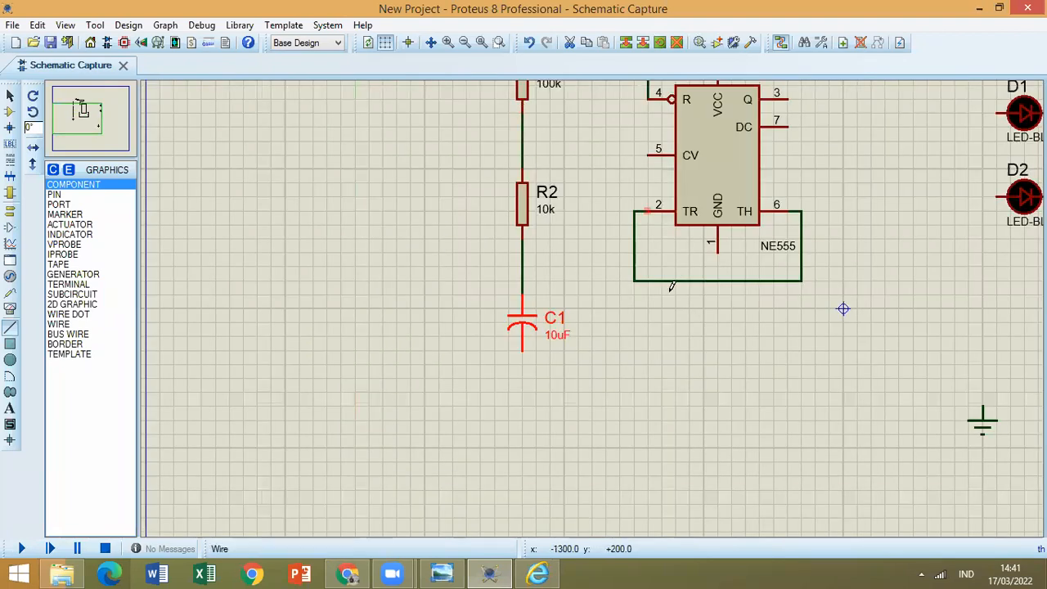
left_click(666, 379)
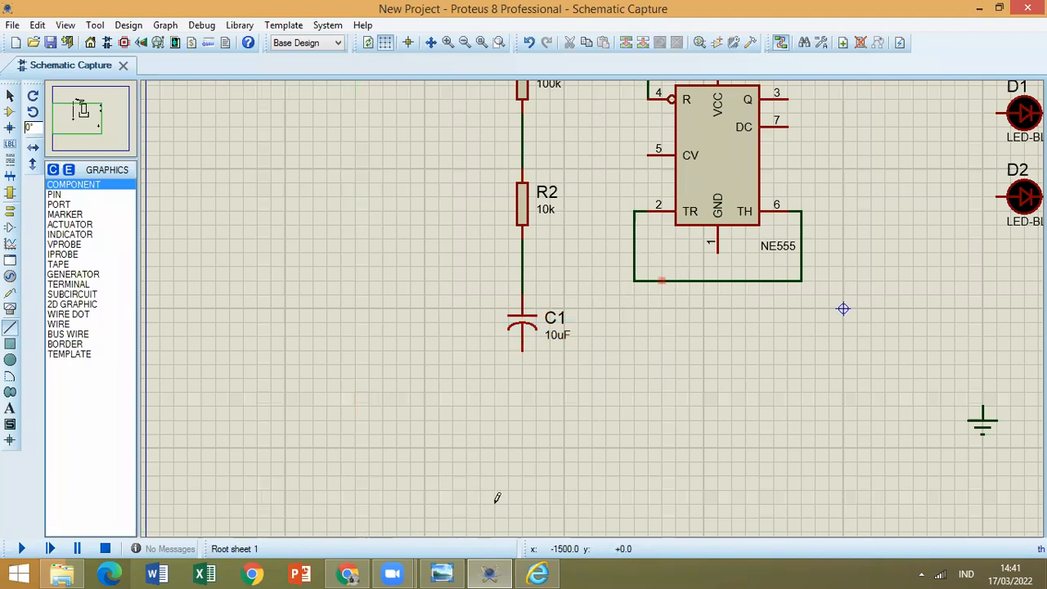
Consult the circuit image and wire the R2–C1 junction to the wire joining NE555 pins 2 and 6.
left_click(538, 573)
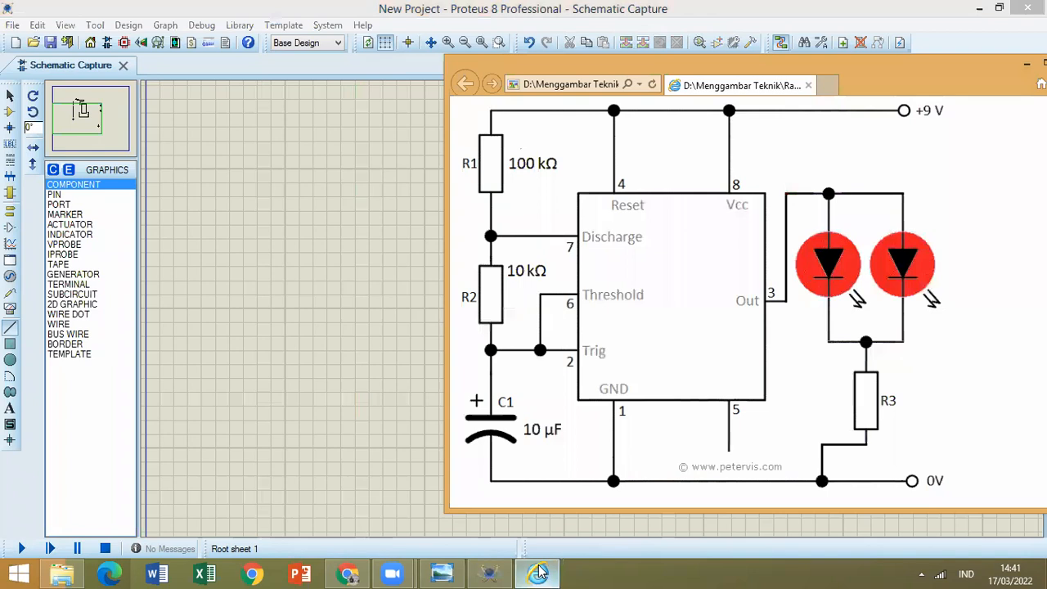
left_click(540, 572)
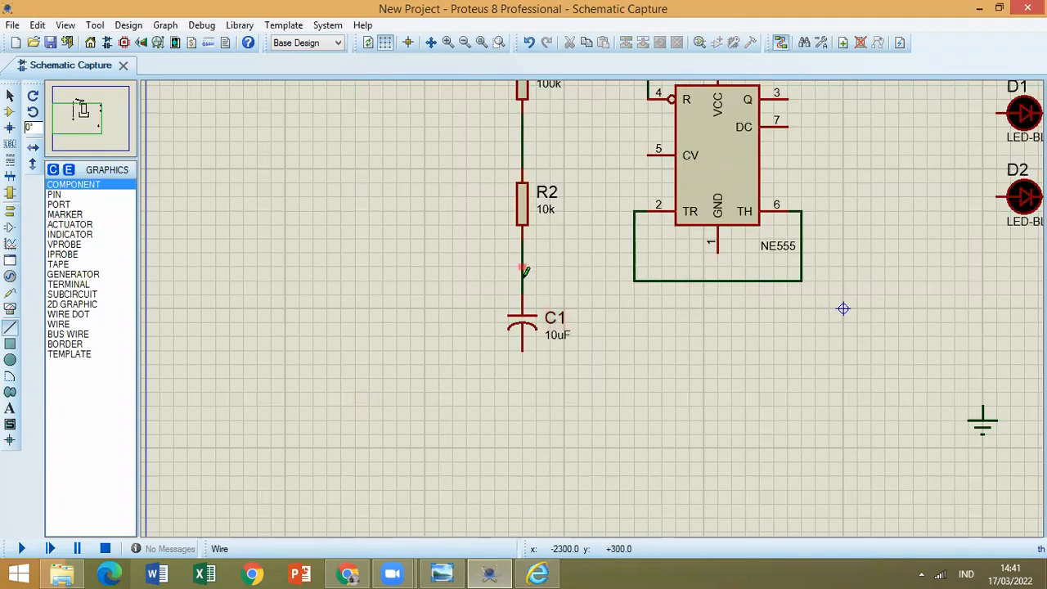
left_click(523, 279)
left_click(634, 280)
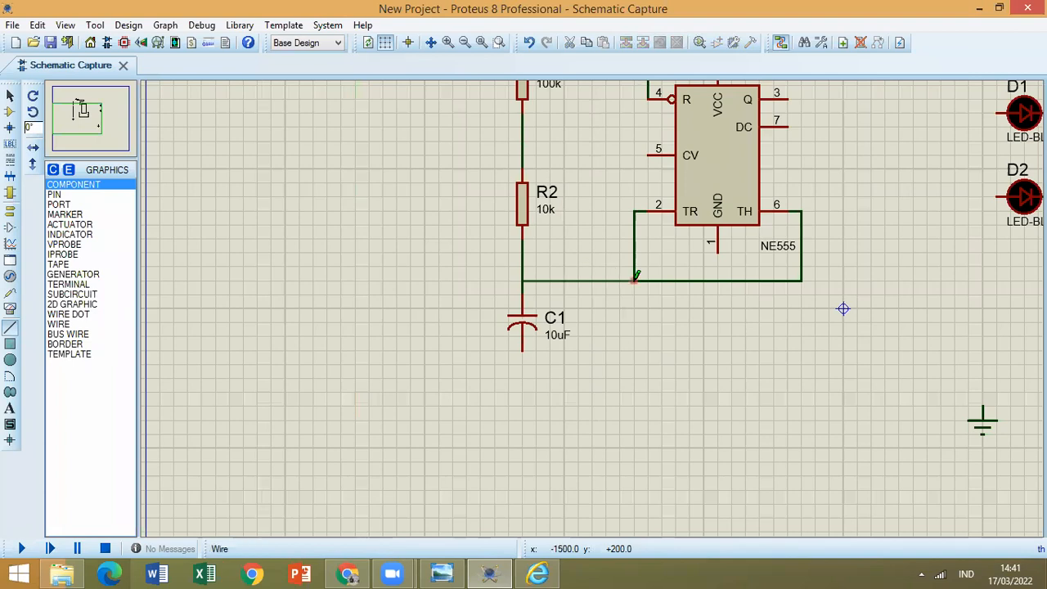
Consult the circuit image, wire C1's lower pin to the GROUND terminal and check the image again.
left_click(537, 573)
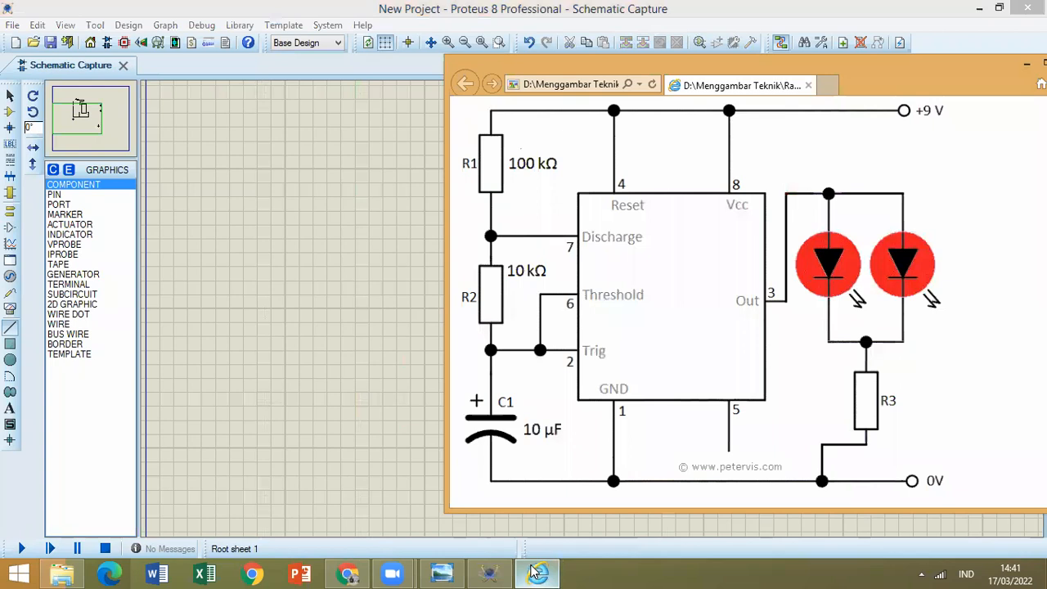
left_click(533, 570)
left_click(525, 346)
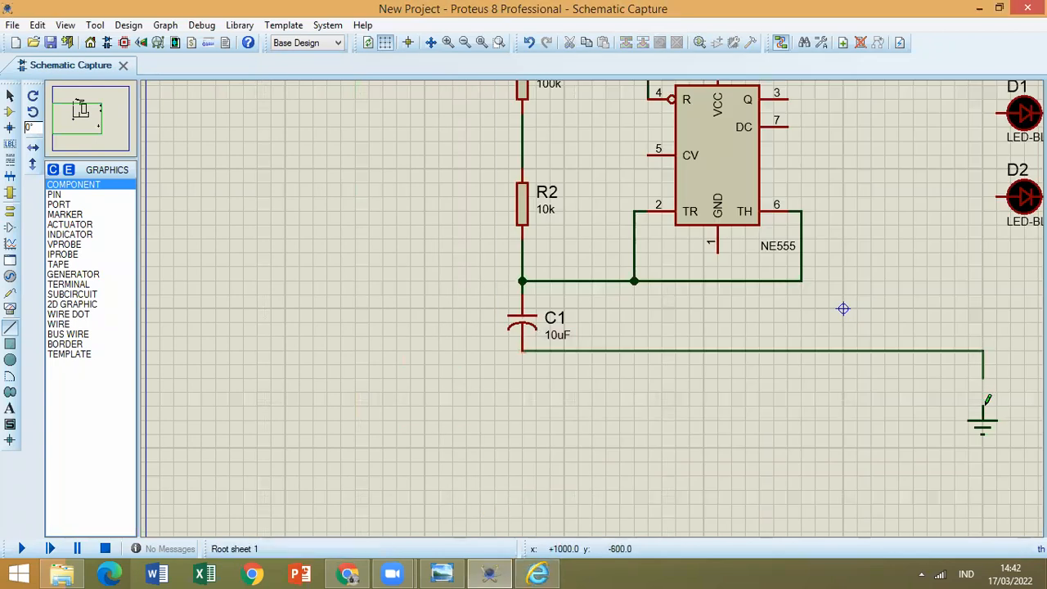
left_click(549, 566)
left_click(548, 566)
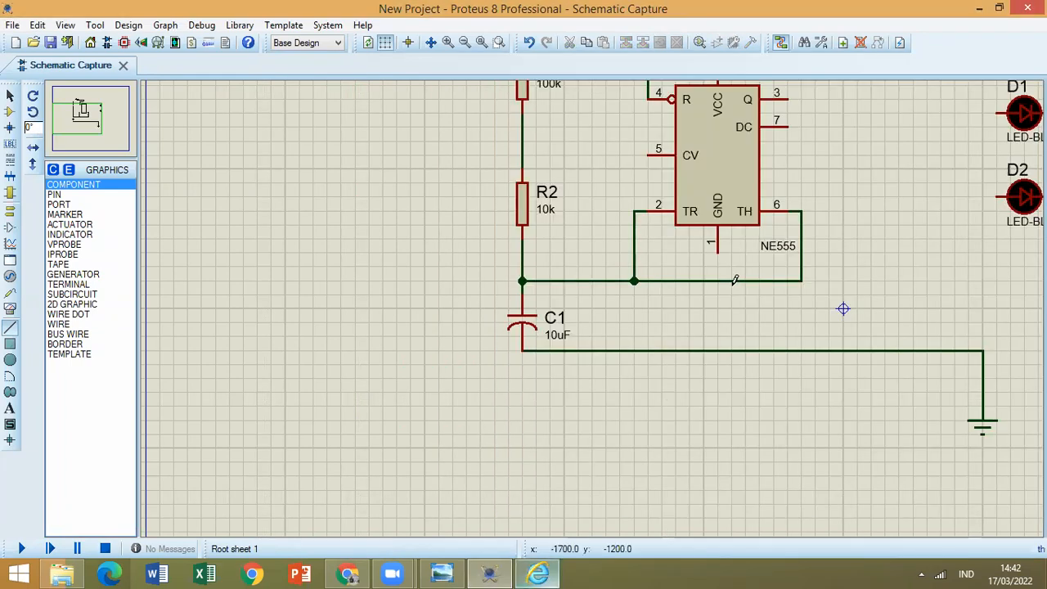
Wire NE555 pin 1 straight down to the line between C1 and the GROUND terminal and check the circuit image.
left_click(719, 296)
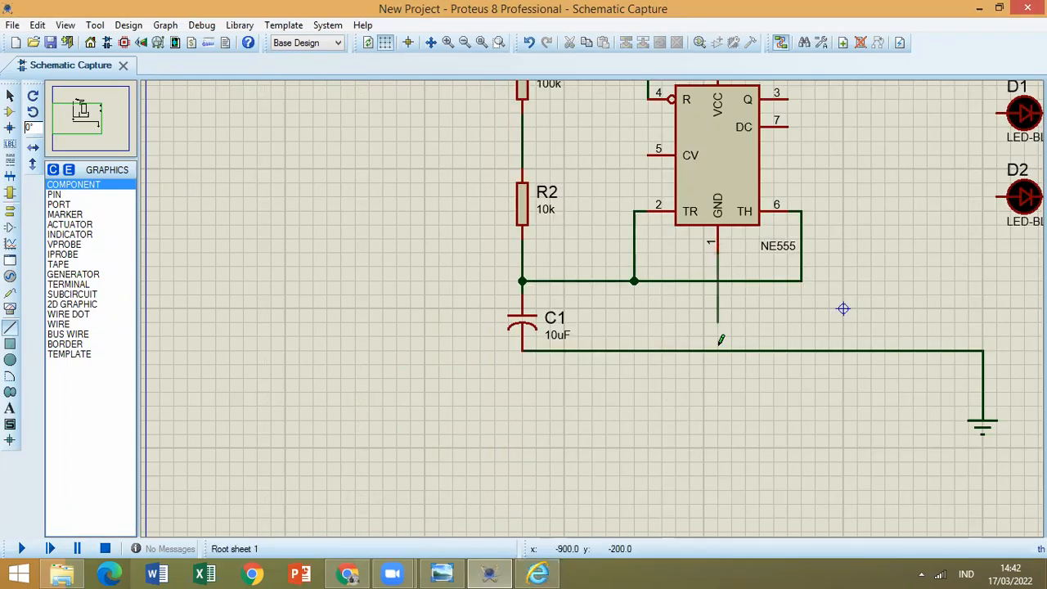
left_click(719, 349)
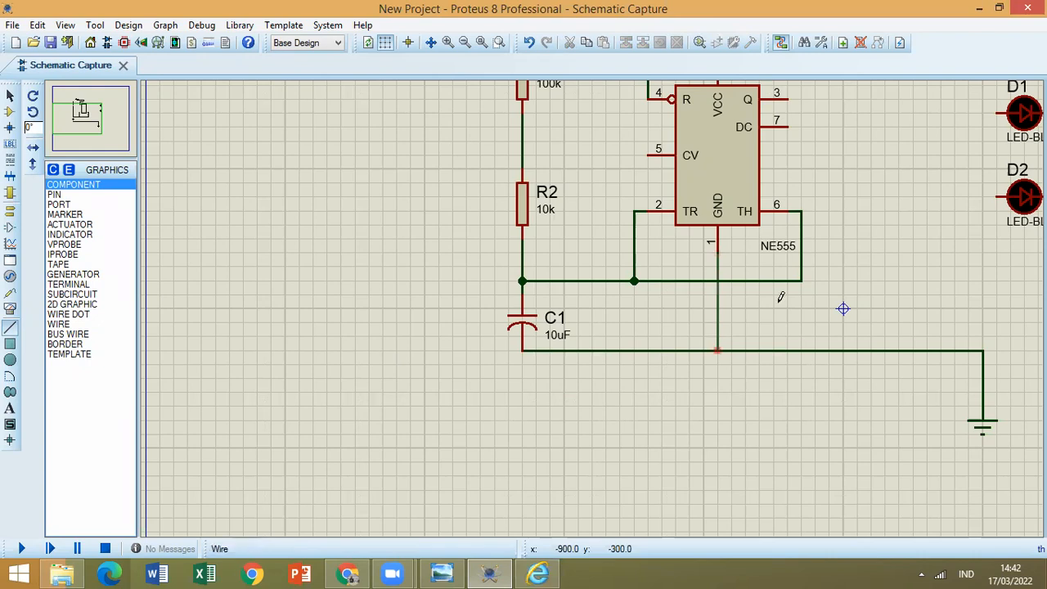
left_click(535, 573)
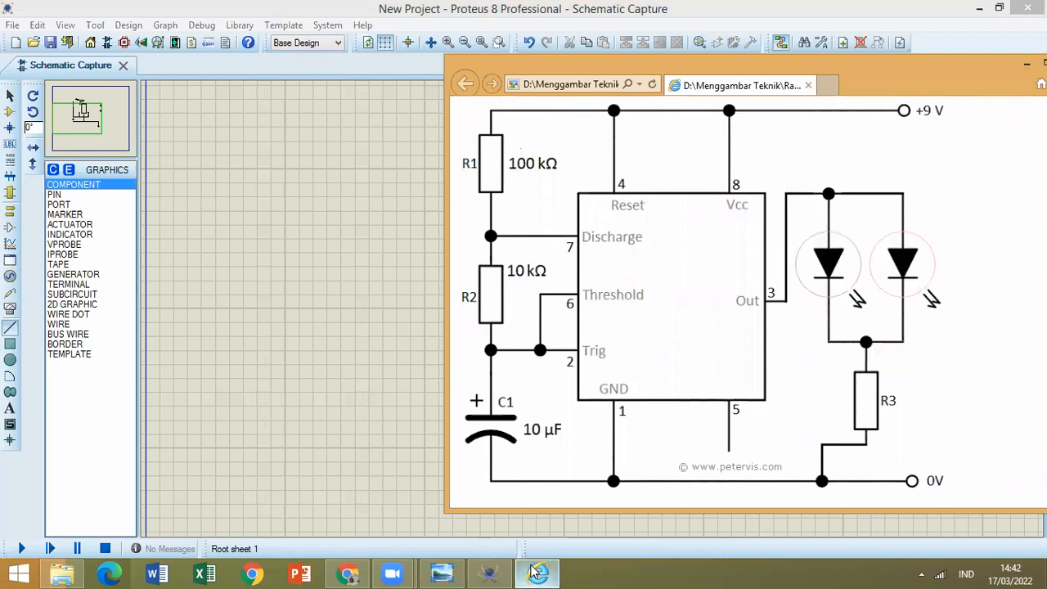
key("alt+Tab")
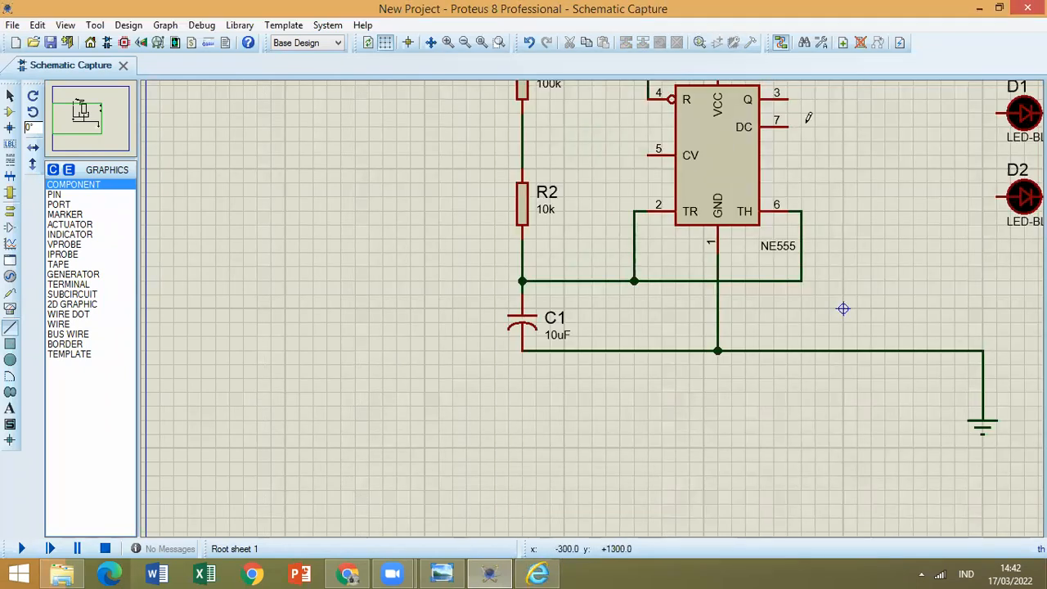
Wire NE555 pin 7 around the underside of the chip to the junction between R1 and R2.
scroll(562, 330, "up", 2)
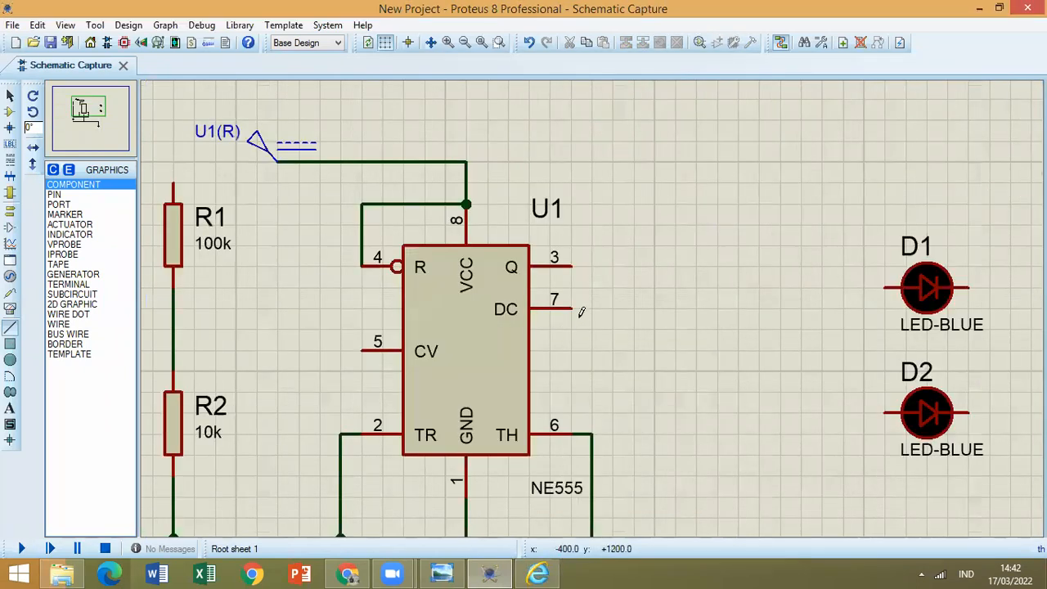
scroll(580, 303, "down", 1)
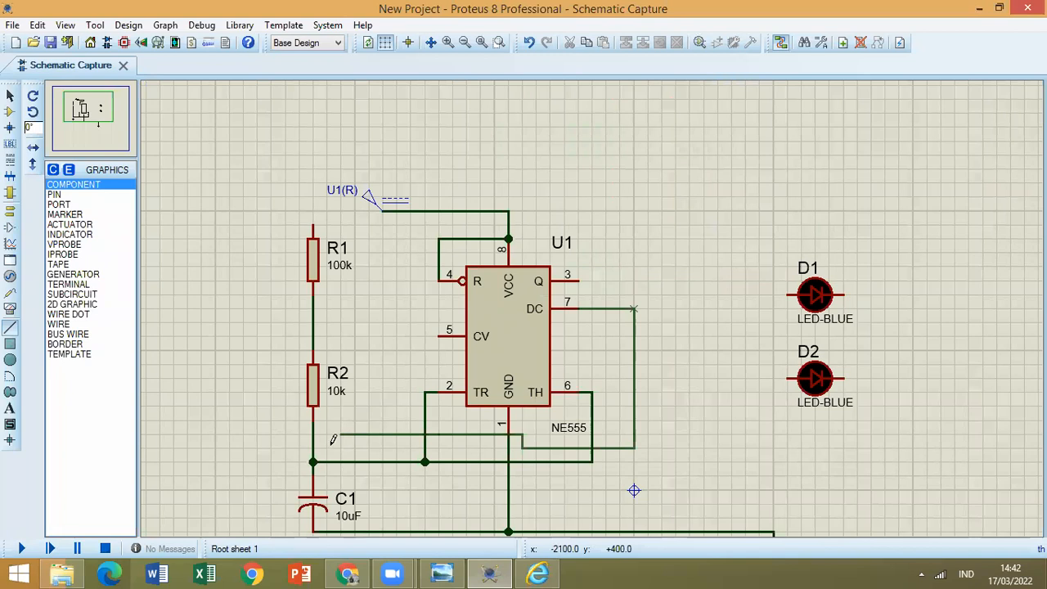
left_click(355, 434)
left_click(355, 322)
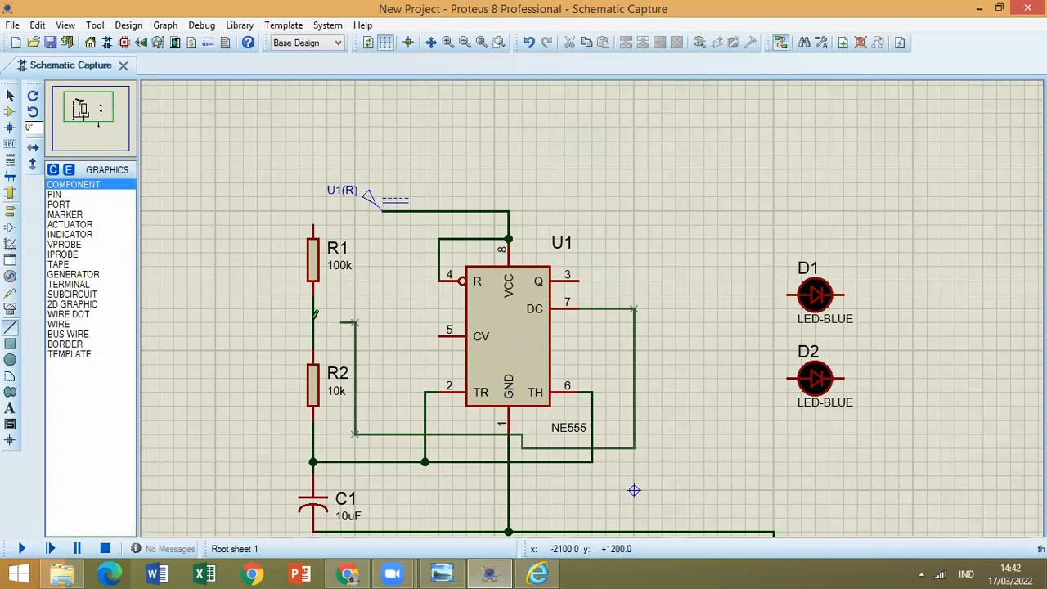
left_click(314, 321)
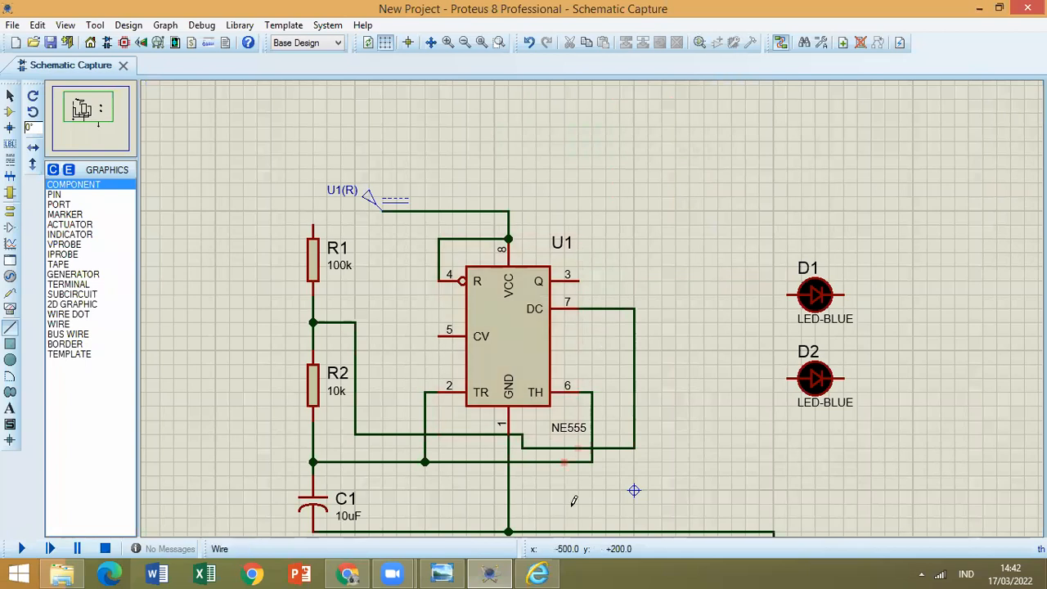
Consult the circuit image and wire NE555 pin 3 to the anodes of both LEDs, D1 and D2.
left_click(540, 576)
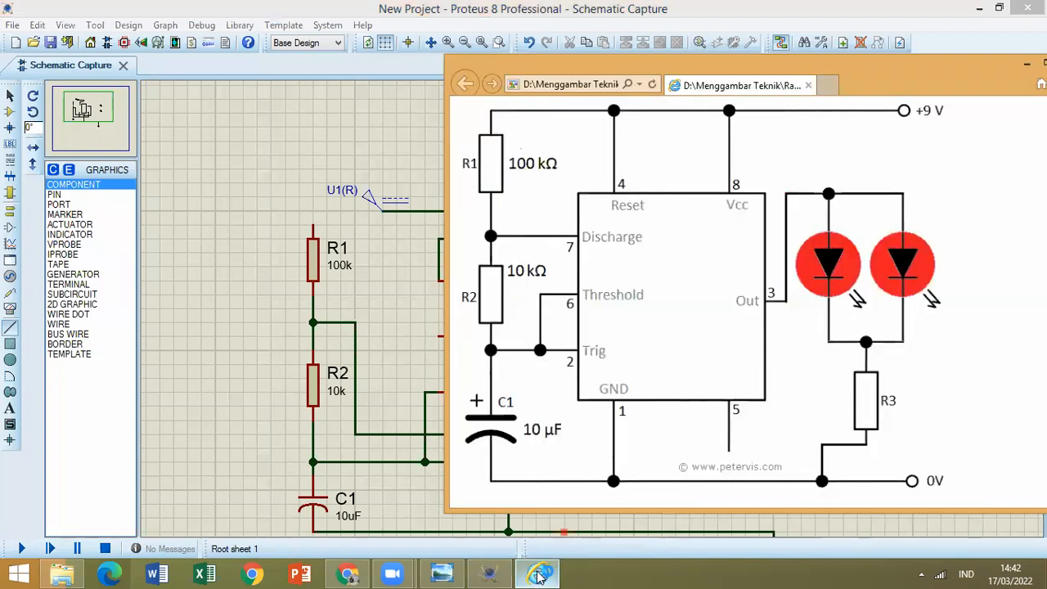
left_click(540, 576)
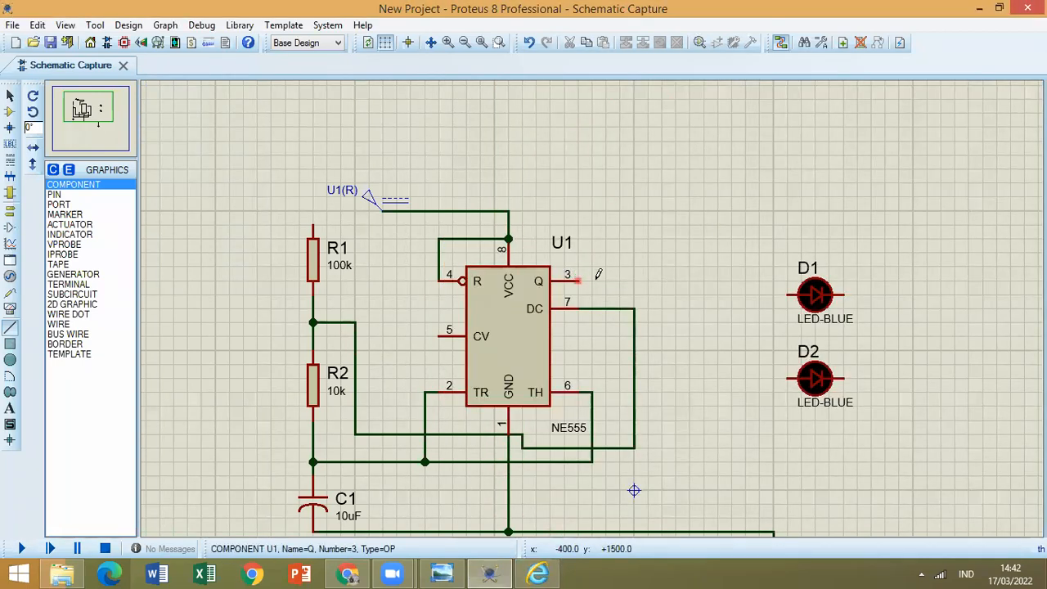
left_click(578, 281)
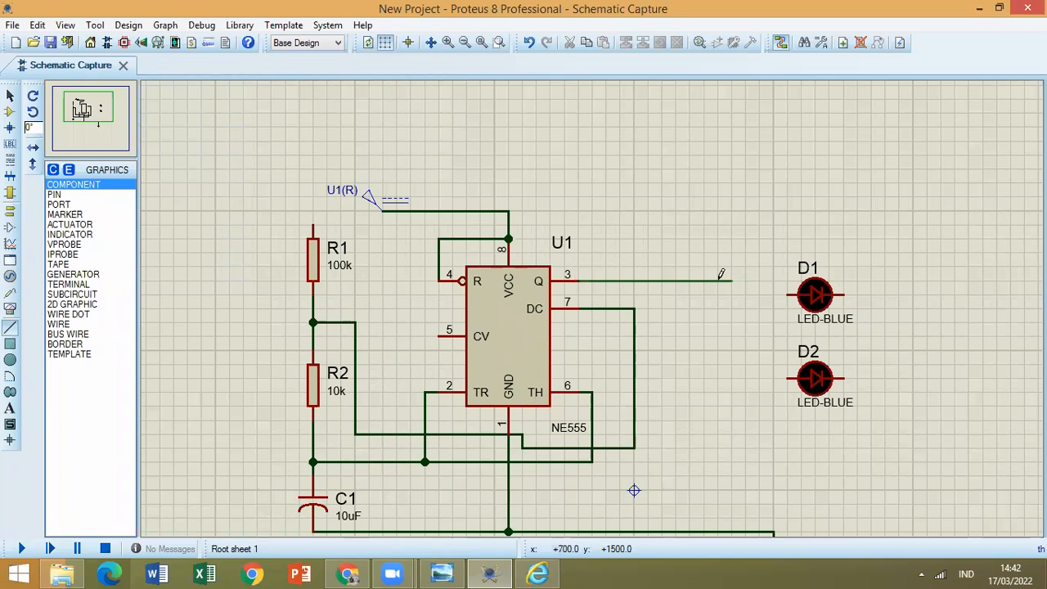
left_click(719, 282)
left_click(787, 293)
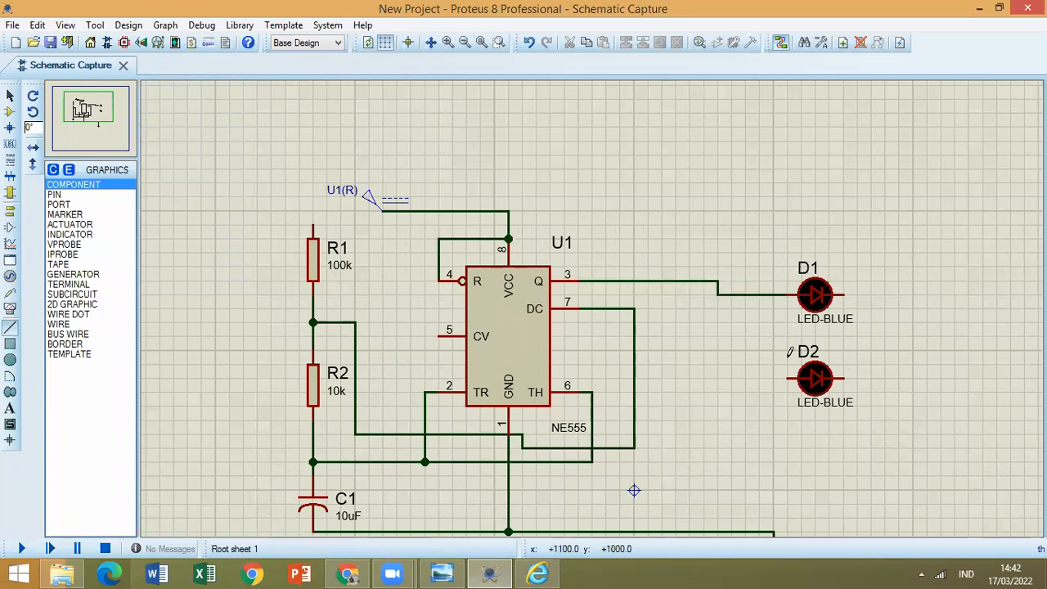
left_click(718, 295)
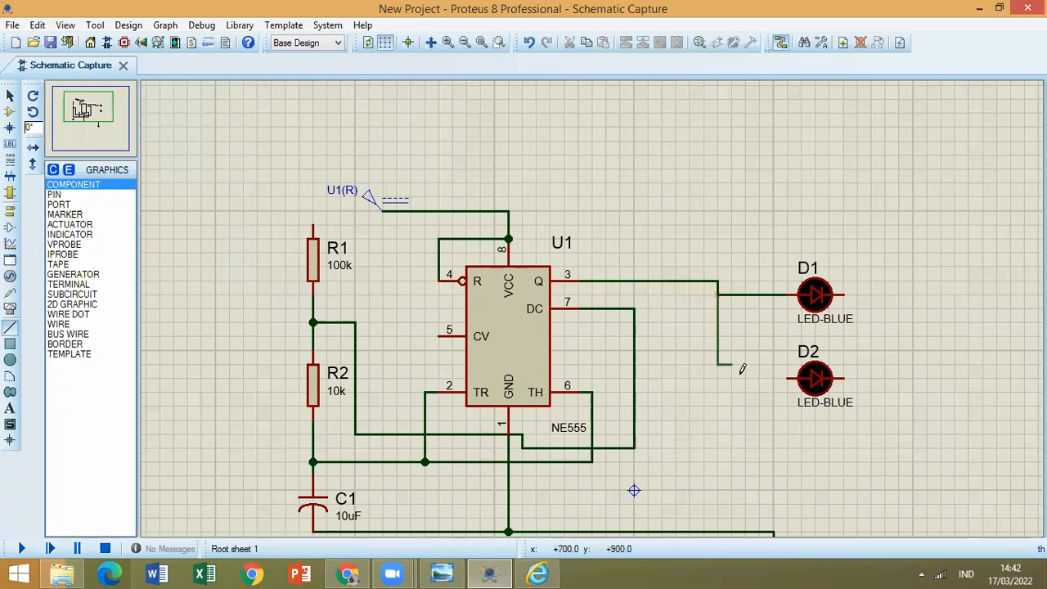
left_click(793, 377)
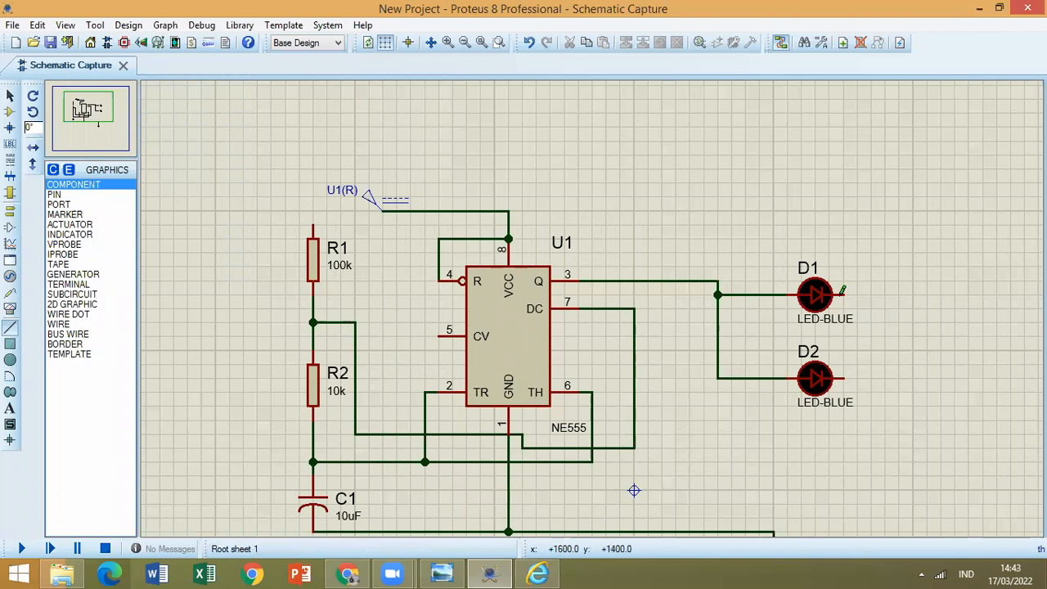
Join the cathodes of D1 and D2 with a wire and connect that wire to the GROUND terminal line.
left_click(842, 293)
left_click(871, 294)
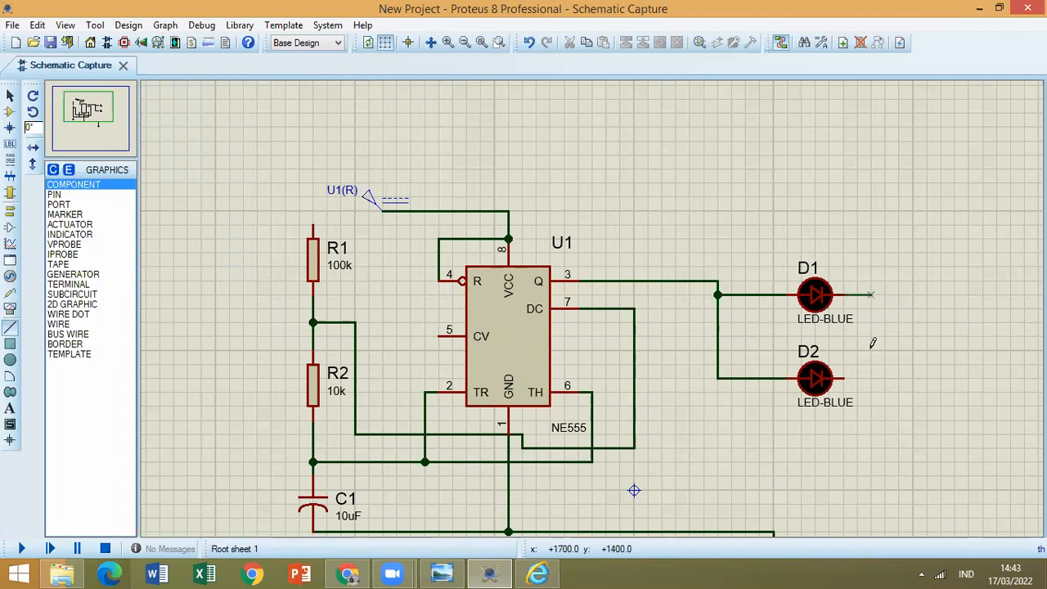
left_click(843, 378)
left_click(873, 337)
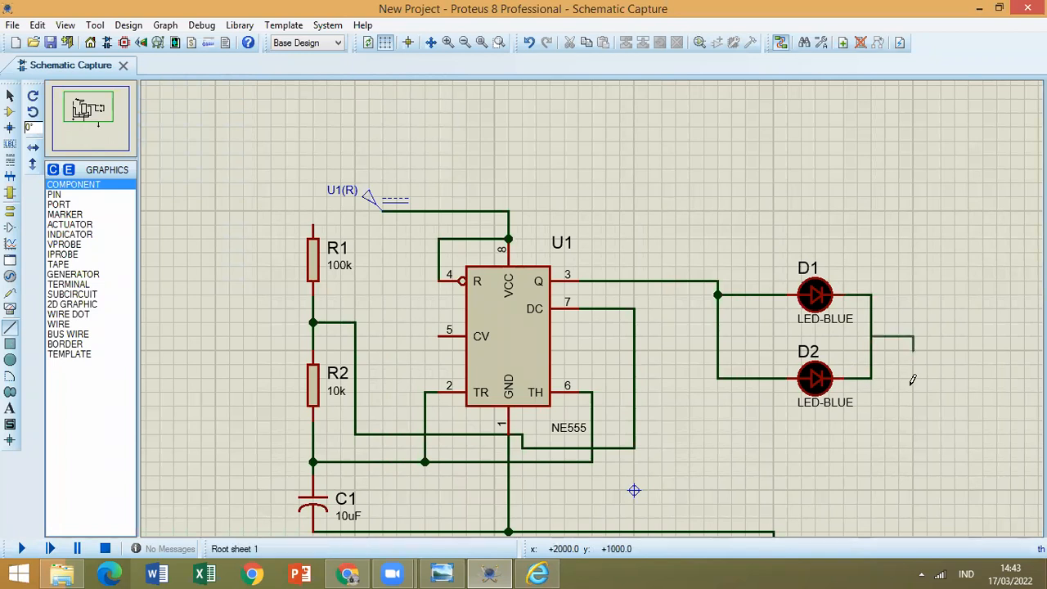
scroll(716, 377, "down", 1)
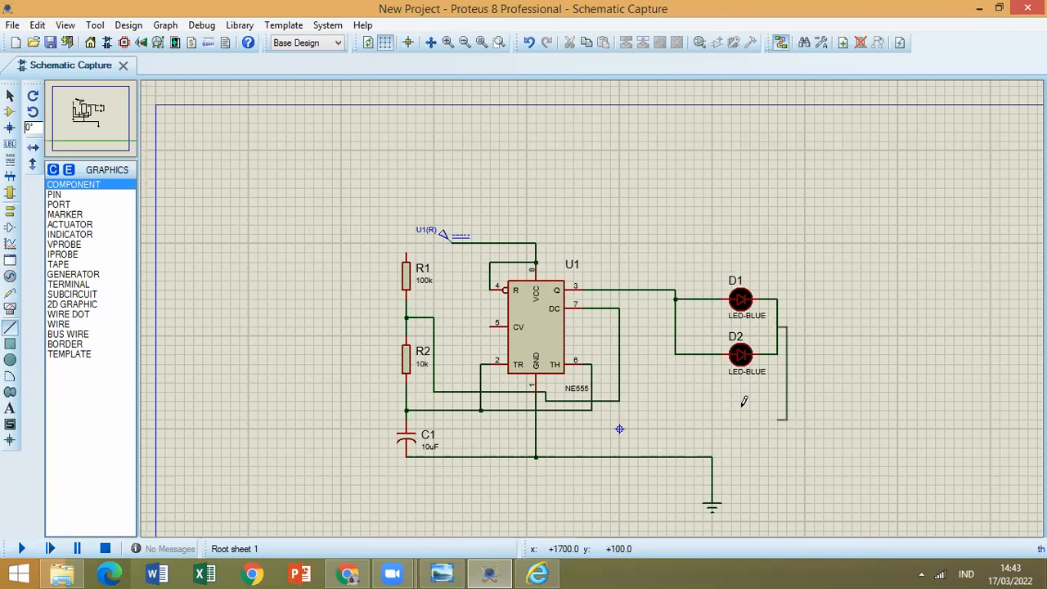
scroll(744, 401, "down", 1)
left_click(676, 404)
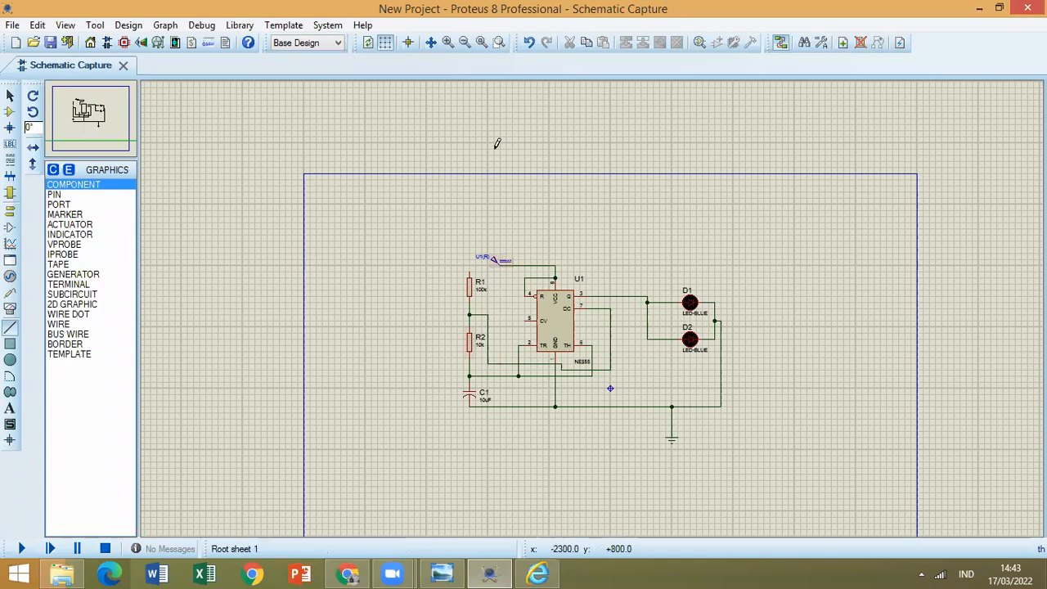
Set the voltage of the DC generator feeding NE555 pin 8 to 9 V.
left_click(7, 97)
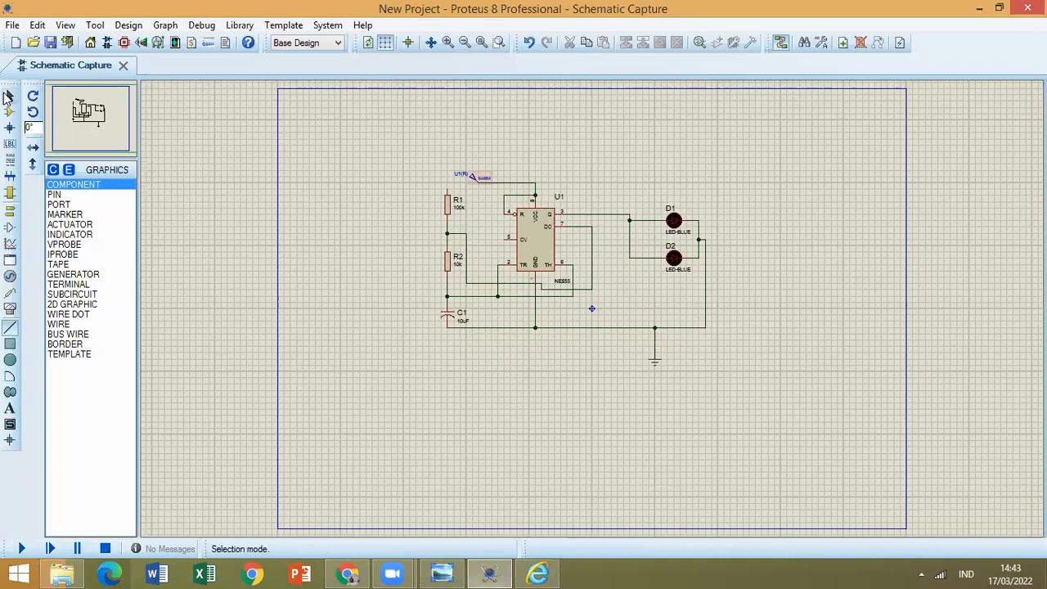
scroll(594, 316, "up", 1)
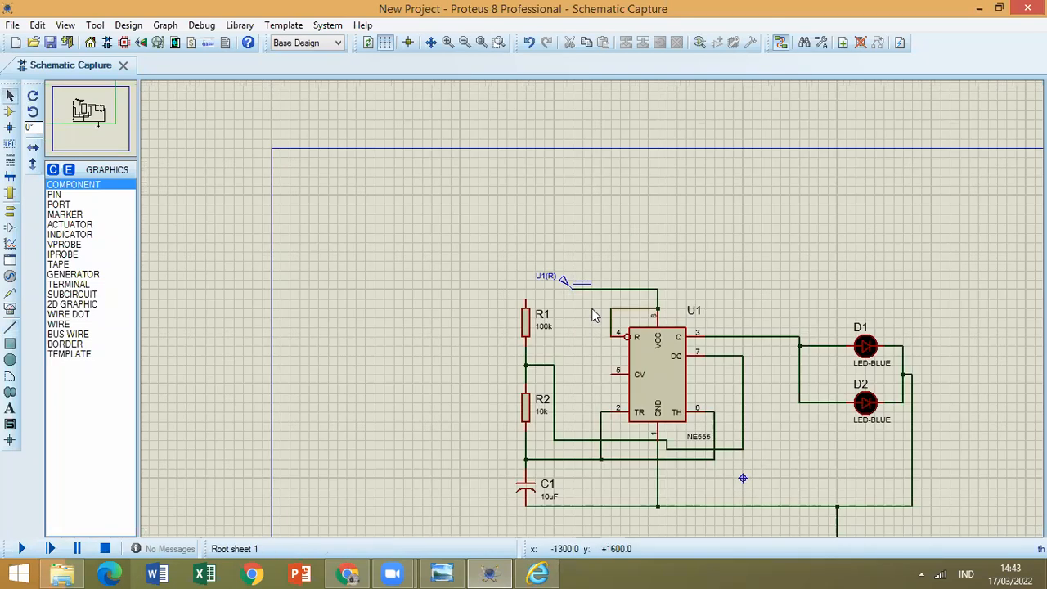
scroll(571, 306, "up", 1)
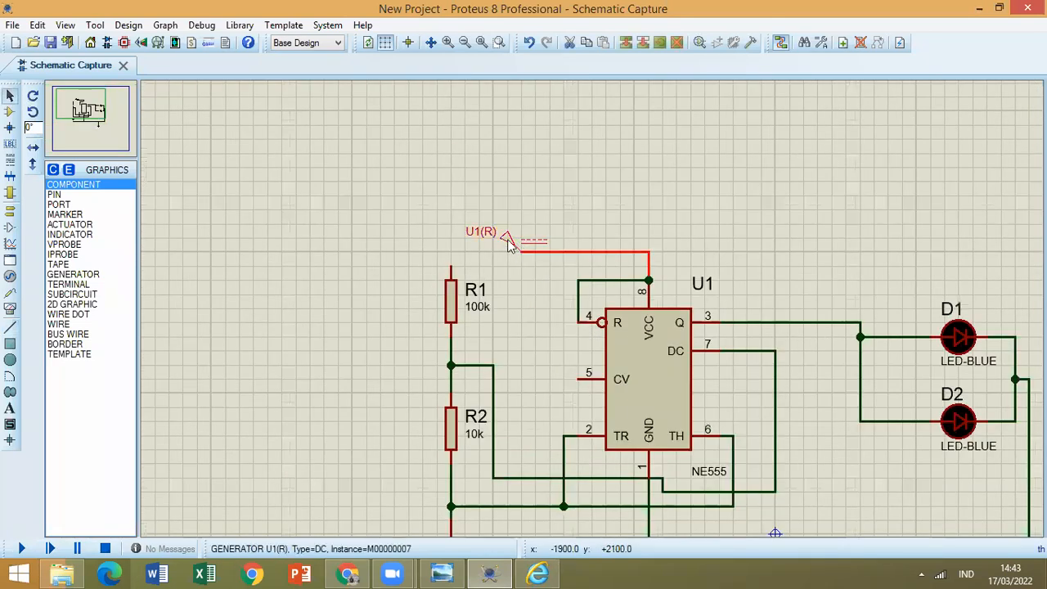
left_click_drag(612, 119, 585, 120)
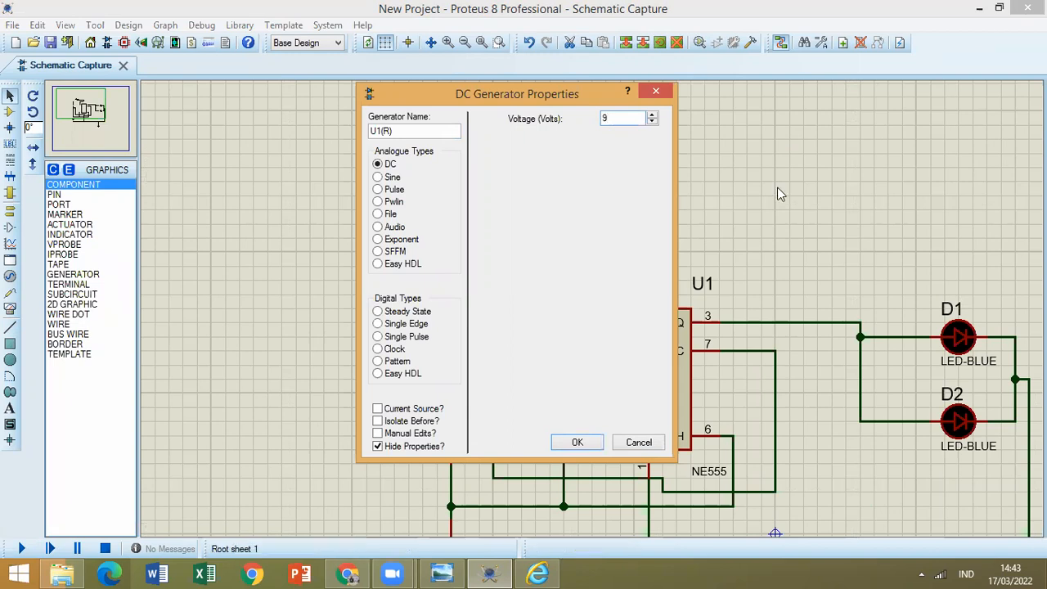
left_click(578, 442)
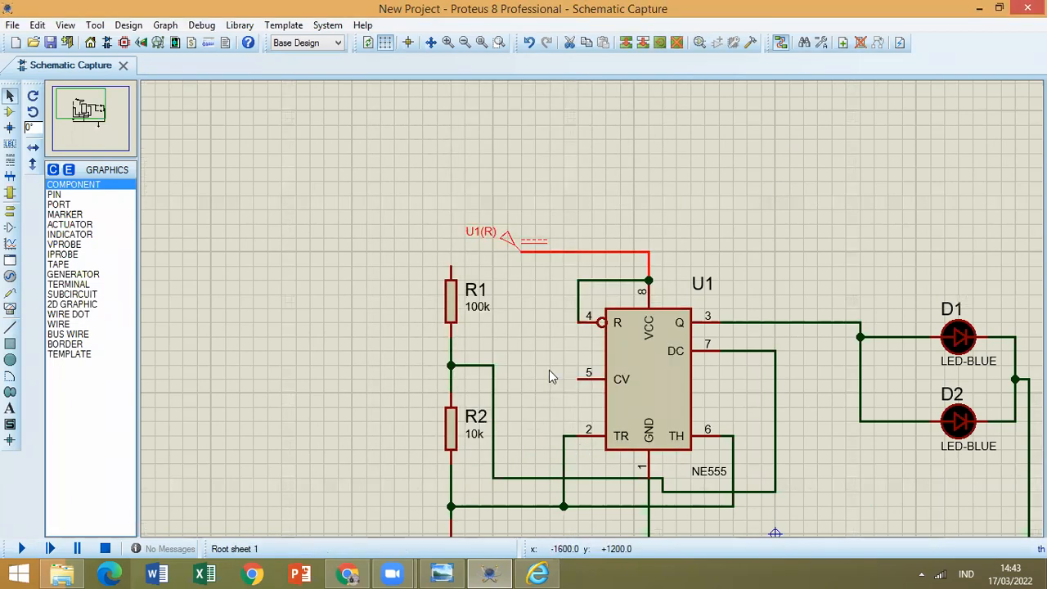
Consult the circuit image and wire R1's upper pin directly to the DC generator.
left_click(540, 573)
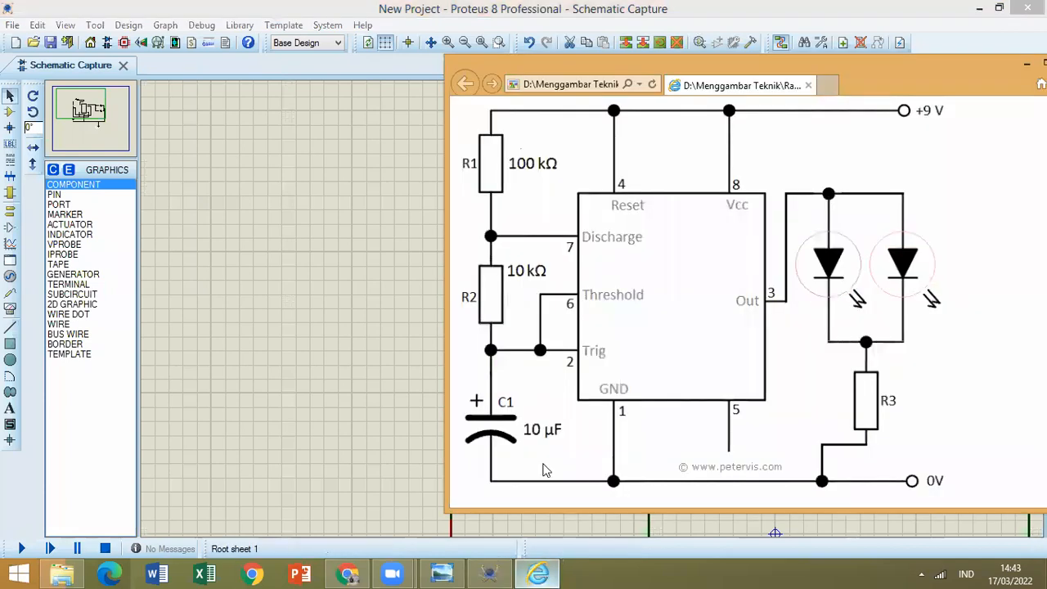
left_click(539, 573)
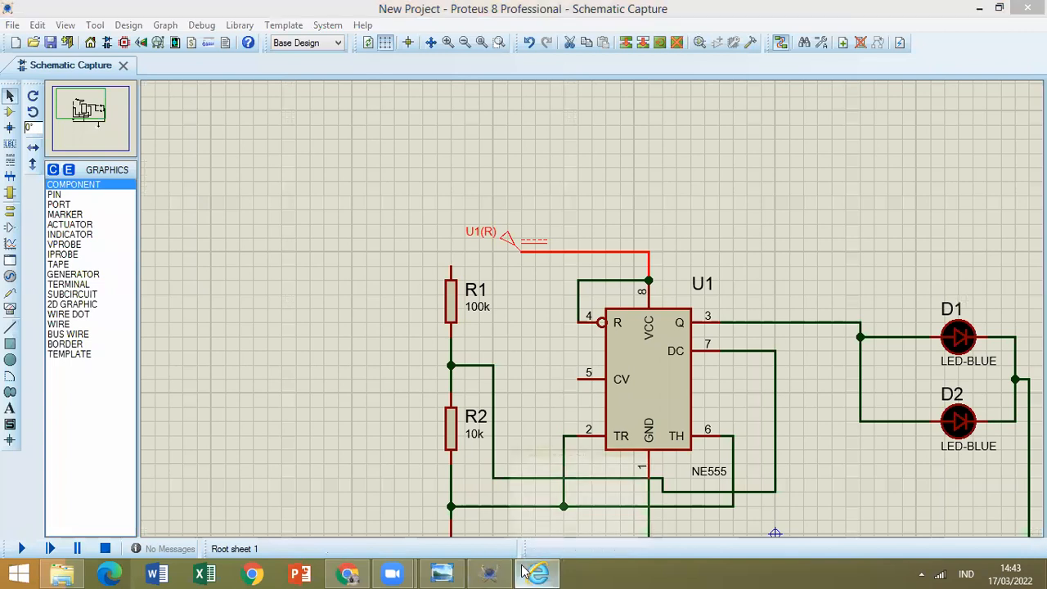
left_click(449, 246)
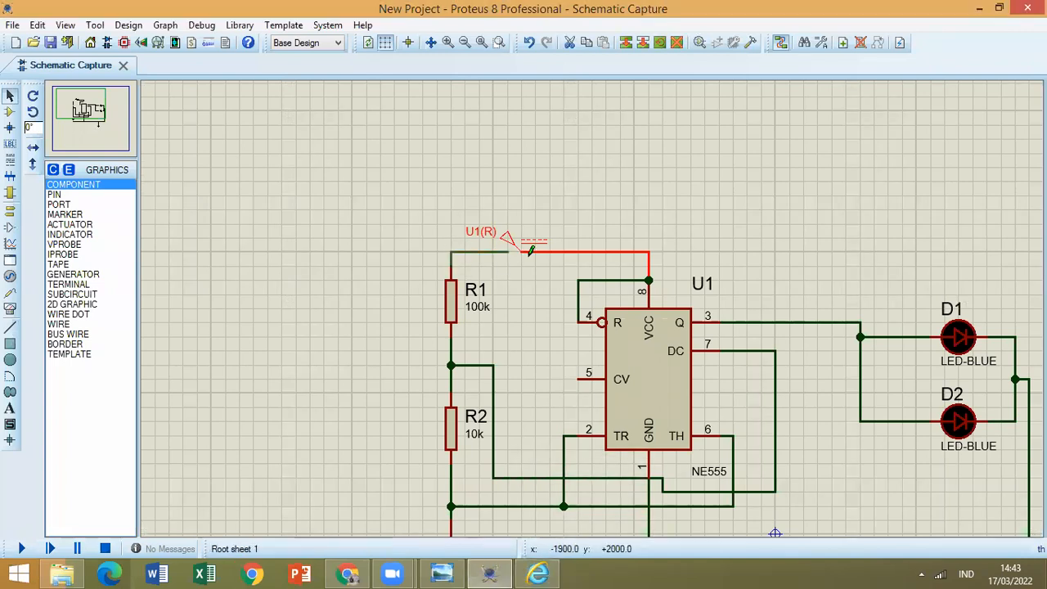
left_click(525, 250)
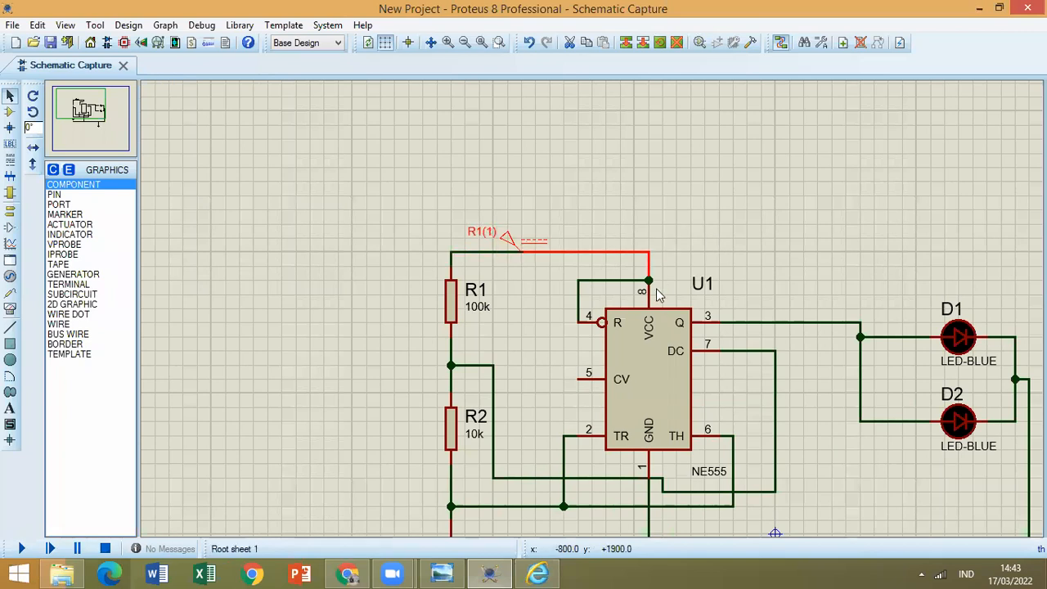
Delete the wire between R1's upper pin and the DC generator.
scroll(614, 308, "down", 1)
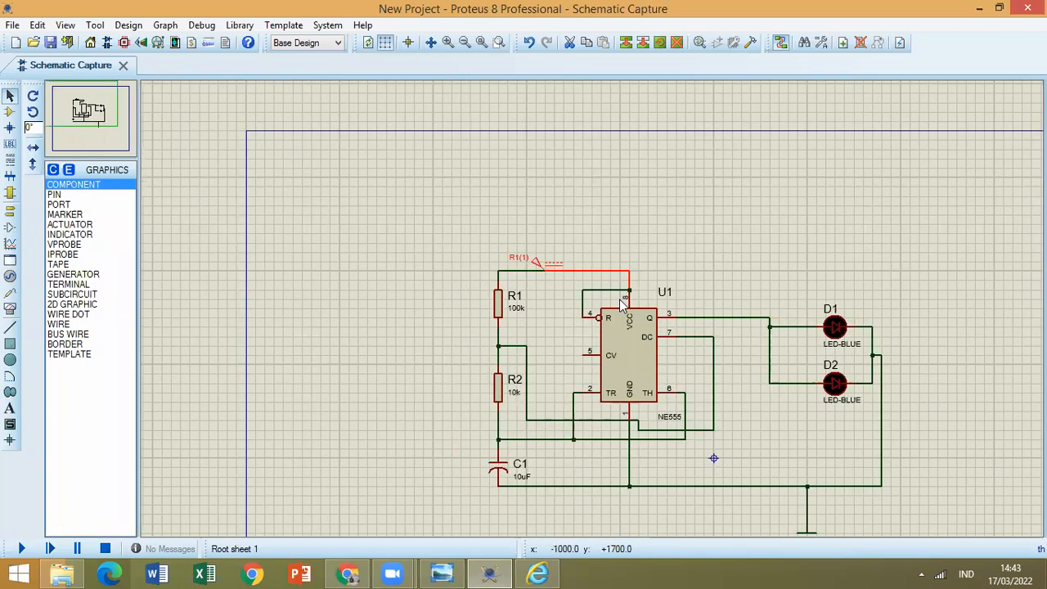
scroll(595, 316, "up", 1)
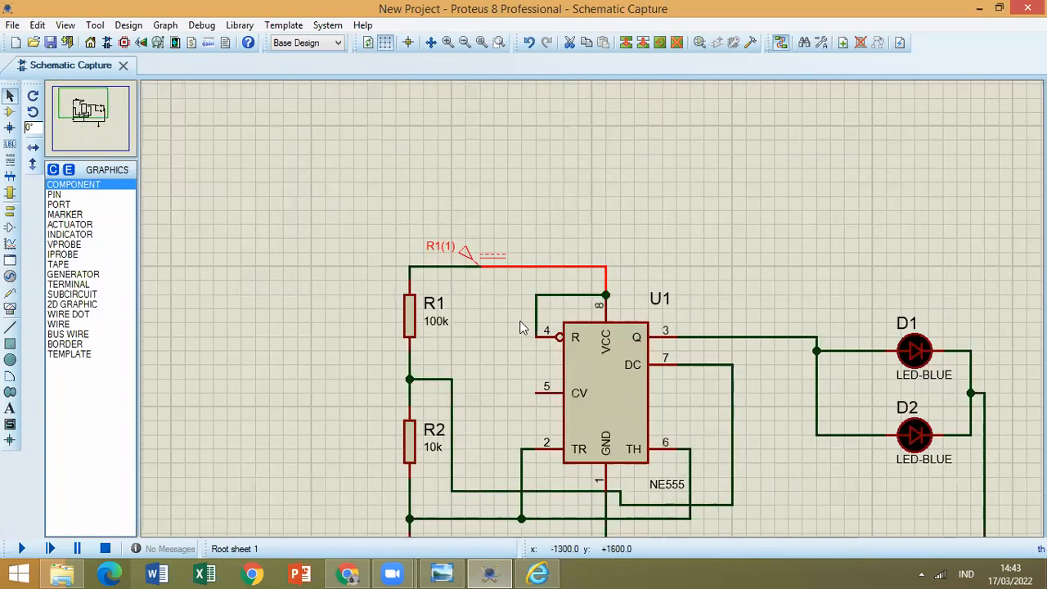
right_click(446, 265)
left_click(474, 305)
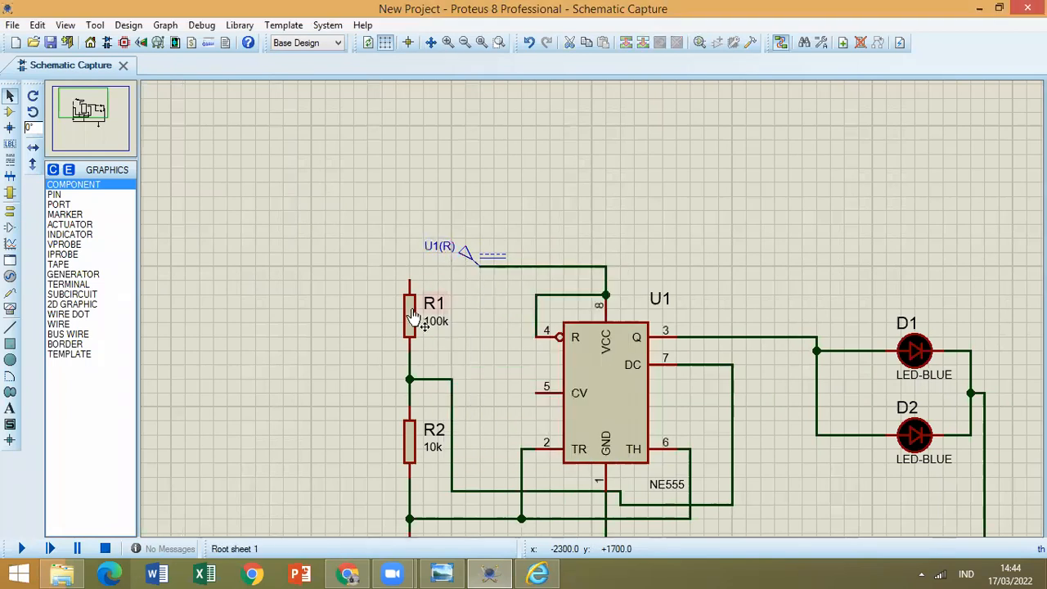
Wire R1's upper pin to the wire joining NE555 pins 4 and 8 and compare the schematic with the circuit image.
left_click(412, 455)
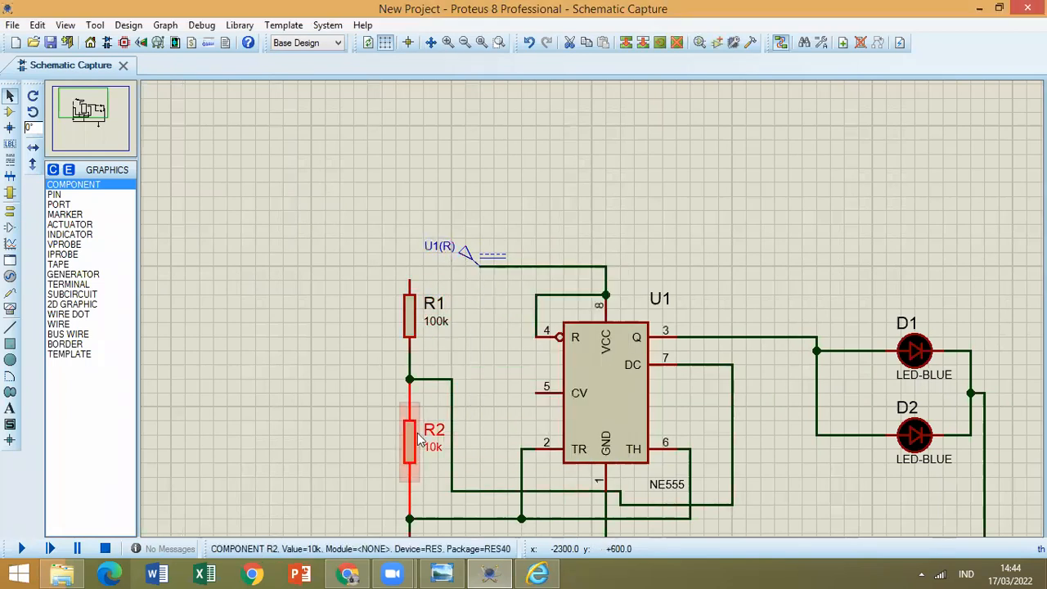
left_click(410, 281)
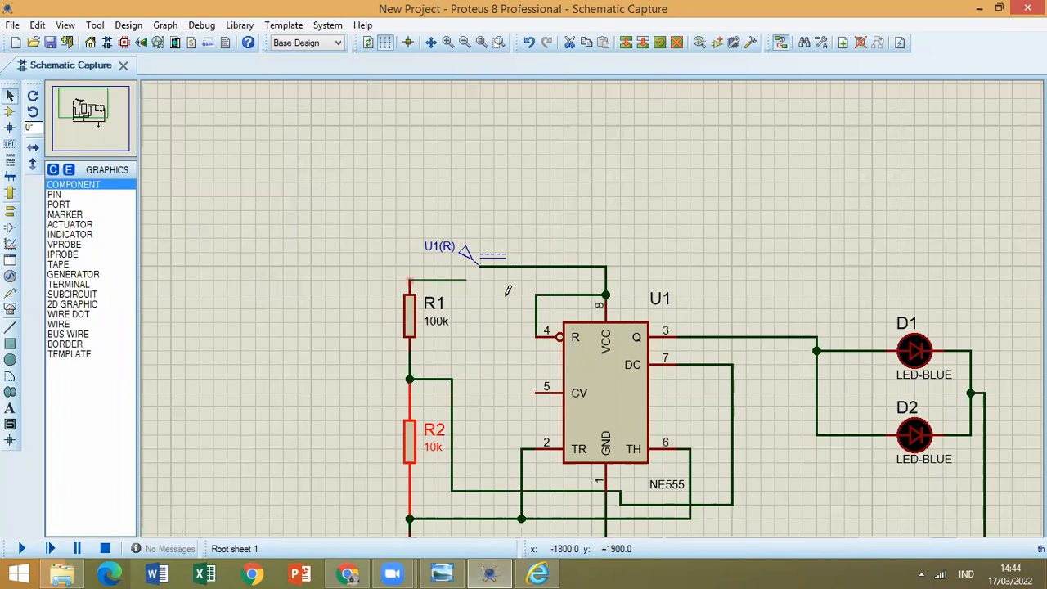
left_click(536, 295)
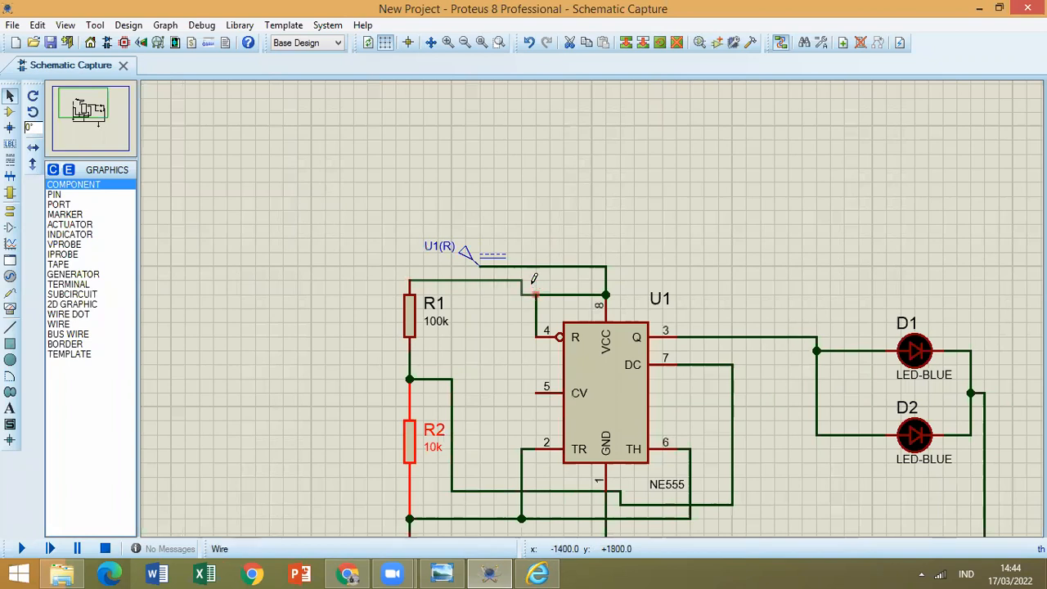
left_click(535, 295)
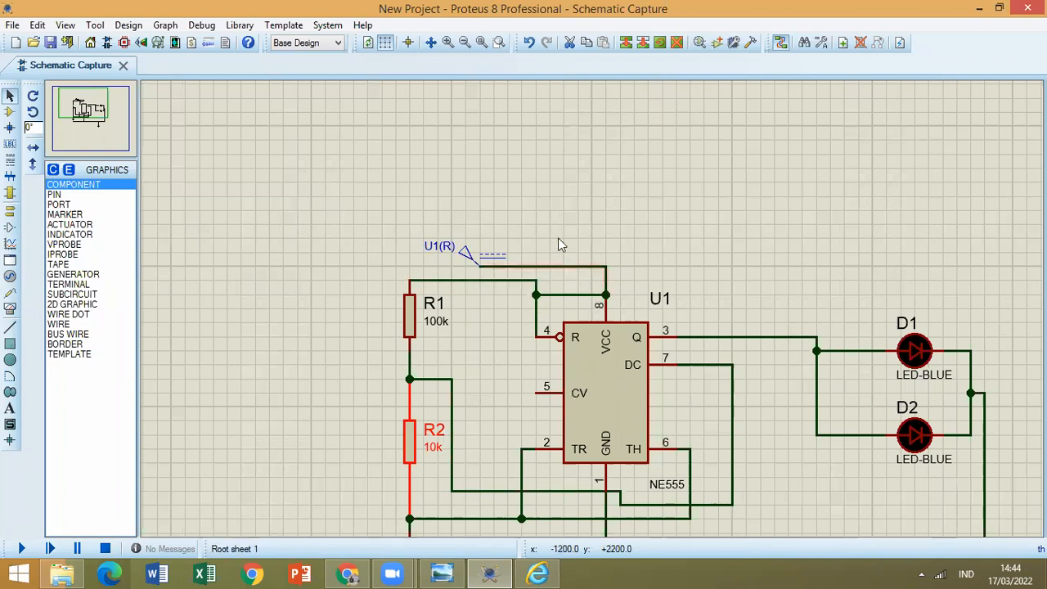
left_click(550, 573)
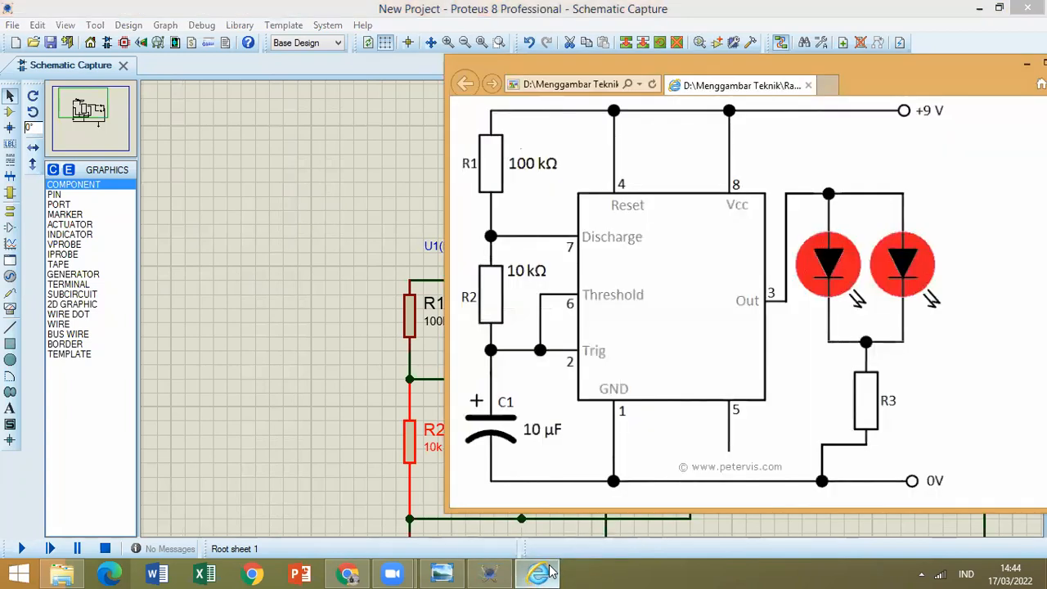
left_click(550, 573)
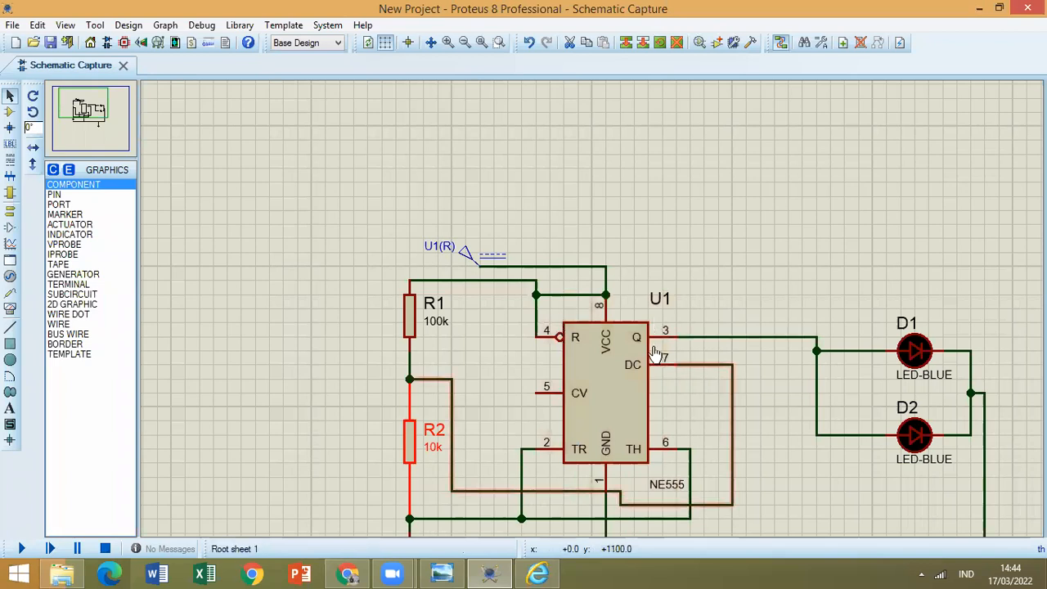
Compare the 555 schematic with the circuit image, run the simulation and inspect LEDs D1 and D2.
scroll(655, 354, "down", 2)
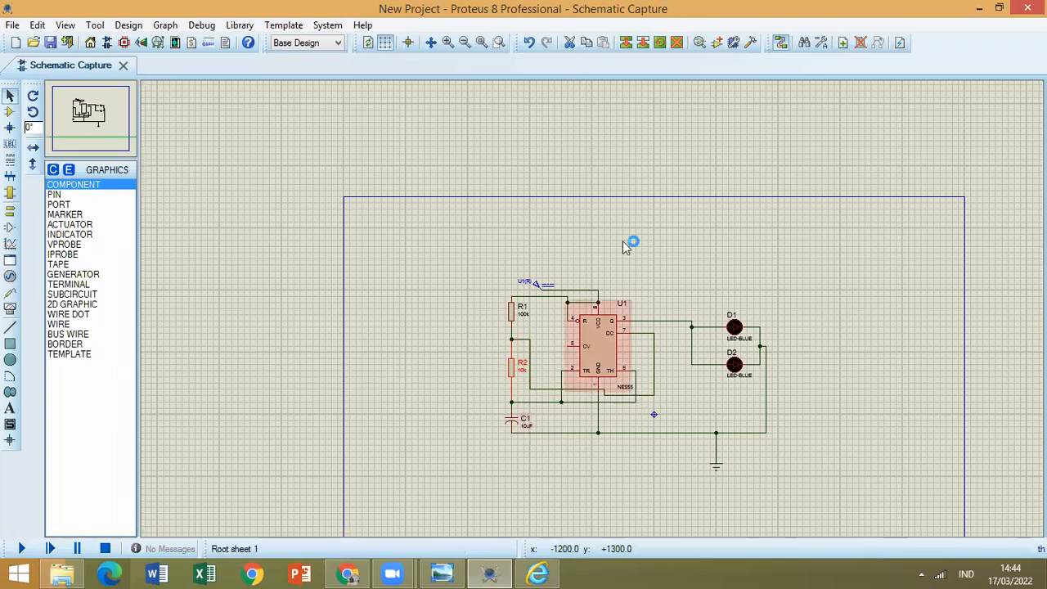
left_click(537, 573)
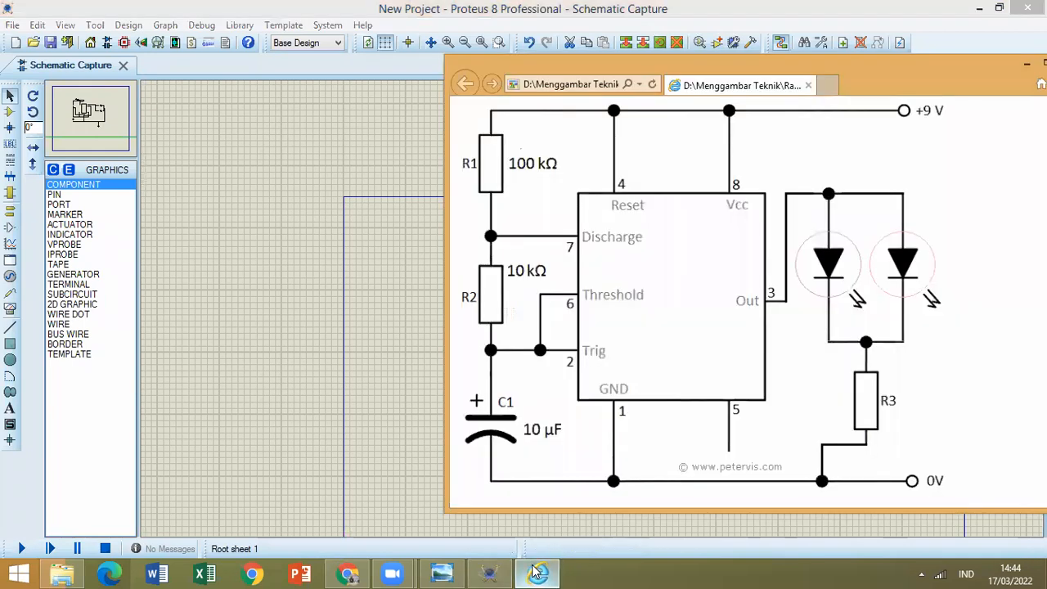
left_click(536, 573)
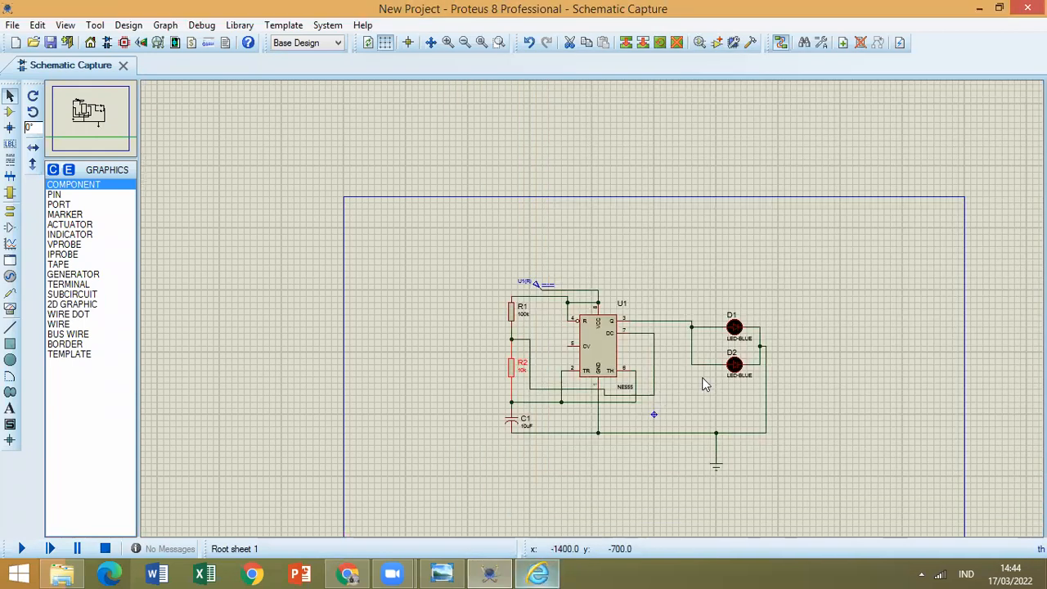
left_click(22, 549)
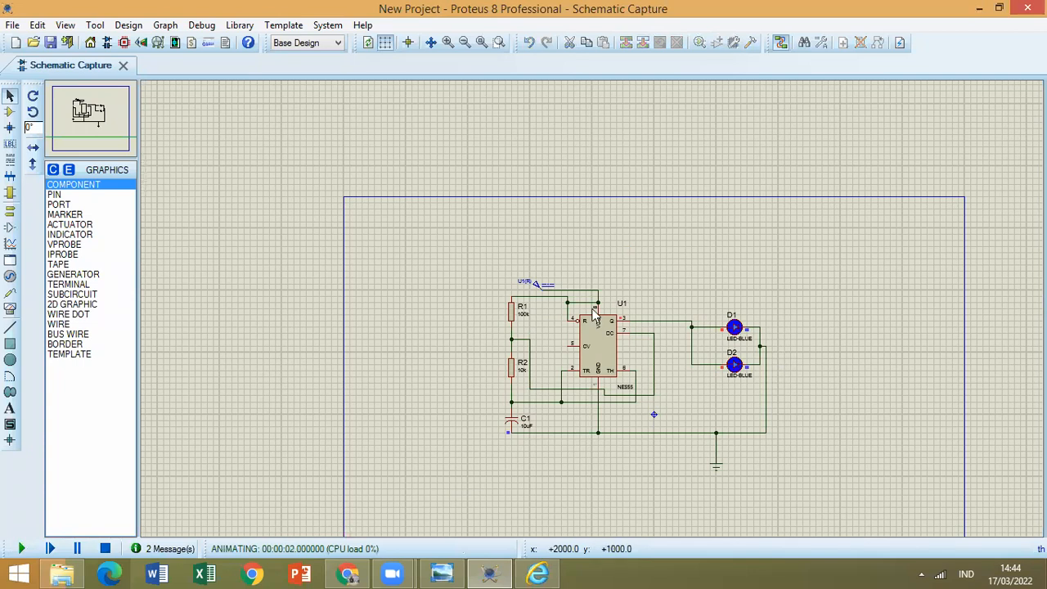
key("F6")
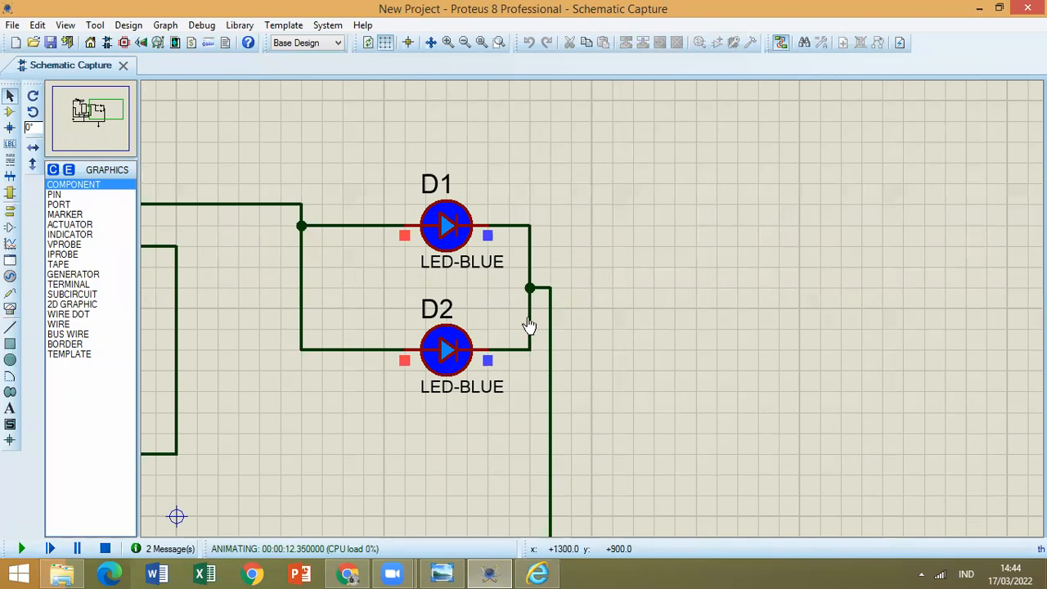
scroll(589, 372, "down", 2)
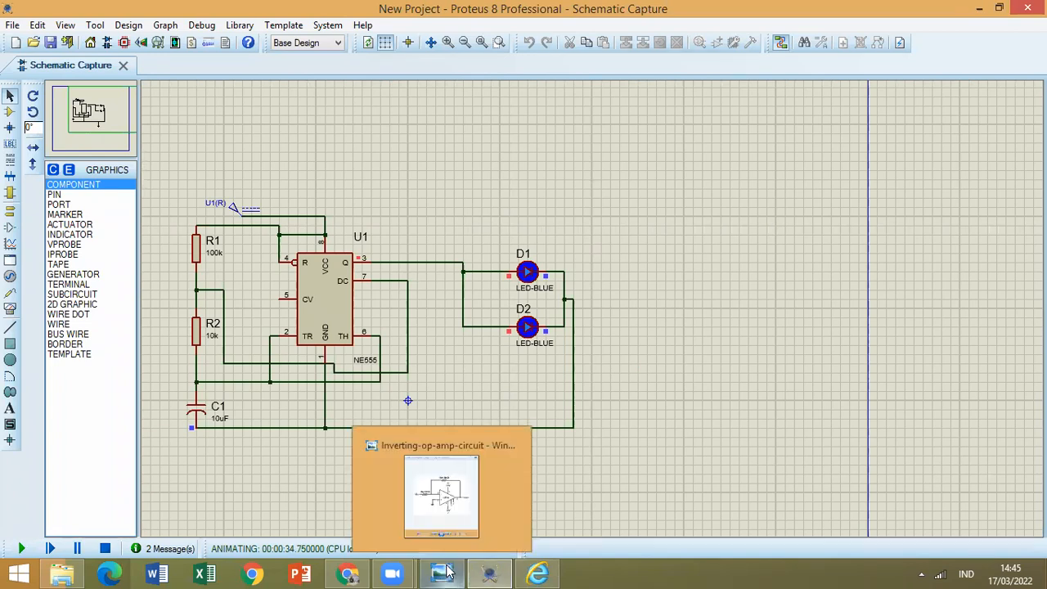
left_click(393, 573)
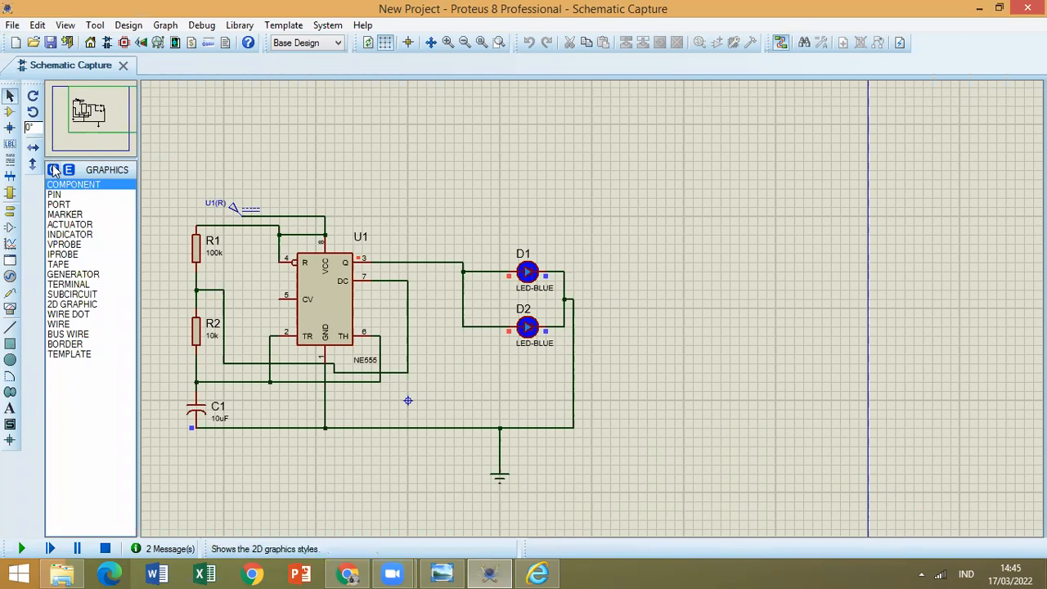
Search the device library for arduino and preview the SIMULINO UNO part from the BLOGEMBARCADO library.
left_click(10, 112)
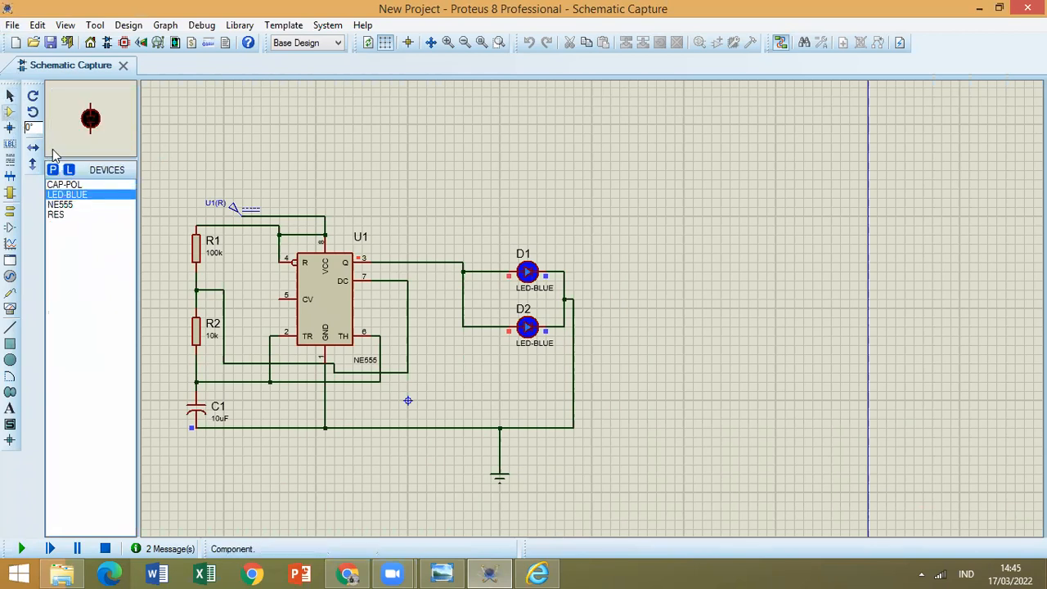
left_click(52, 169)
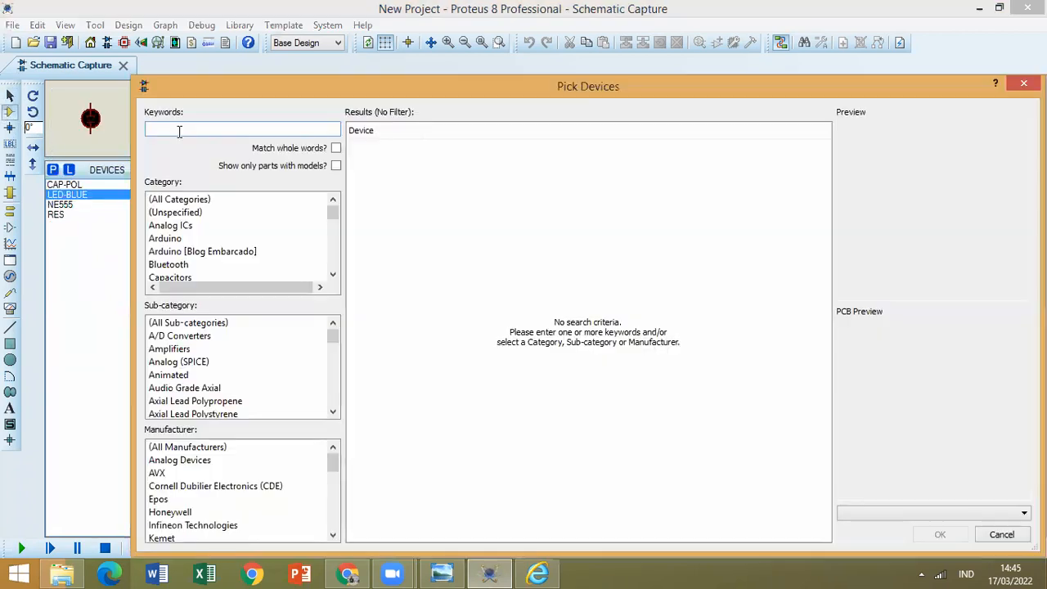
type("arduino")
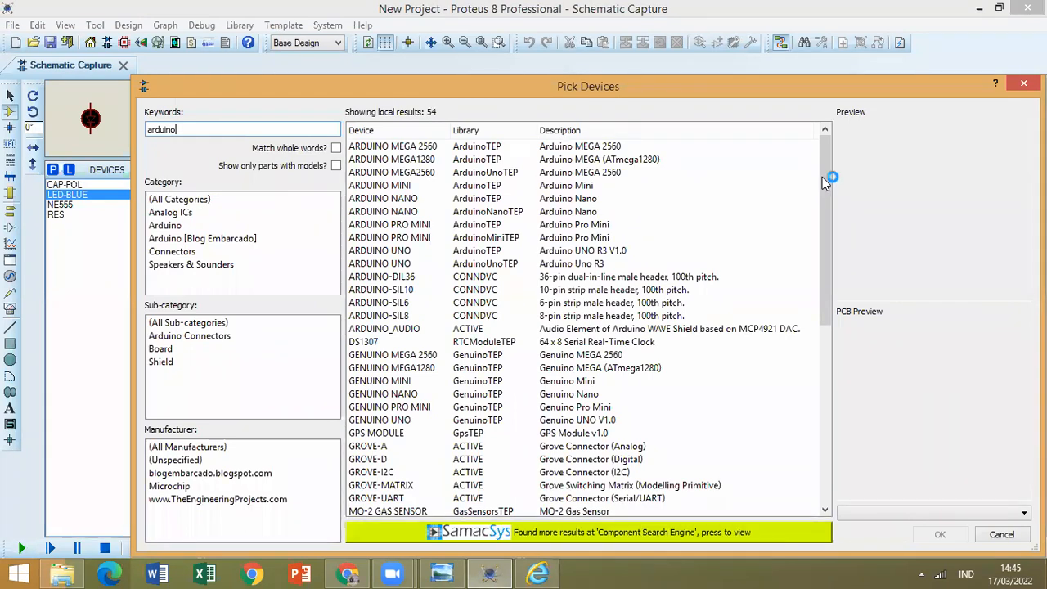
scroll(816, 237, "down", 2)
scroll(807, 325, "down", 5)
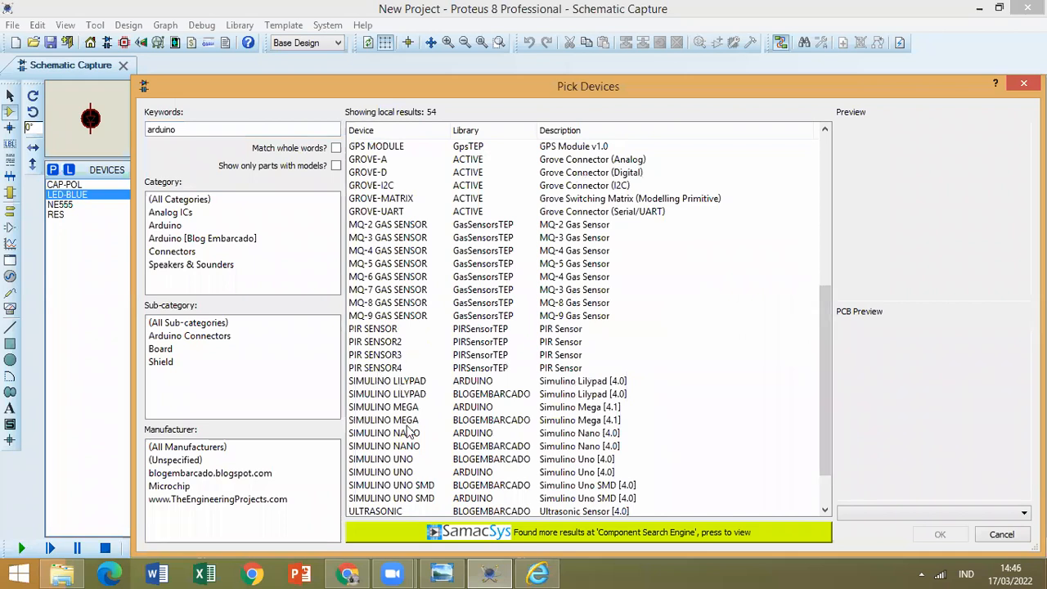
left_click(409, 459)
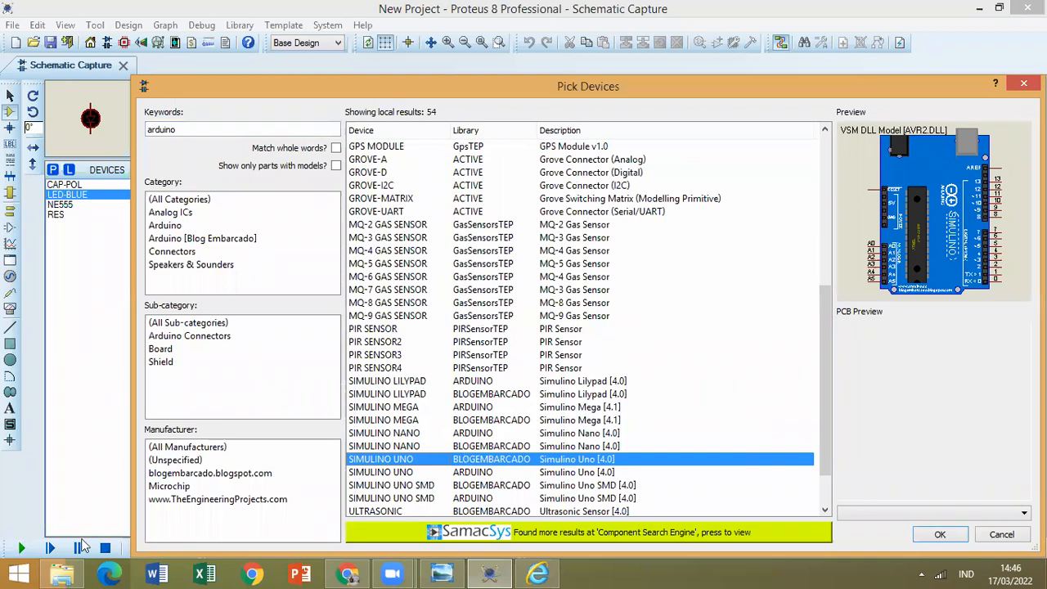
Look up the Arduino program in the computer's list of installed apps and return to the Proteus device picker.
left_click(19, 573)
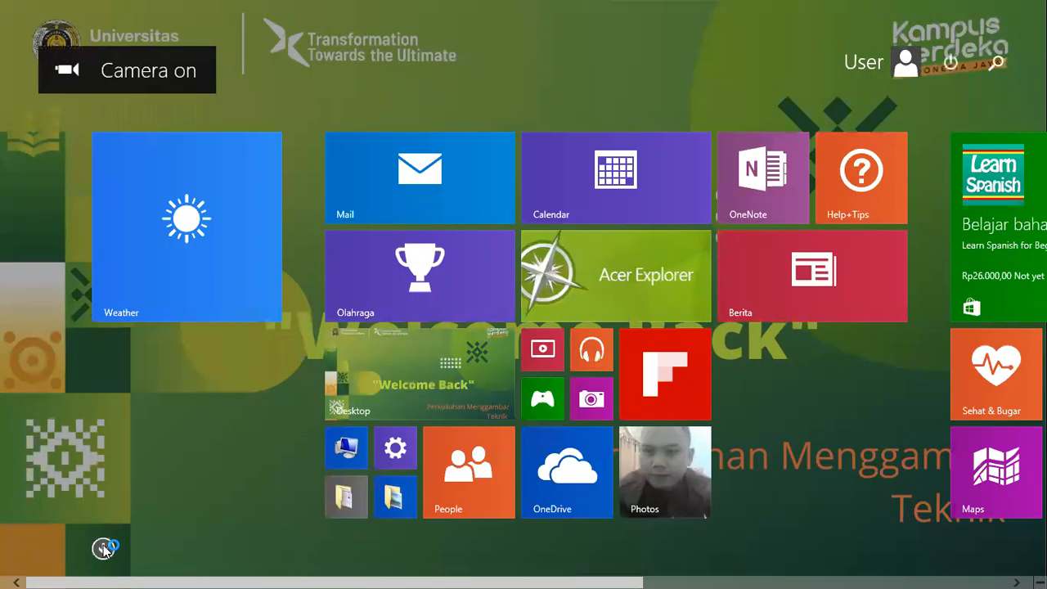
left_click(104, 550)
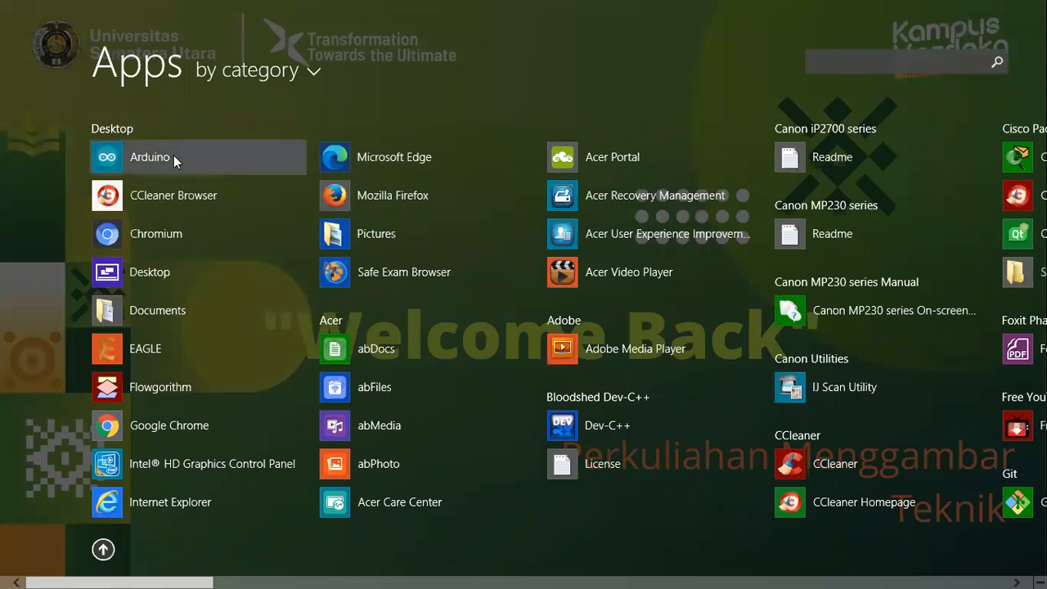
left_click(10, 572)
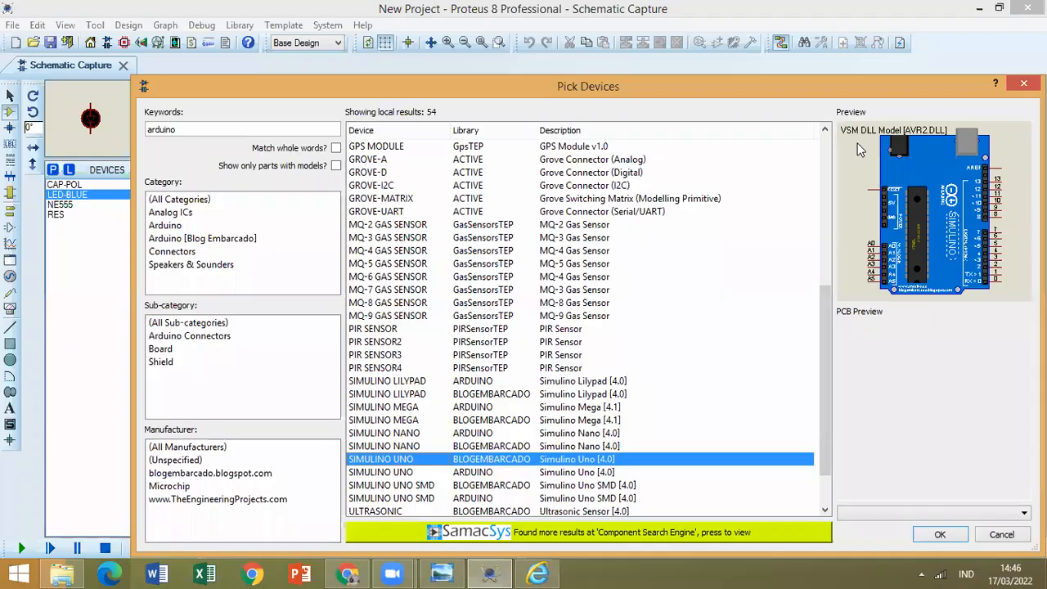